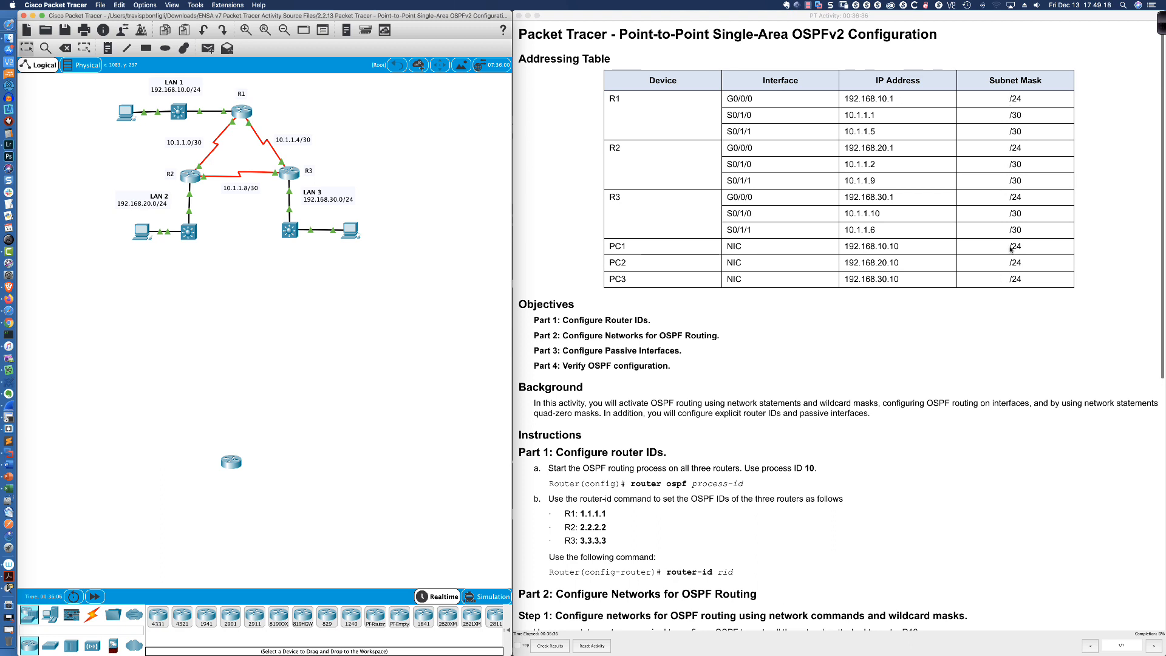
Review the router ID instructions, open router R1's command line in an enlarged window and bring up its user prompt
scroll(755, 337, down, 2)
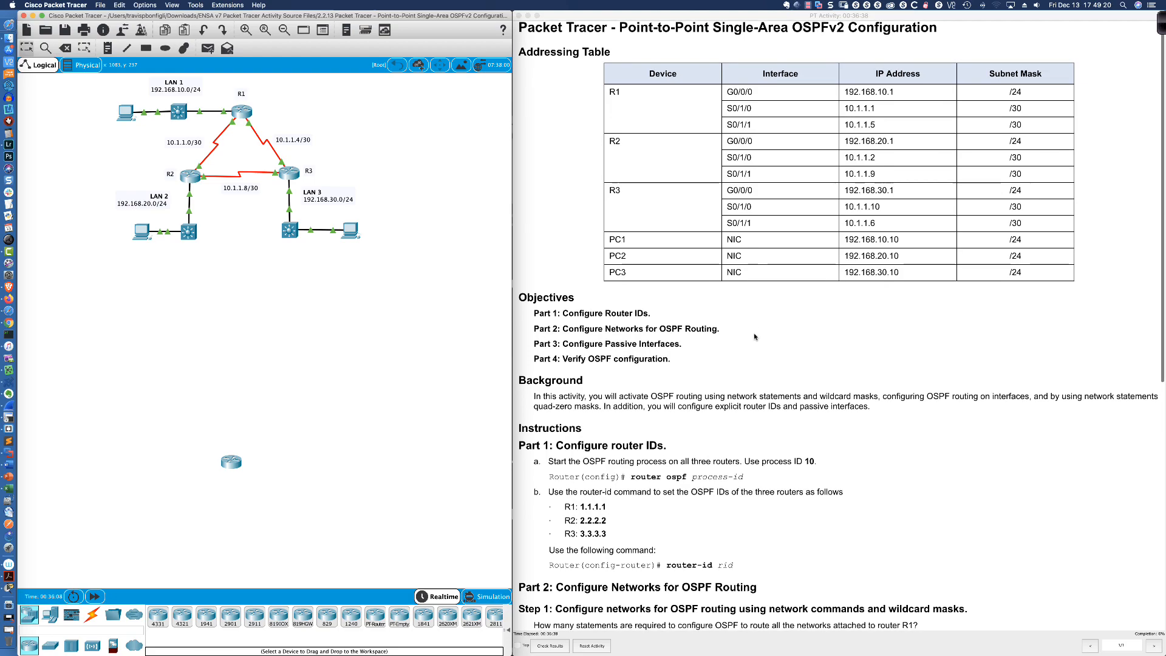
scroll(755, 337, down, 6)
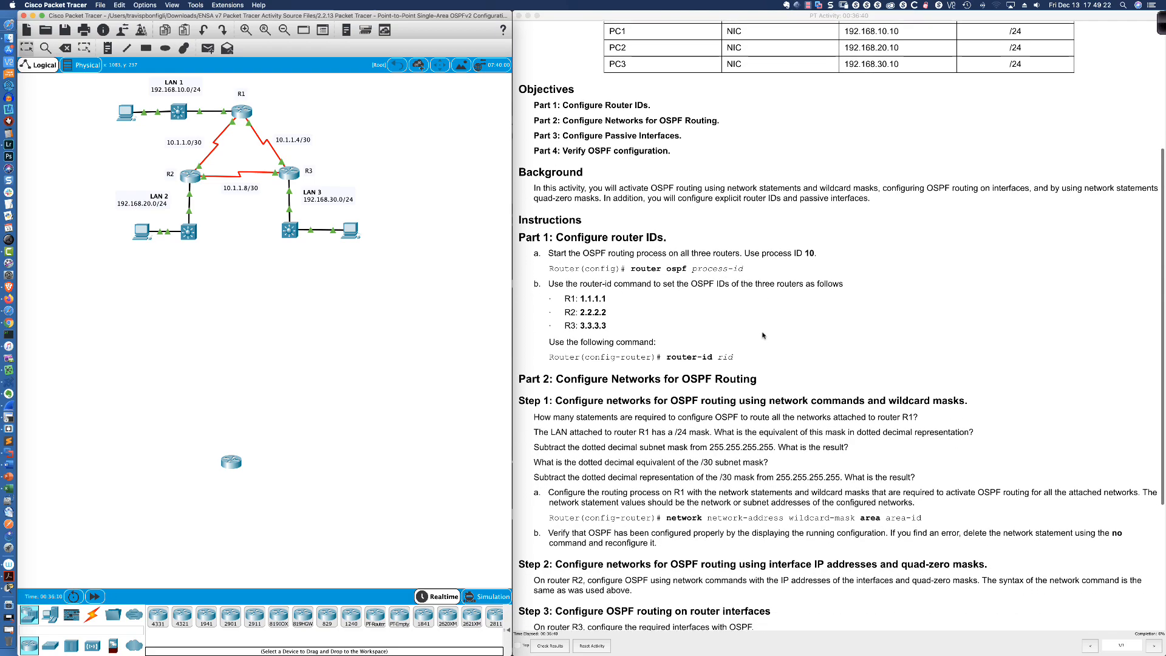
scroll(762, 335, down, 1)
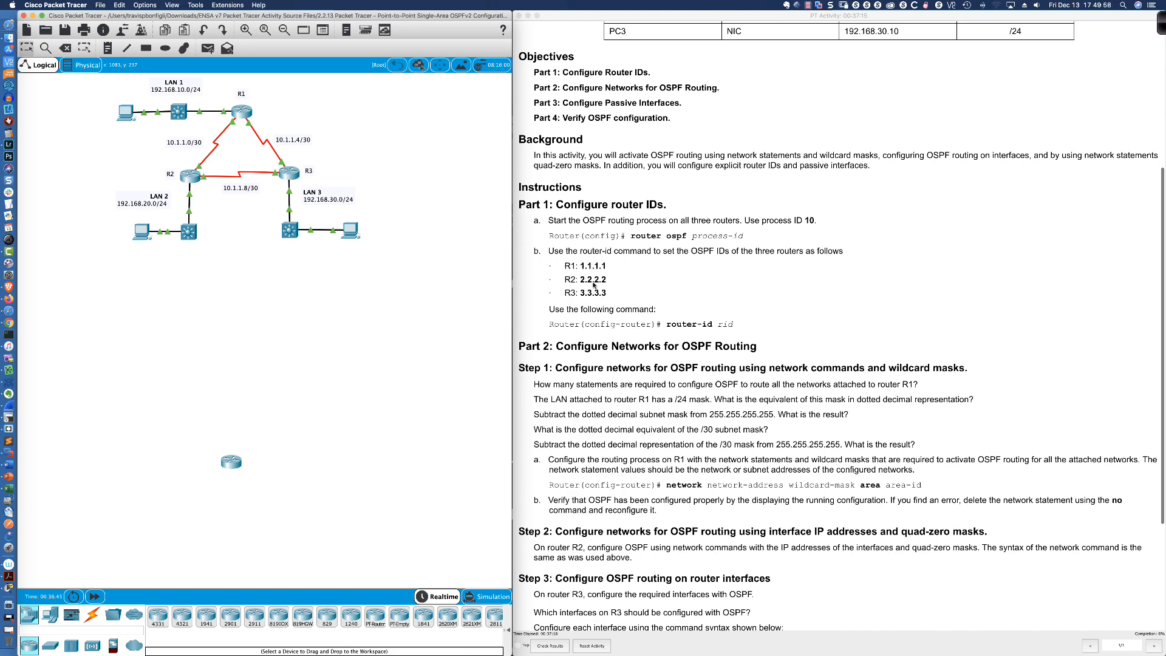
click(242, 112)
drag(463, 461, 151, 502)
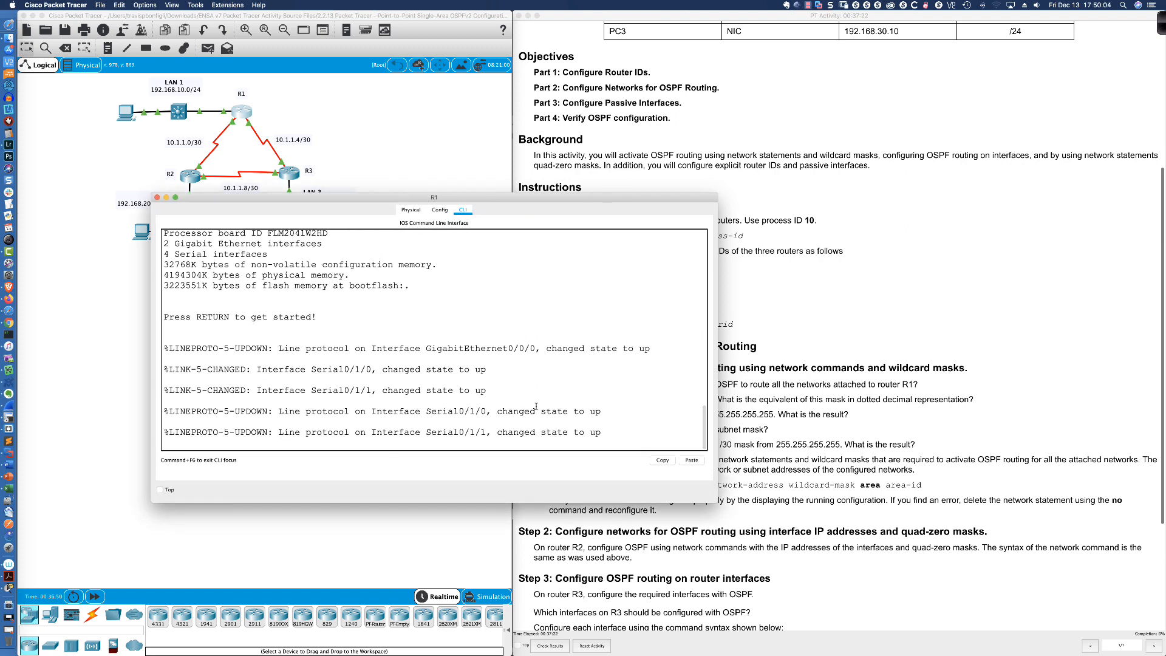
key(Return)
key(Return)
key(Return)
key(Return)
key(Return)
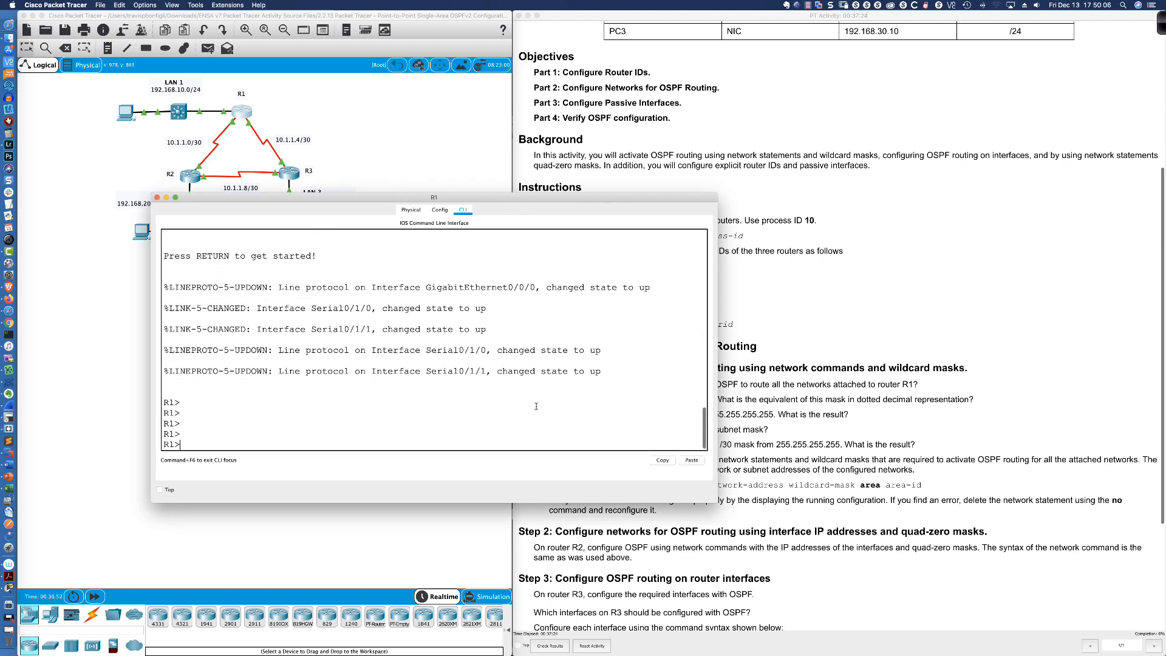
Enter global configuration mode on R1 and start the OSPF routing process with process ID 10
text(en)
key(Return)
text(conf)
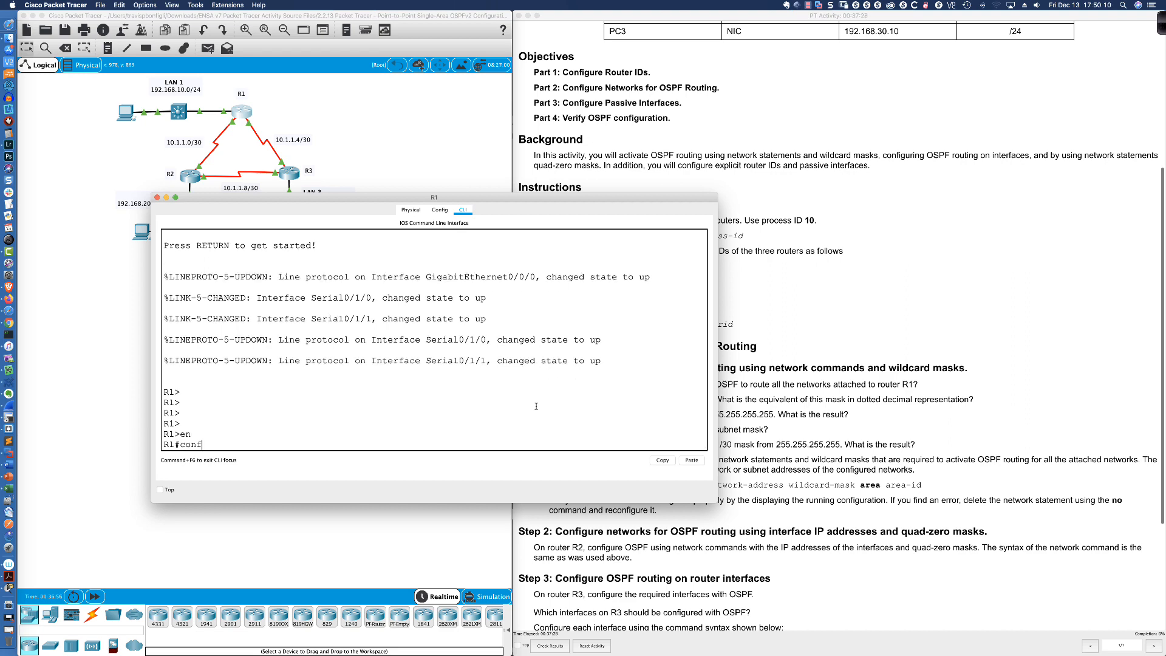
text( t)
key(Return)
text(router ospf)
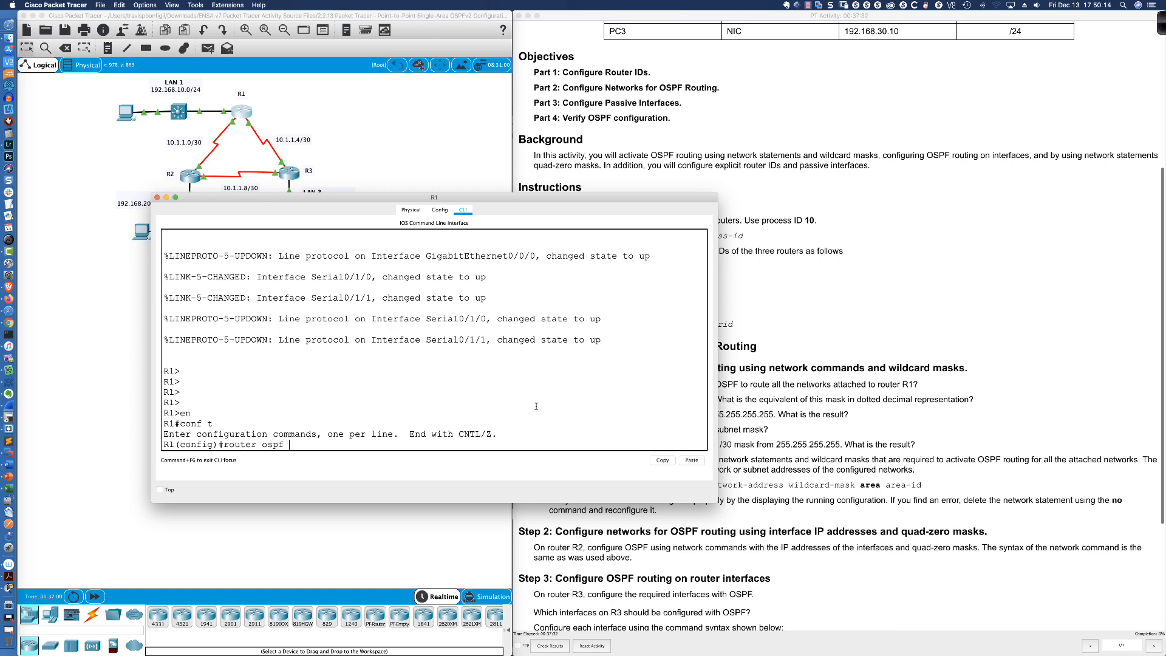
text( 10)
drag(597, 202, 602, 236)
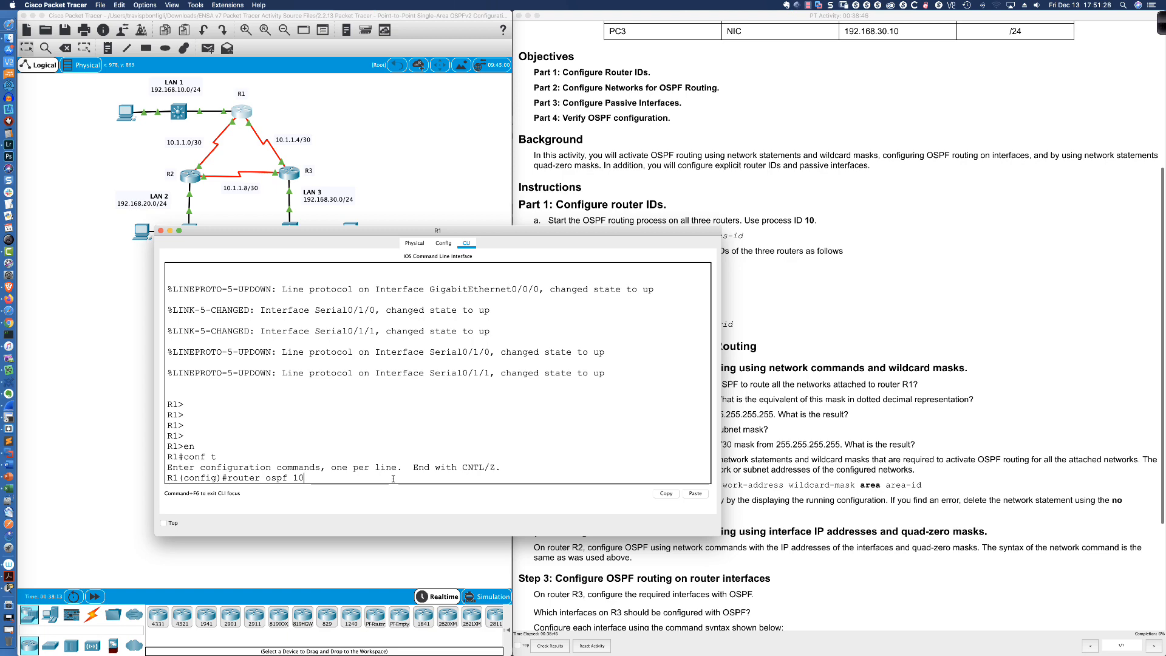
key(Return)
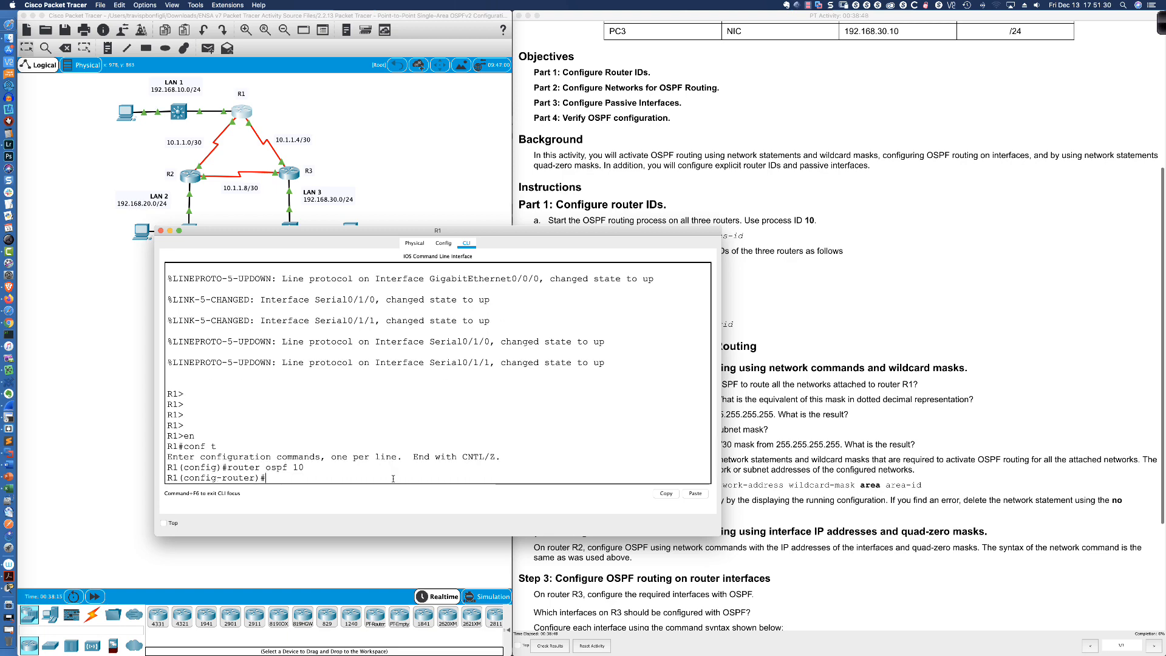
Set R1's OSPF router ID to 1.1.1.1
text(route)
key(Tab)
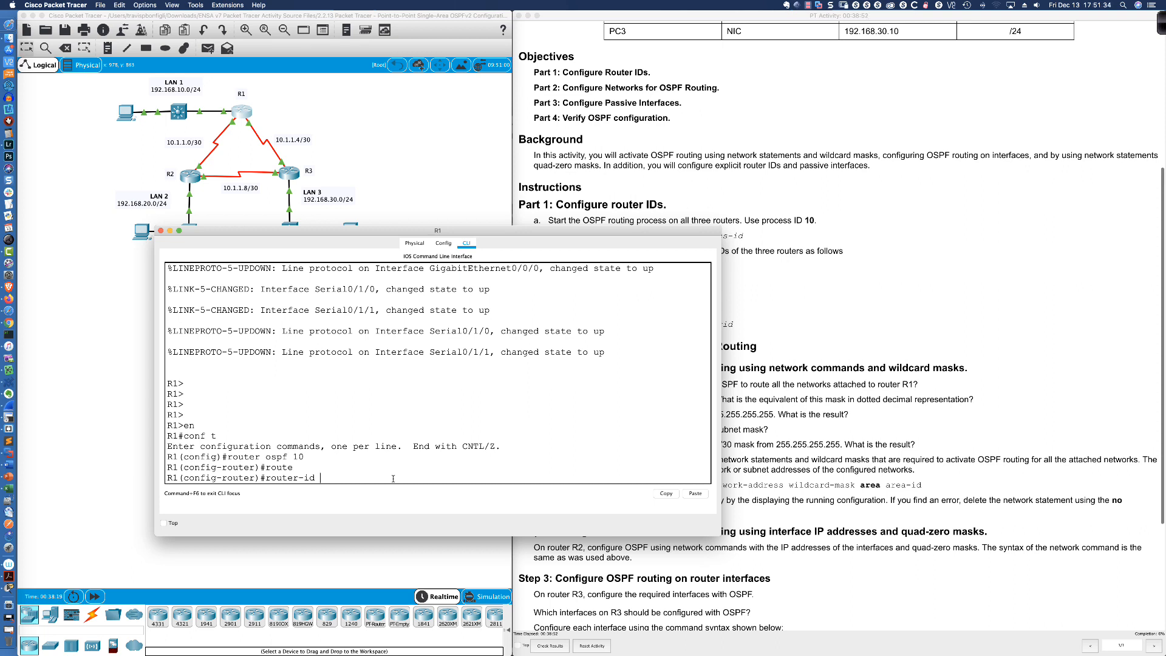
text(1.1.1.1)
key(Return)
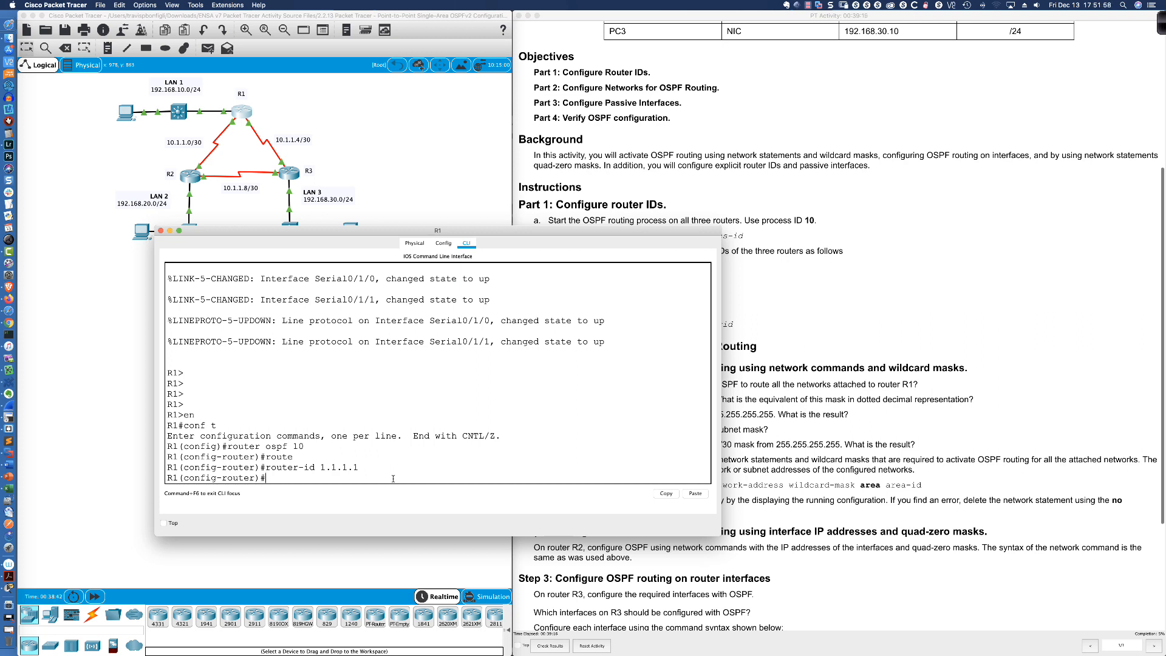
text(rout)
key(Tab)
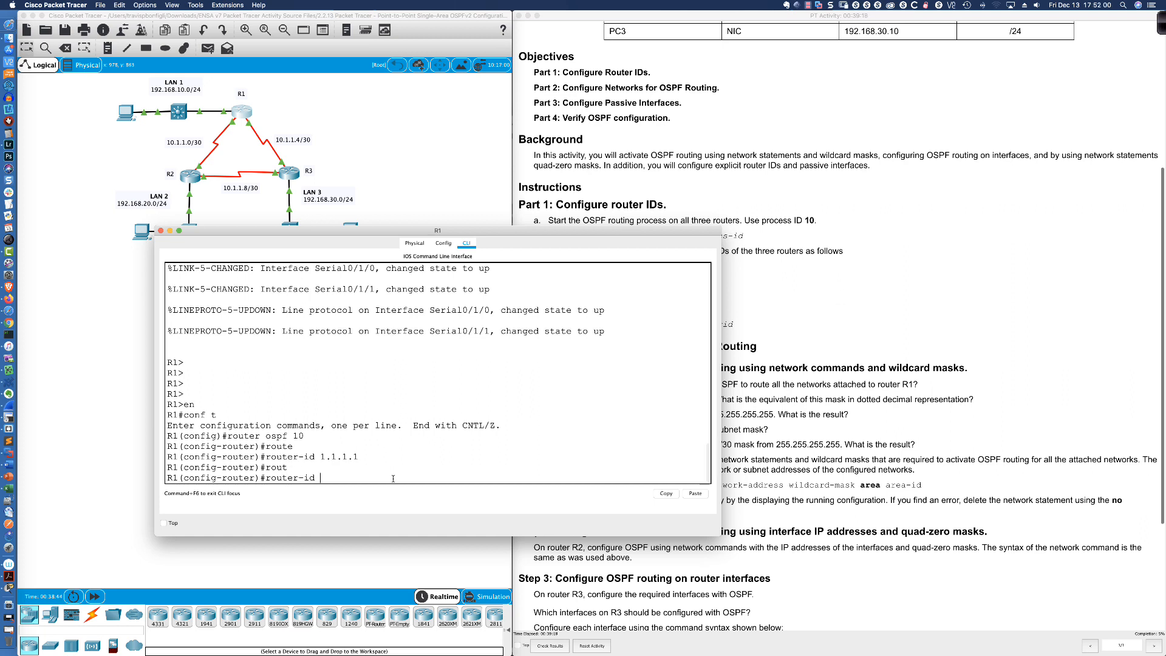
text(0)
key(BackSpace)
key(BackSpace)
key(BackSpace)
key(BackSpace)
key(BackSpace)
key(BackSpace)
key(BackSpace)
key(BackSpace)
key(BackSpace)
key(BackSpace)
Open router R2's command line, enlarge and reposition its window below the topology, and bring up the user prompt
click(188, 176)
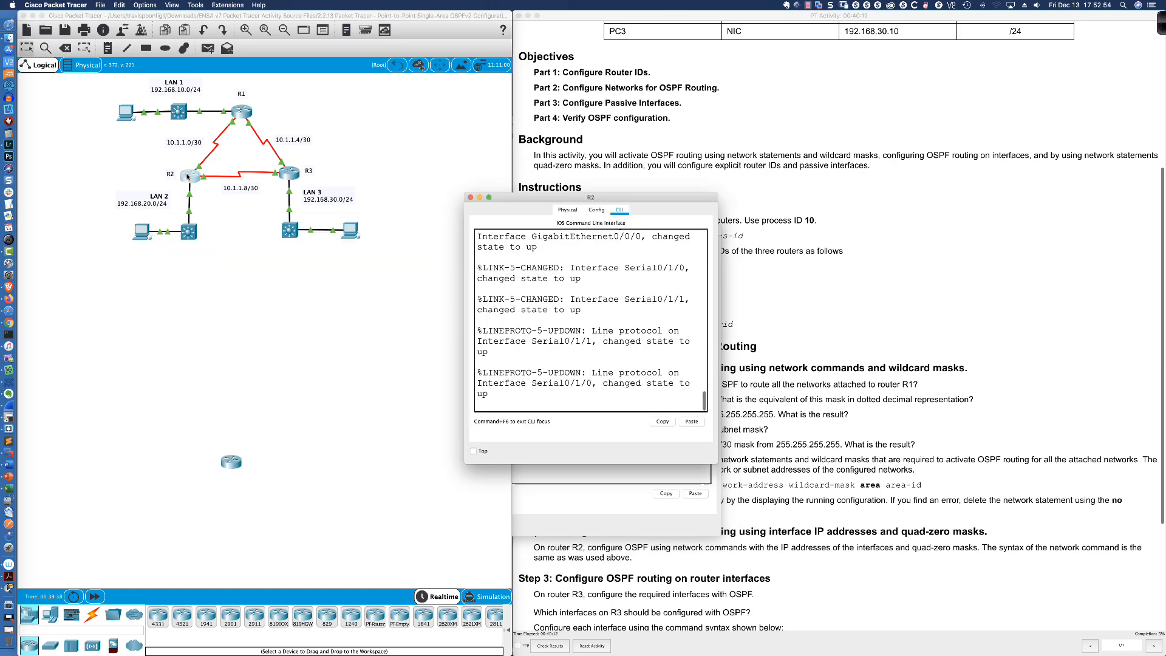
drag(461, 463, 89, 509)
drag(503, 202, 497, 297)
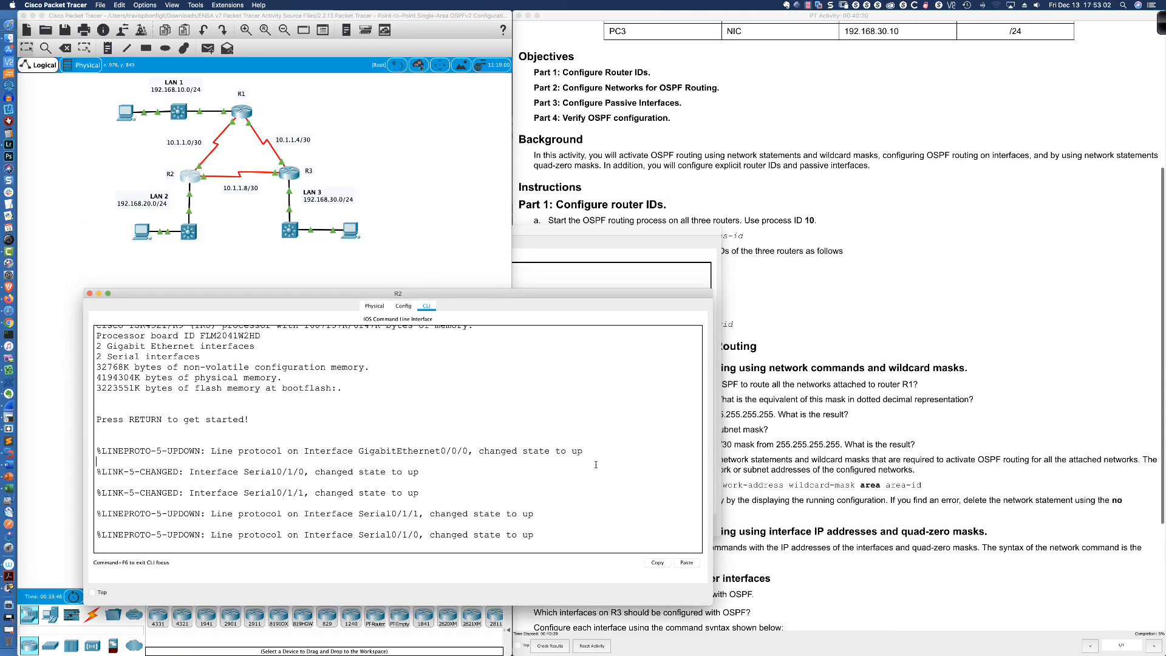
key(Return)
key(Return)
key(Return)
key(Return)
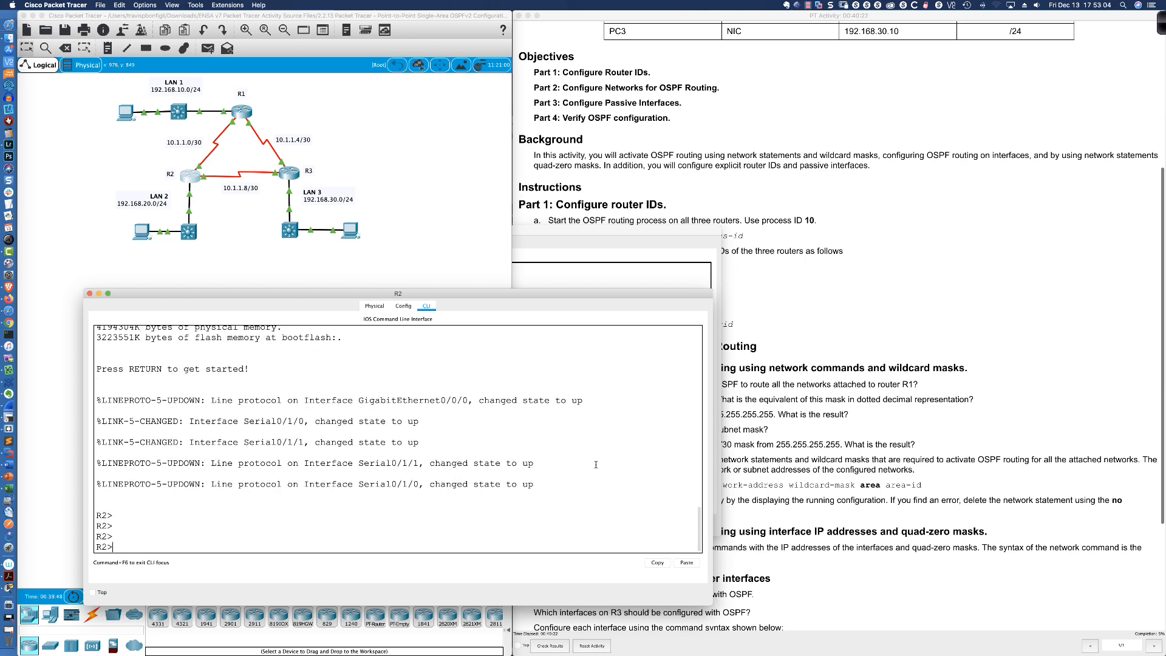
Enter global configuration mode on R2 and start the OSPF routing process with process ID 10
text(en)
key(Return)
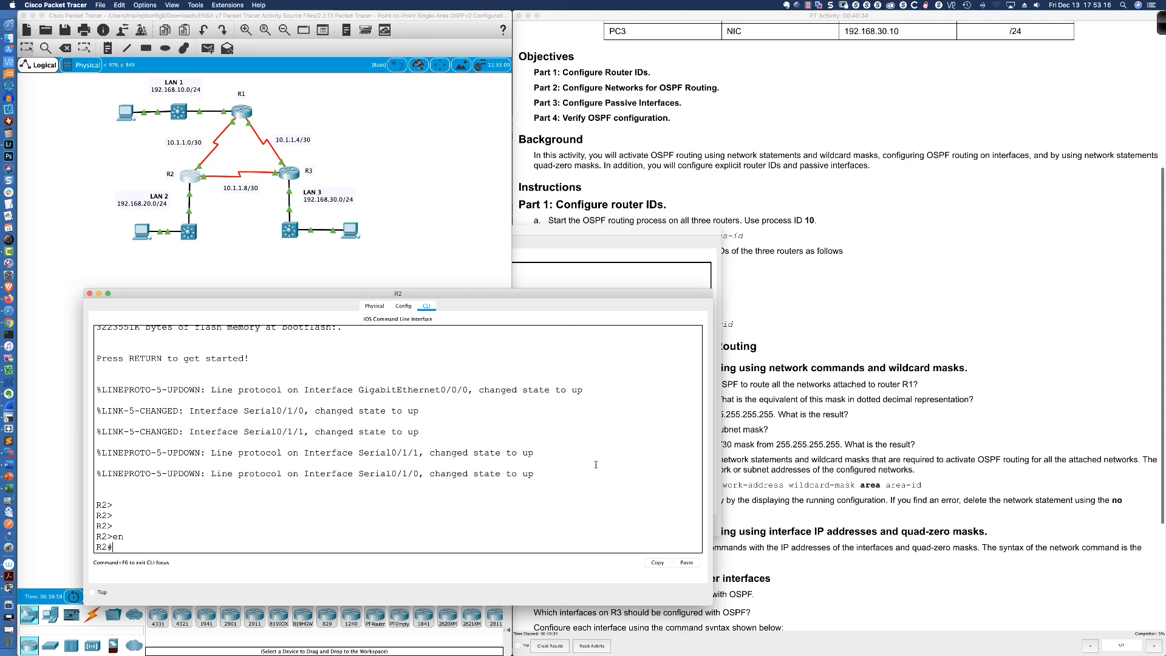
key(Return)
key(Return)
key(Return)
key(Return)
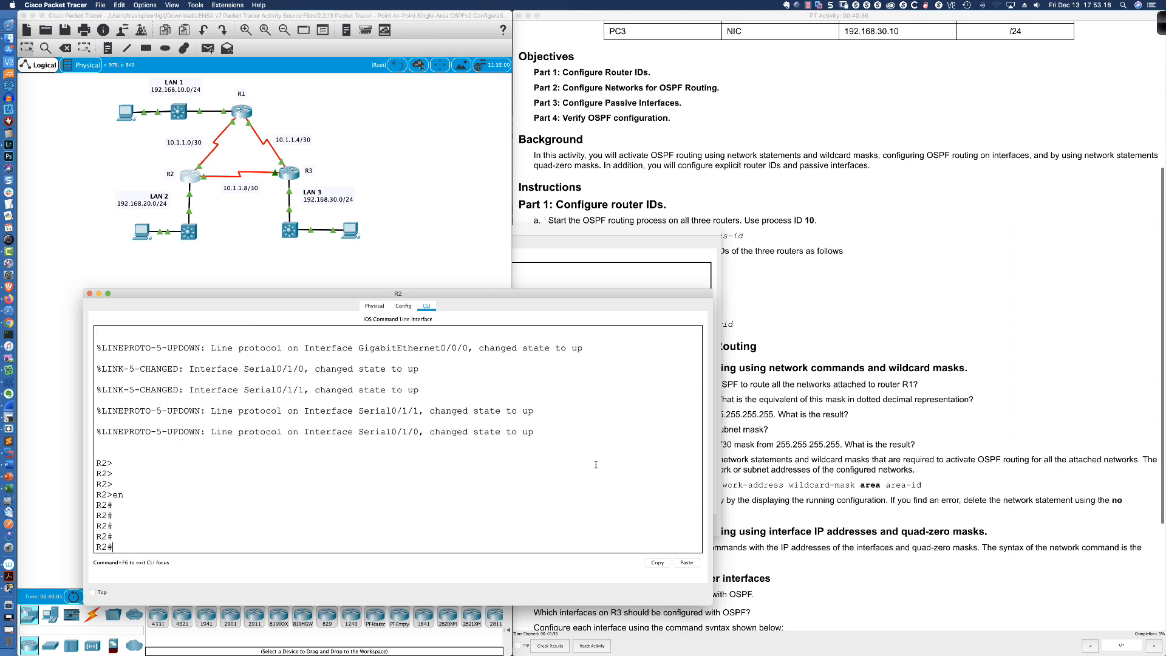
text(conf t)
key(Return)
text(router ospf 10)
key(Return)
Set R2's OSPF router ID to 2.2.2.2
text(route)
key(Tab)
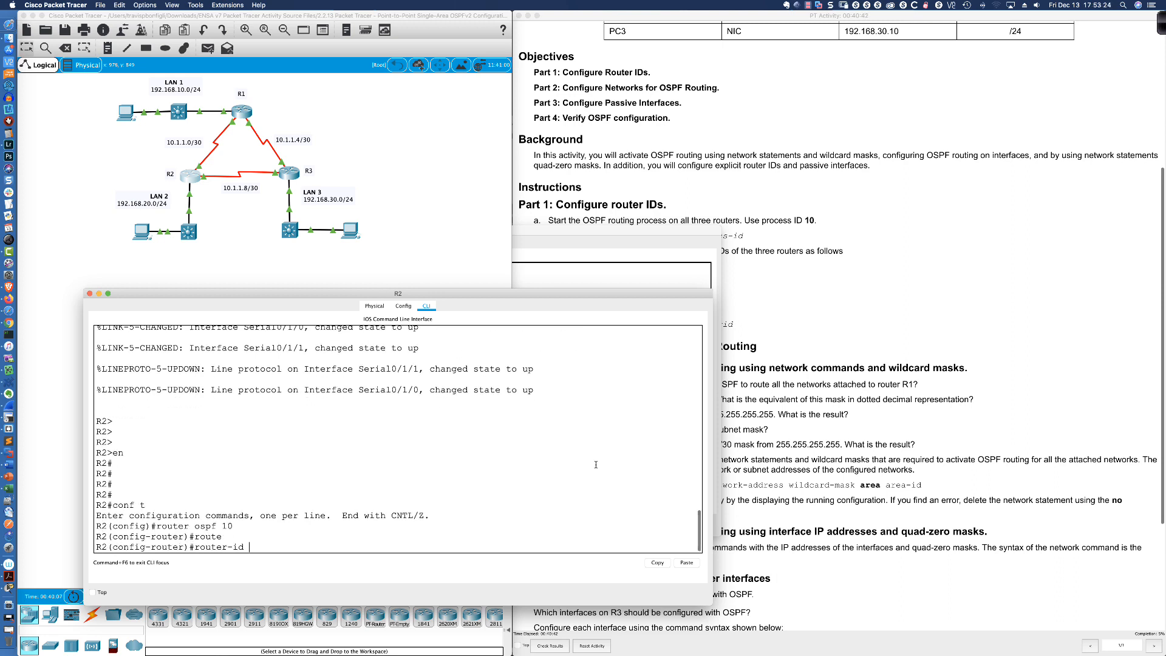
text(2.2.2.2)
key(Return)
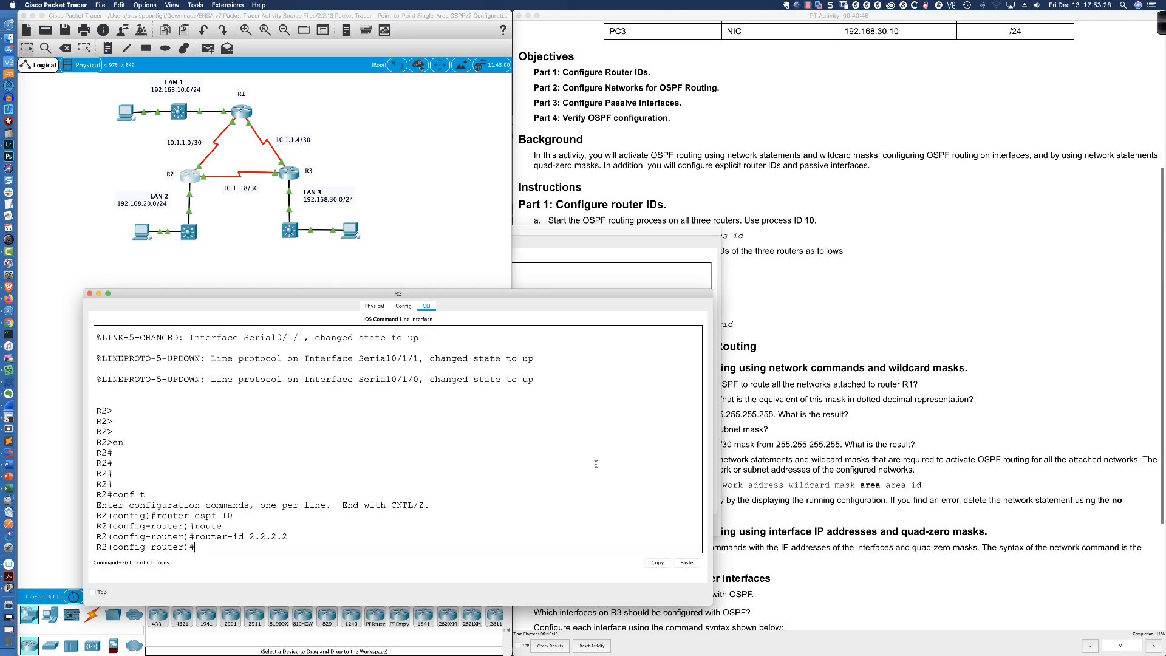
Open router R3's command line, enlarge and reposition its window below the topology, and bring up the user prompt
scroll(904, 559, down, 1)
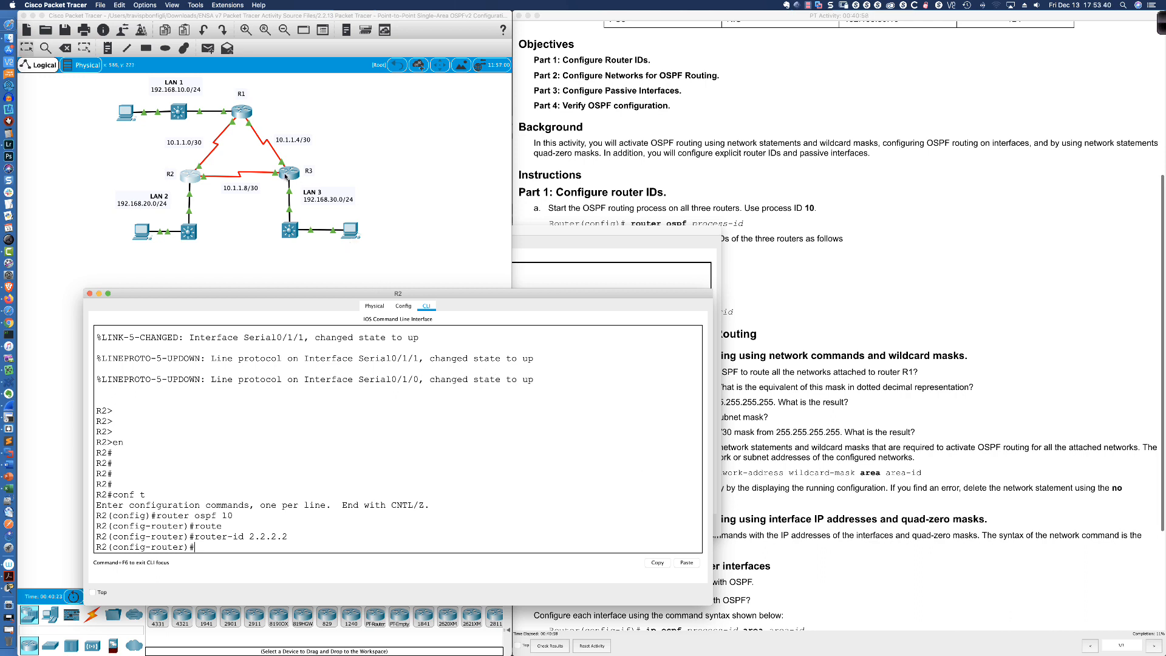
click(286, 175)
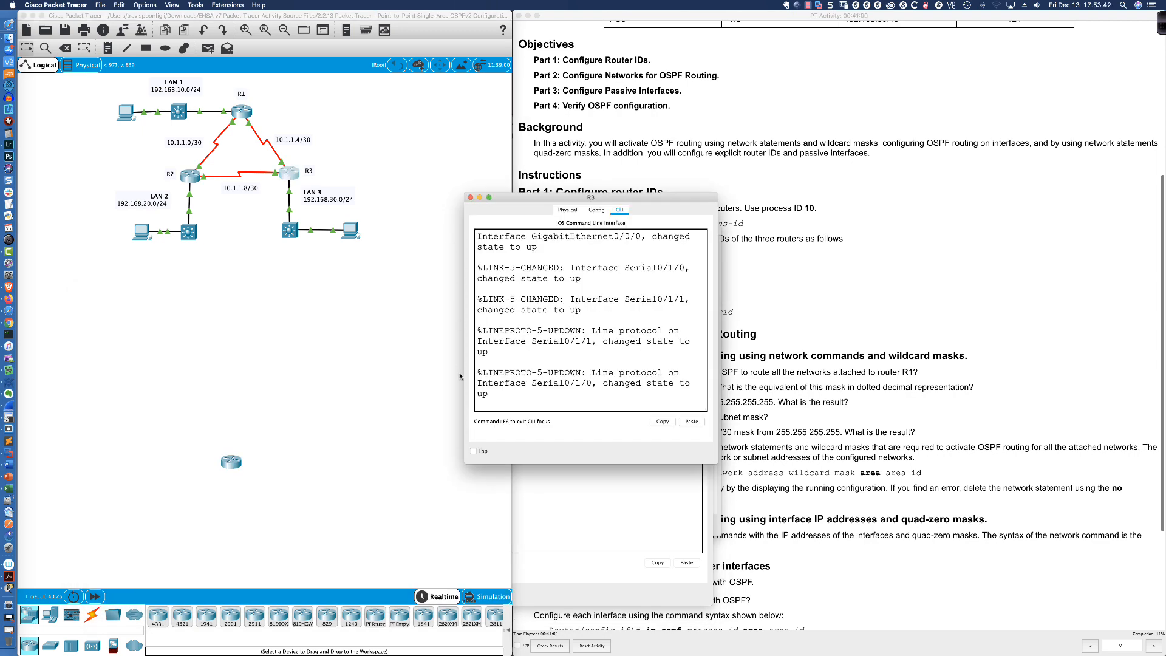
drag(466, 459, 96, 525)
drag(373, 197, 360, 280)
key(Return)
key(Return)
key(Return)
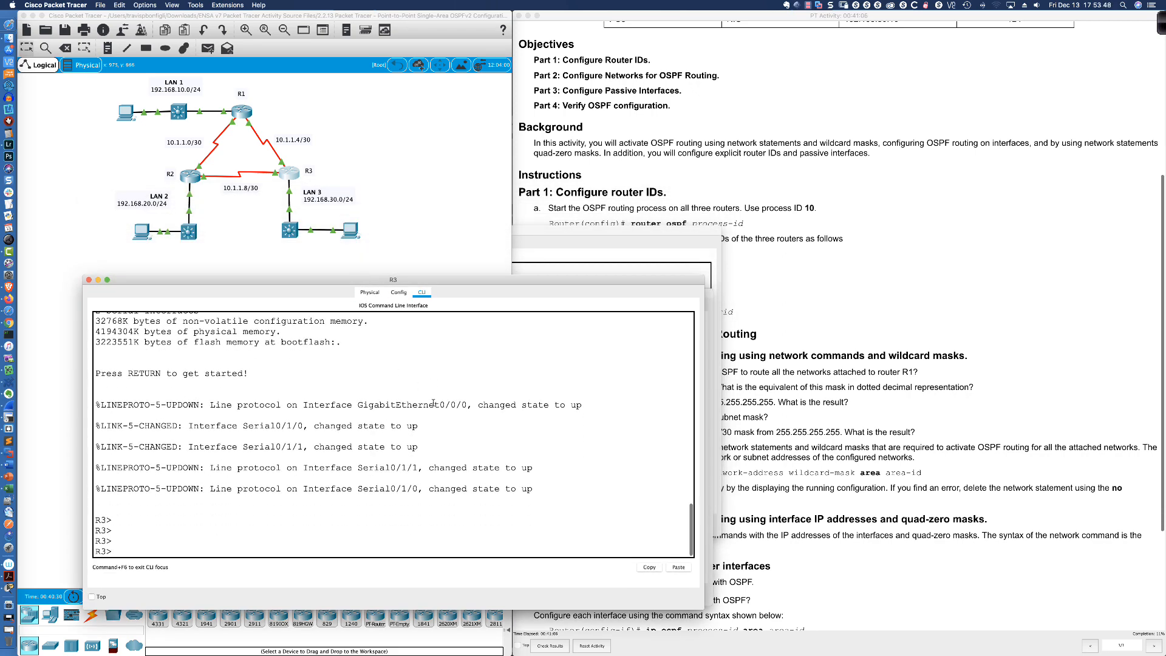
Enter global configuration mode on R3 and start the OSPF routing process with process ID 10
text(en)
key(Return)
text(conf t)
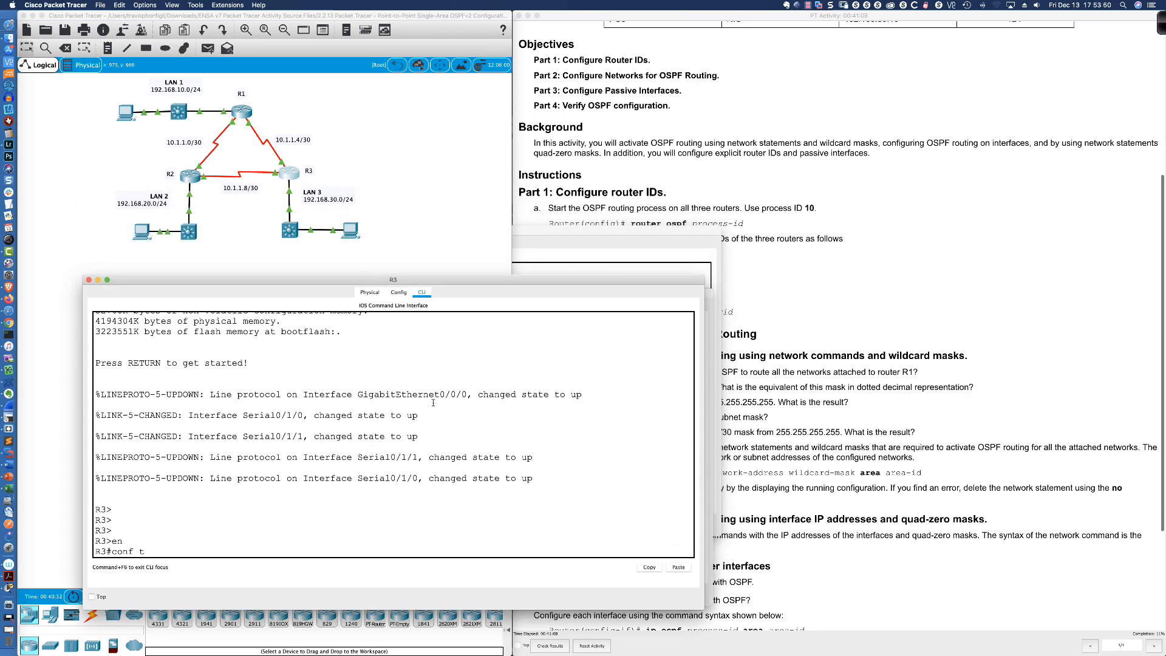
key(Return)
text(router )
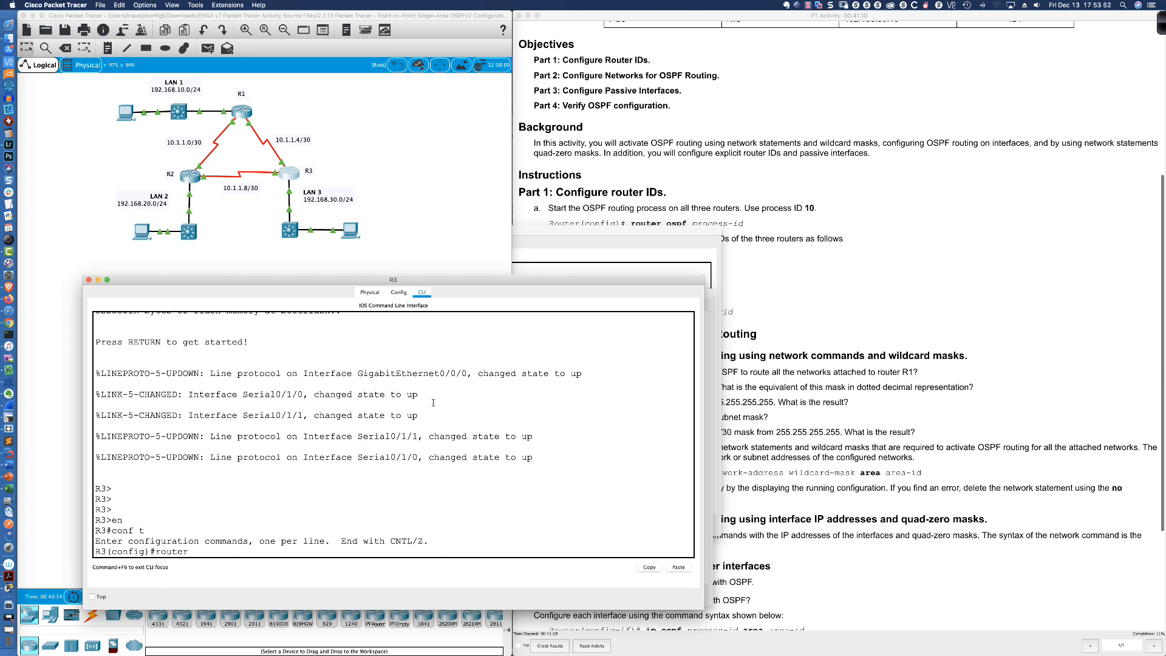
text(opsf 1)
key(BackSpace)
key(BackSpace)
key(BackSpace)
text(spf 10)
key(Return)
Set R3's OSPF router ID to 3.3.3.3
text(route)
key(Return)
text(router-id )
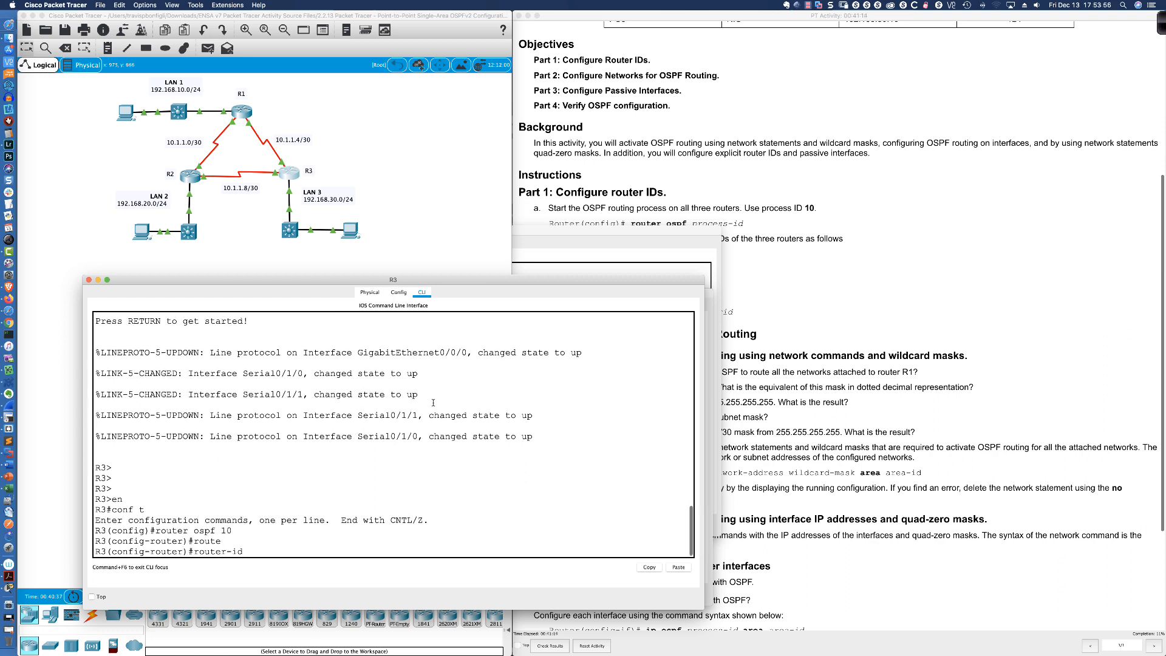
text(3.3.3.3)
key(Return)
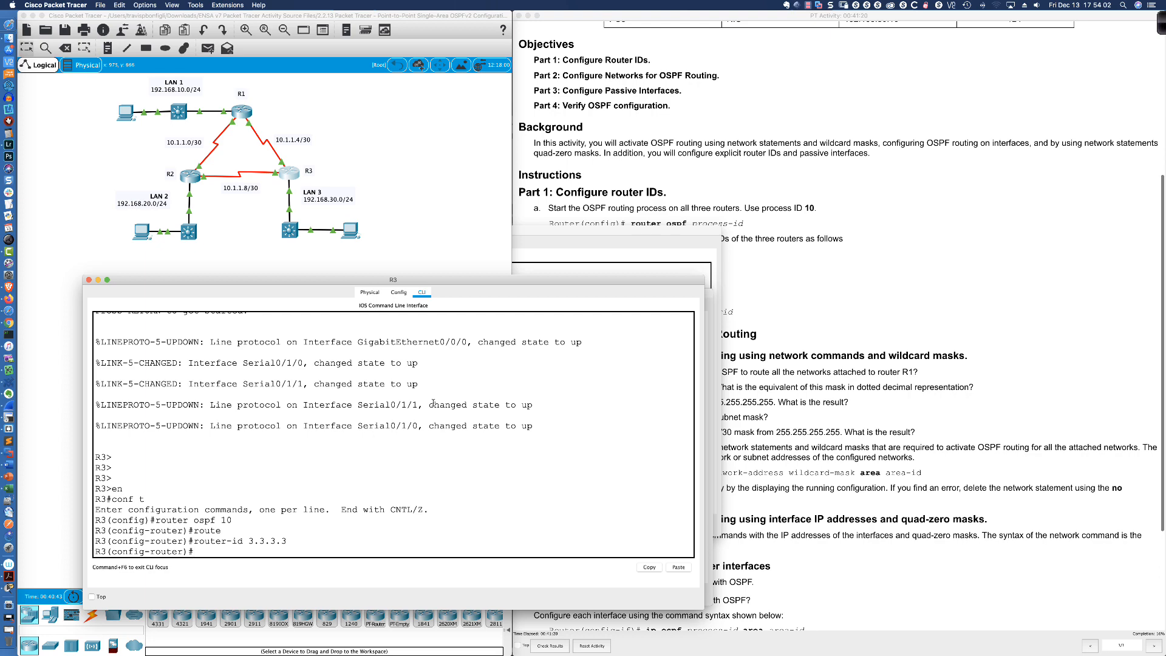
Review the Part 1 router ID instructions and the Part 2 steps for configuring networks for OSPF routing
click(811, 287)
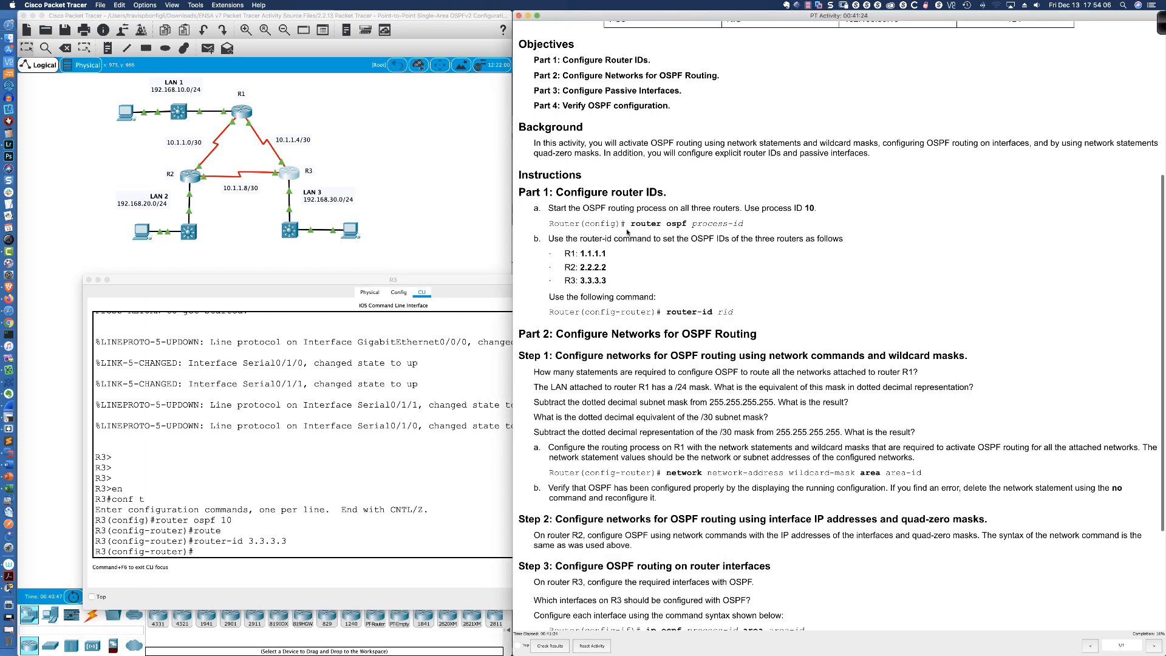
drag(519, 192, 715, 298)
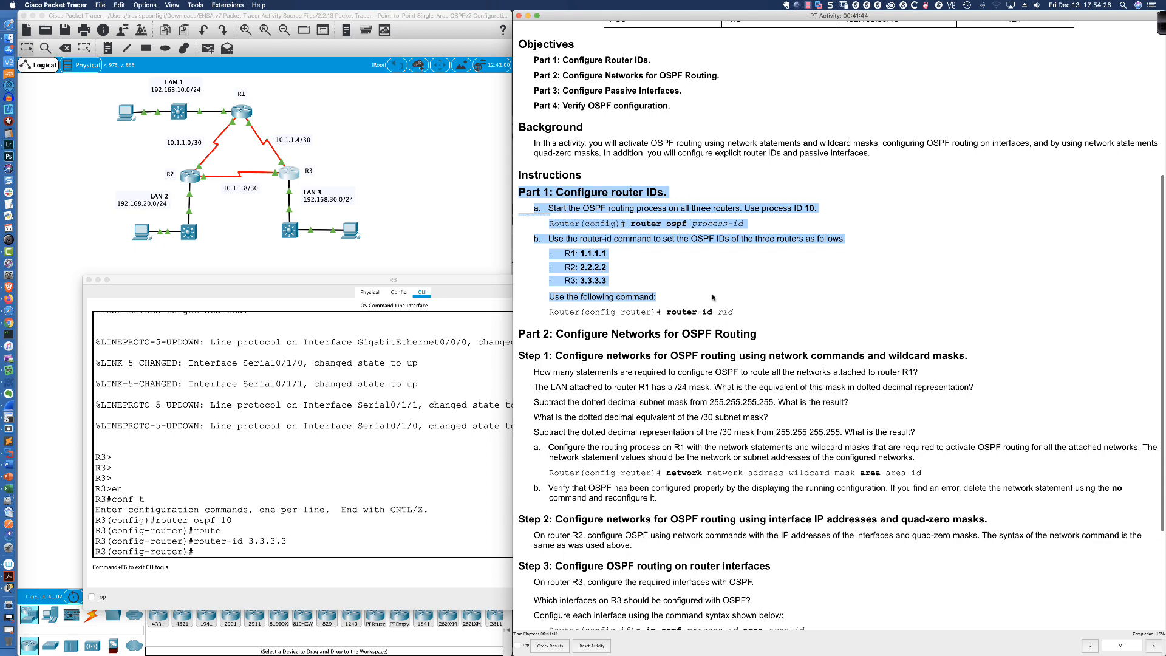
click(653, 307)
scroll(655, 308, down, 5)
scroll(653, 308, down, 1)
scroll(628, 191, up, 1)
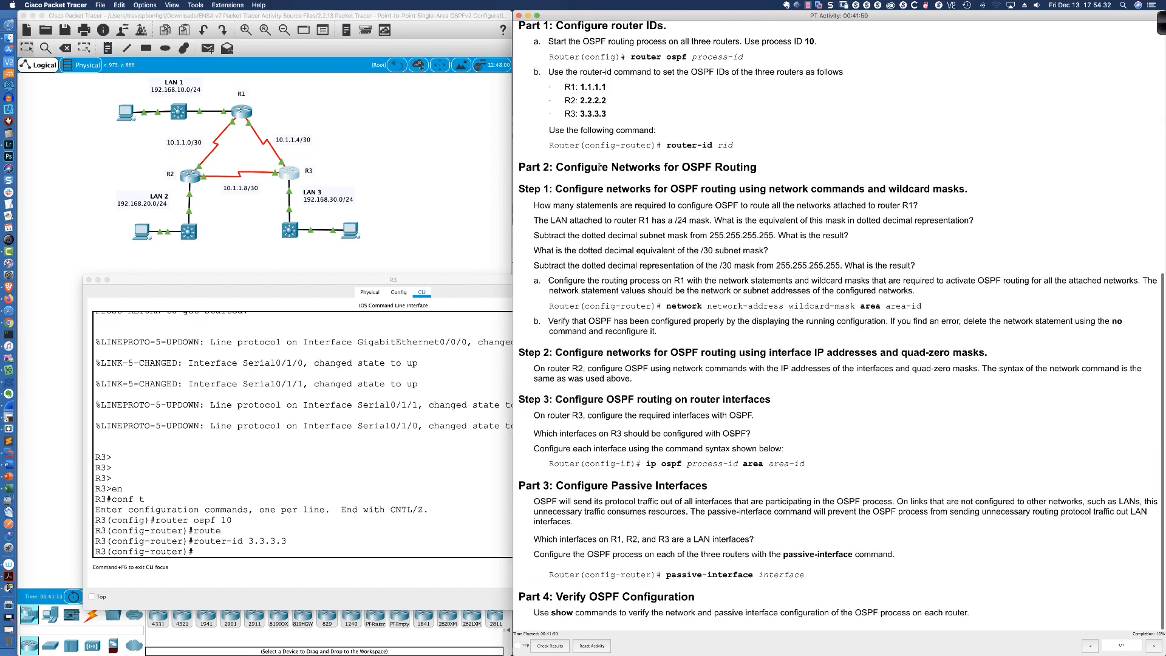
drag(556, 167, 756, 167)
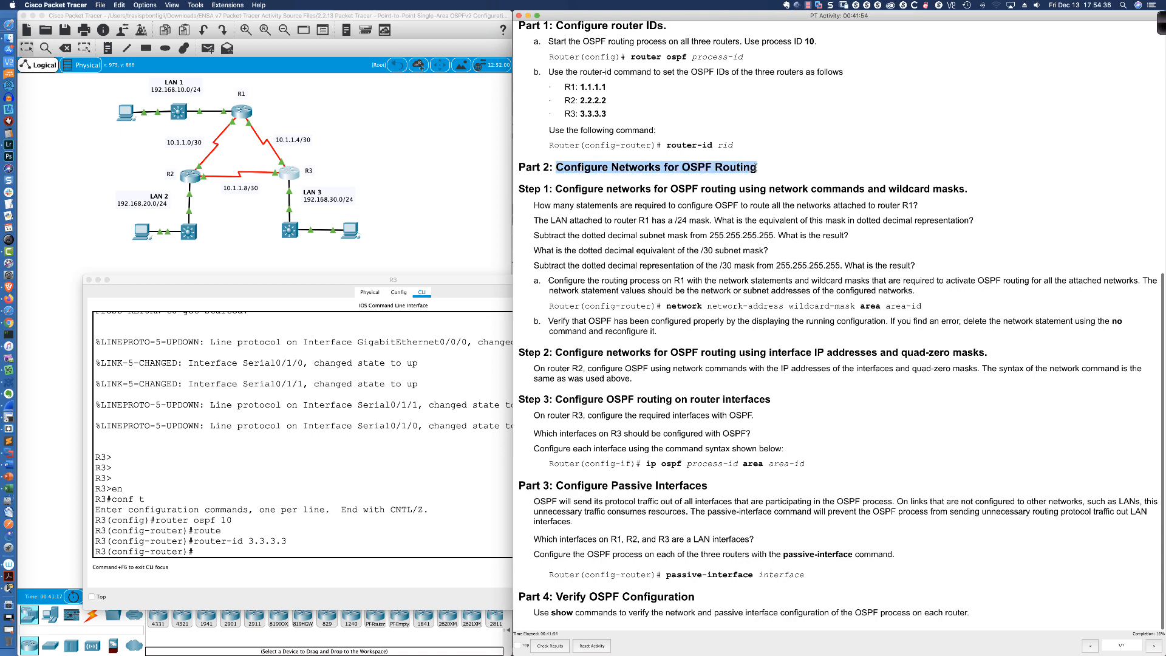
click(523, 206)
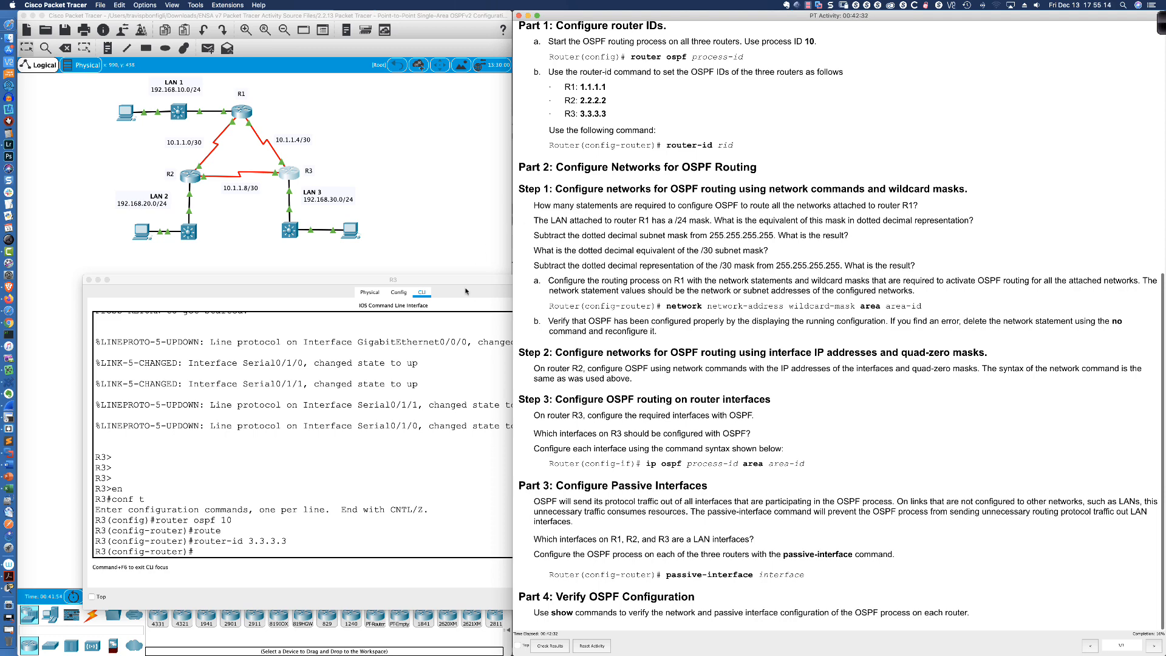
drag(517, 403, 770, 398)
click(671, 361)
Check R1's interfaces and IP addresses in the Addressing Table for the question about how many network statements R1 requires
drag(534, 206, 921, 209)
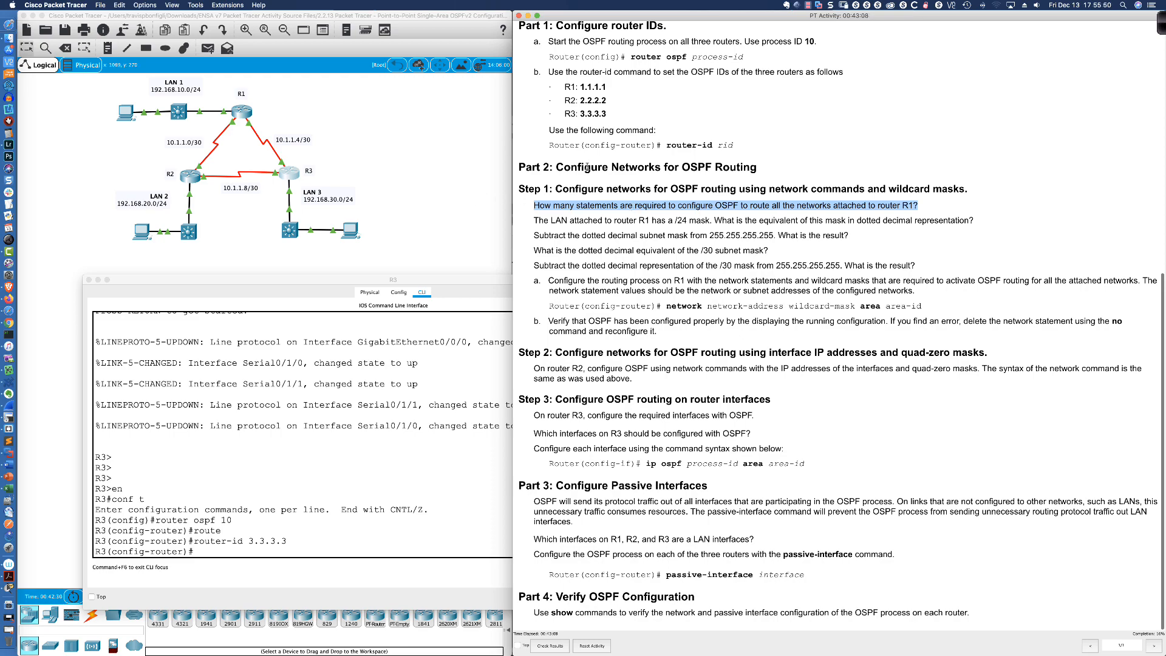
scroll(588, 164, up, 6)
scroll(588, 163, up, 1)
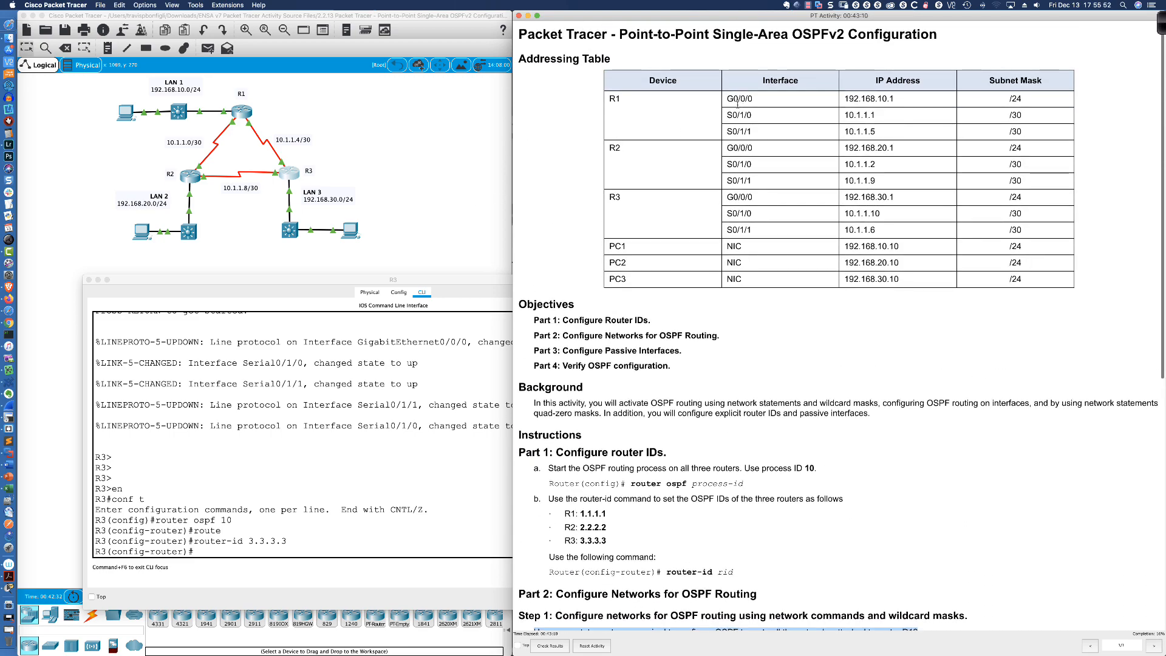
drag(727, 98, 769, 102)
drag(848, 100, 886, 135)
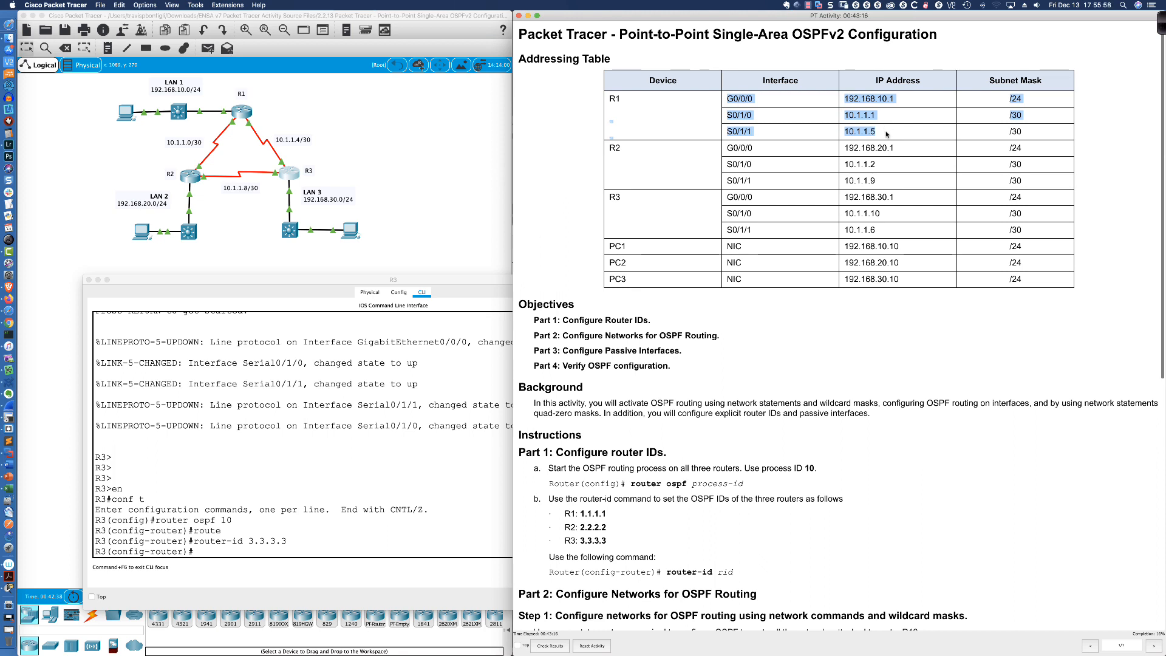
click(570, 131)
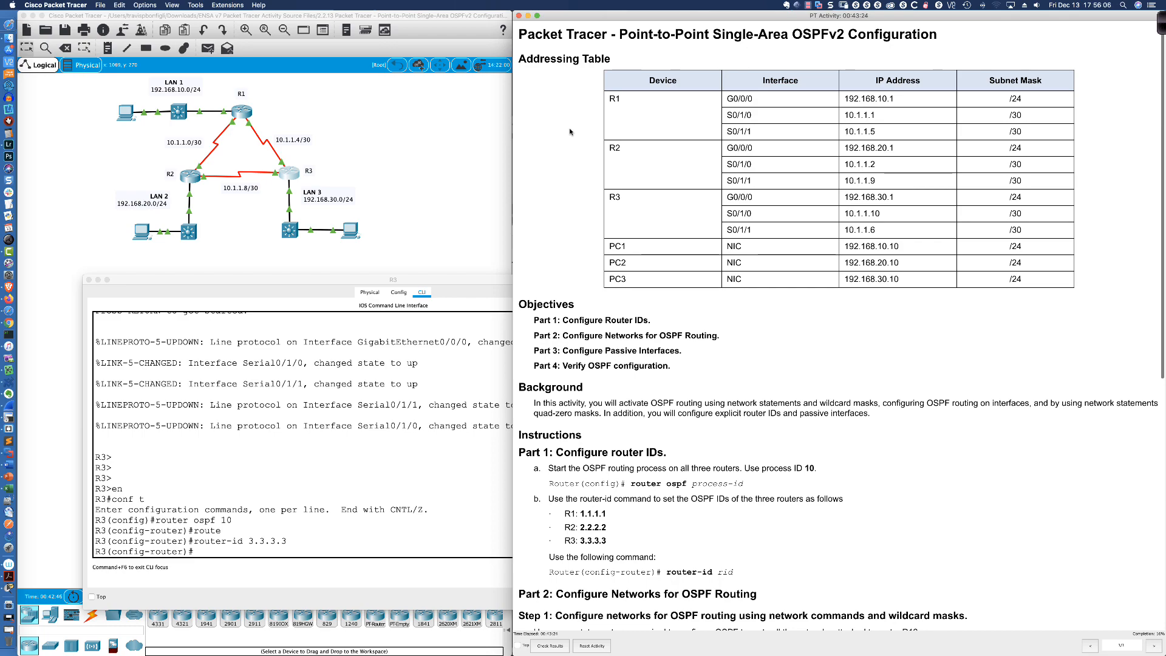
Review the Part 2 Step 1 question on how many statements R1 needs to route all its attached networks
scroll(569, 131, down, 10)
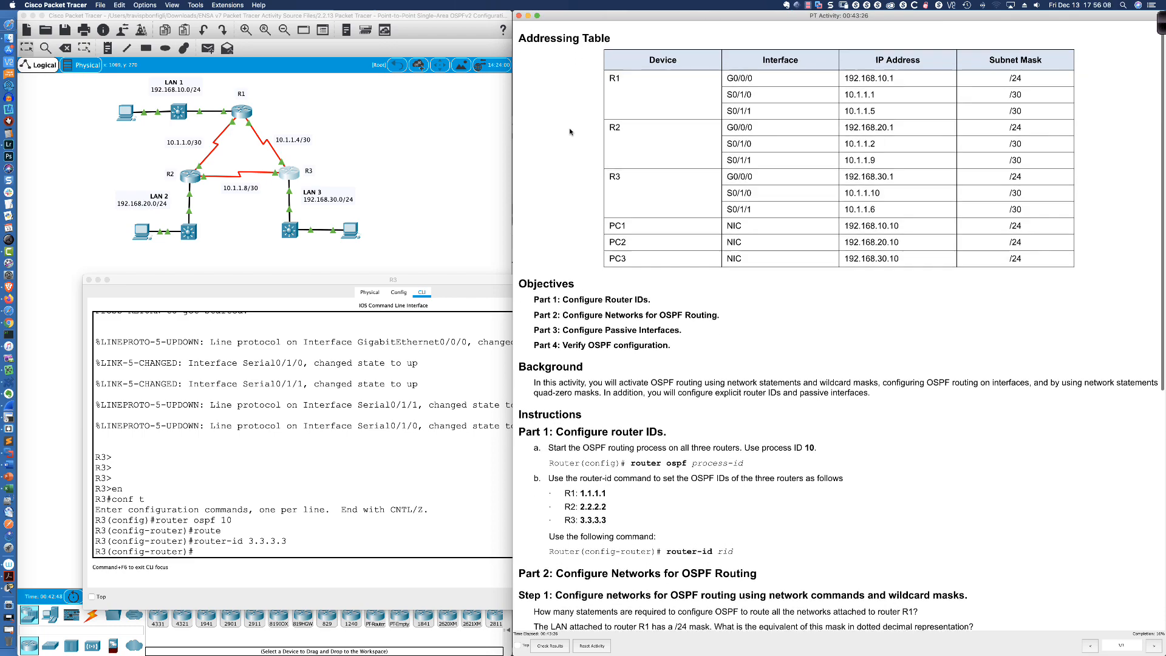
scroll(545, 213, up, 1)
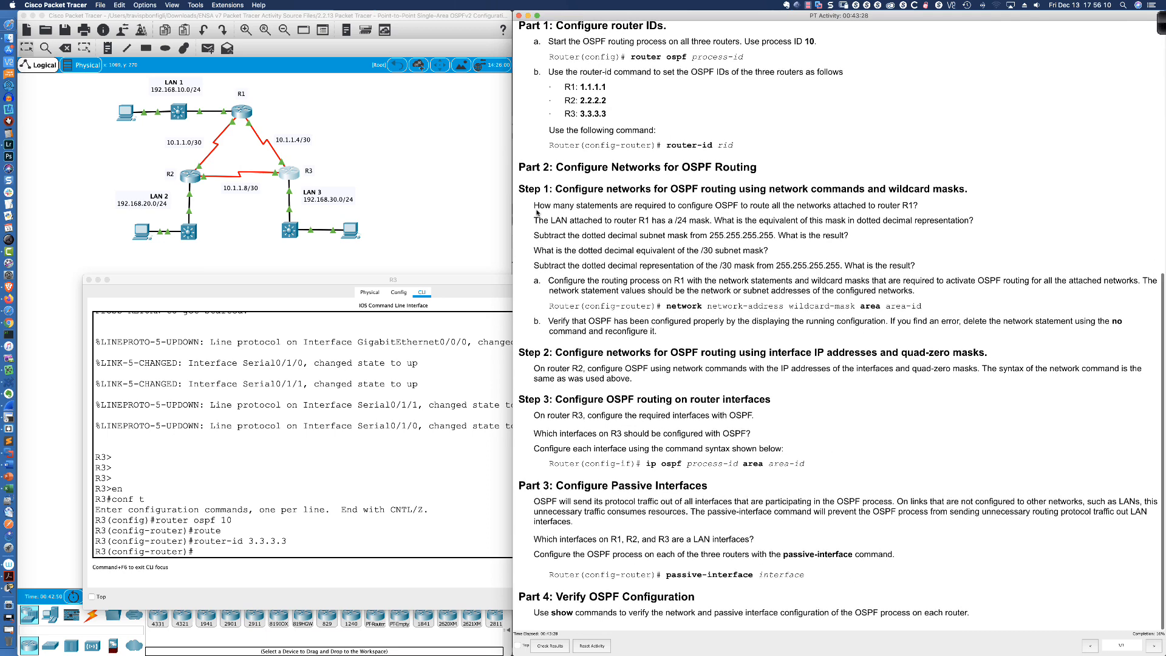
drag(533, 209, 870, 205)
click(870, 205)
Open R1's command line, enlarge its window and list the interfaces with "do sh ip int bri"
click(427, 119)
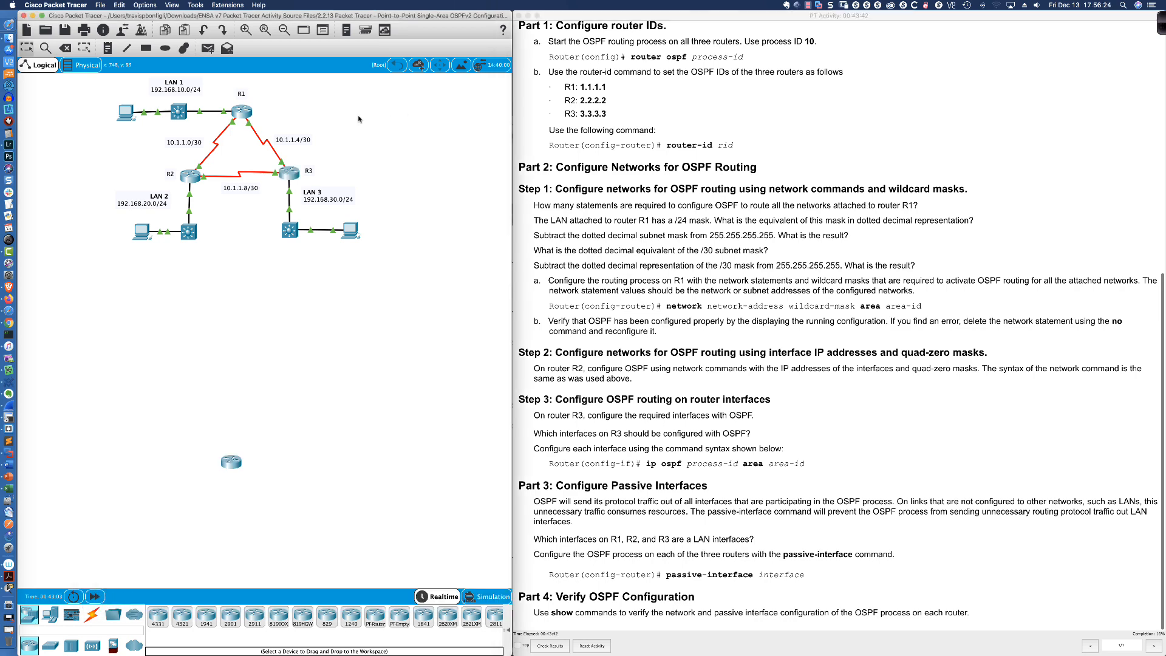
click(242, 115)
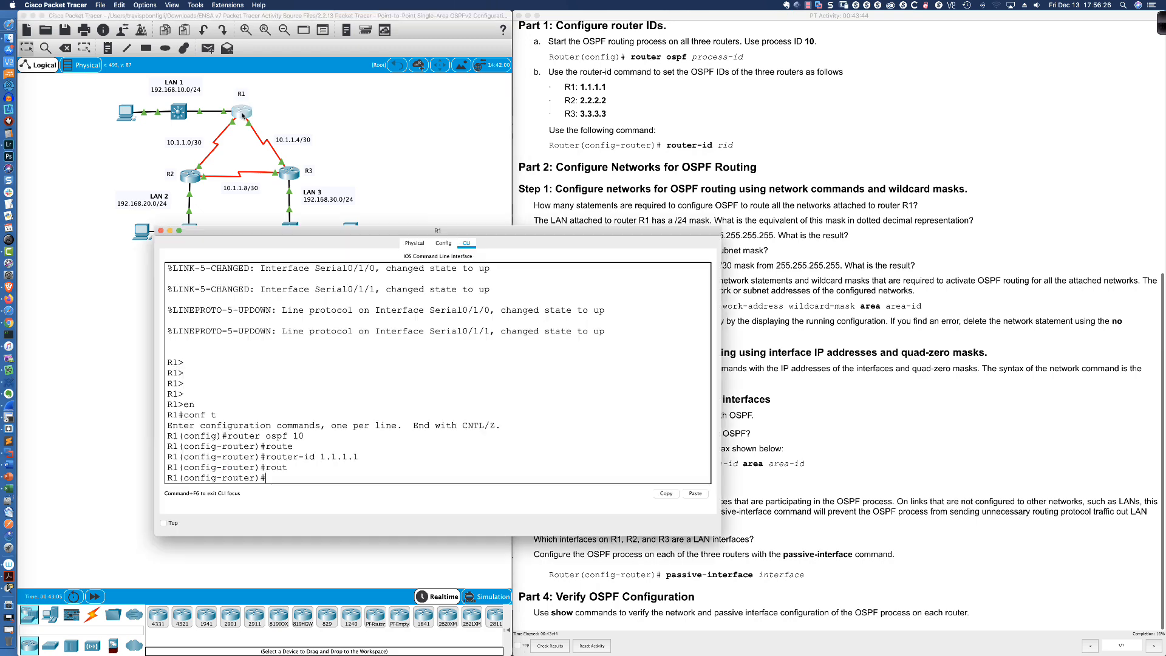
drag(156, 536, 88, 569)
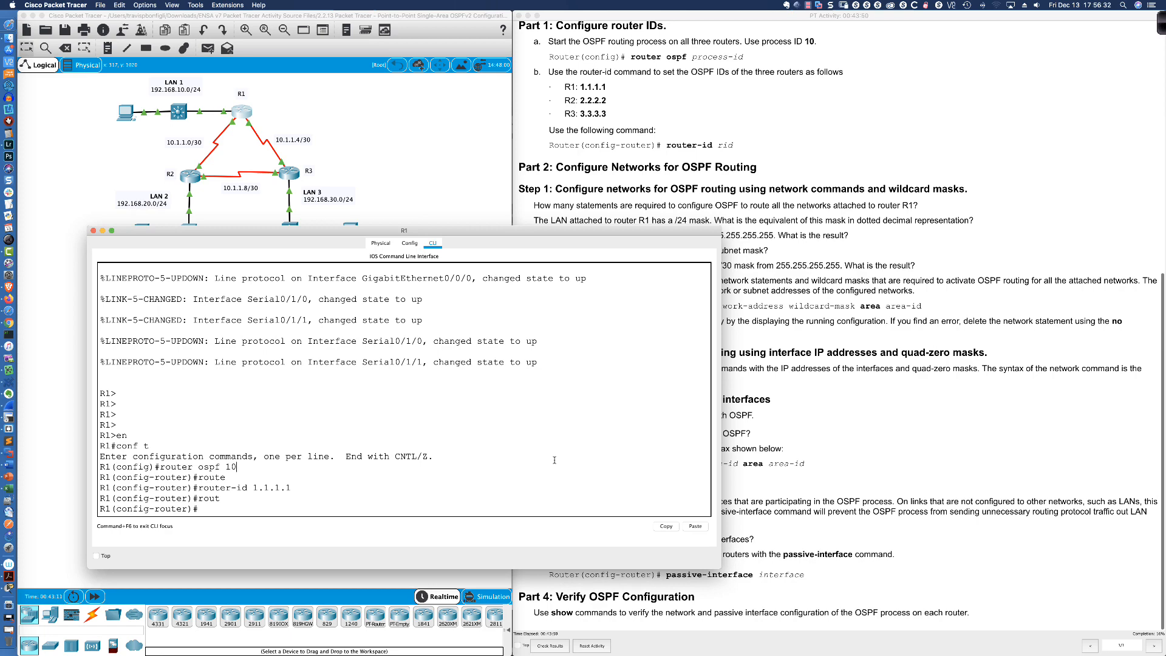
key(Return)
key(Return)
key(Return)
key(Return)
text(do sh ip int bri)
key(Return)
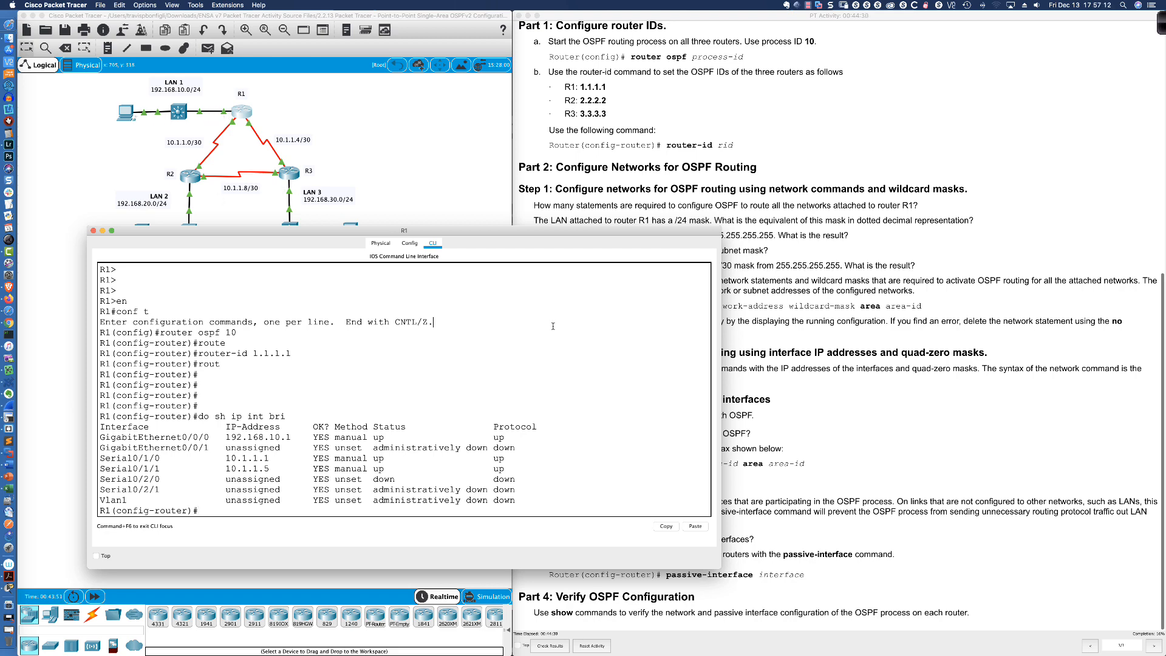
Start an OSPF network statement on R1 for network 192.168.10.0
key(Return)
key(Return)
text(netwo)
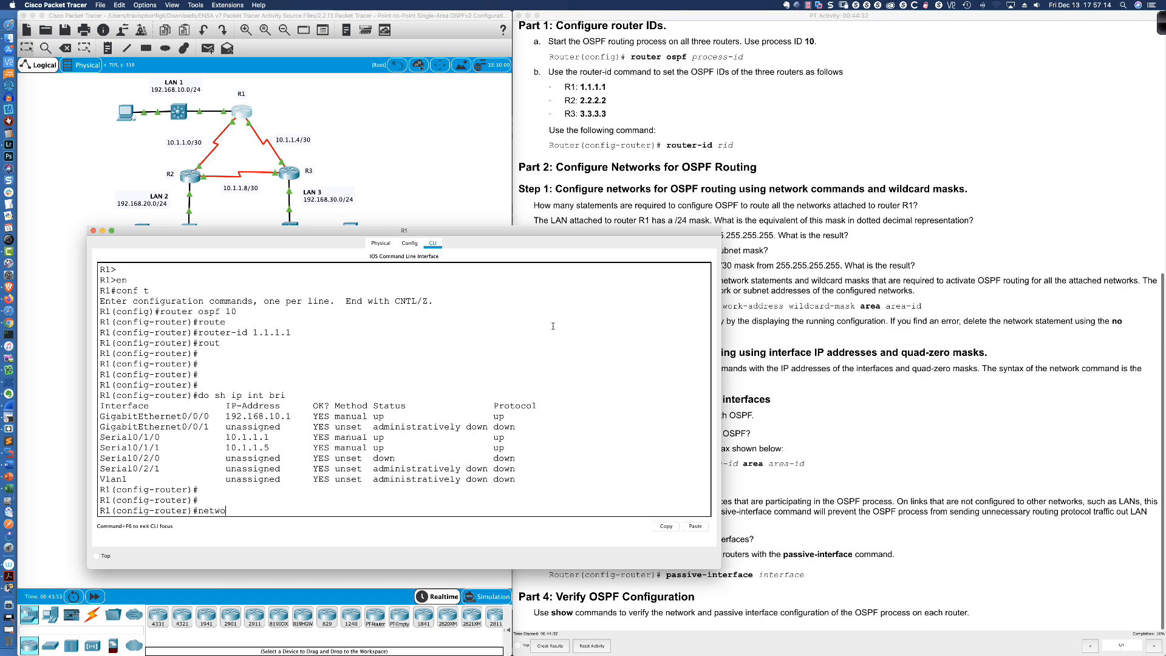
text(rk 192.168.10.0)
text(255.255.255.)
text(0)
key(BackSpace)
key(BackSpace)
key(BackSpace)
key(BackSpace)
key(BackSpace)
key(BackSpace)
key(BackSpace)
key(BackSpace)
key(BackSpace)
key(BackSpace)
key(BackSpace)
key(BackSpace)
Add the wildcard mask 0.0.0.255 to R1's 192.168.10.0 network statement
text(0.0.0.255)
Write 255.255.255.255 in red with the screen annotation pen over the blank area of R1's command line
click(1160, 28)
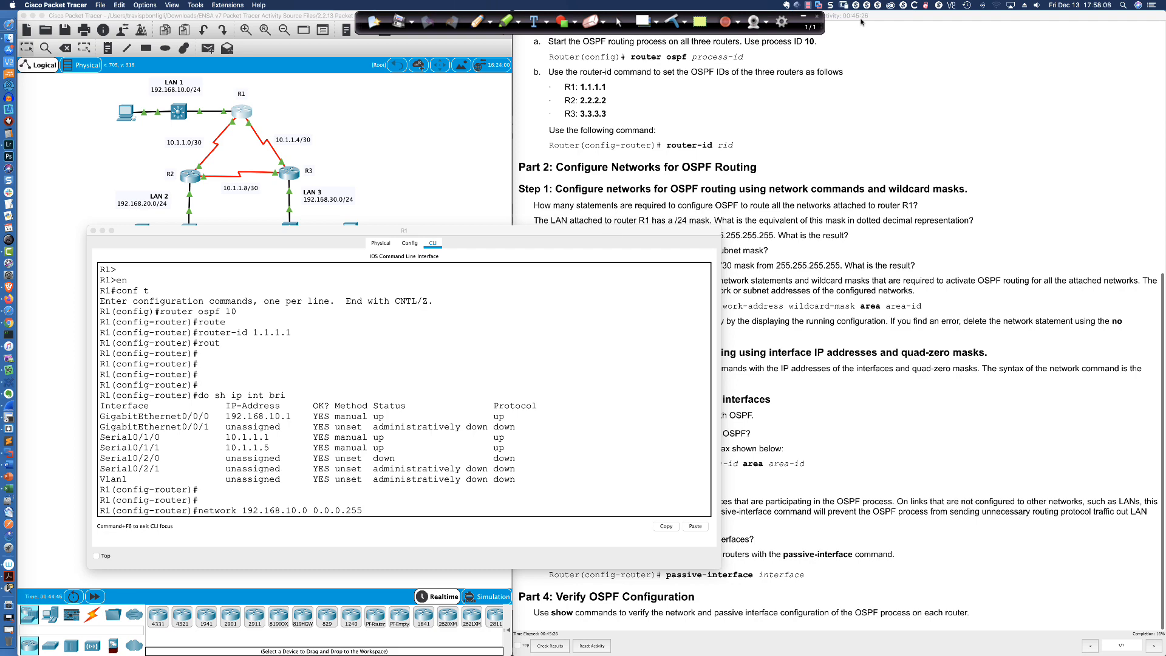
click(478, 22)
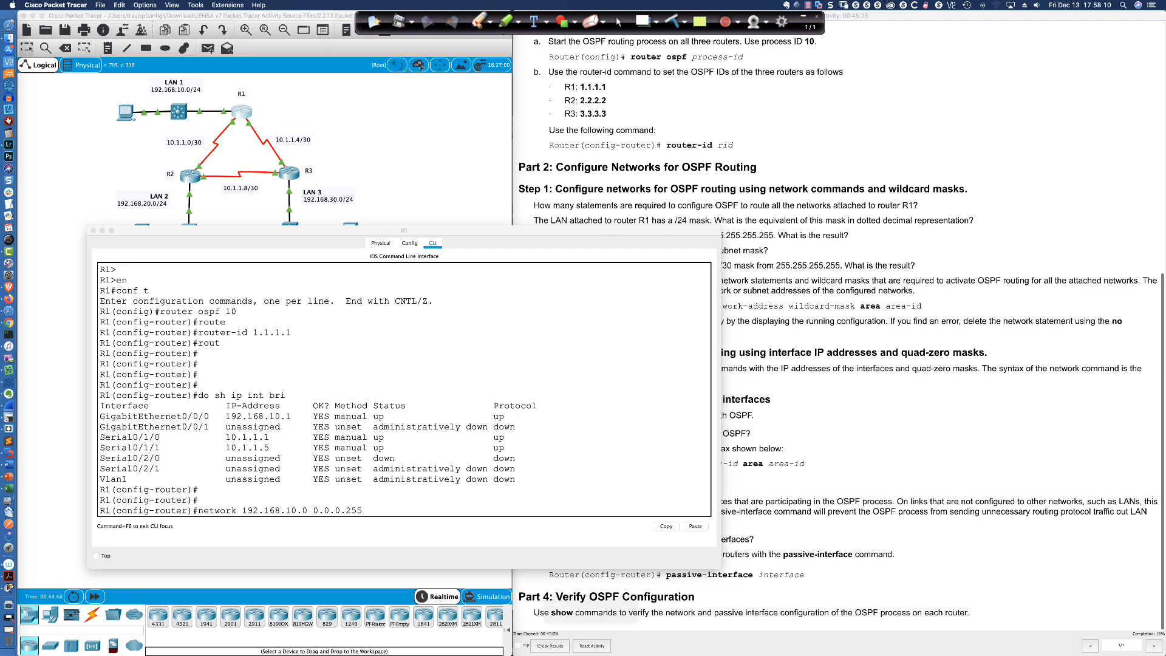
mouse_move(478, 275)
mouse_down()
mouse_move(492, 292)
mouse_move(495, 282)
mouse_move(547, 288)
mouse_up()
click(526, 284)
mouse_move(558, 271)
mouse_down()
mouse_move(555, 286)
mouse_move(589, 277)
mouse_move(582, 286)
mouse_up()
click(574, 283)
drag(582, 286, 599, 286)
mouse_move(601, 270)
mouse_down()
mouse_move(612, 287)
mouse_move(656, 271)
mouse_up()
click(622, 281)
drag(660, 271, 659, 283)
drag(660, 271, 660, 283)
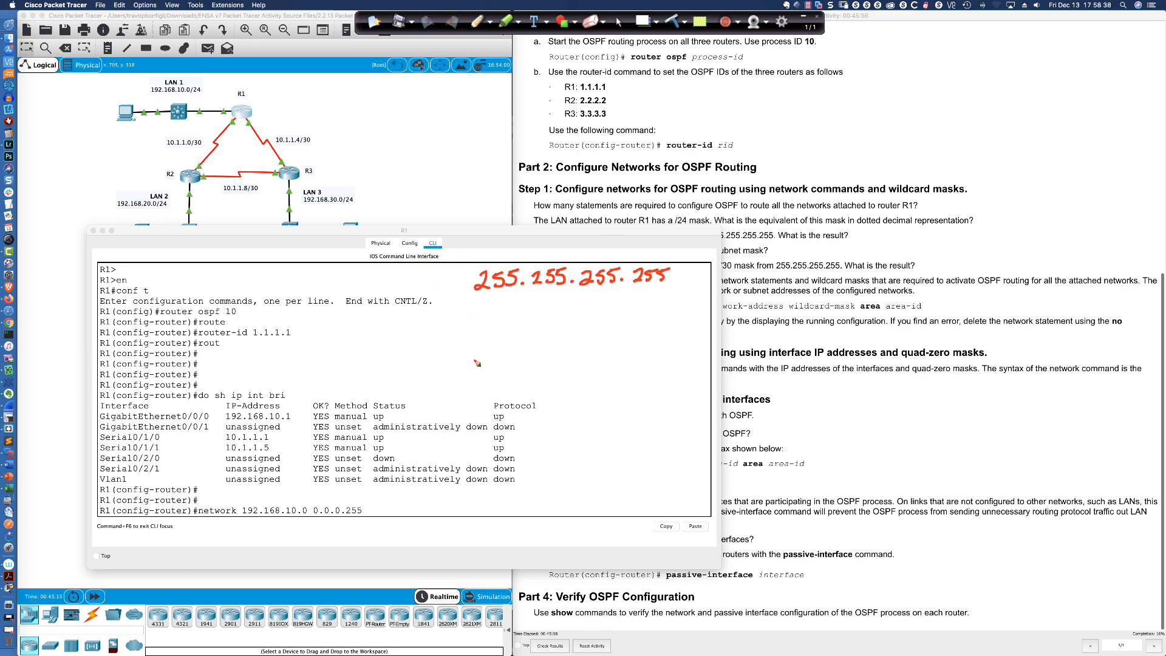
Write the /24 mask 255.255.255.0 underneath, mark its N and H octets, and set up the subtraction with a minus sign and line
drag(478, 302, 493, 313)
mouse_move(505, 305)
mouse_down()
mouse_move(516, 295)
mouse_move(514, 311)
mouse_move(563, 293)
mouse_move(584, 307)
mouse_move(612, 290)
mouse_move(617, 304)
mouse_move(642, 295)
mouse_up()
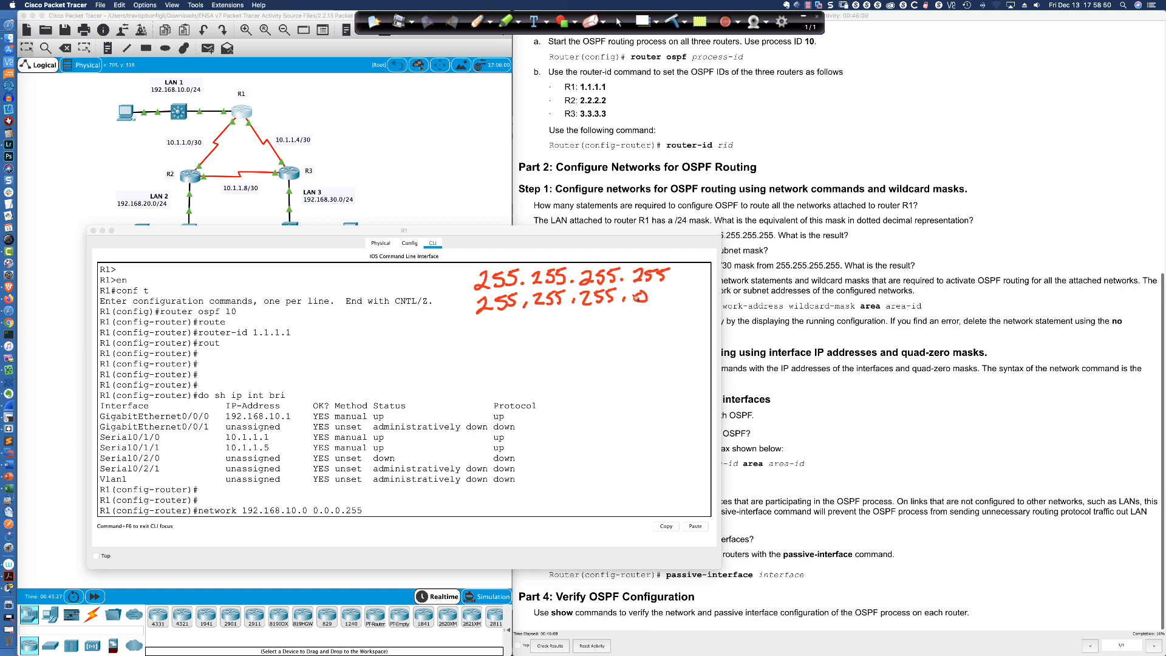
drag(480, 316, 614, 310)
drag(495, 326, 606, 318)
mouse_move(676, 293)
mouse_down()
mouse_move(656, 297)
mouse_move(666, 299)
mouse_up()
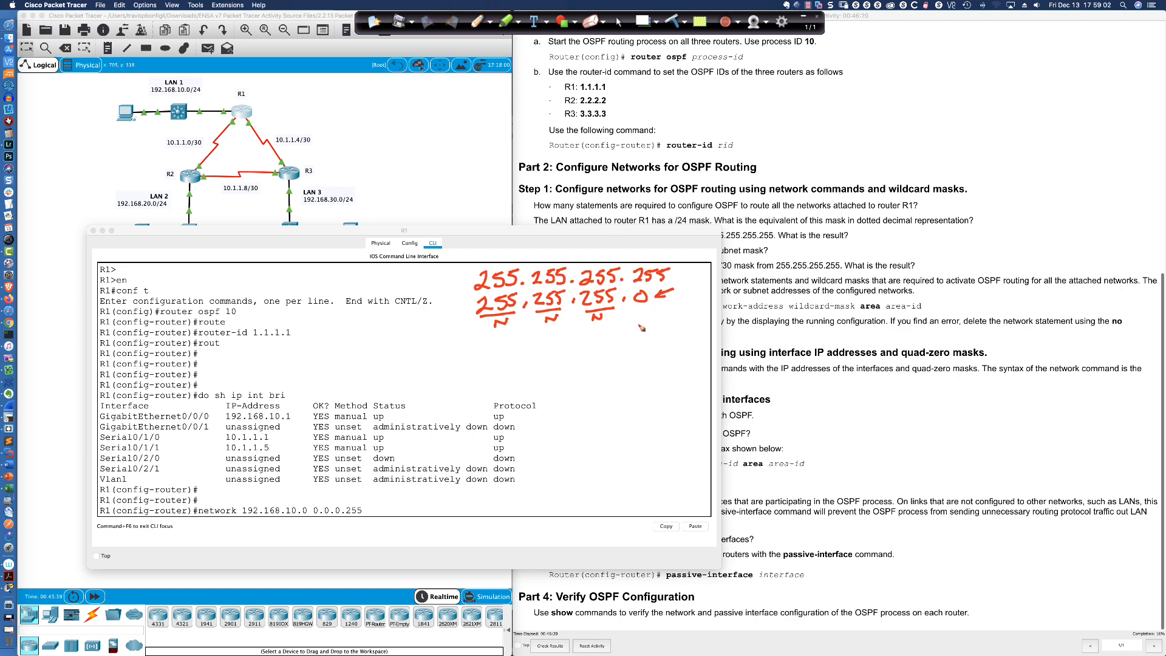
drag(454, 335, 692, 326)
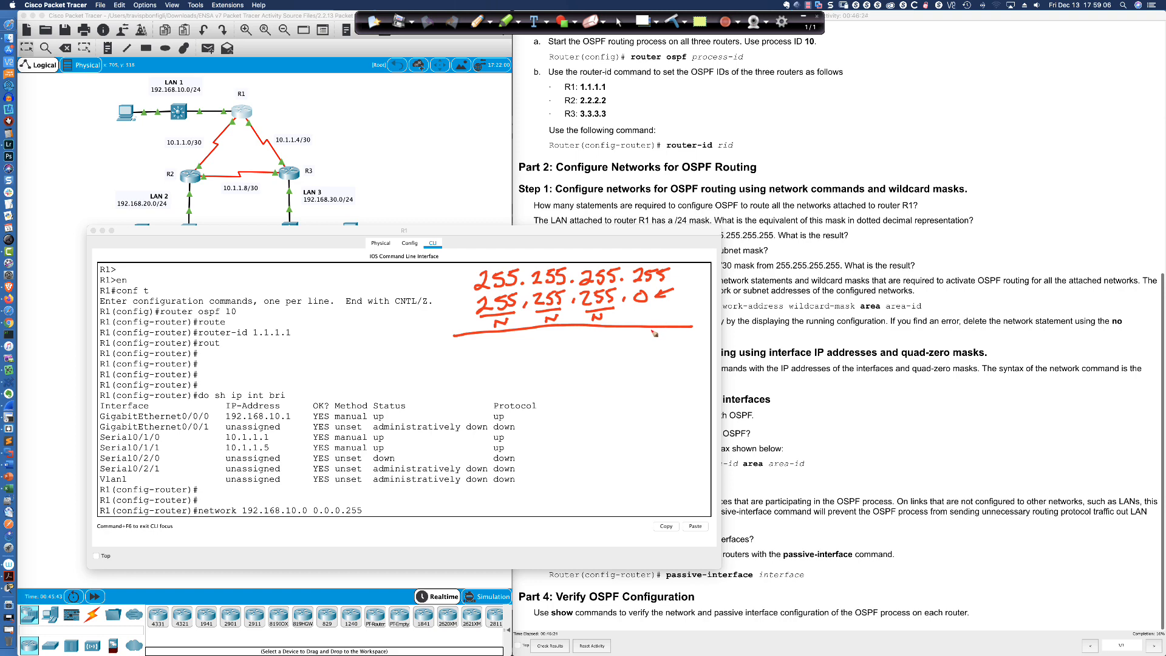
drag(637, 307, 644, 310)
mouse_move(436, 317)
mouse_down()
mouse_move(455, 316)
mouse_move(464, 290)
mouse_up()
mouse_move(692, 289)
mouse_down()
mouse_move(683, 300)
mouse_move(707, 302)
mouse_up()
Write the result 0.0.0.255 labelled WCM and draw an arrow from it to the wildcard mask in the network statement
mouse_move(504, 339)
mouse_down()
mouse_move(647, 348)
mouse_move(660, 338)
mouse_move(659, 348)
mouse_move(671, 334)
mouse_up()
click(526, 349)
click(578, 348)
click(620, 348)
drag(420, 352, 479, 357)
mouse_move(665, 348)
mouse_down()
mouse_move(668, 365)
mouse_move(368, 506)
mouse_move(386, 512)
mouse_up()
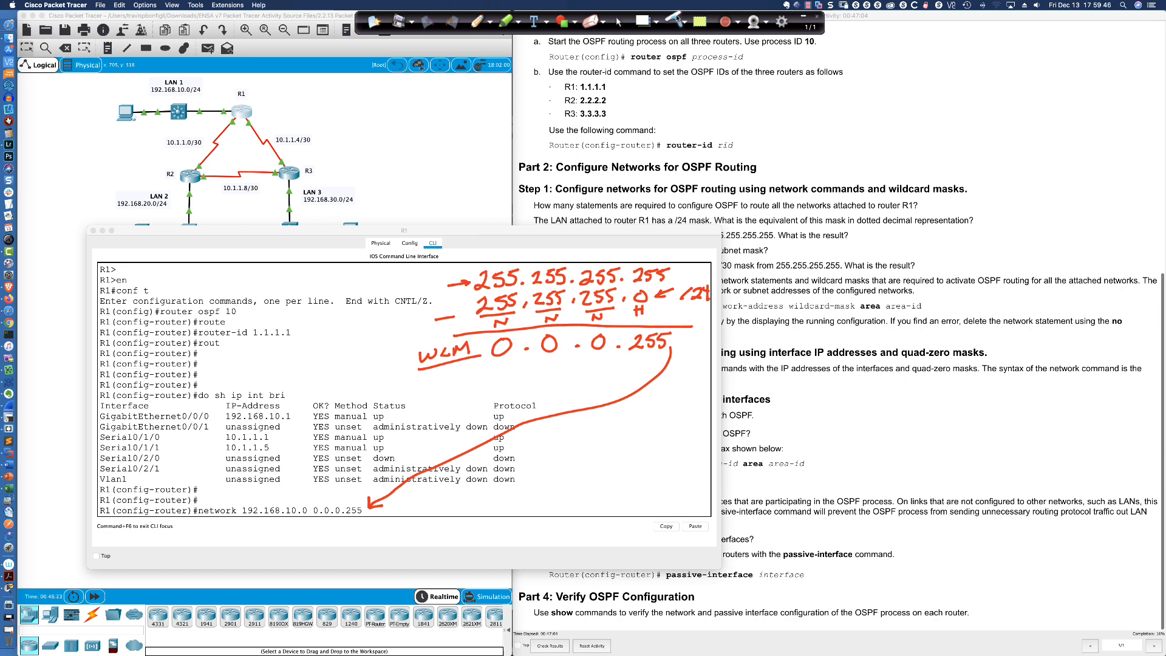
Clear the annotations and complete R1's network 192.168.10.0 0.0.0.255 statement with area 0
click(617, 22)
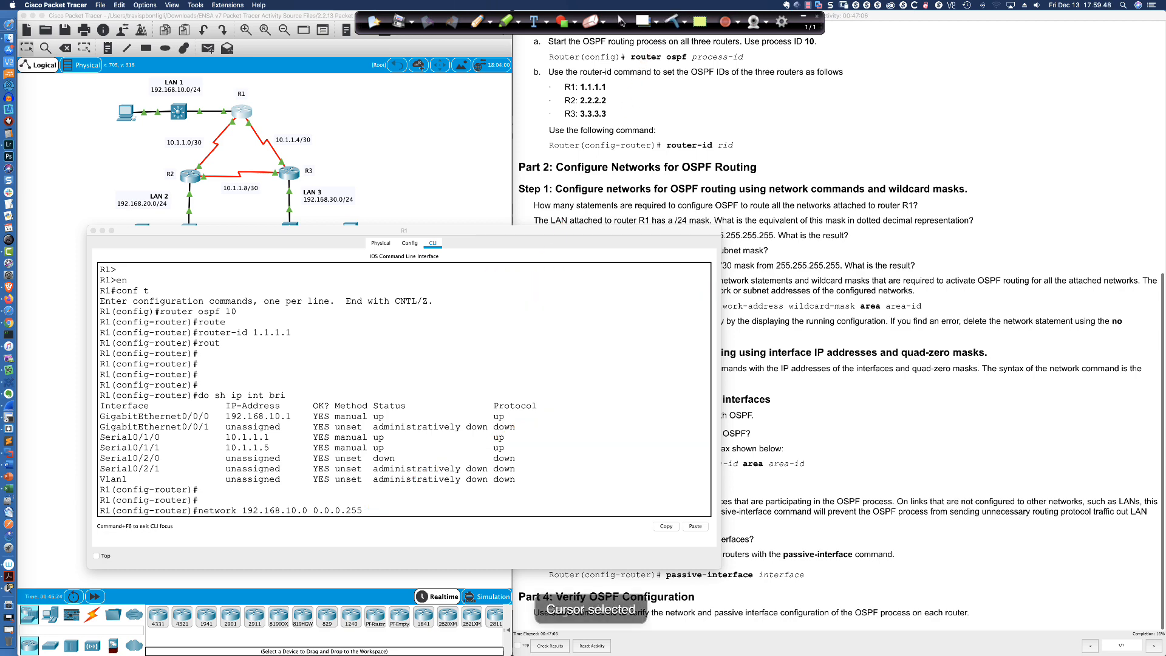
click(632, 319)
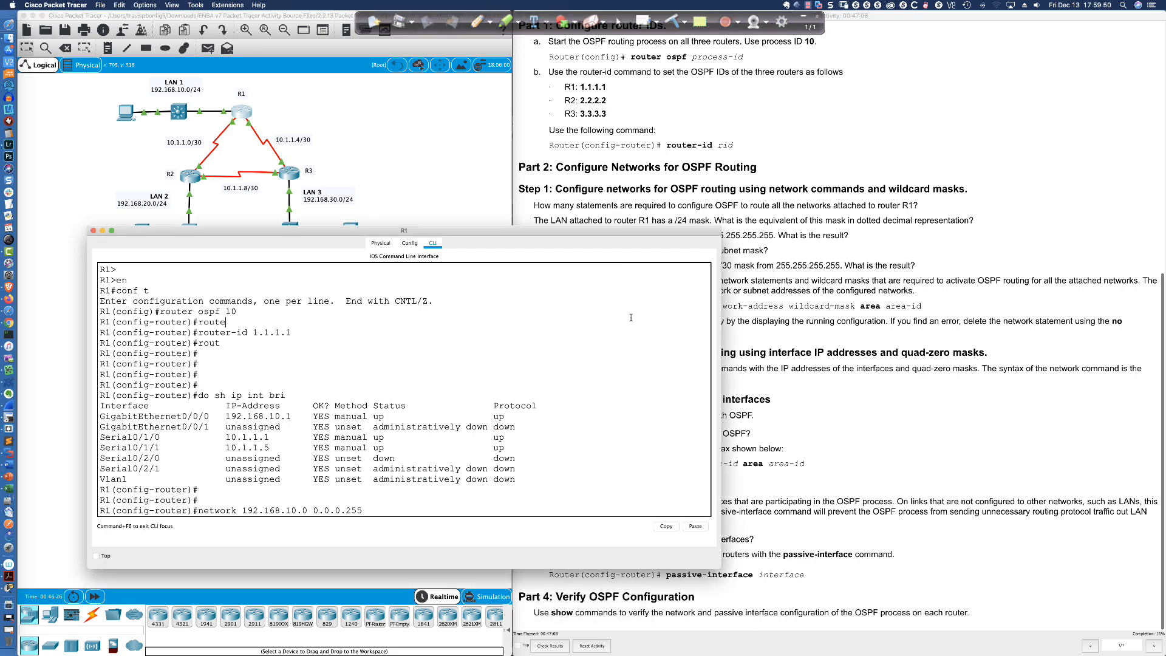
text(area 0)
key(Return)
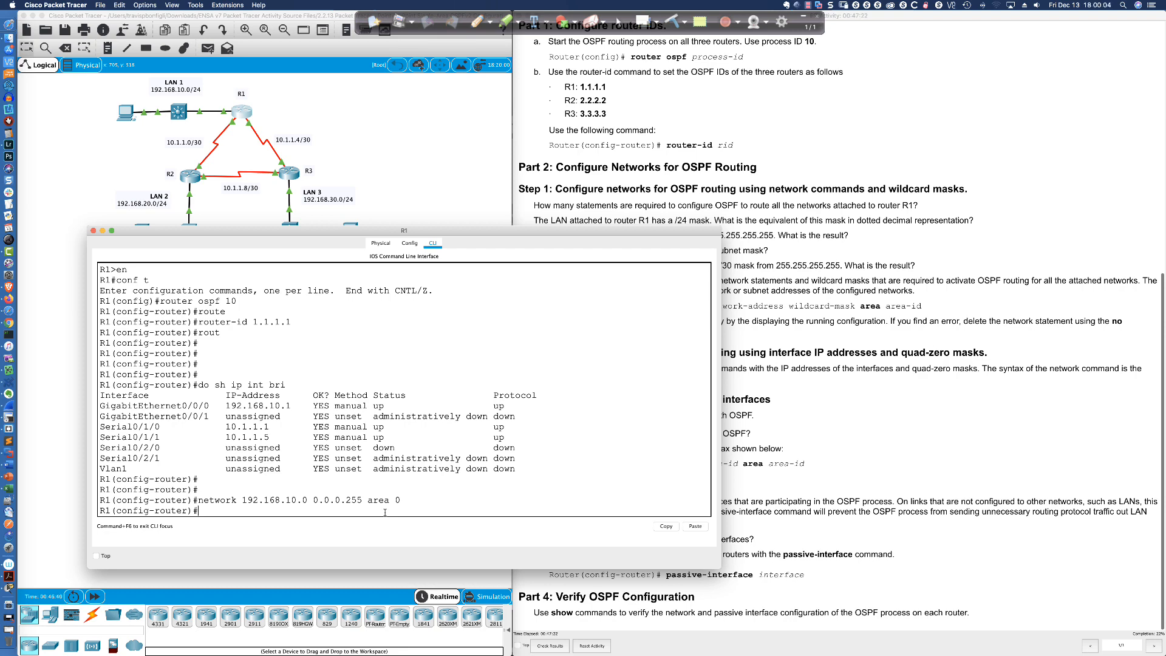
Start a network statement for 10.1.1.0 on R1 and check the subnet mask of S0/1/0 in the Addressing Table
text(network 10.1.1.0)
scroll(793, 383, up, 10)
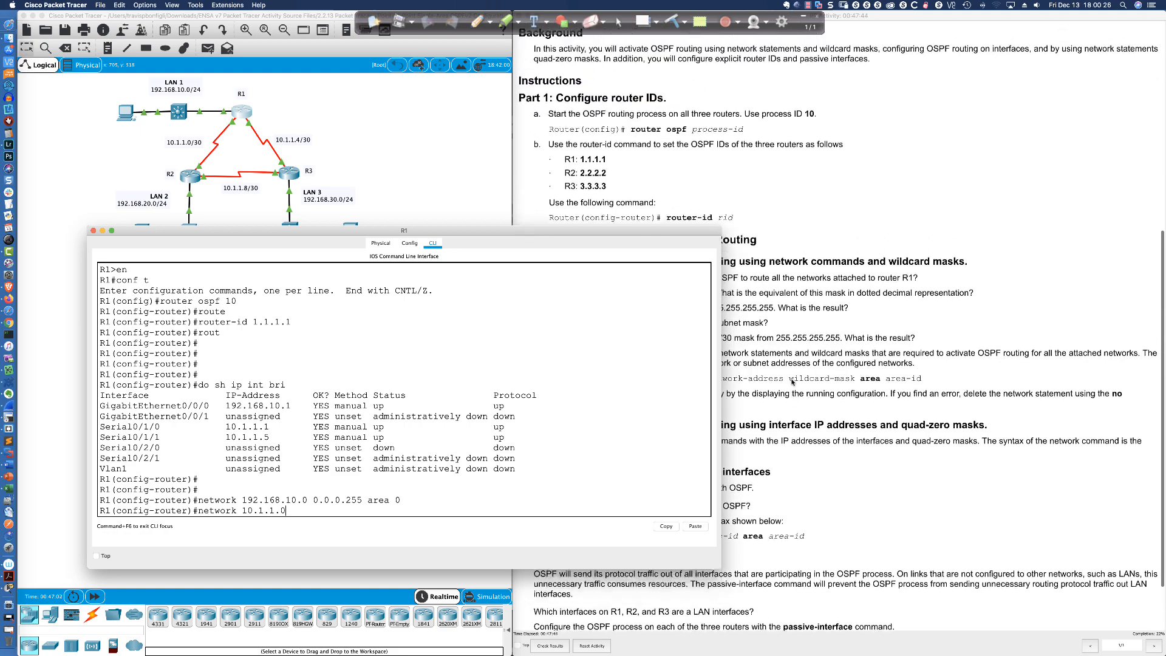
scroll(792, 383, up, 1)
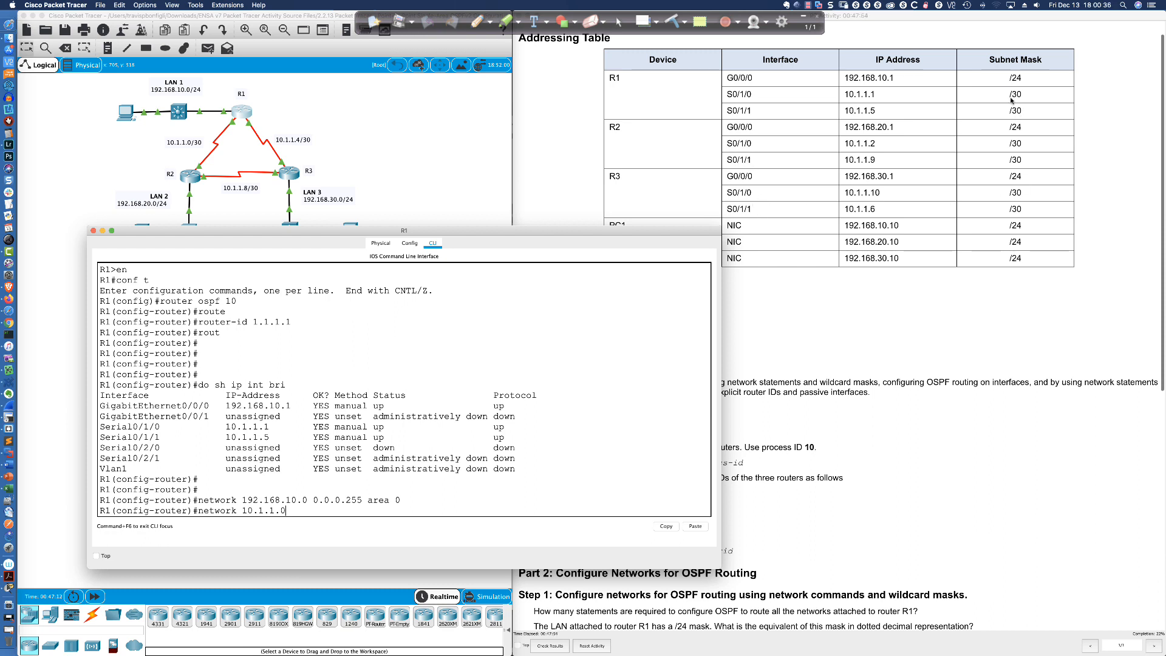
scroll(860, 188, down, 10)
scroll(860, 189, down, 5)
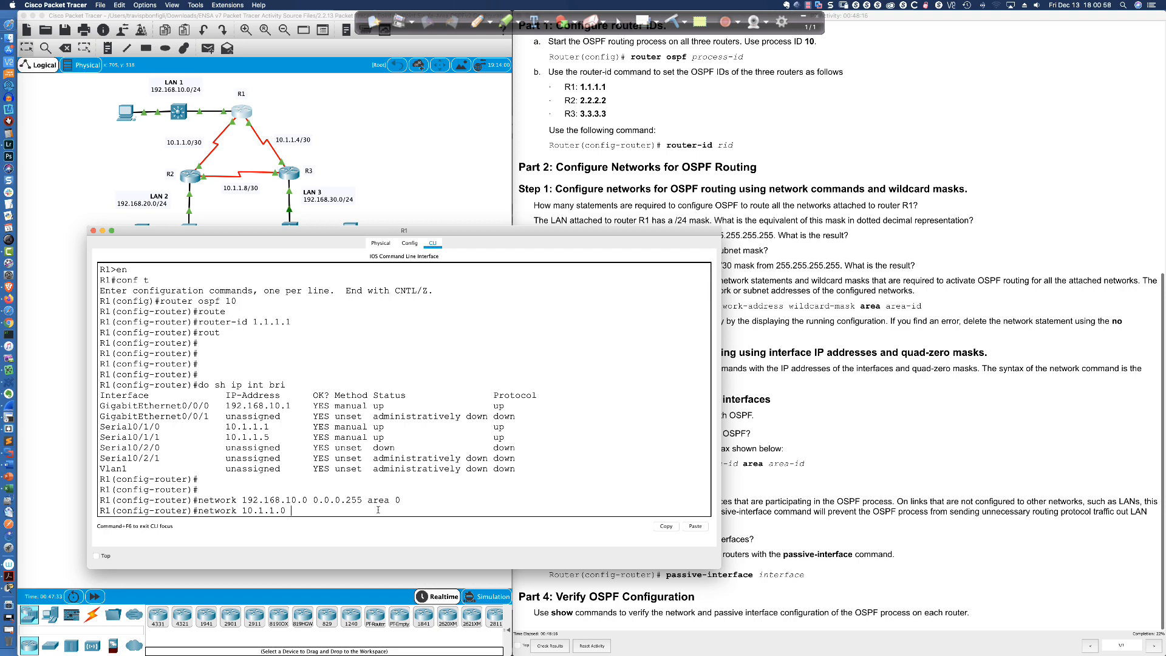
Write the /30 mask in binary as 11111111.11111111.11111111.11111100 with the annotation pen, undoing and redrawing the misdrawn strokes
drag(436, 223, 530, 19)
click(558, 282)
click(477, 22)
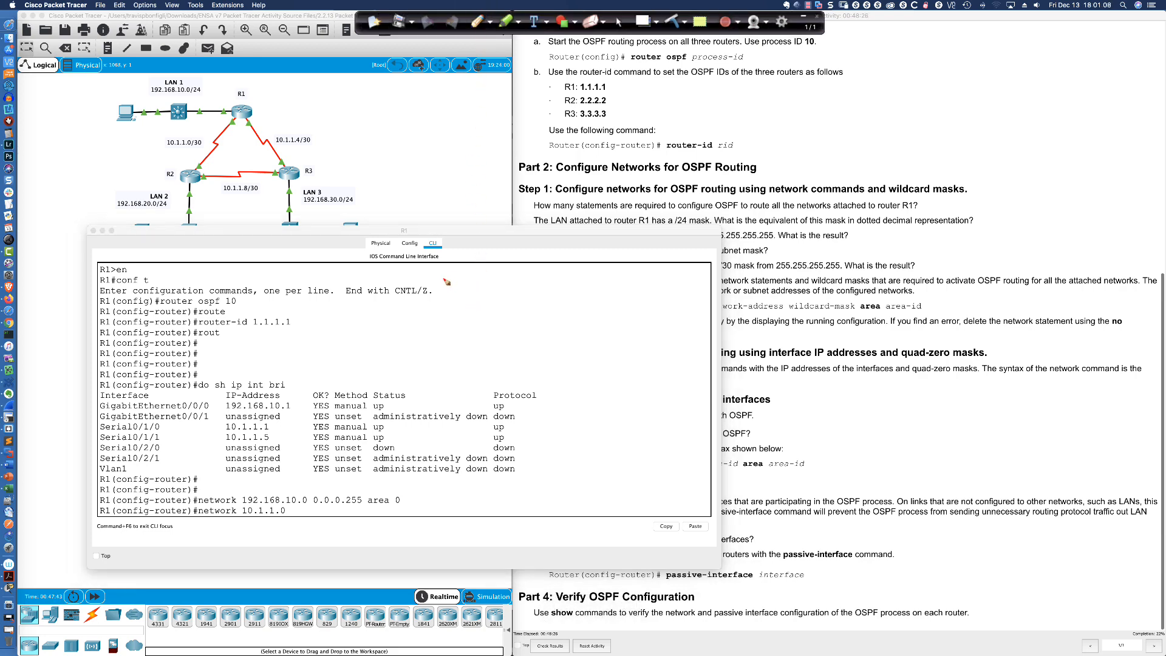
mouse_move(447, 273)
mouse_down()
mouse_move(448, 290)
mouse_move(524, 285)
mouse_up()
click(509, 283)
drag(532, 268, 540, 284)
right_click(540, 285)
click(553, 272)
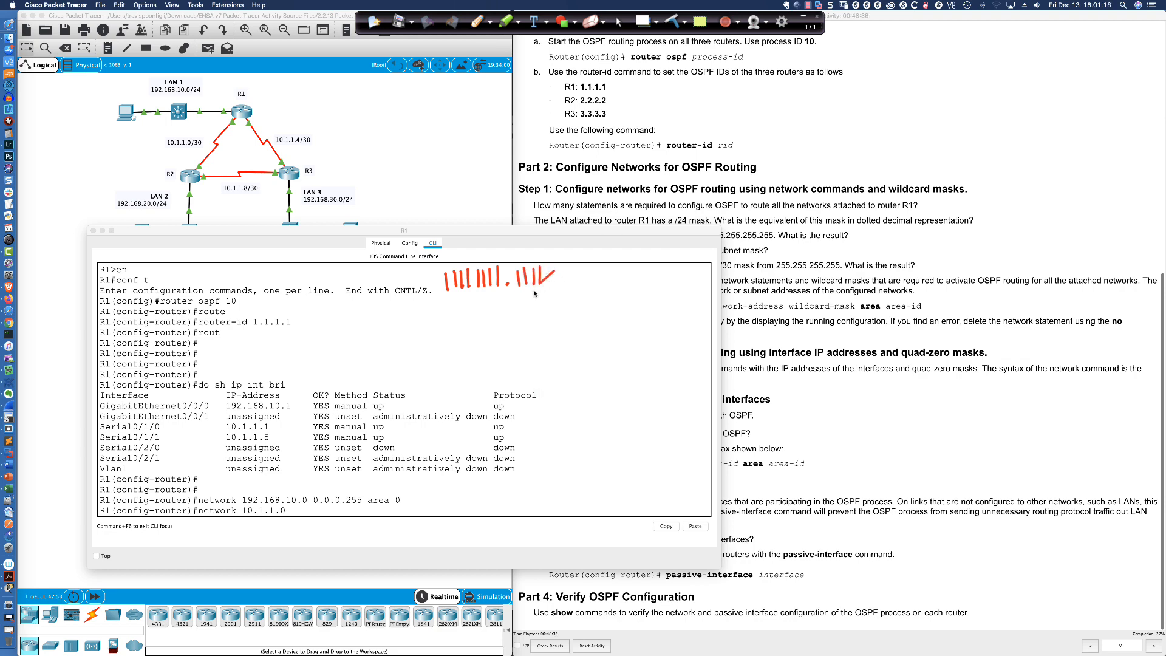
key(super+z)
key(super+z)
drag(534, 266, 535, 281)
key(super+z)
mouse_move(543, 268)
mouse_down()
mouse_move(543, 285)
mouse_move(568, 273)
mouse_move(602, 288)
mouse_up()
click(585, 281)
mouse_move(608, 268)
mouse_down()
mouse_move(608, 287)
mouse_move(660, 283)
mouse_up()
click(651, 280)
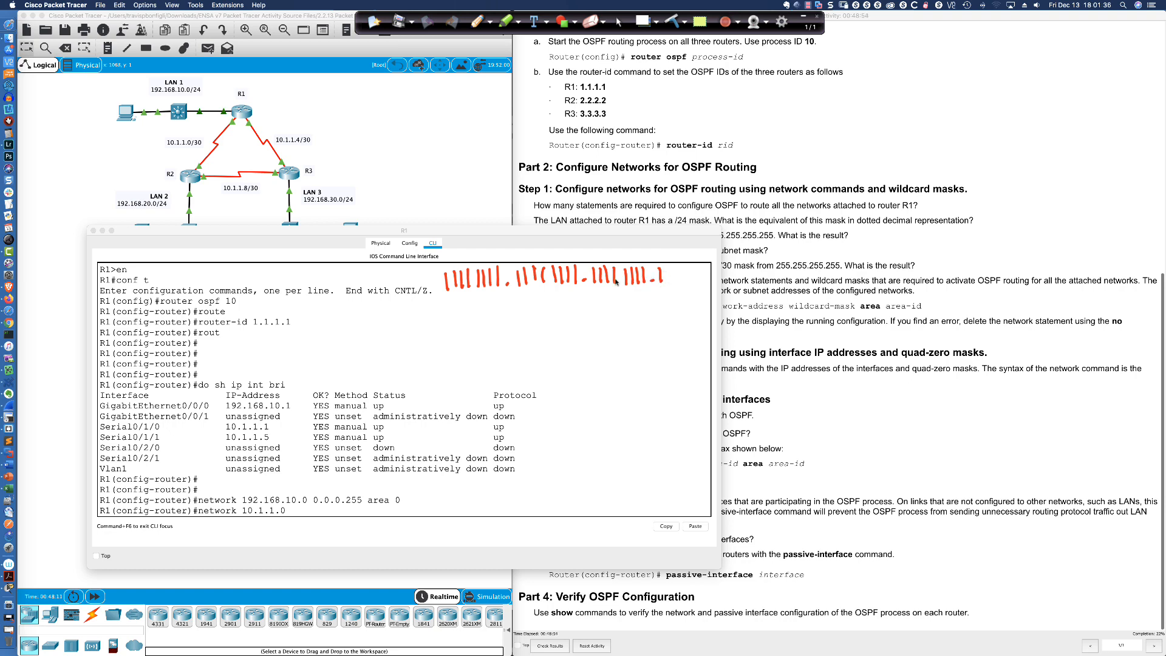
mouse_move(667, 268)
mouse_down()
mouse_move(666, 283)
mouse_move(704, 272)
mouse_move(720, 285)
mouse_up()
Label the binary row B and write 255.255.255 beneath its first three octets
mouse_move(402, 276)
mouse_down()
mouse_move(406, 296)
mouse_move(439, 281)
mouse_move(429, 281)
mouse_move(478, 312)
mouse_move(492, 299)
mouse_move(536, 310)
mouse_up()
click(507, 305)
drag(548, 295, 553, 305)
mouse_move(554, 294)
mouse_down()
mouse_move(625, 307)
mouse_move(633, 292)
mouse_up()
click(581, 301)
click(651, 300)
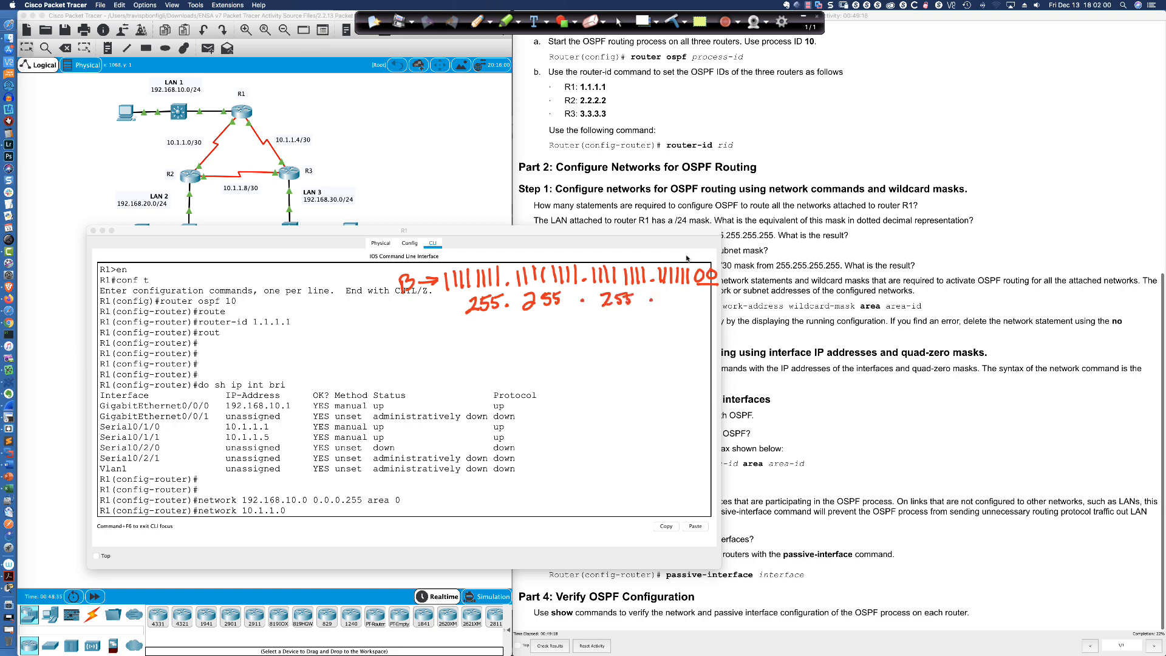
Mark the bit positions of the last octet, write 252 beneath it and point arrows at both mask rows
mouse_move(685, 233)
mouse_down()
mouse_move(686, 260)
mouse_move(694, 252)
mouse_up()
drag(658, 285, 685, 296)
mouse_move(658, 250)
mouse_down()
mouse_move(682, 264)
mouse_move(712, 260)
mouse_up()
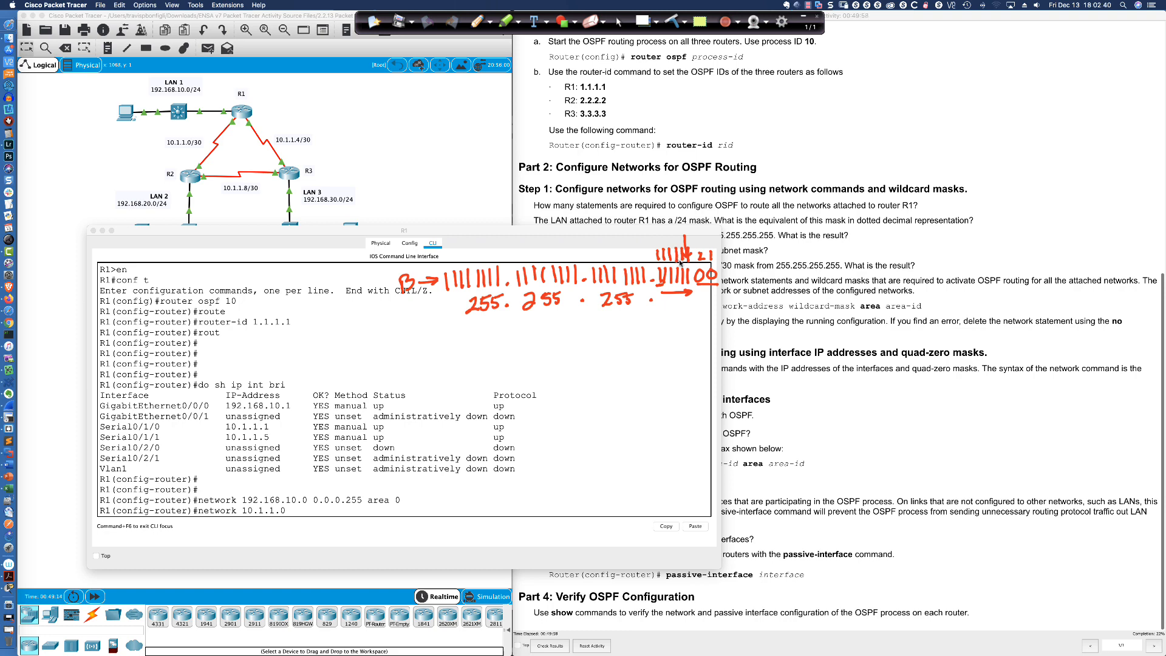
mouse_move(679, 301)
mouse_down()
mouse_move(692, 292)
mouse_move(696, 313)
mouse_move(708, 295)
mouse_move(718, 311)
mouse_up()
drag(375, 283, 454, 306)
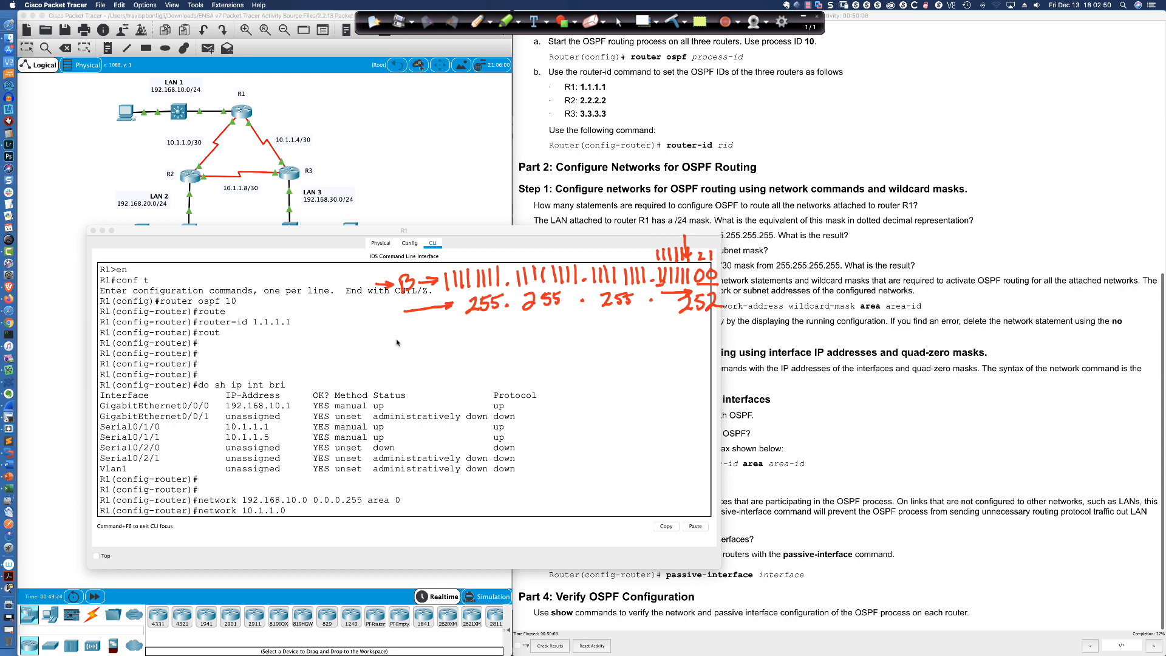
Label the mask /30, underline the decimal row, strike lines through the three 255 octets and circle 252
drag(559, 219, 542, 251)
mouse_move(566, 227)
mouse_down()
mouse_move(566, 244)
mouse_move(589, 232)
mouse_up()
drag(465, 325, 712, 317)
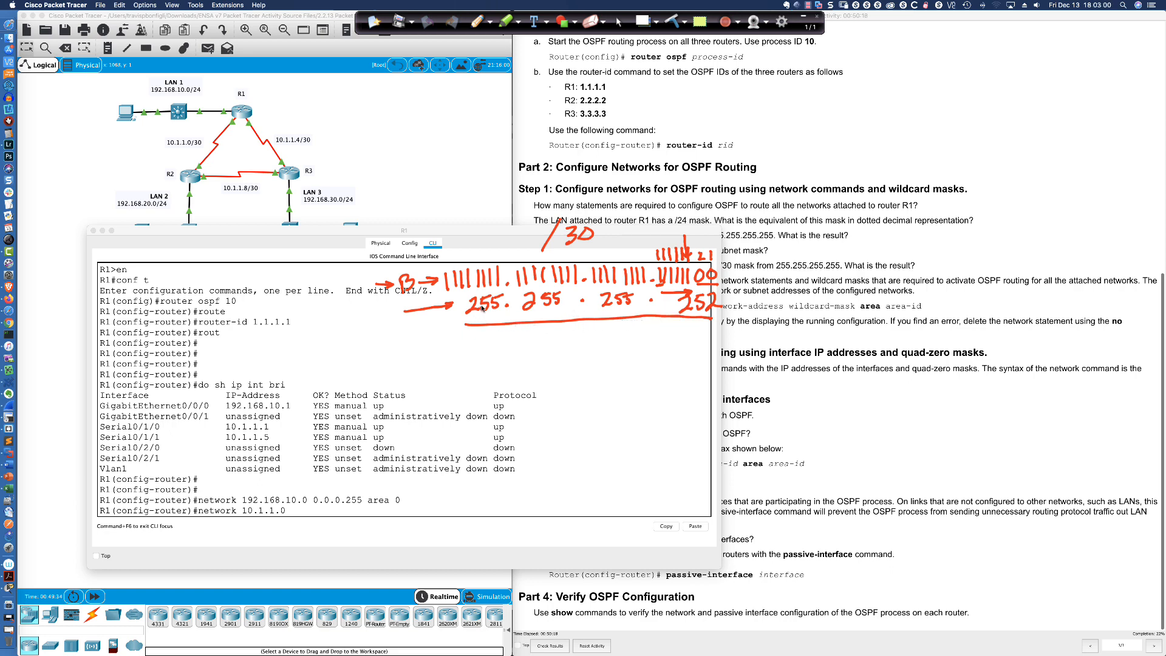
drag(490, 294, 497, 344)
drag(542, 285, 544, 344)
drag(615, 283, 614, 351)
mouse_move(704, 289)
mouse_down()
mouse_move(683, 331)
mouse_move(715, 288)
mouse_up()
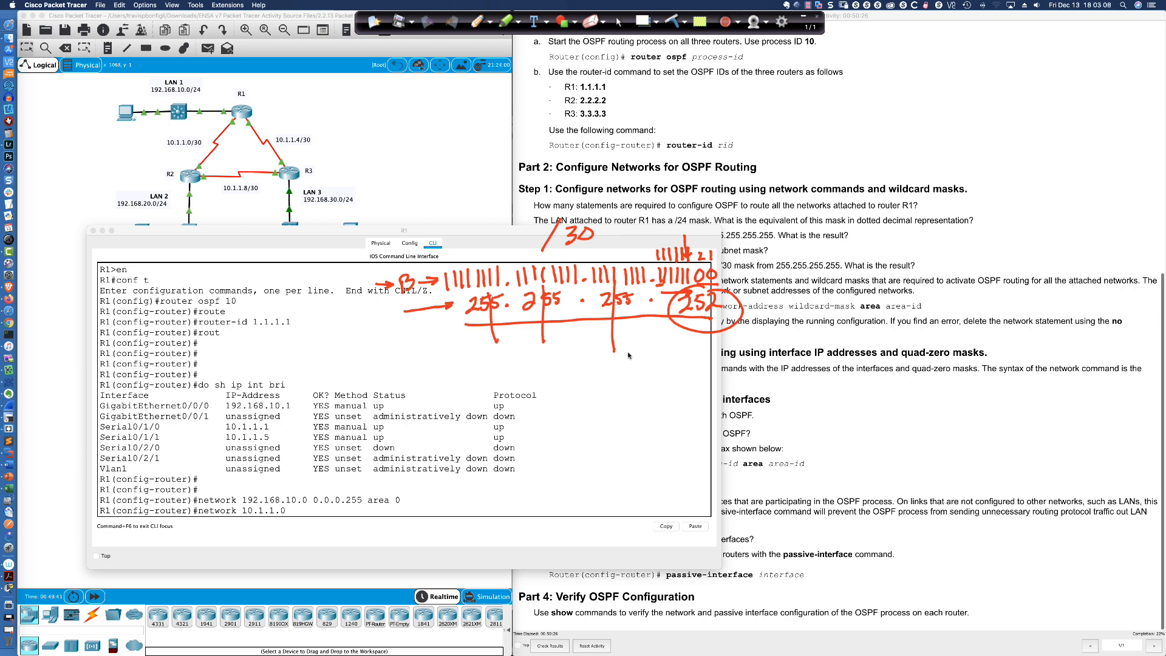
Write the resulting wildcard mask 0.0.0.3 below the line and point an arrow at it
mouse_move(481, 355)
mouse_down()
mouse_move(537, 364)
mouse_move(550, 350)
mouse_up()
drag(579, 362, 603, 365)
mouse_move(603, 349)
mouse_down()
mouse_move(605, 365)
mouse_move(634, 365)
mouse_up()
mouse_move(653, 345)
mouse_down()
mouse_move(667, 348)
mouse_move(655, 361)
mouse_move(597, 364)
mouse_move(611, 371)
mouse_up()
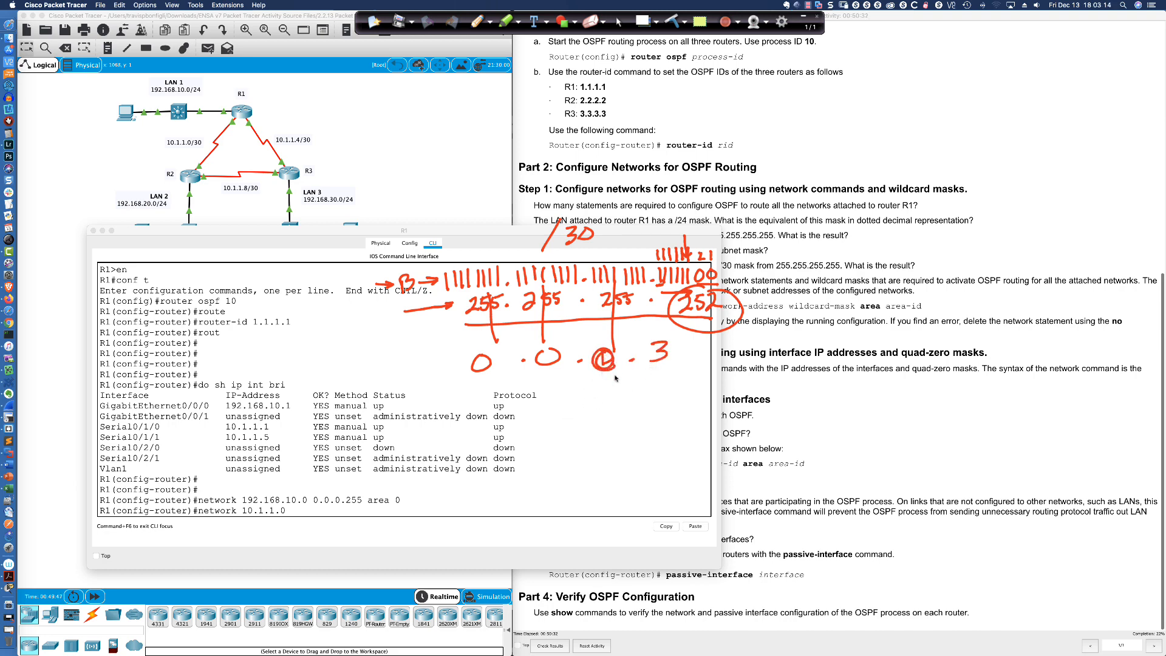
drag(702, 348, 675, 358)
mouse_move(690, 344)
mouse_down()
mouse_move(674, 359)
mouse_move(692, 364)
mouse_up()
Clear the annotations and complete R1's 10.1.1.0 network statement with wildcard mask 0.0.0.3 and area 0
click(676, 21)
click(621, 20)
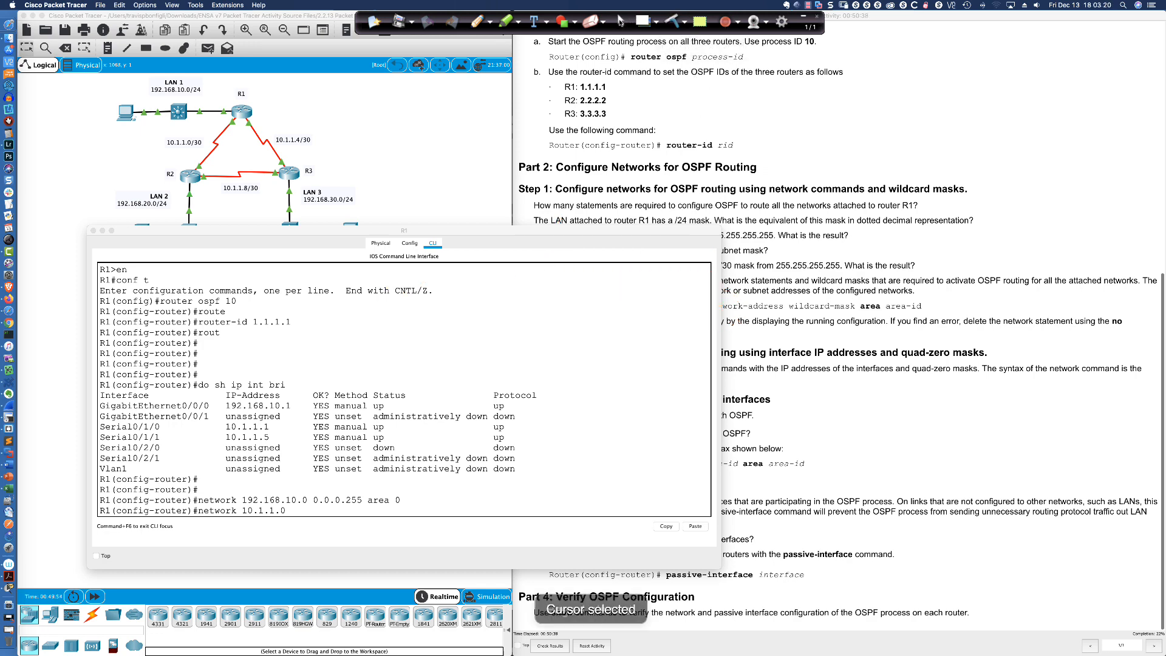
click(380, 492)
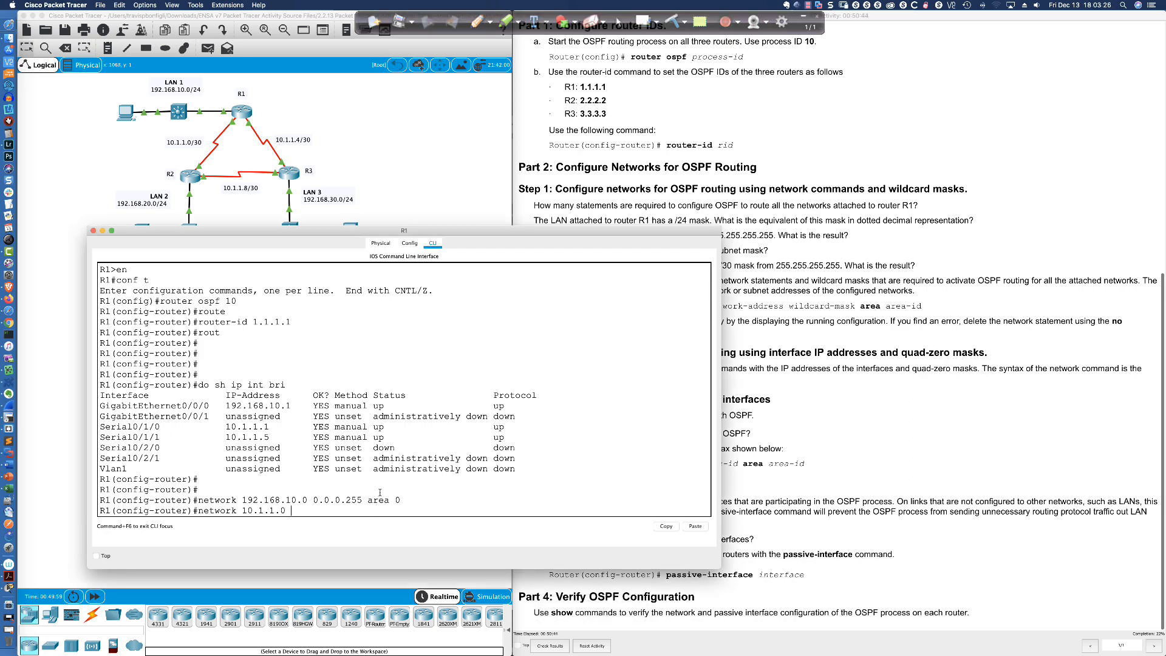
text(0.0.0.)
text(3 area )
text(0)
key(Return)
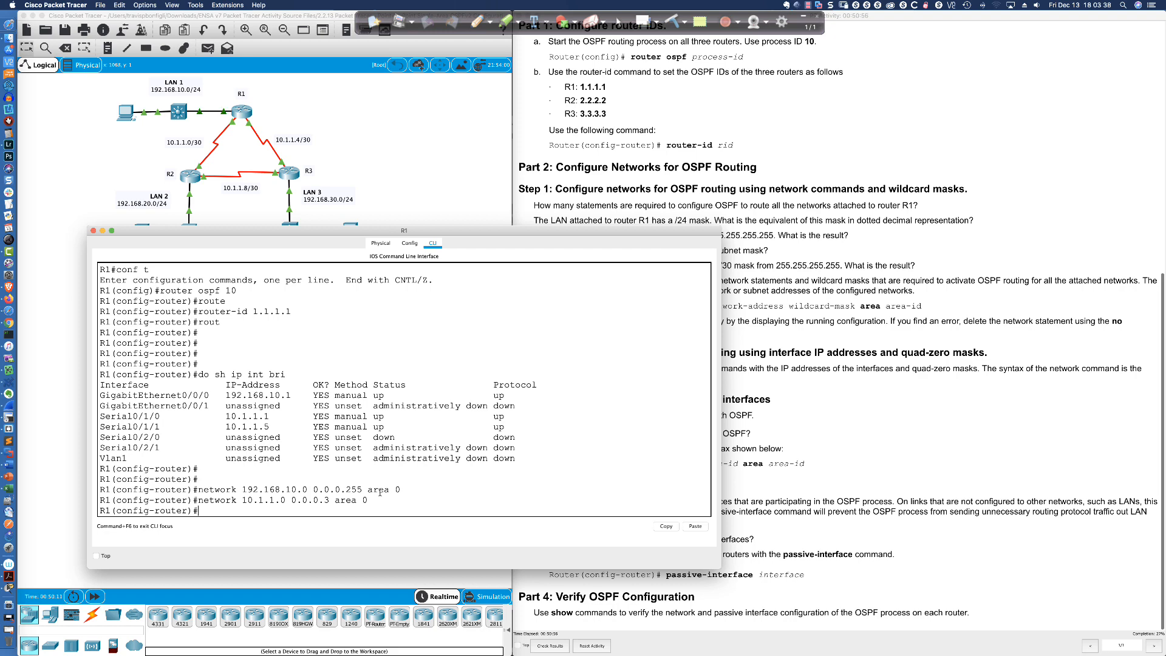
Add network 10.1.1.4 with wildcard mask 0.0.0.3 in area 0 to R1's OSPF process
text(10.1.1net)
key(Tab)
text(10.1.1.4 0.00)
key(BackSpace)
text(.0)
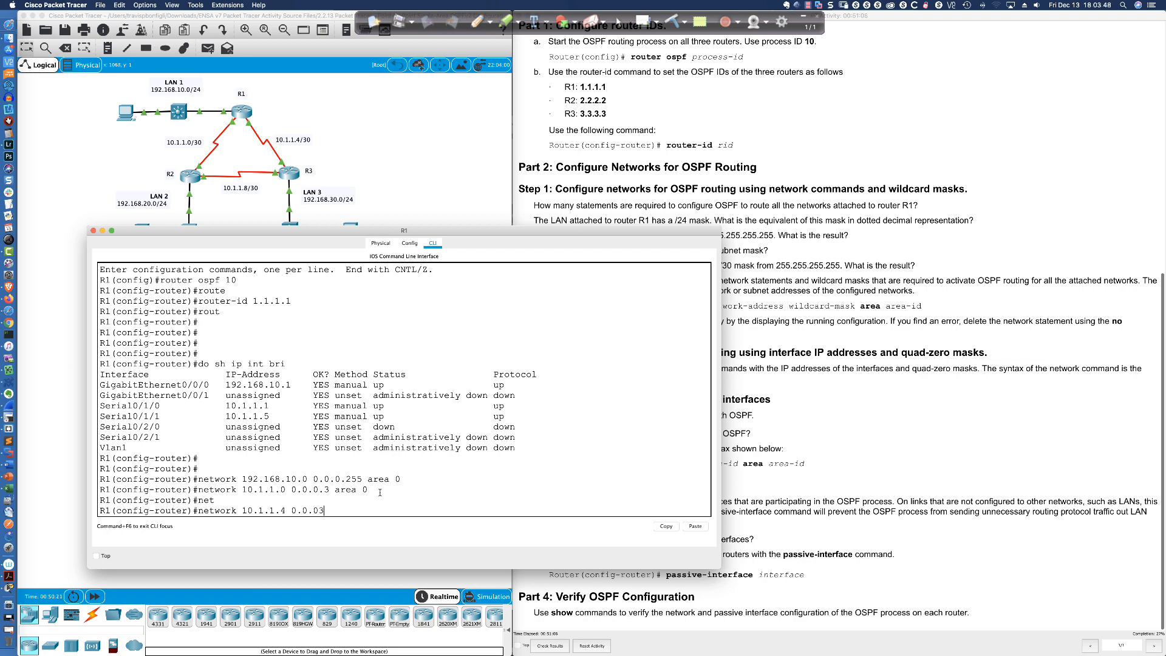
text(.3 area 0)
key(Return)
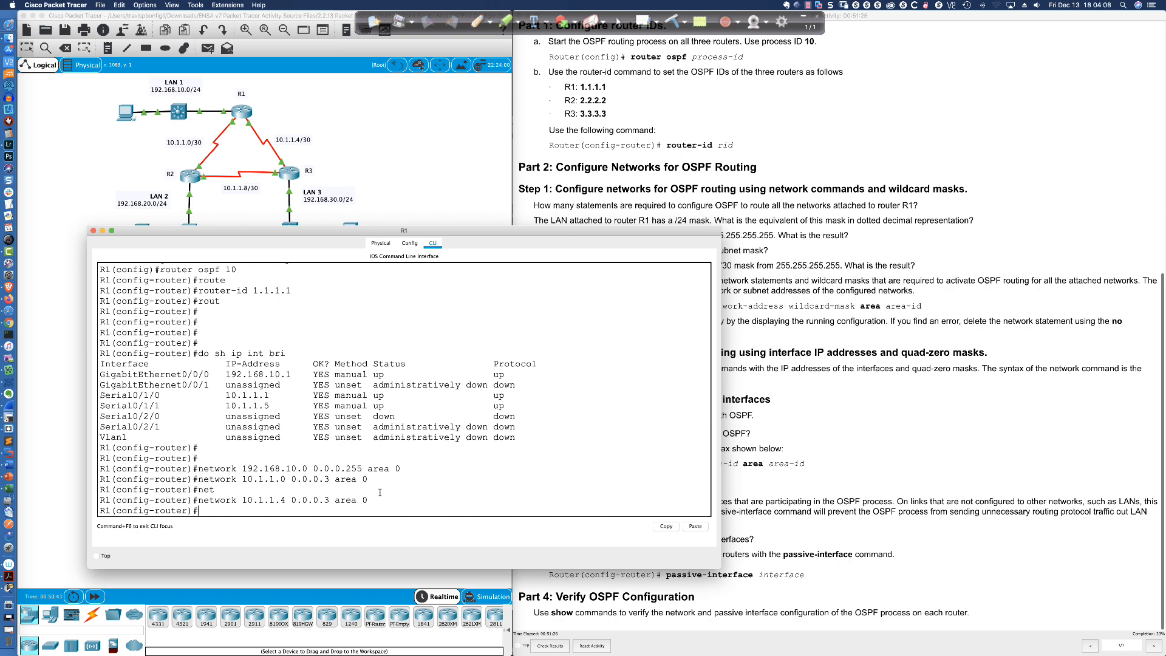
key(Return)
key(Return)
key(Return)
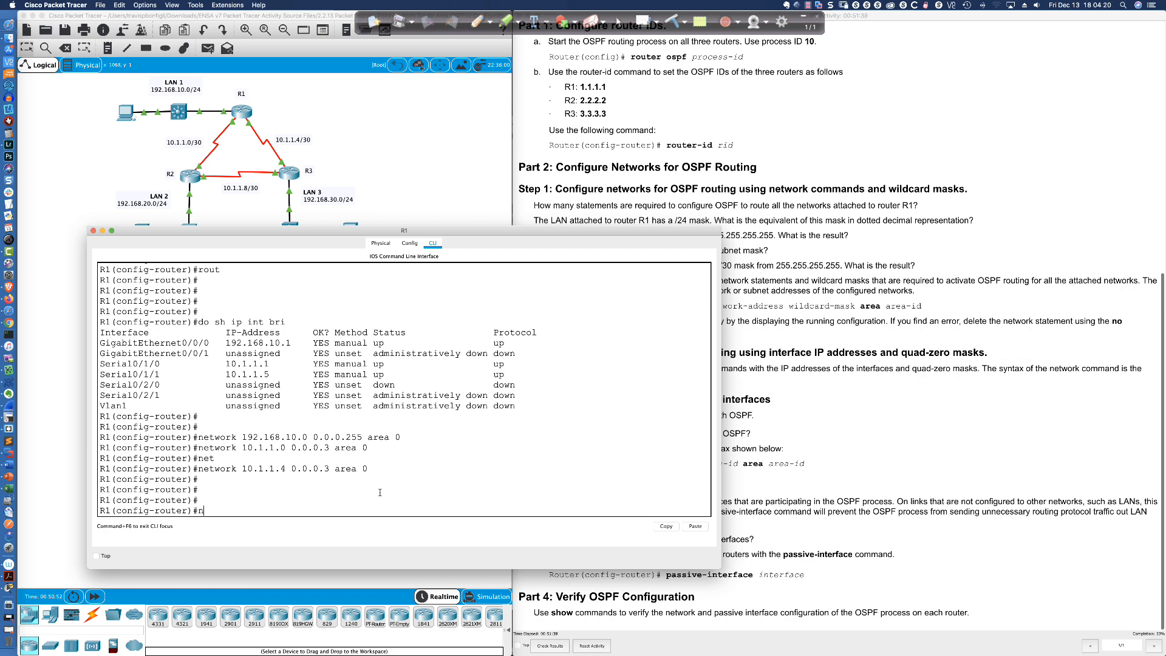
text(et)
key(Tab)
text(0.0.0.0 0.0.0.0)
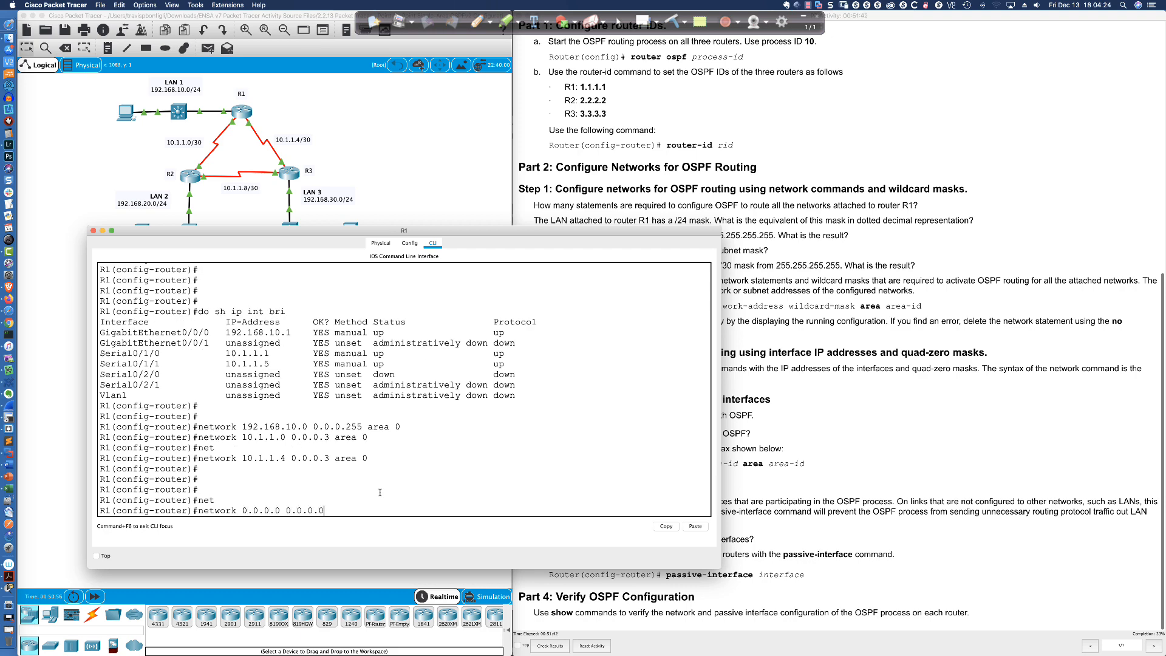
text( area 0)
key(BackSpace)
key(BackSpace)
key(BackSpace)
key(BackSpace)
key(BackSpace)
key(BackSpace)
key(BackSpace)
key(BackSpace)
key(BackSpace)
key(BackSpace)
key(BackSpace)
key(BackSpace)
key(BackSpace)
key(BackSpace)
key(BackSpace)
key(BackSpace)
key(BackSpace)
key(BackSpace)
key(BackSpace)
key(BackSpace)
key(BackSpace)
key(BackSpace)
Move the R1 window aside and review the mask questions and items a and b in Part 2, Step 1 of the instructions
drag(596, 233, 537, 260)
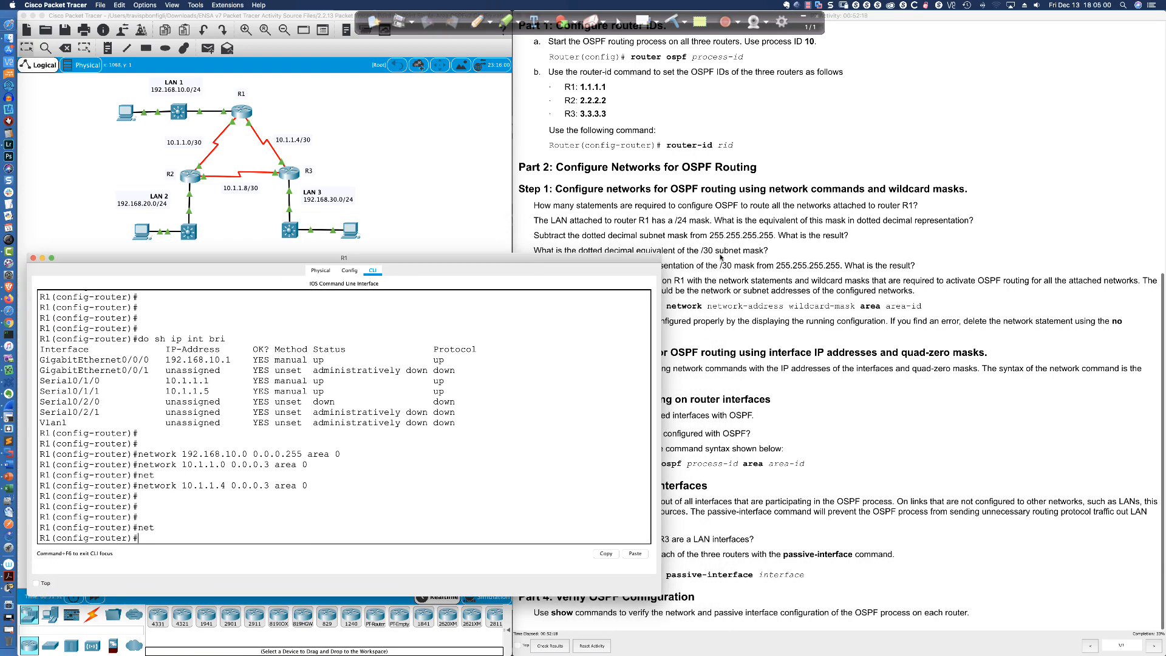
click(649, 217)
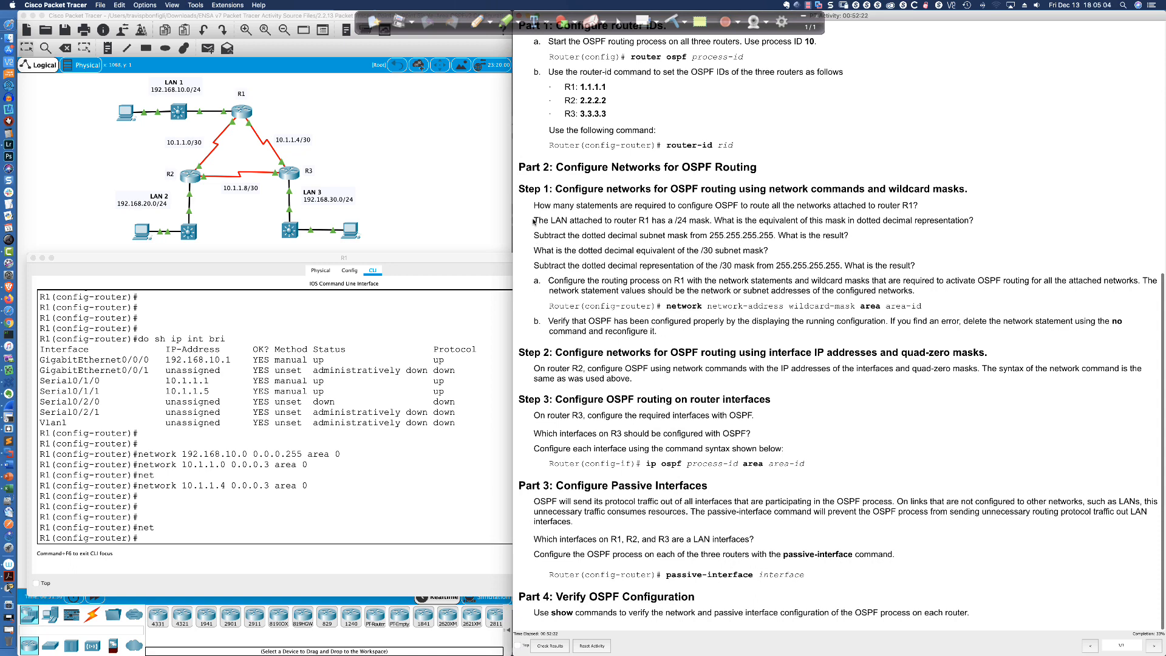
drag(533, 221, 922, 237)
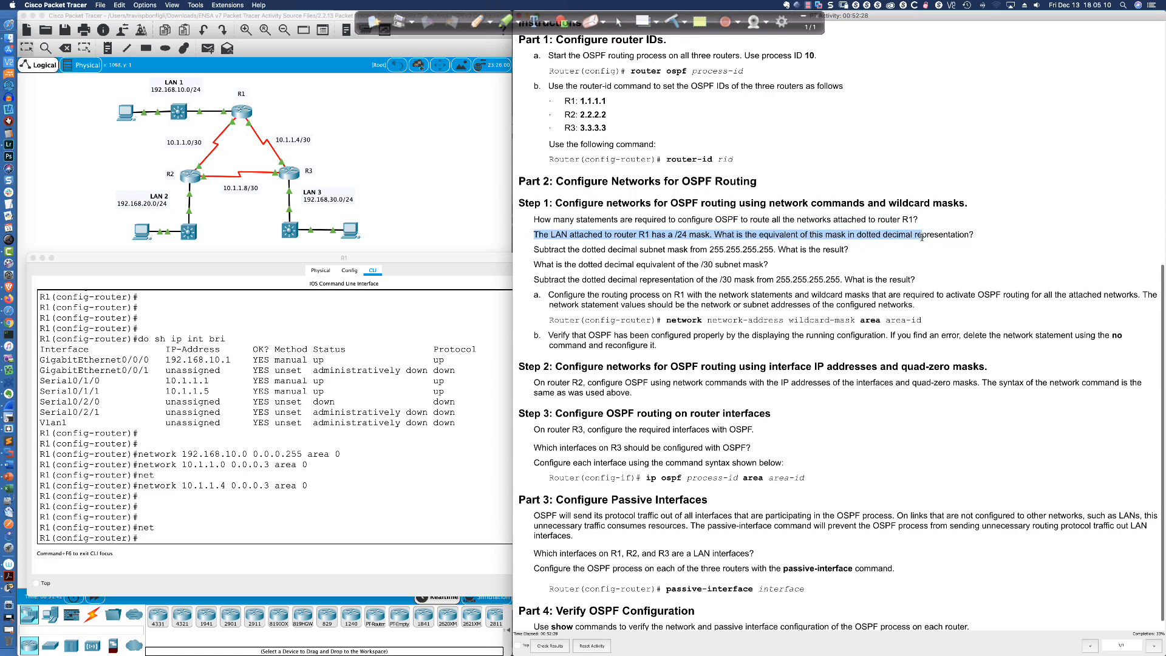
scroll(755, 228, down, 1)
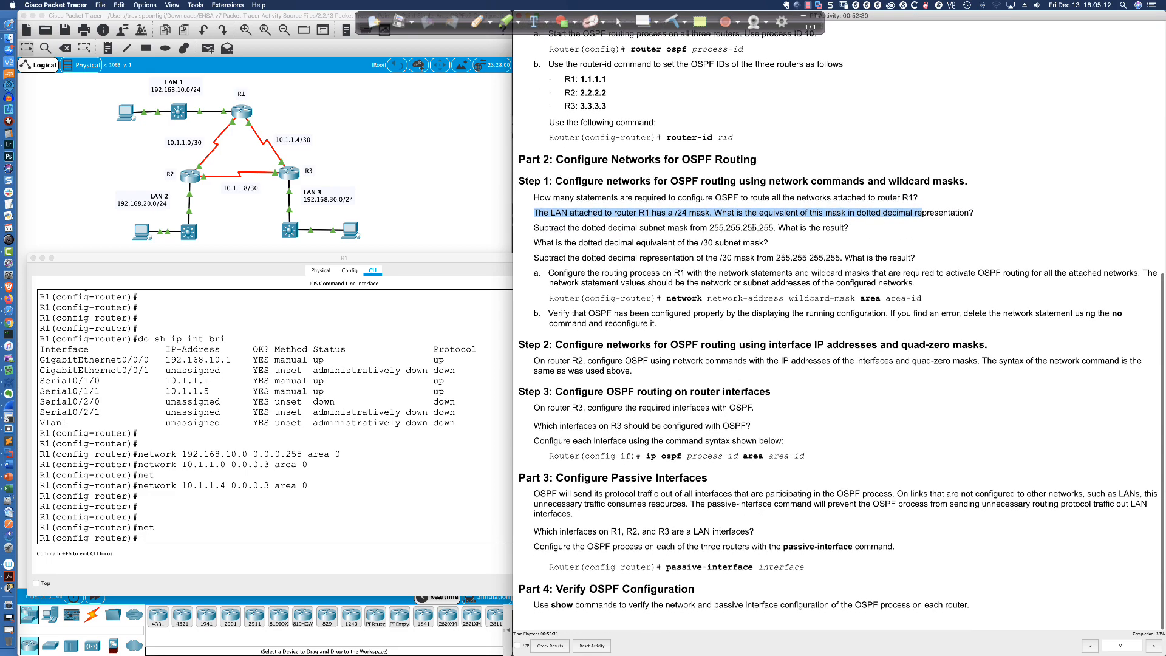
click(622, 240)
drag(534, 236, 752, 236)
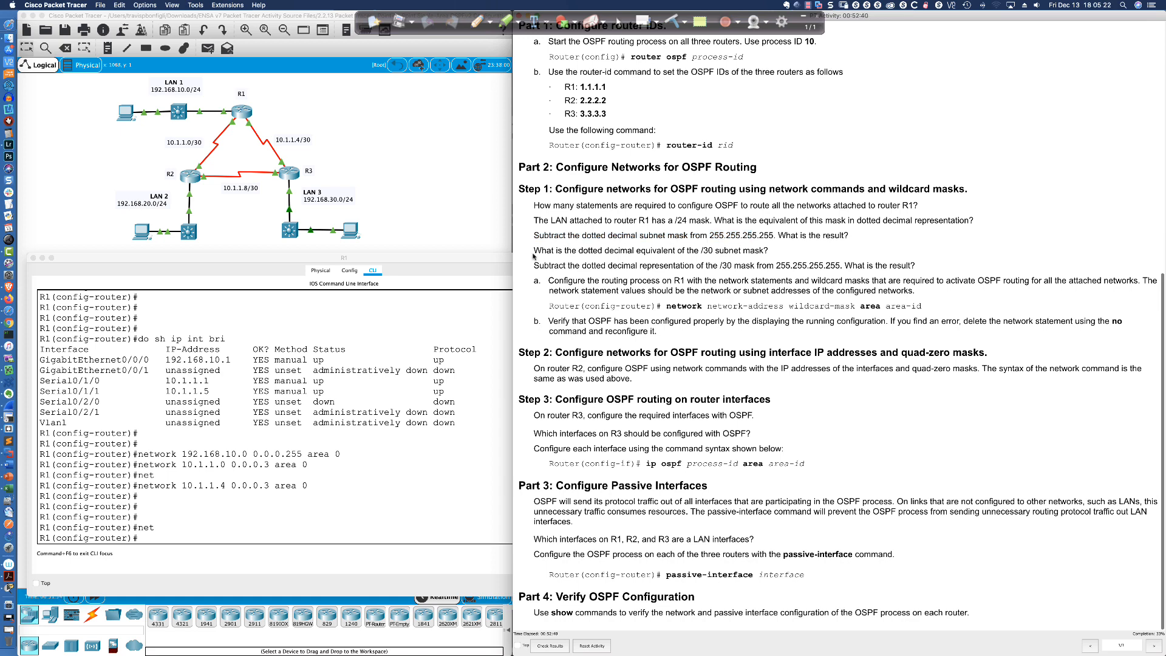
drag(532, 252, 688, 252)
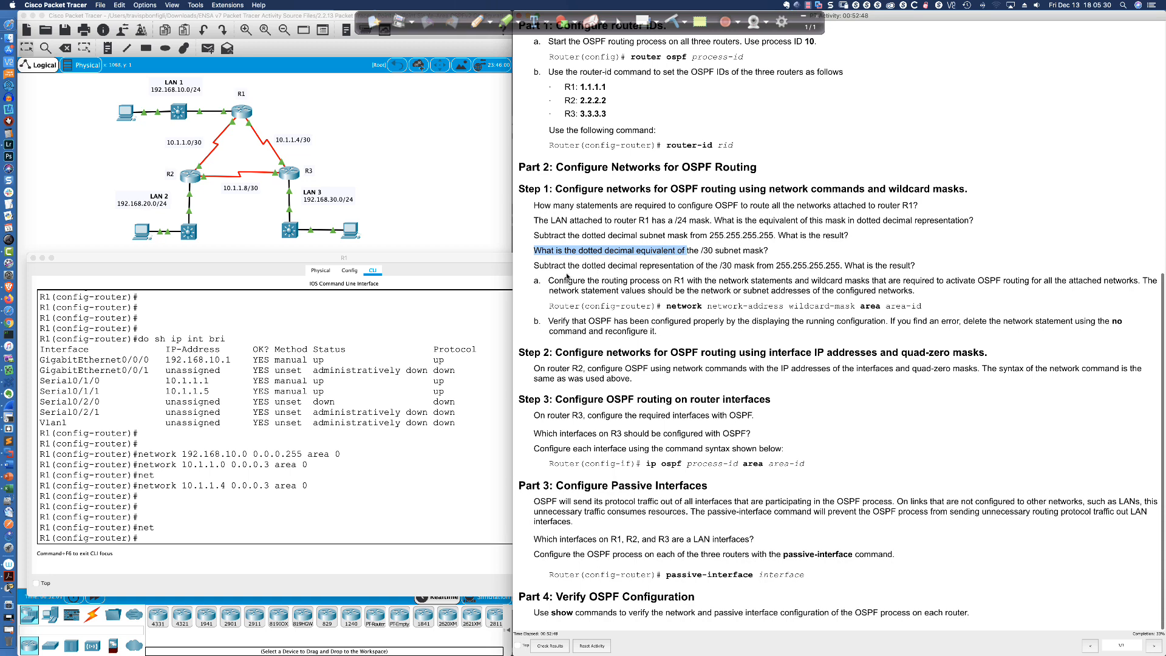
drag(533, 266, 731, 266)
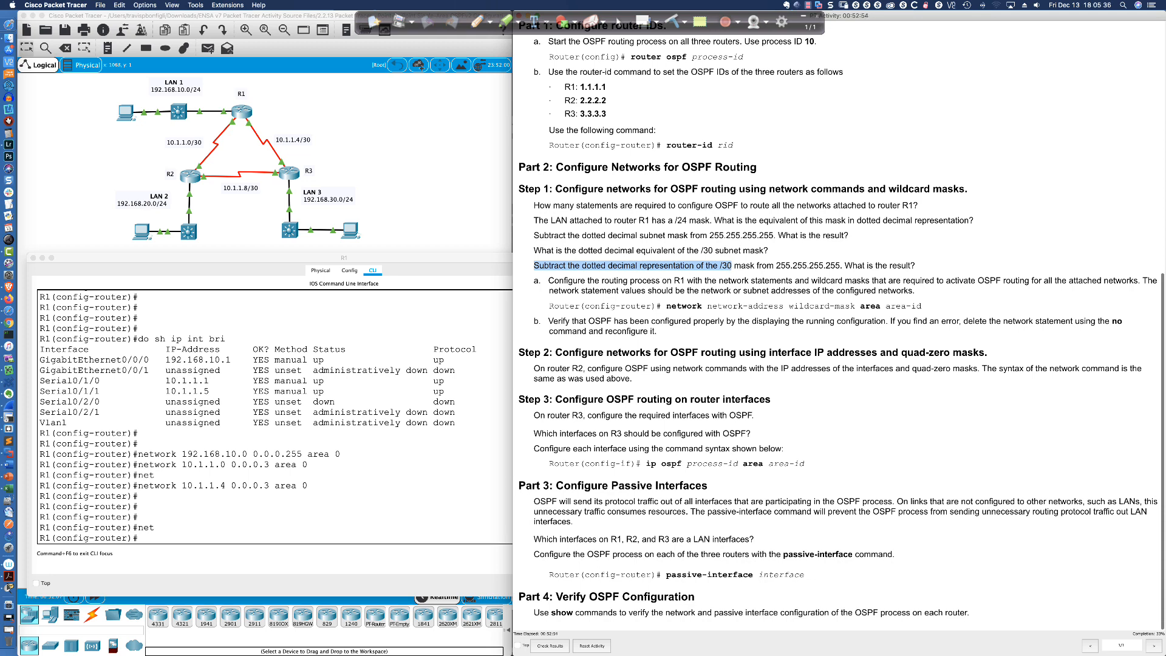
click(574, 279)
drag(550, 283, 668, 300)
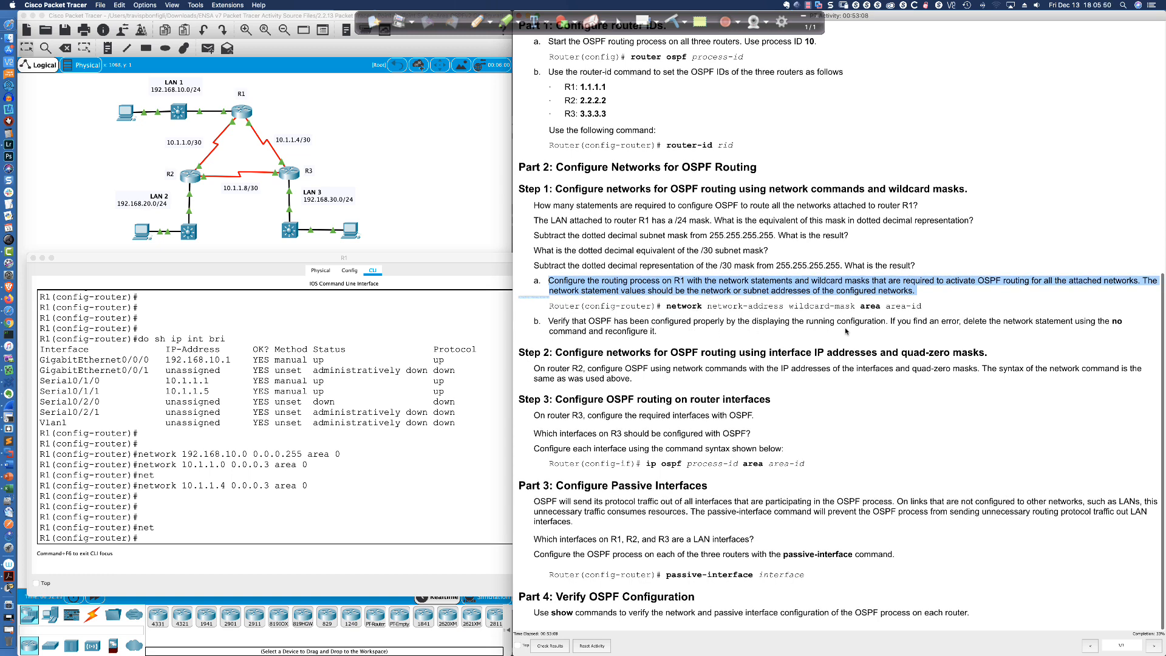
click(887, 321)
drag(887, 320, 803, 321)
Display R1's running configuration with do sh run, page to the router ospf 10 section and quit the listing
click(466, 380)
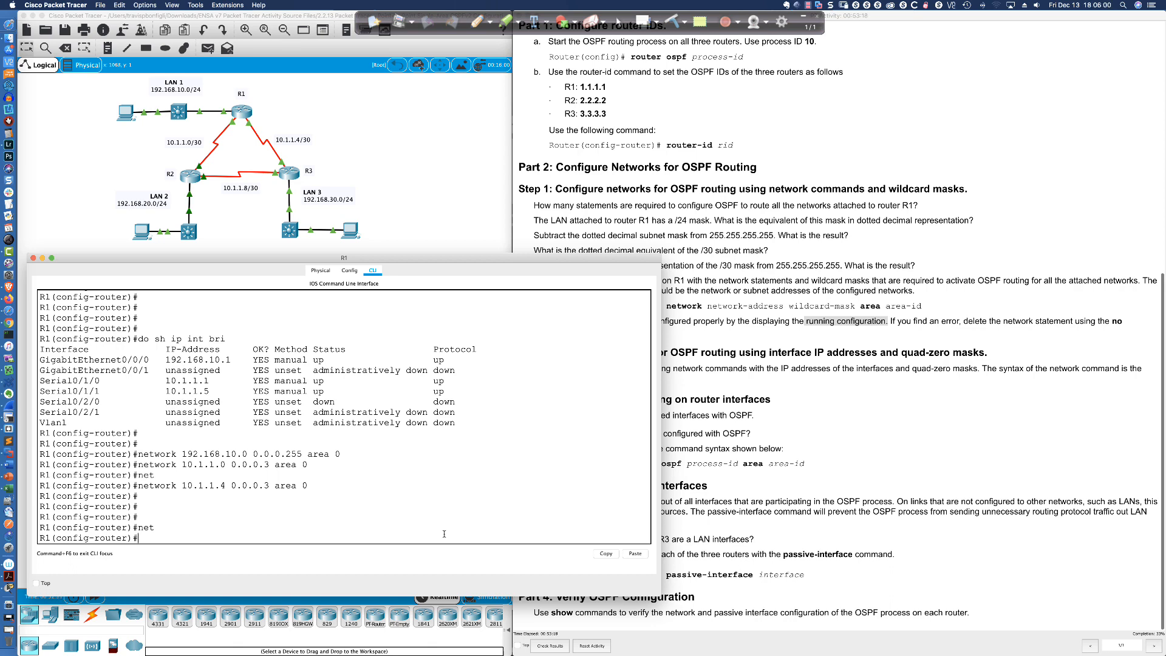
key(Return)
key(Return)
key(Return)
text(do sh run)
key(Return)
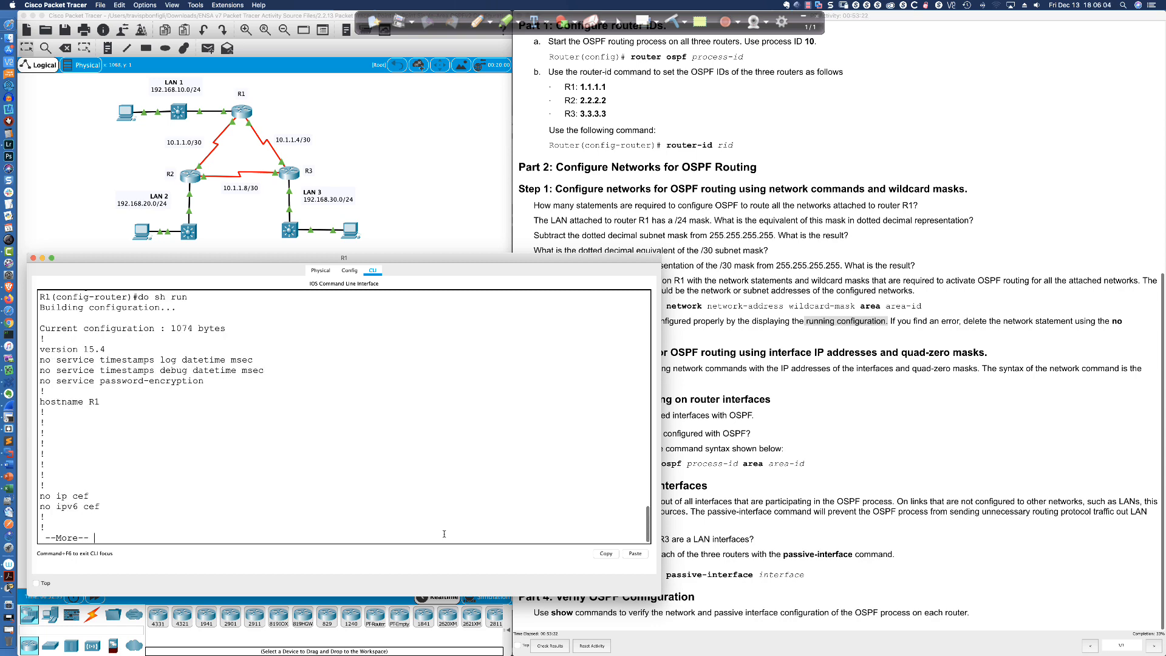
key(space)
key(space)
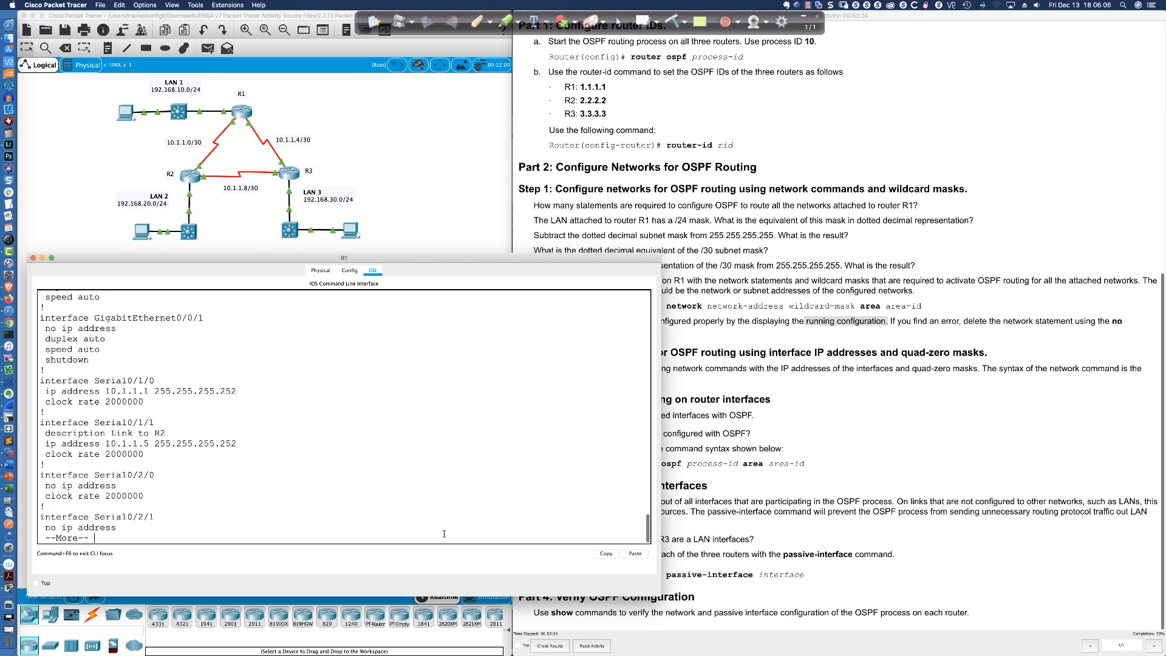
key(space)
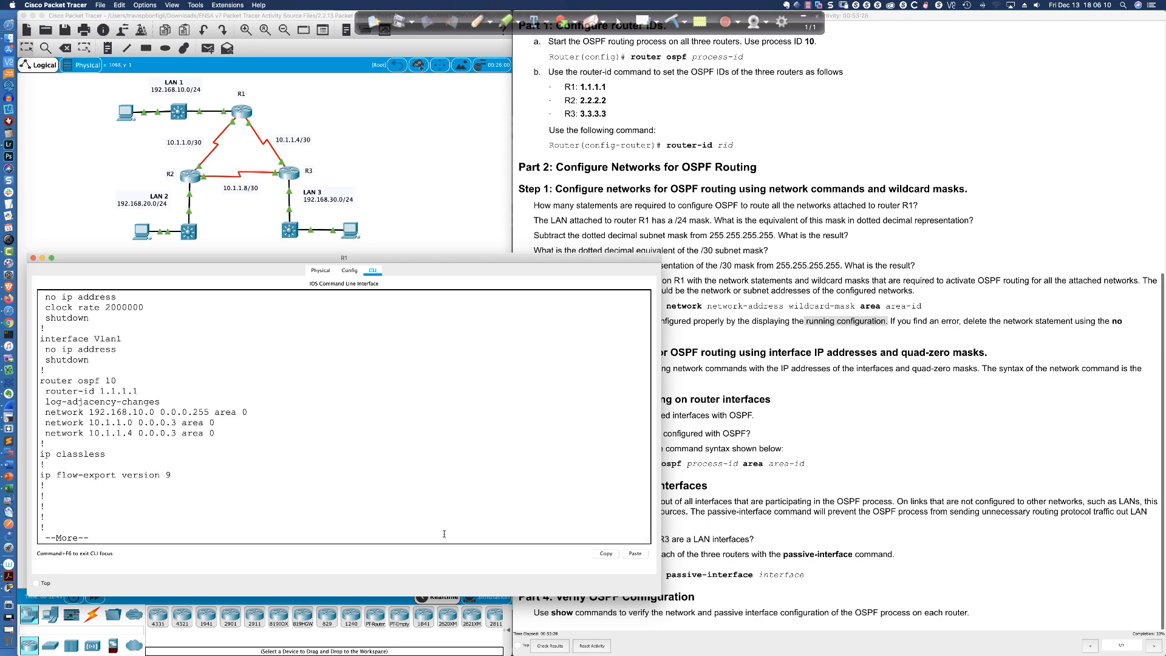
key(Return)
key(Return)
key(Return)
key(Return)
key(Return)
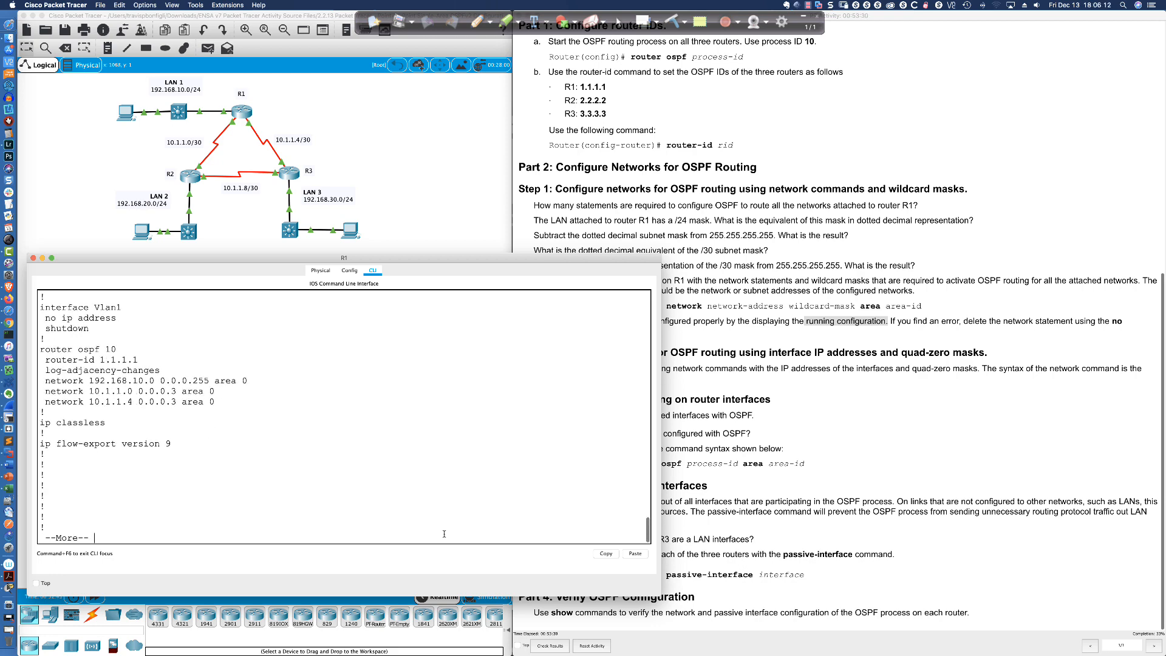
key(q)
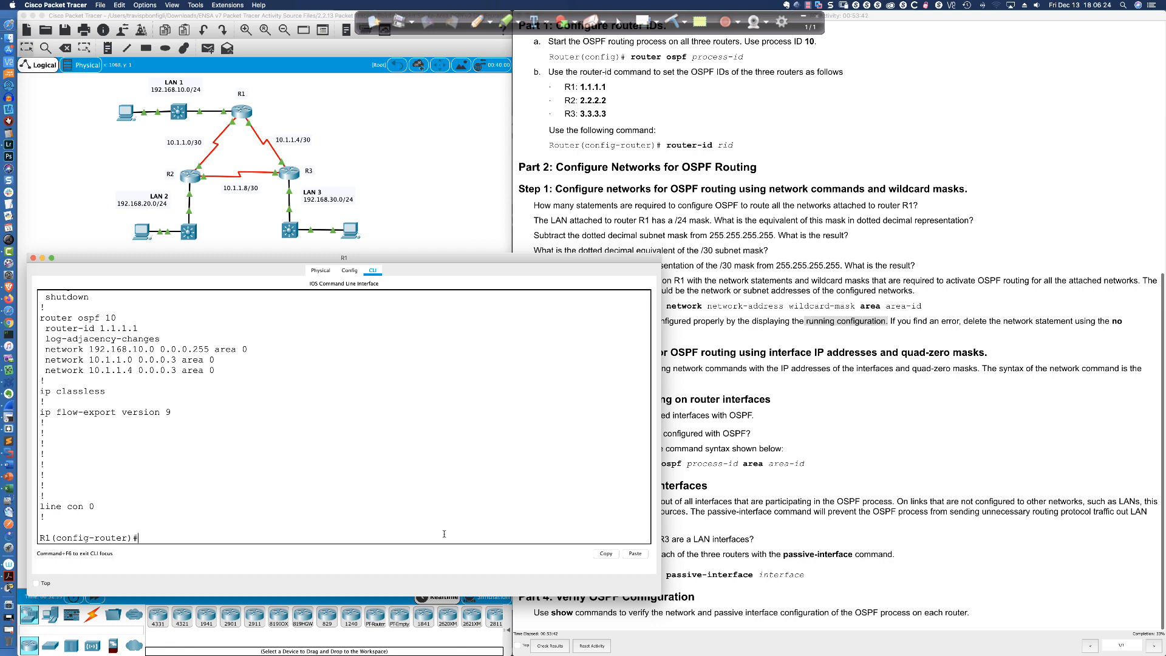
Run do sh run on R1 again, stepping through the interfaces down to the OSPF network statements, then exit the listing
text(do sh run)
key(Return)
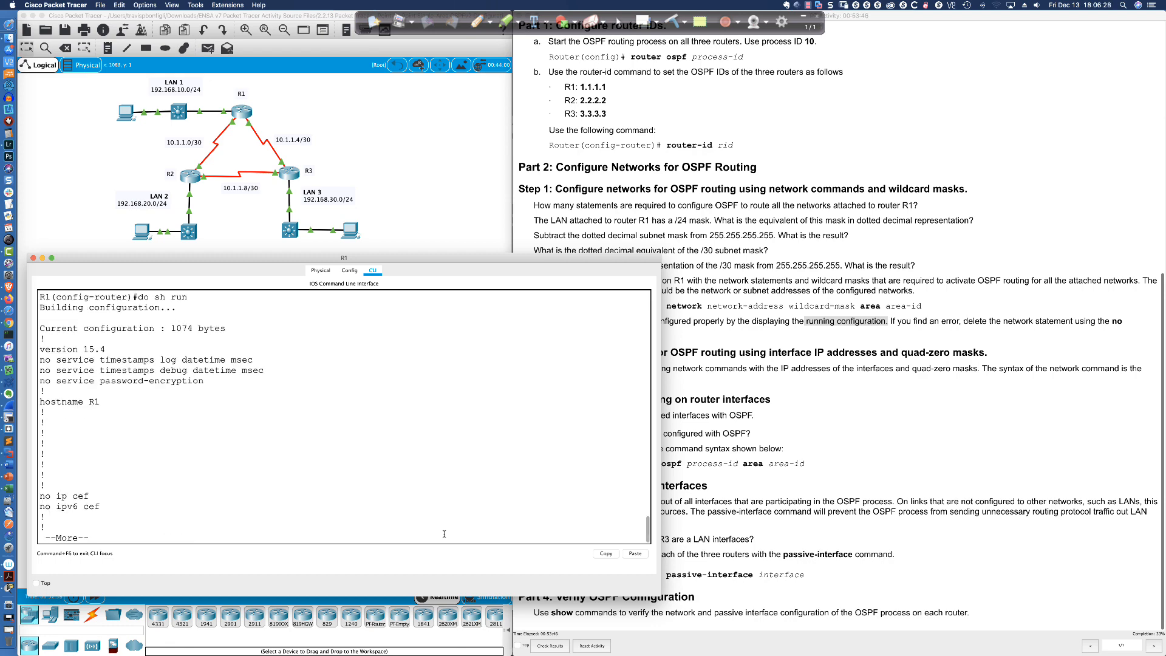
key(Return)
key(Return)
key(Return)
key(Return)
key(Return)
key(Return)
key(Return)
key(Return)
key(Return)
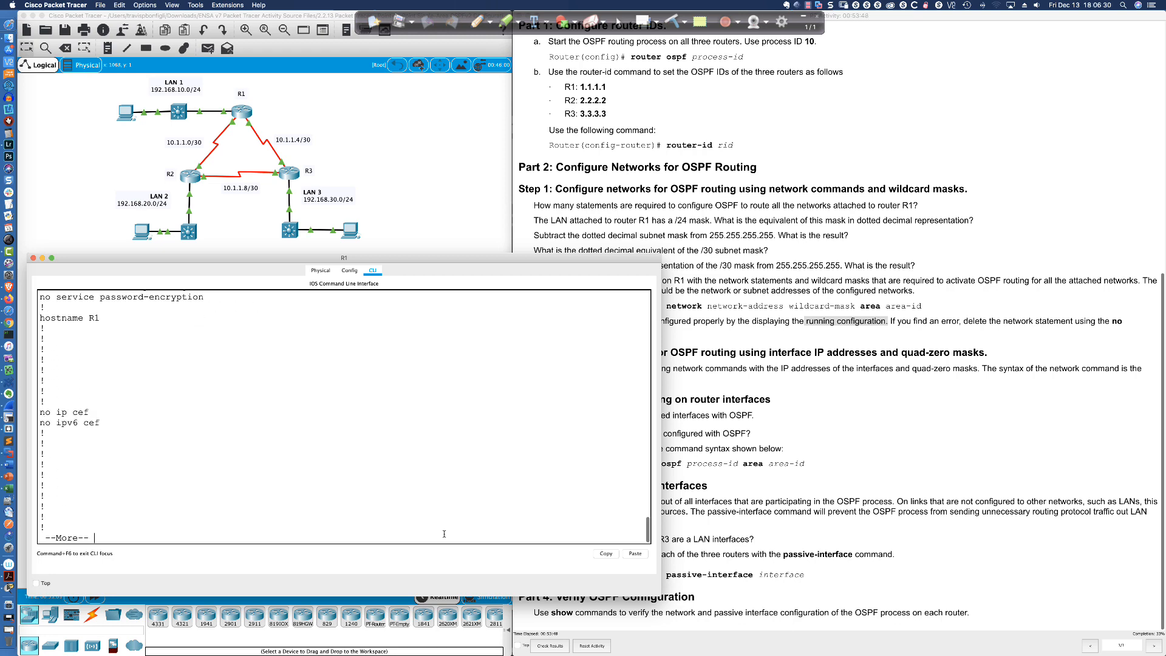
key(space)
key(space)
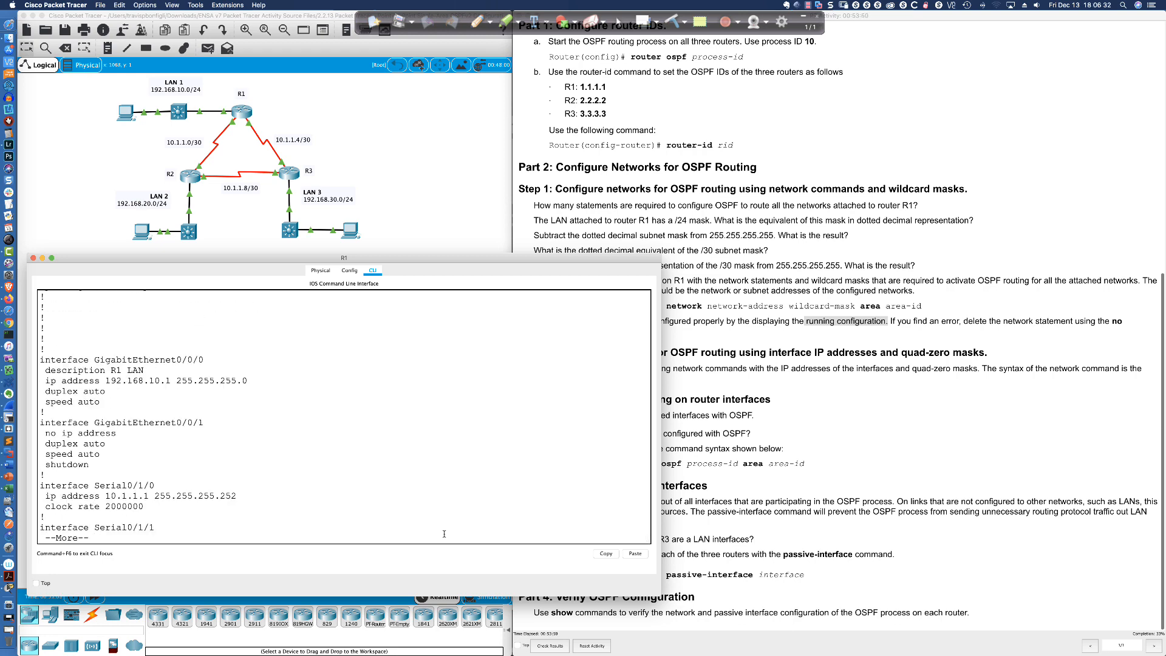
key(Return)
key(Return)
key(Return)
key(Return)
key(Return)
key(Return)
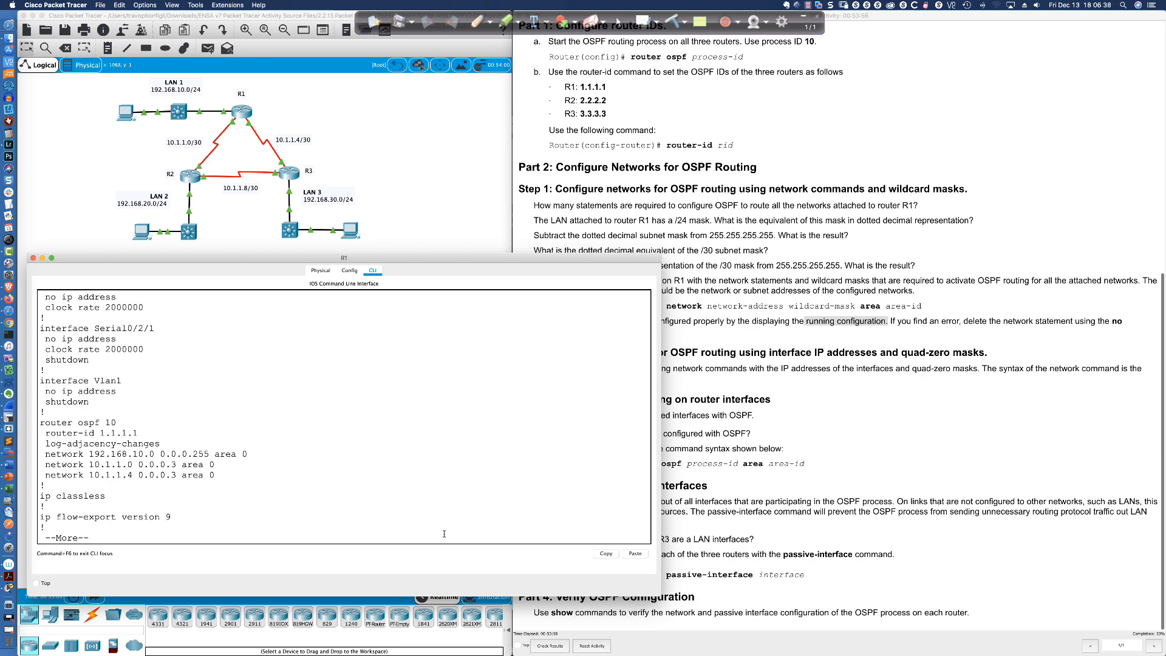
key(q)
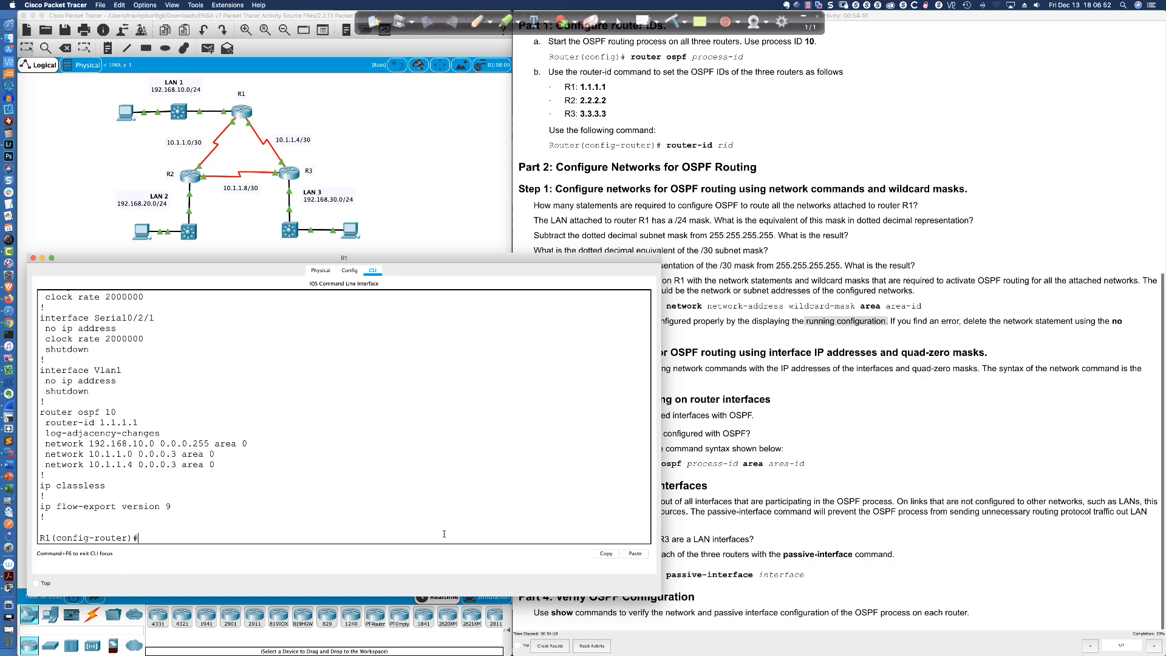
Display only the OSPF section of R1's running configuration with do sh run | sec router ospf
text(h run | sec router ospf)
key(Return)
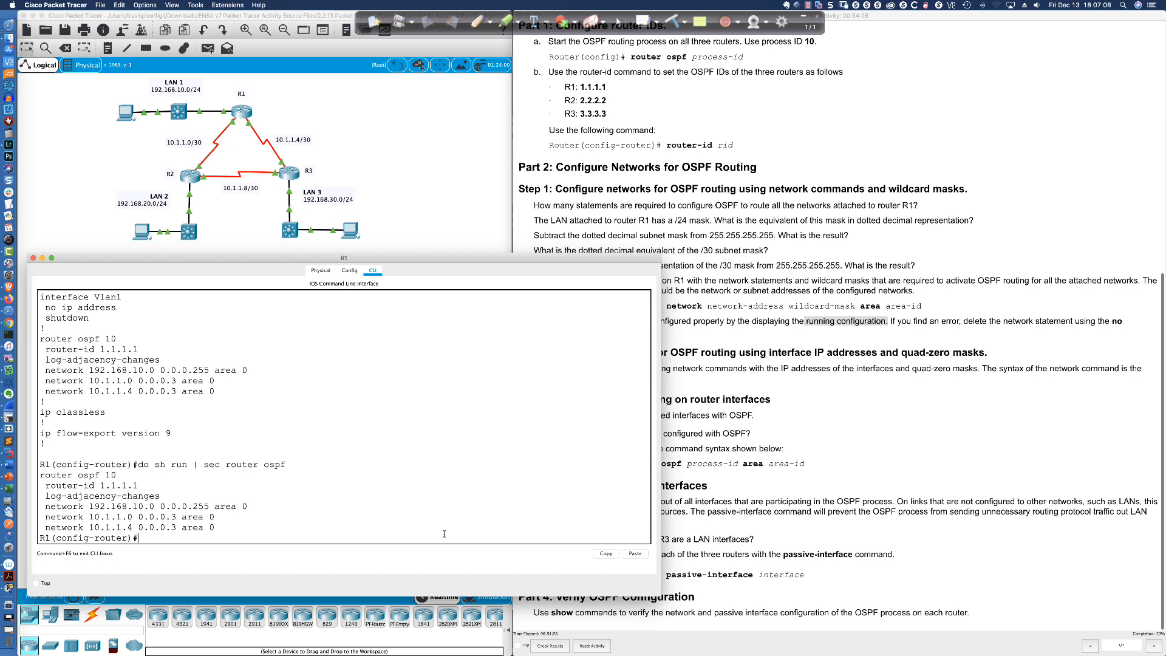
List R1's full running configuration once more with do sh run and advance to the end of the router ospf 10 section
text(do sh run)
key(Return)
key(Return)
key(Return)
key(Return)
key(Return)
key(Return)
key(Return)
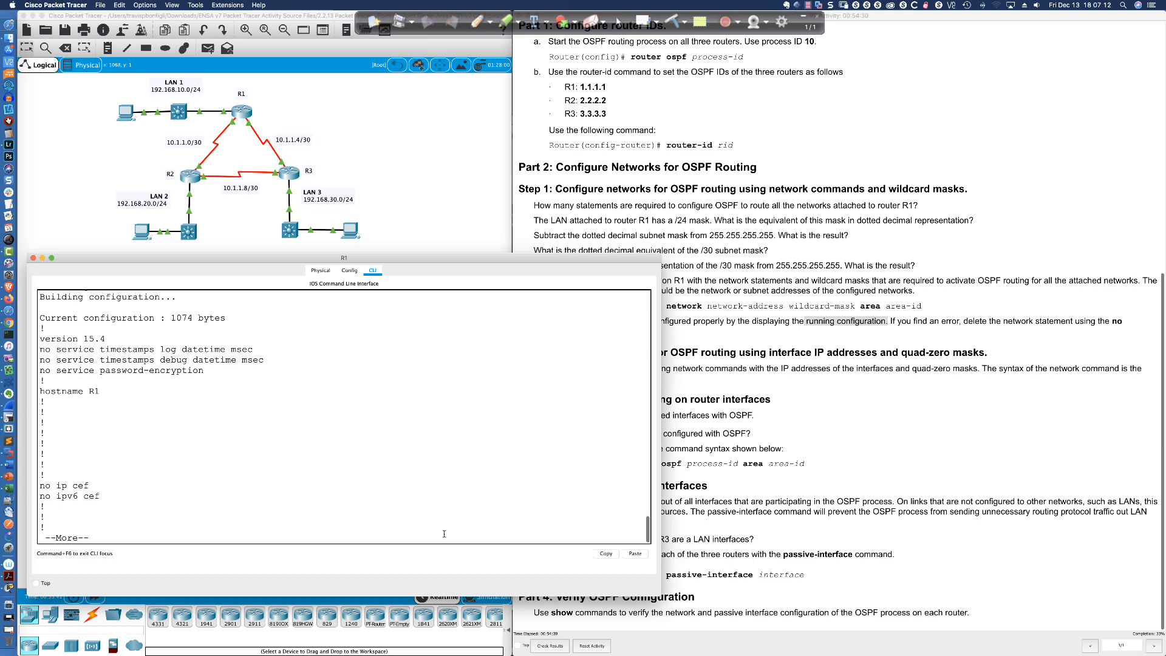
key(Return)
key(Return)
key(Return)
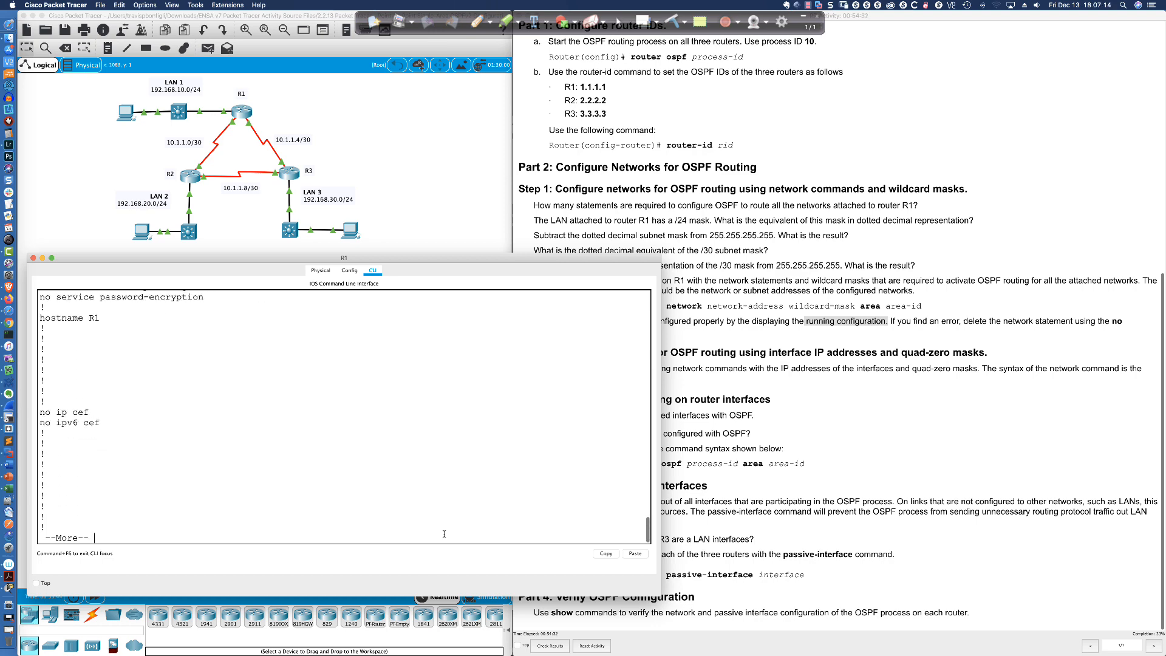
key(space)
key(space)
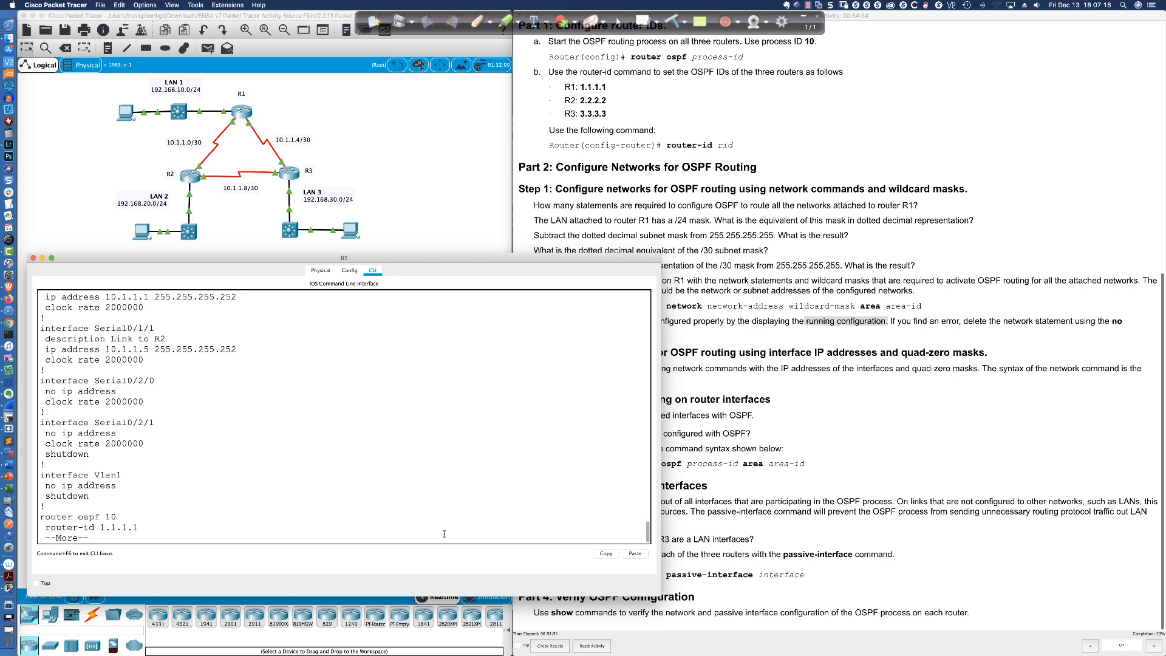
key(Return)
key(Return)
key(Return)
key(Return)
key(Return)
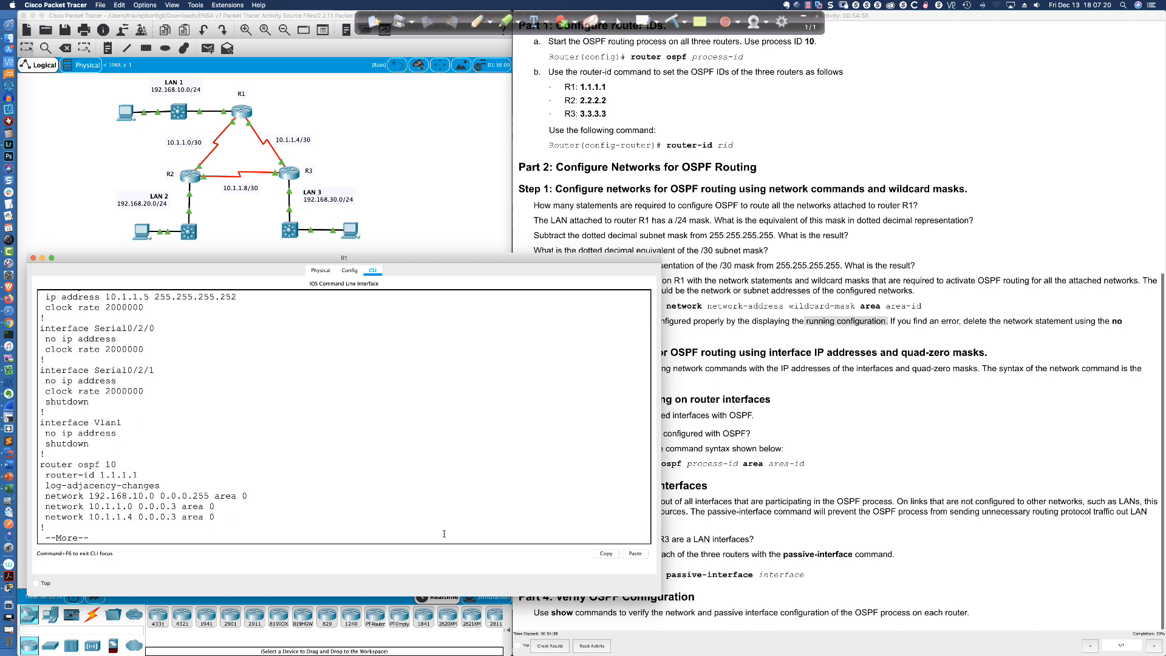
Quit the full listing and filter R1's running configuration with do sh run | sec router ospf
text(qdo sh run | sec router ospf)
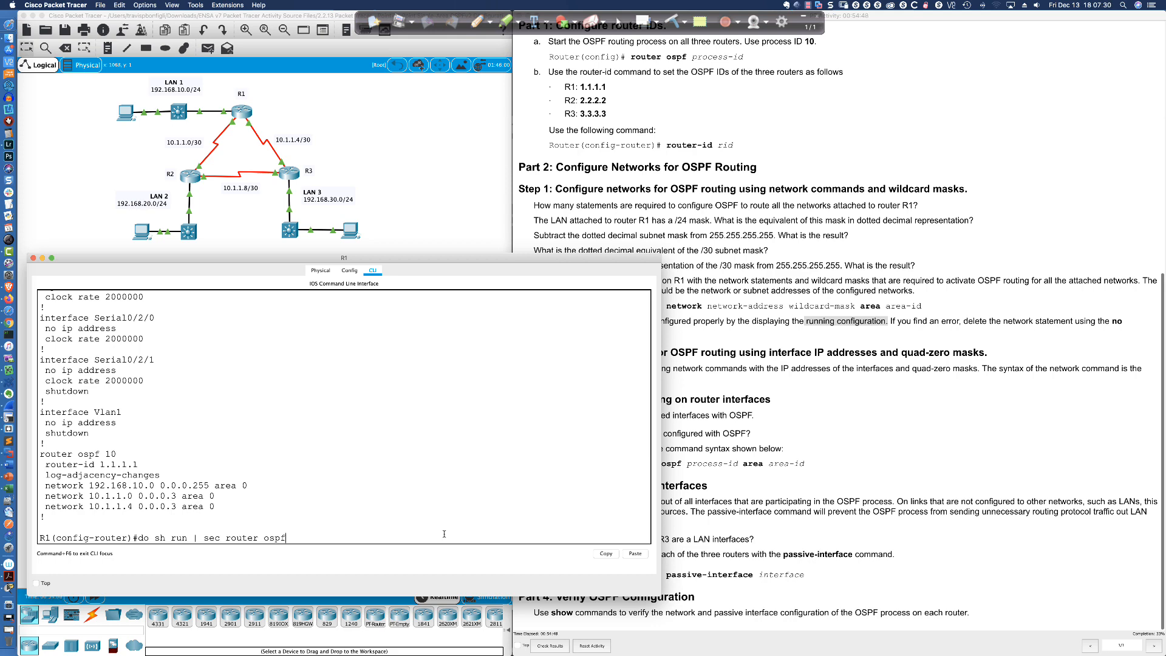
key(Return)
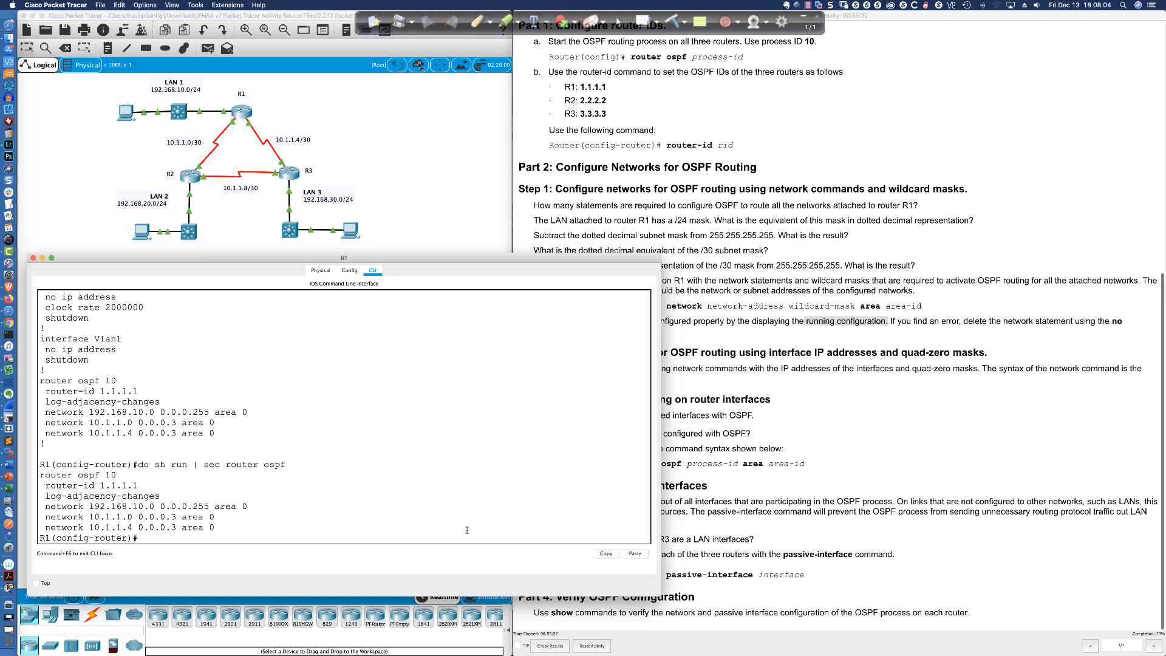
Check the error-correction note in item b and delete R1's OSPF statement with no network 10.1.1.4 0.0.0.3 area 0
click(827, 342)
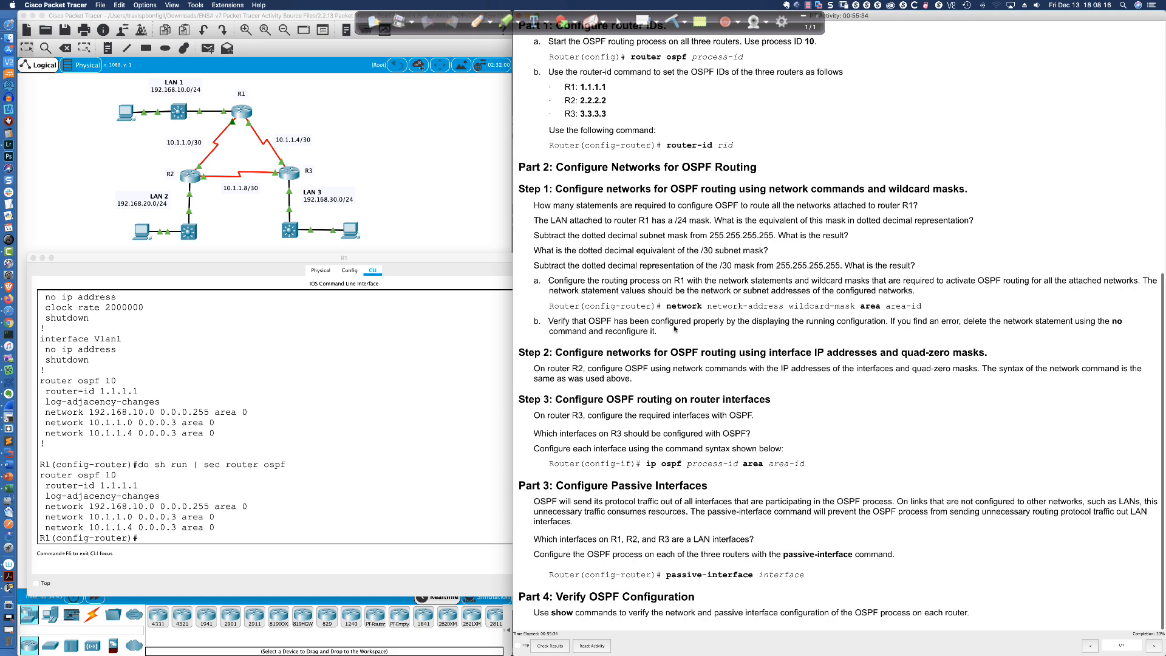
drag(887, 322, 1022, 321)
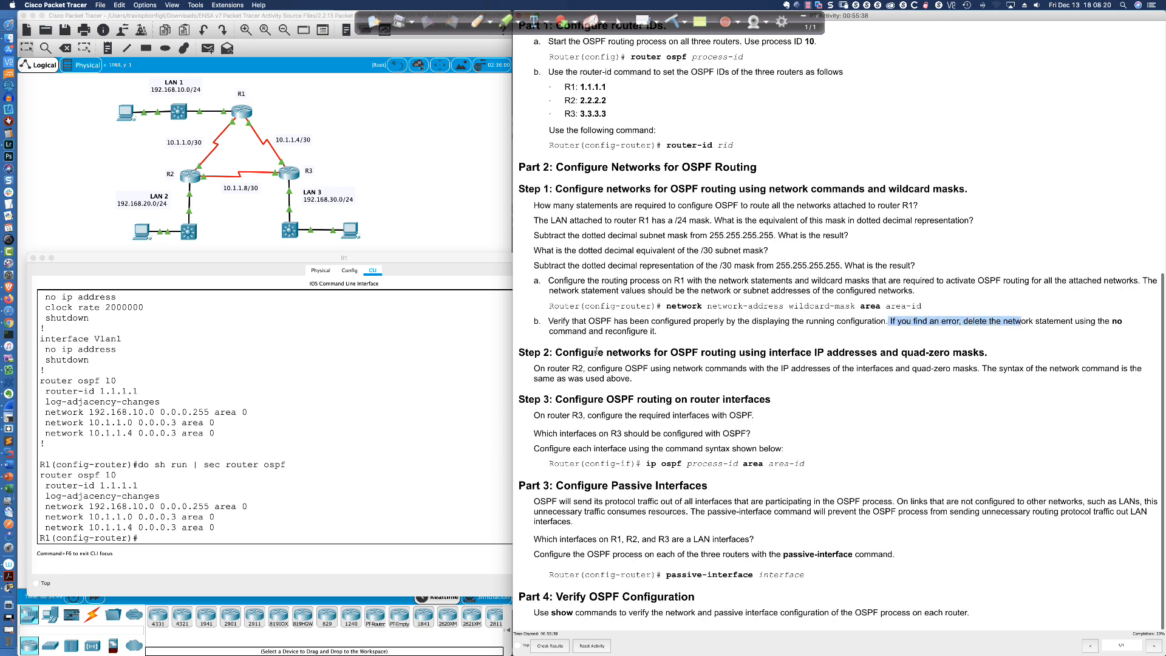
click(433, 450)
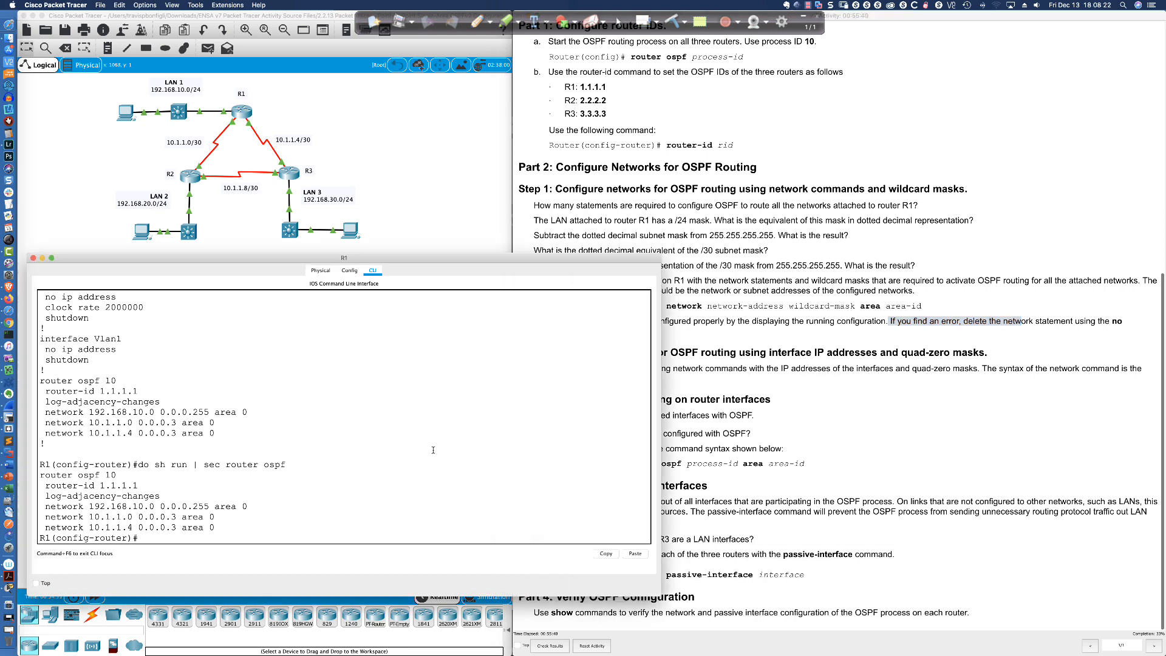
text(no network)
text(10.1.1.4 0.0.0.3 area 0)
key(Return)
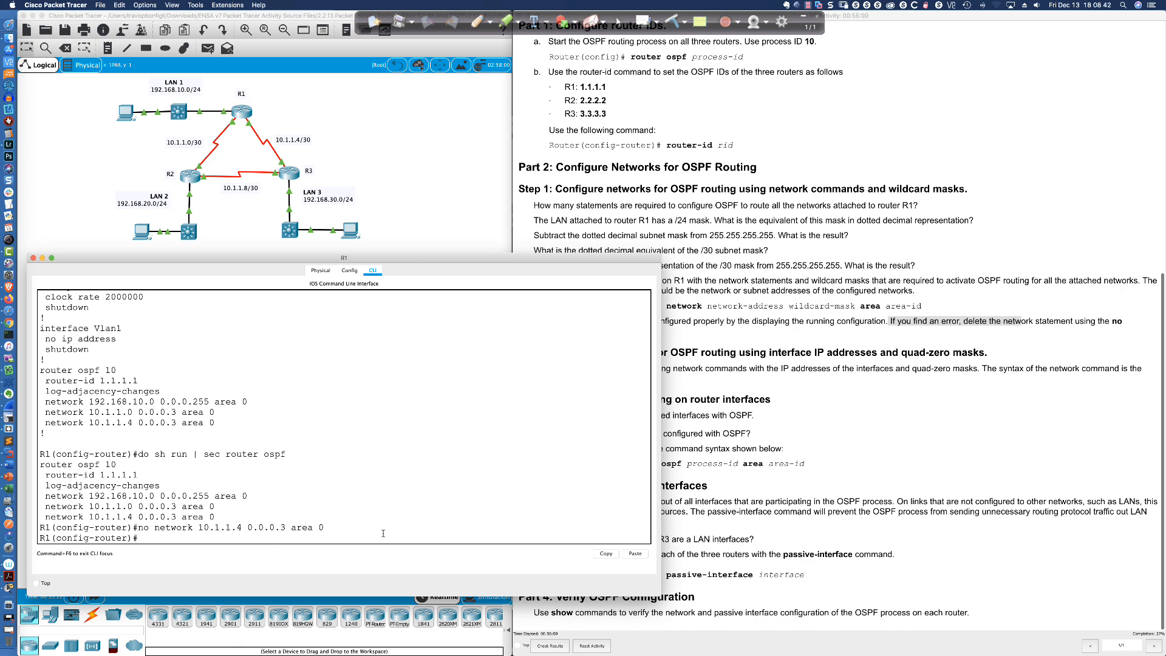
Re-enter the network 10.1.1.4 0.0.0.3 area 0 statement in R1's OSPF process
text(network 10.1.1.4 0.0.0.3 area 0)
key(Return)
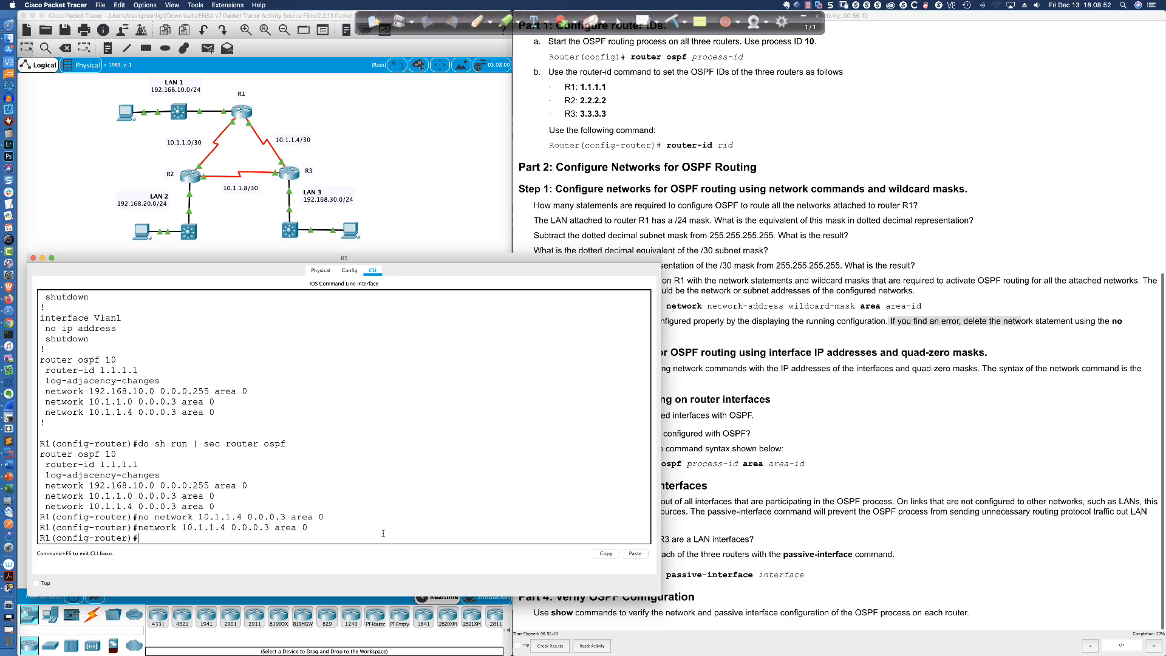
key(Return)
key(Return)
key(Return)
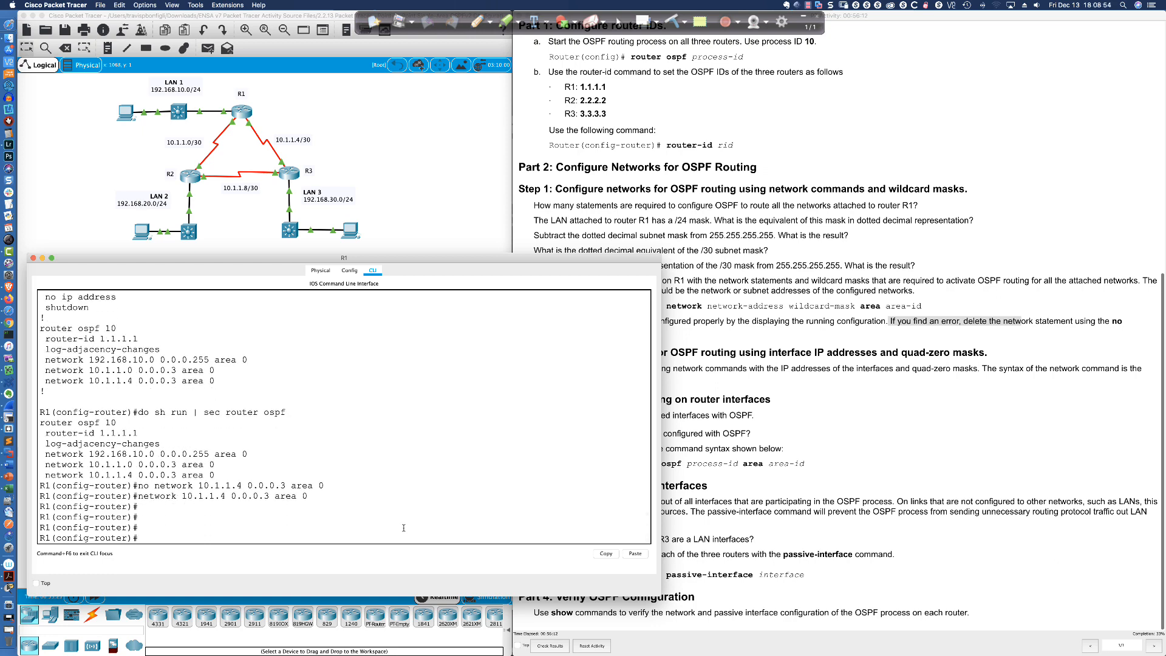
Review the Step 2 instructions, open R2's command line and fit its window beside the instructions
click(687, 342)
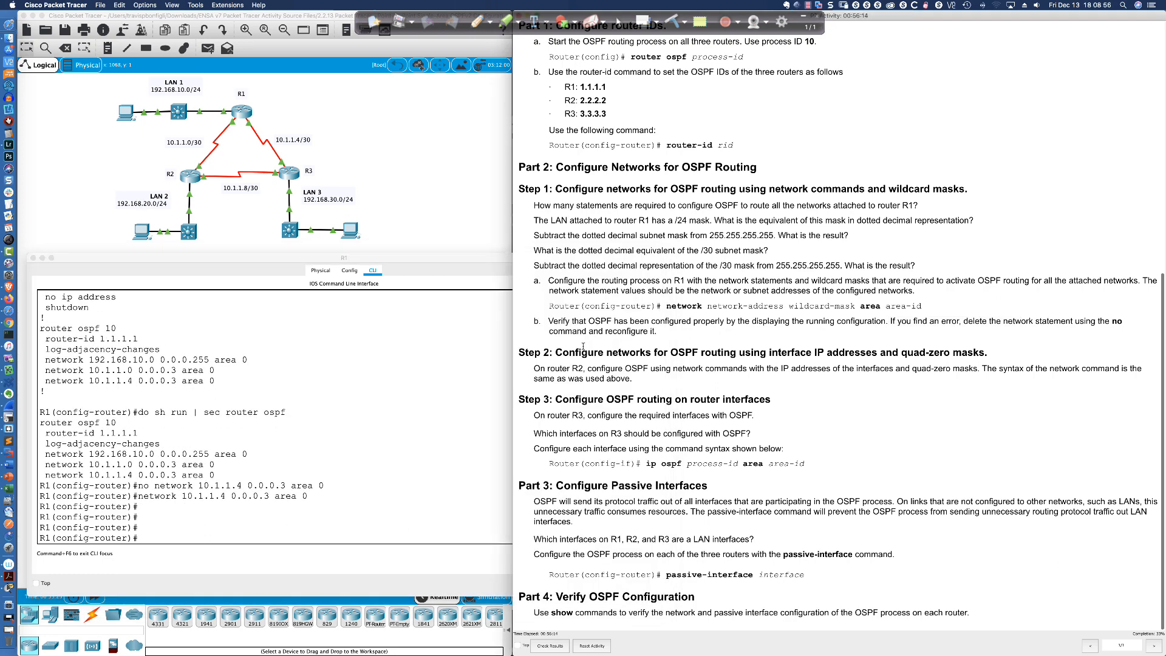
drag(517, 353, 679, 357)
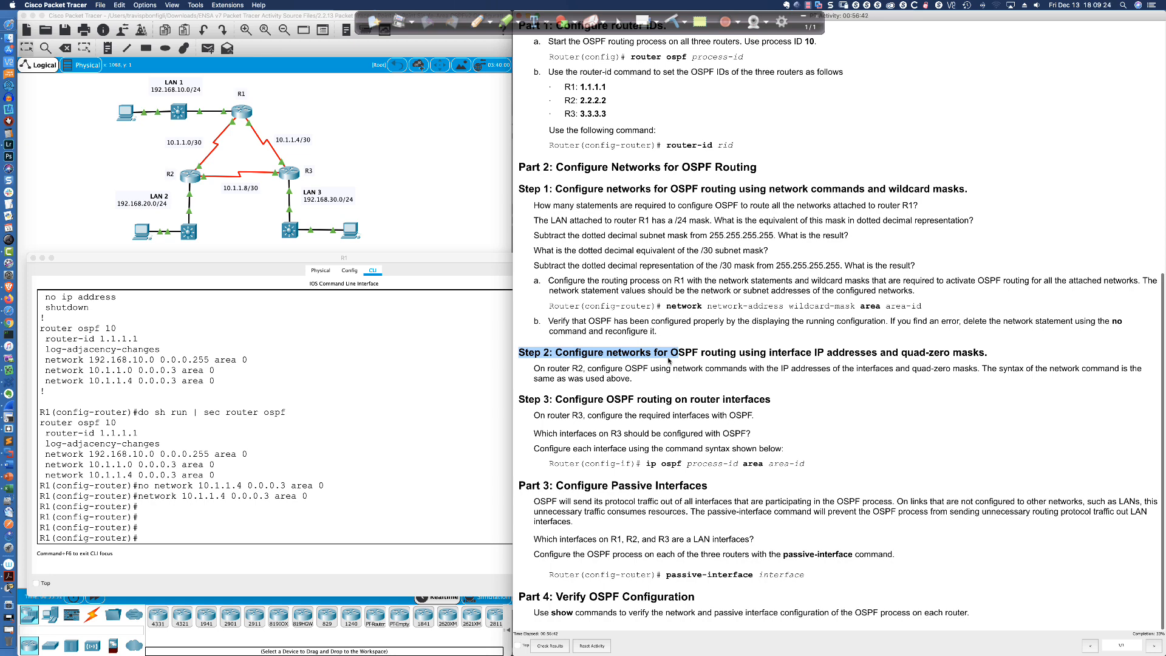
click(644, 381)
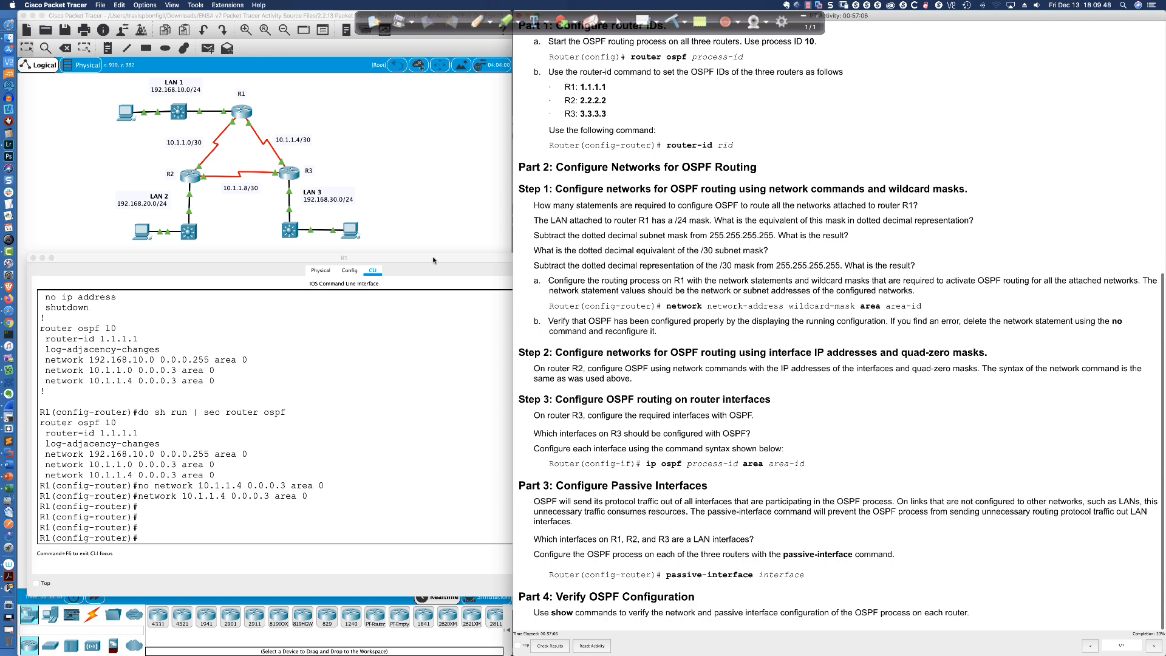
click(189, 174)
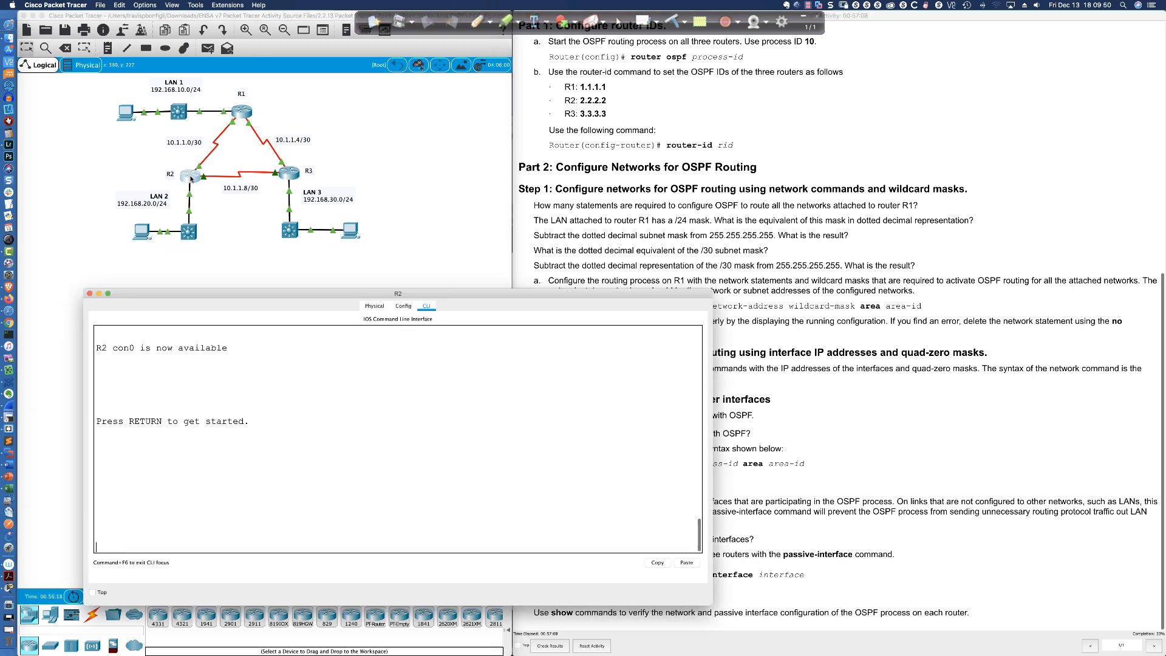
drag(337, 297, 274, 294)
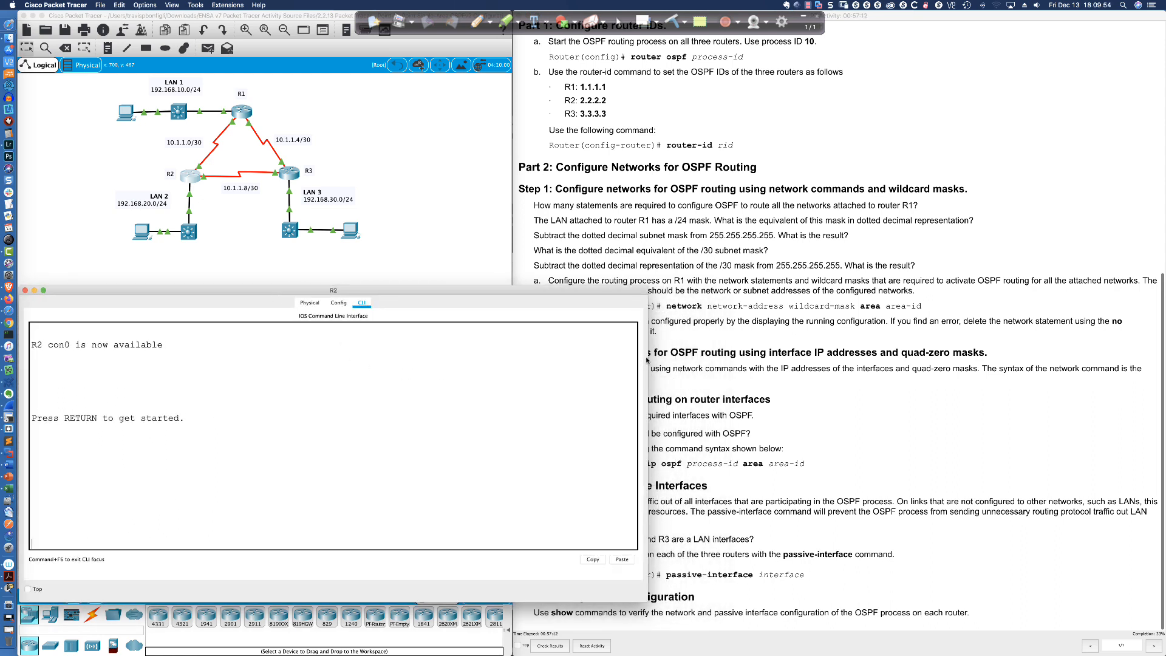
drag(647, 358, 516, 359)
key(Return)
key(Return)
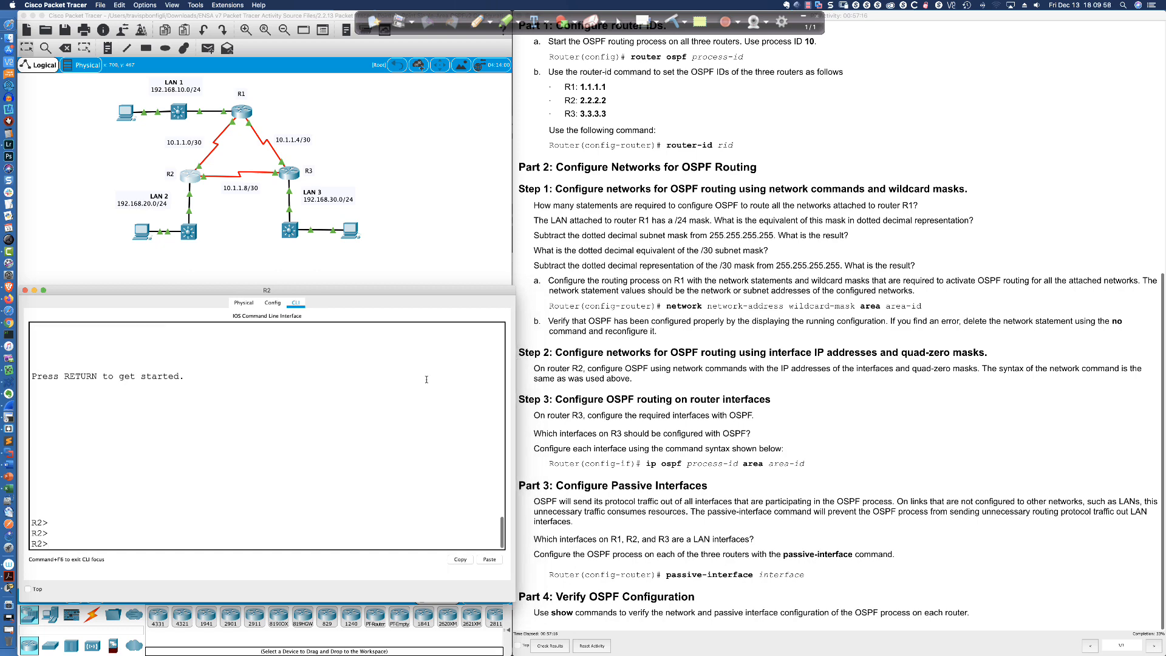
Enter privileged EXEC mode on R2 and filter its running configuration with sh run | sec router ospf
text(en)
key(Return)
text(sh run | sec router ospf)
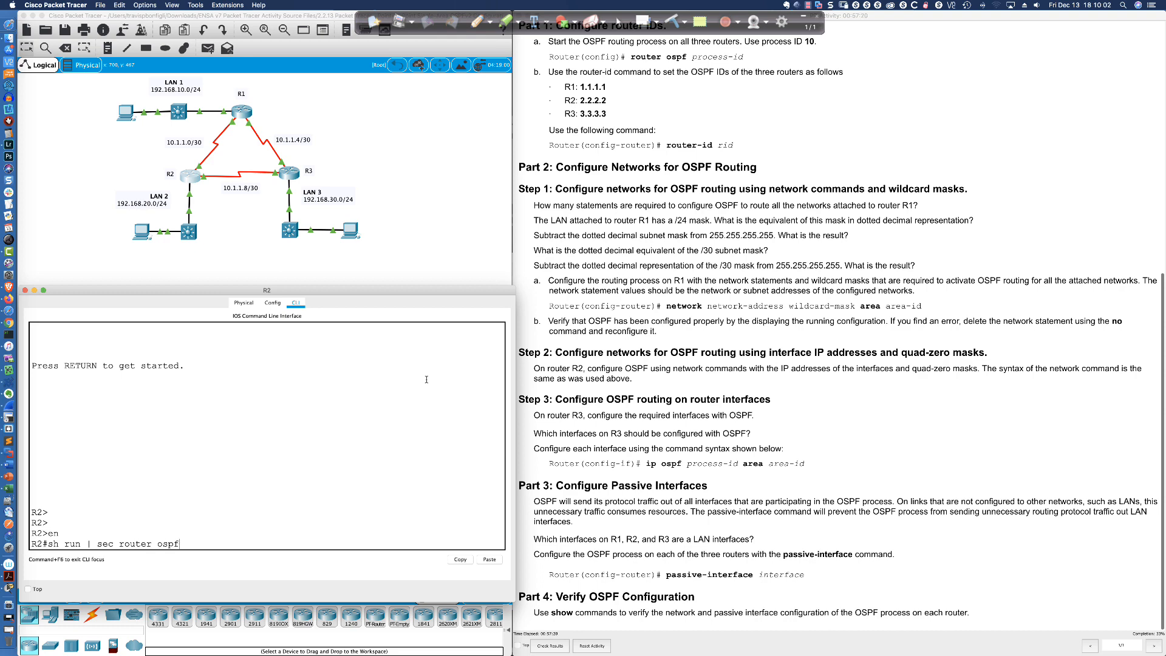
key(Return)
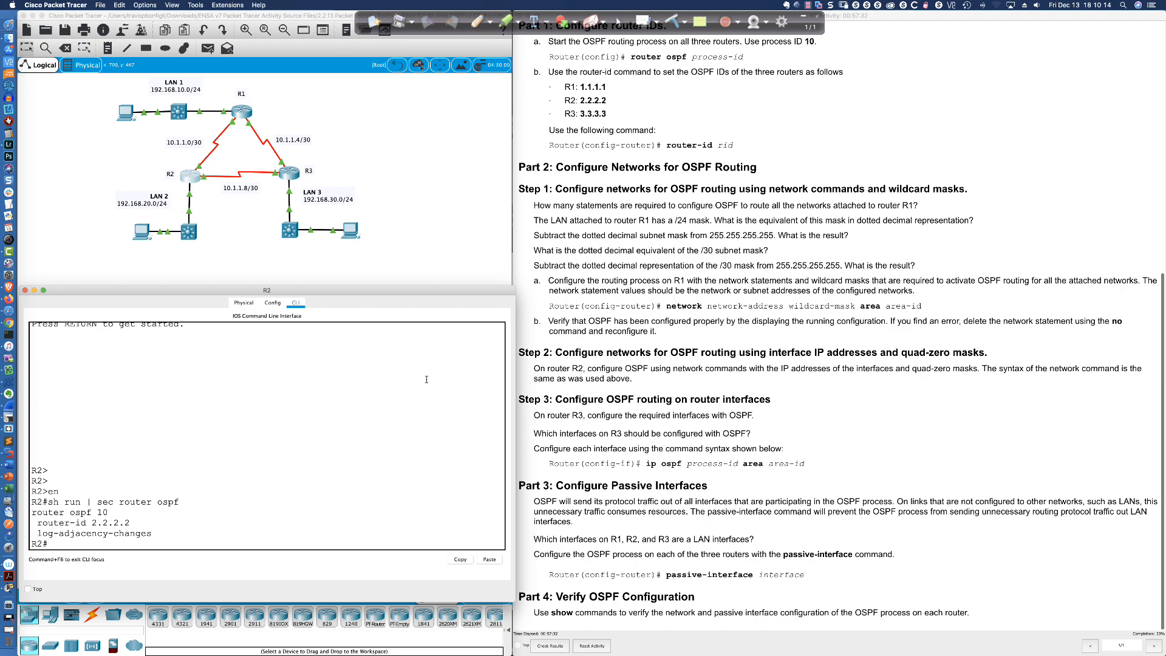
key(Return)
key(Return)
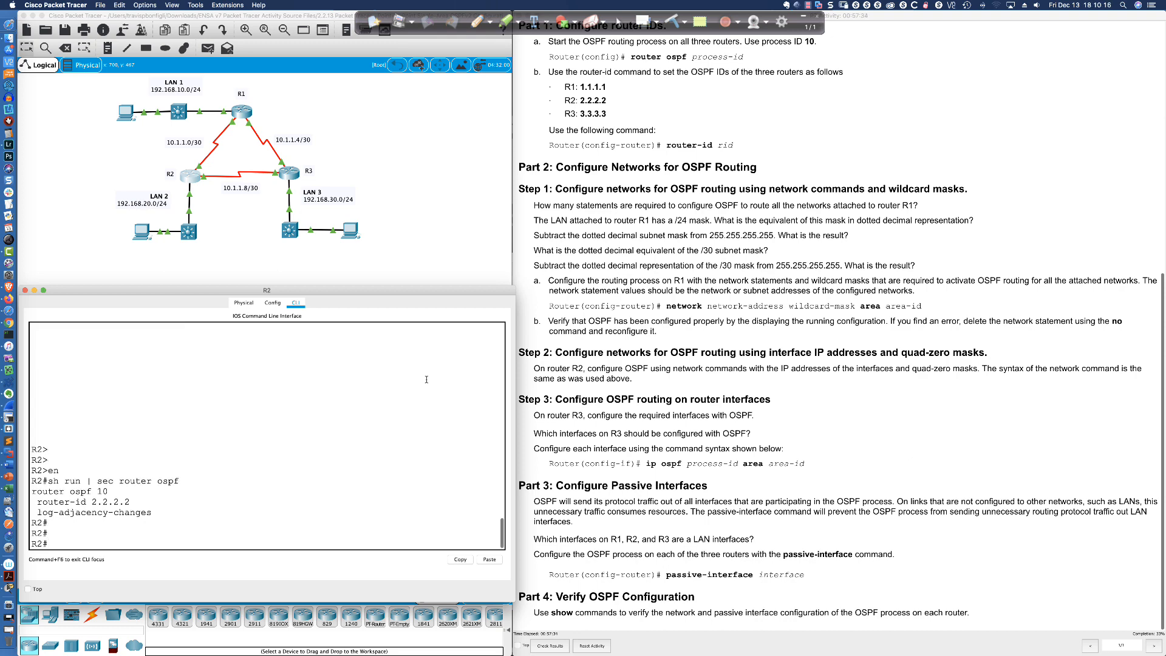
Enter R2's router ospf 10 configuration mode and list its interface addresses with do sh ip int bri
text(conf t)
key(Return)
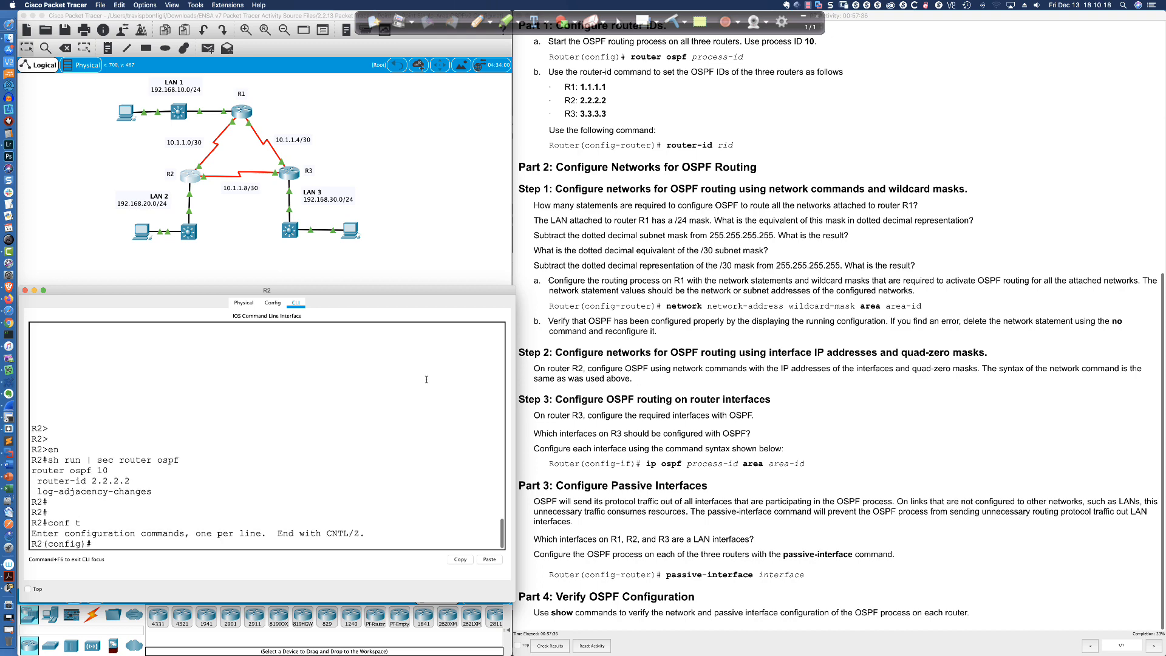
text(router ospf 10)
key(Return)
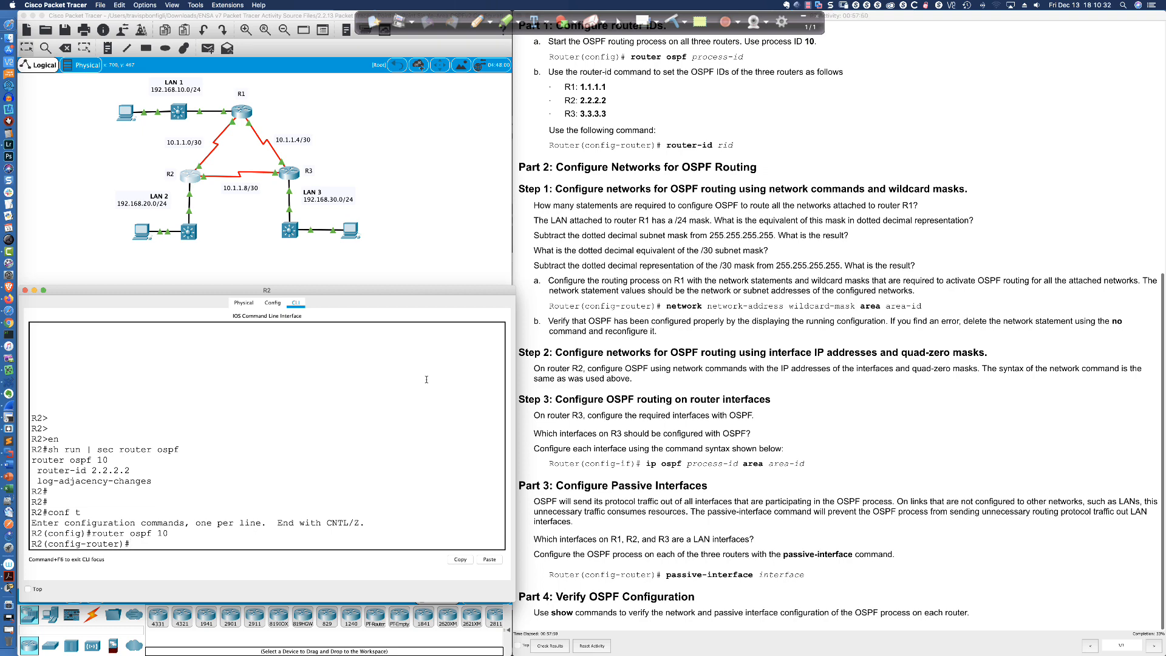
text(do sh ip int bri)
key(Return)
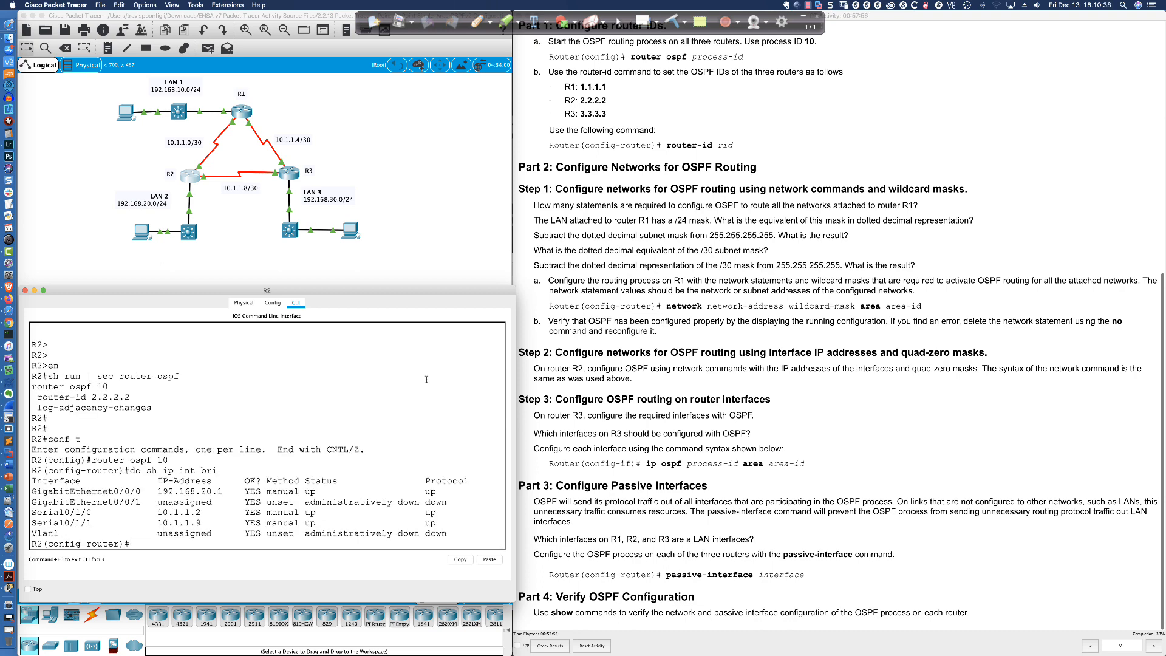
key(Return)
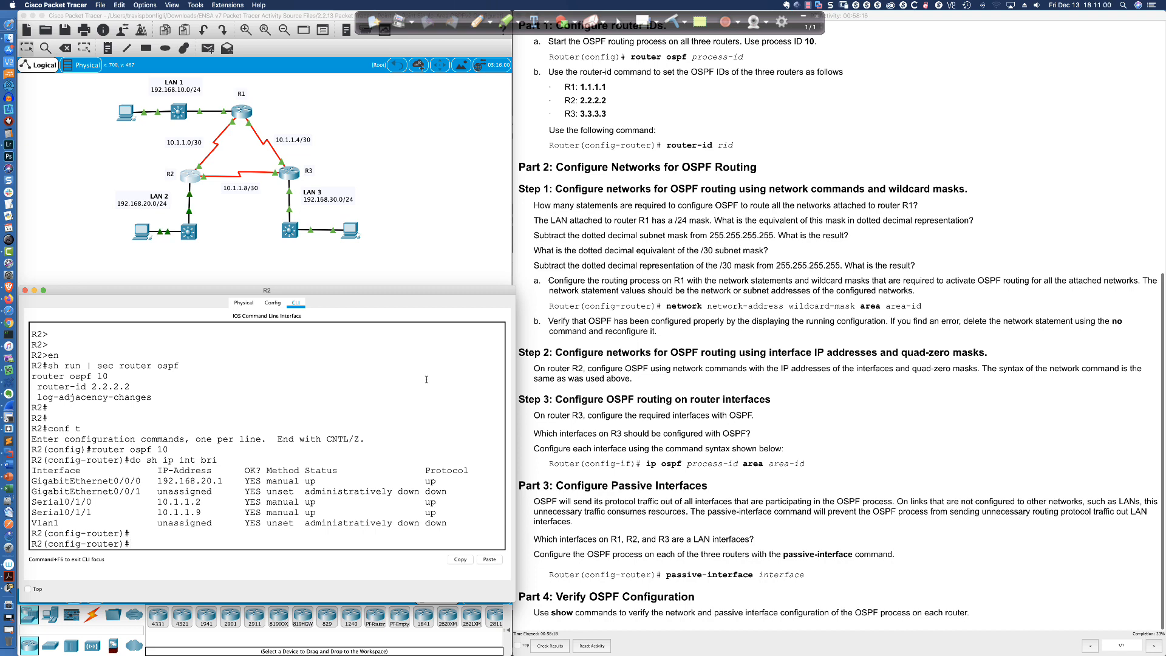
Switch to R1's command line and end its configuration mode to return to privileged EXEC mode
click(246, 117)
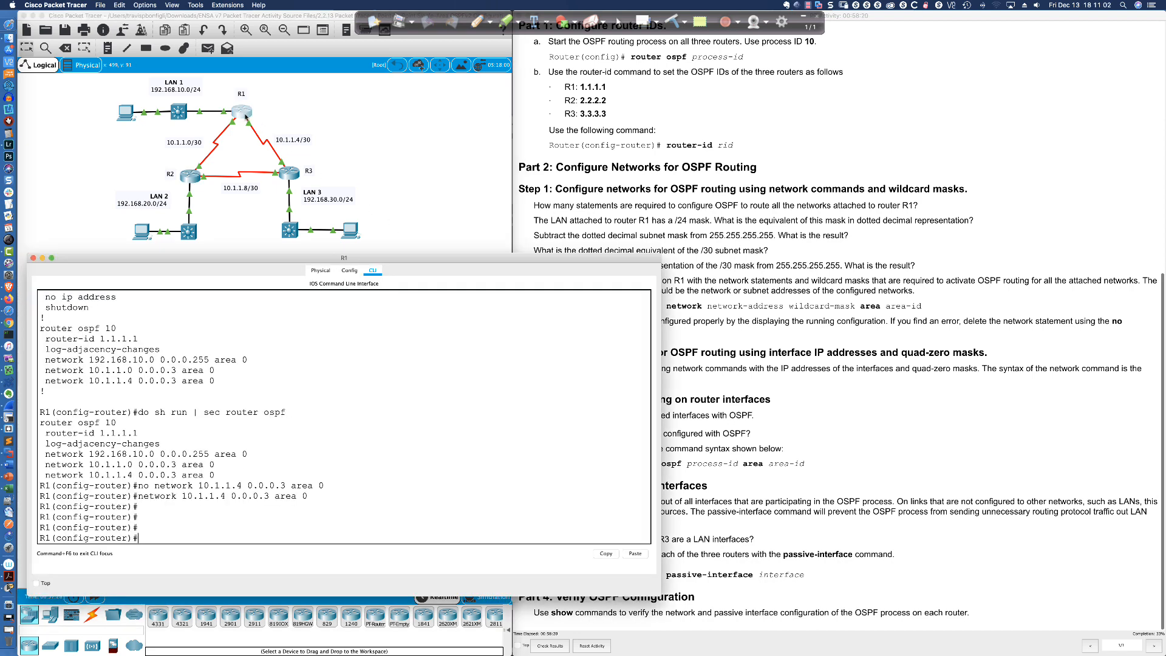
text(end)
key(Return)
key(Return)
key(Return)
key(Return)
key(Return)
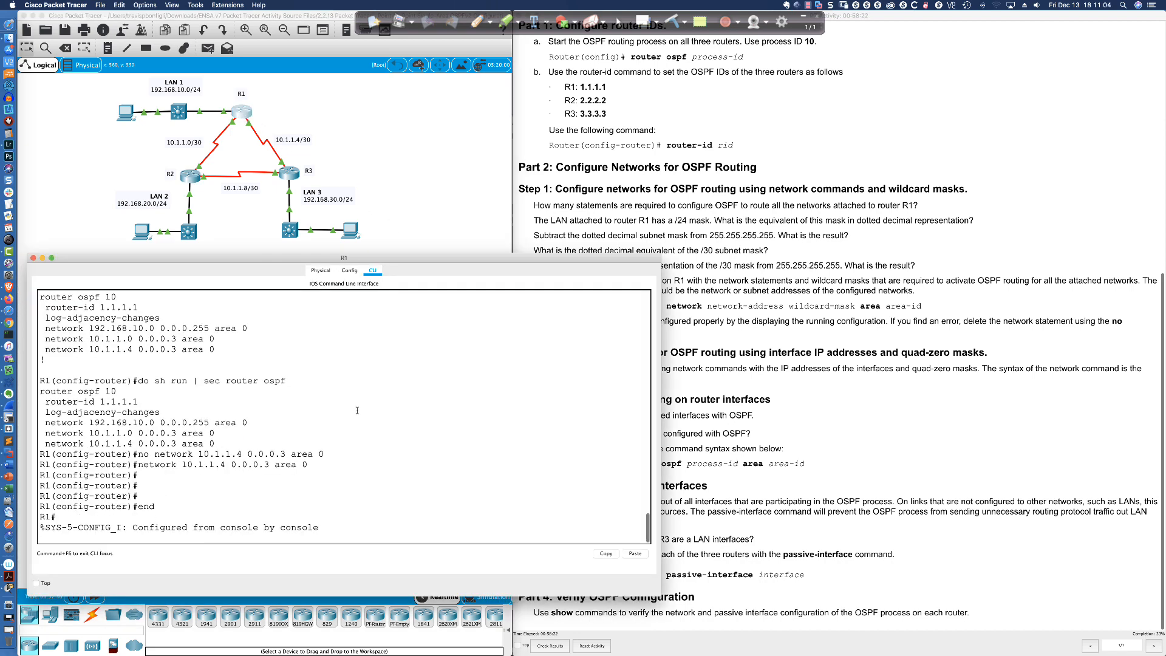
List the debug ip ospf options on R1 and enable adjacency debugging with debug ip ospf adj
text(de)
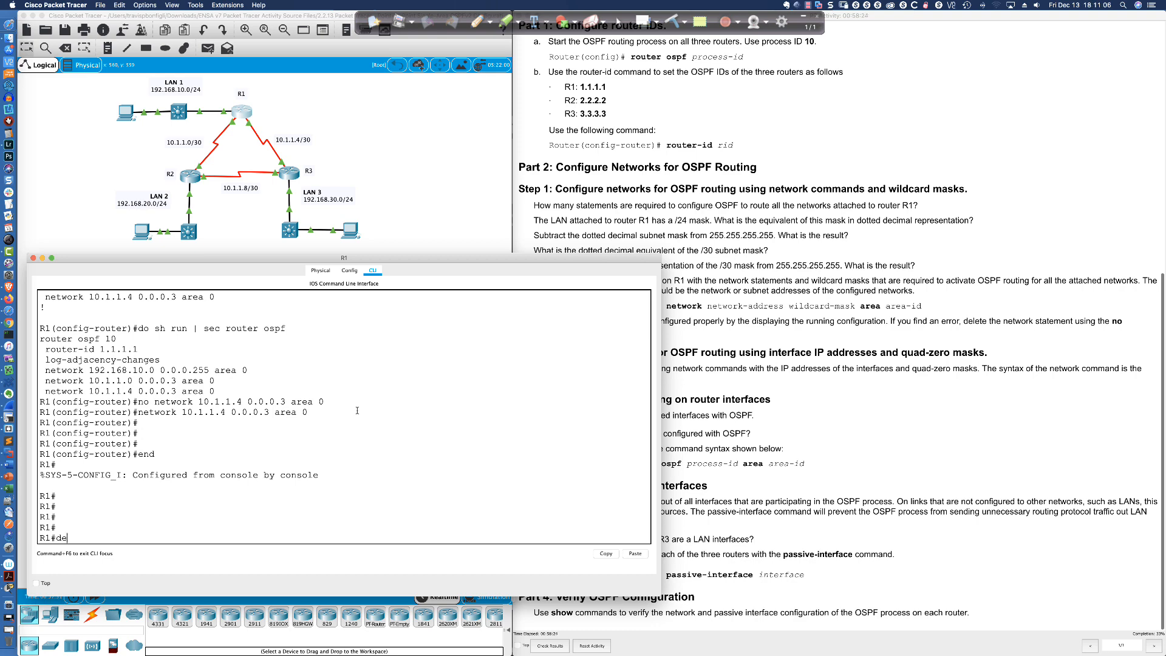
text(bug ip ospf ?)
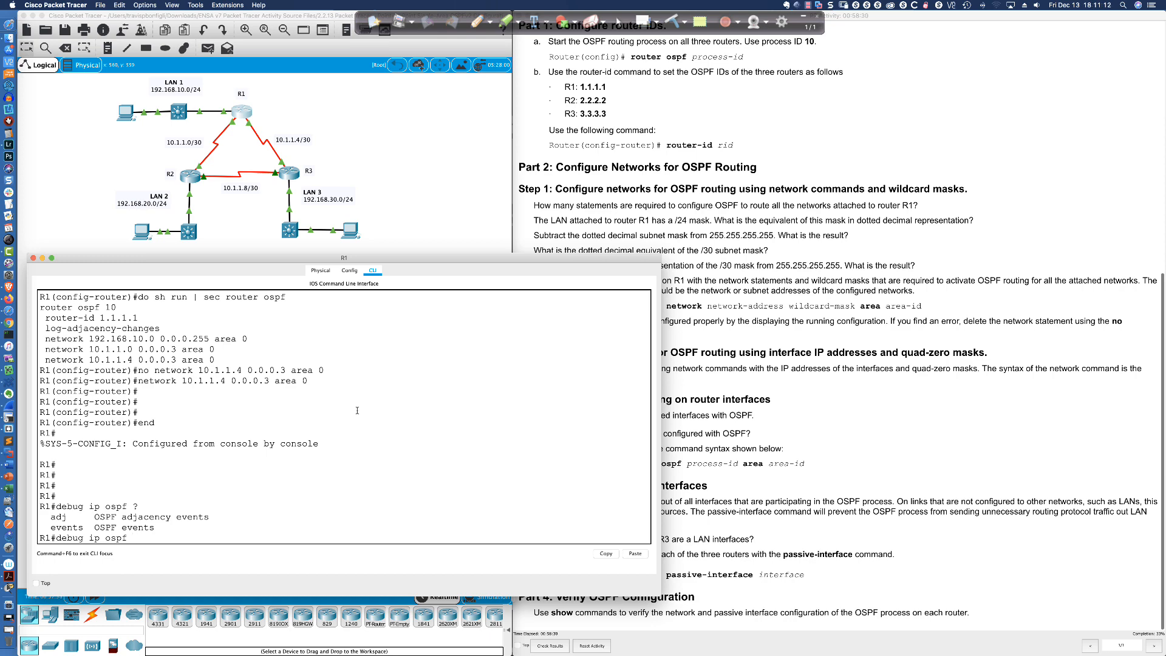
text(adj)
key(Return)
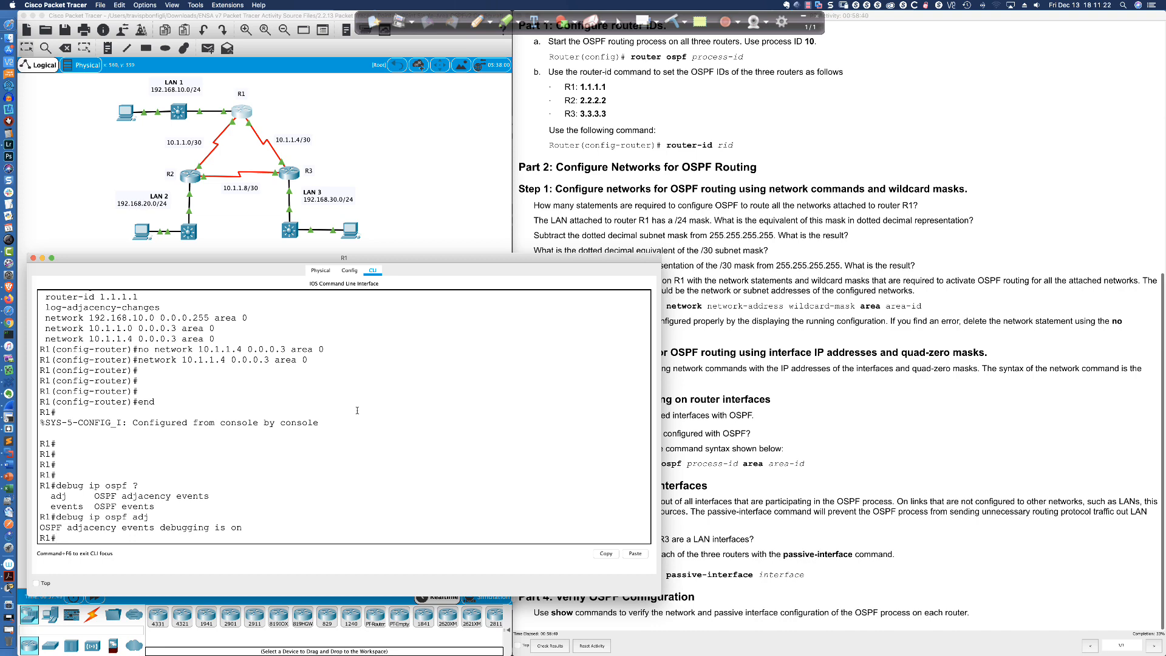
Enable OSPF event debugging on R1 with debug ip ospf event
key(Up)
key(BackSpace)
key(BackSpace)
key(BackSpace)
text(event)
key(Return)
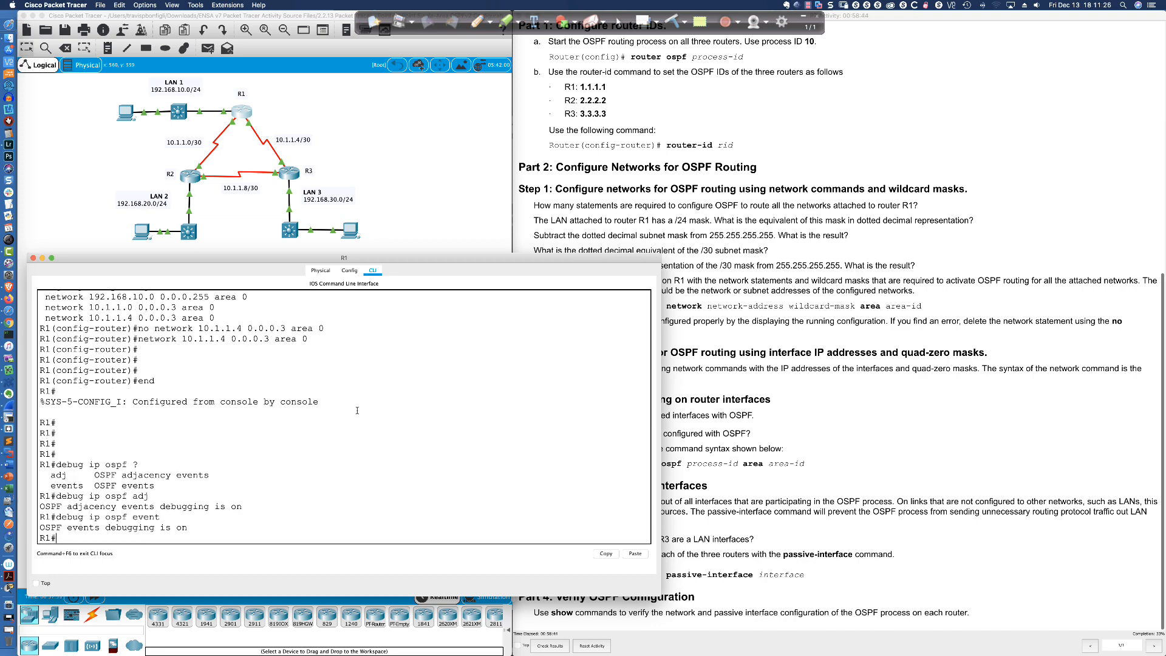
key(Return)
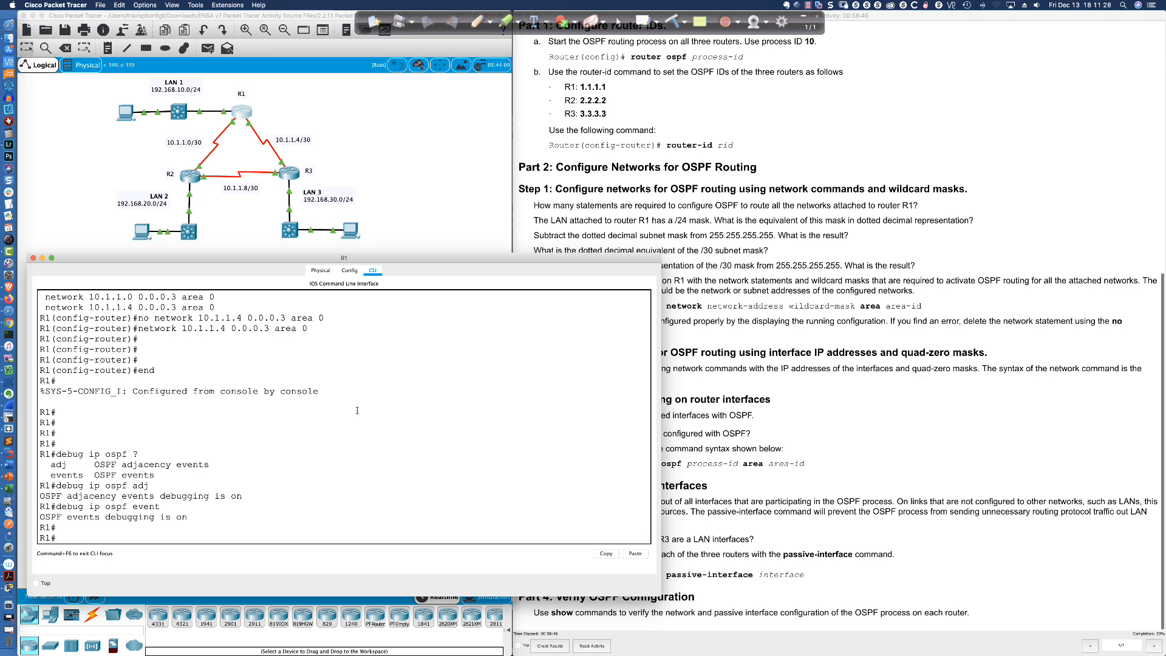
key(Return)
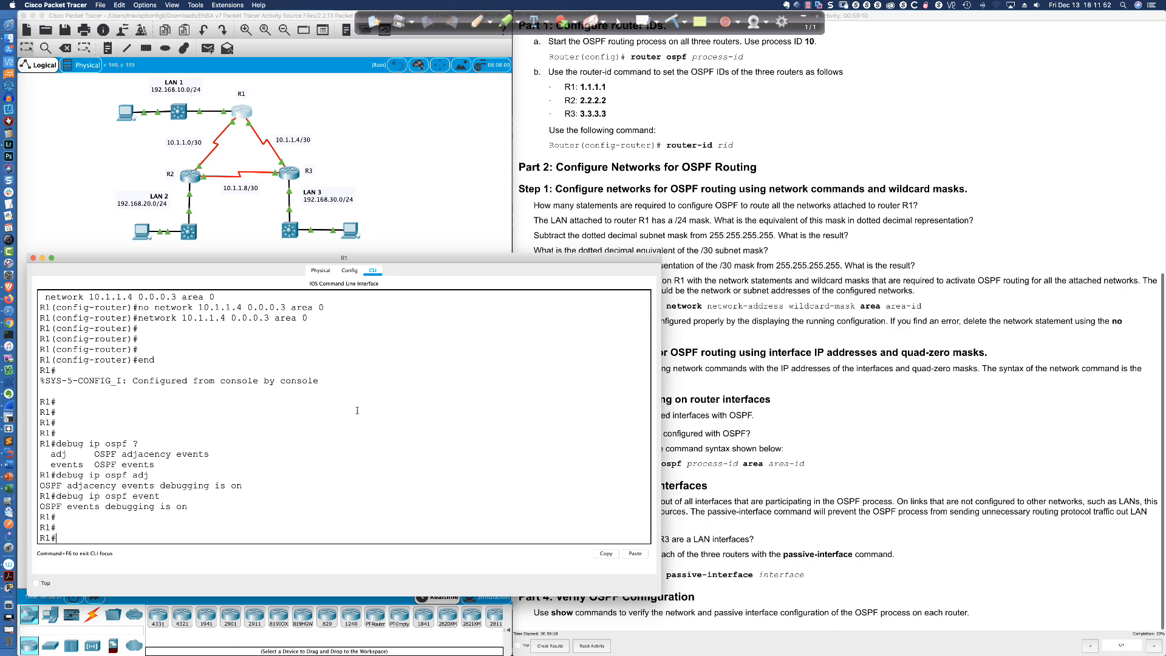
Switch to SecureCRT and enter privileged EXEC mode in the R8-2811 console session
key(super+Tab)
key(super+Tab)
key(super+Tab)
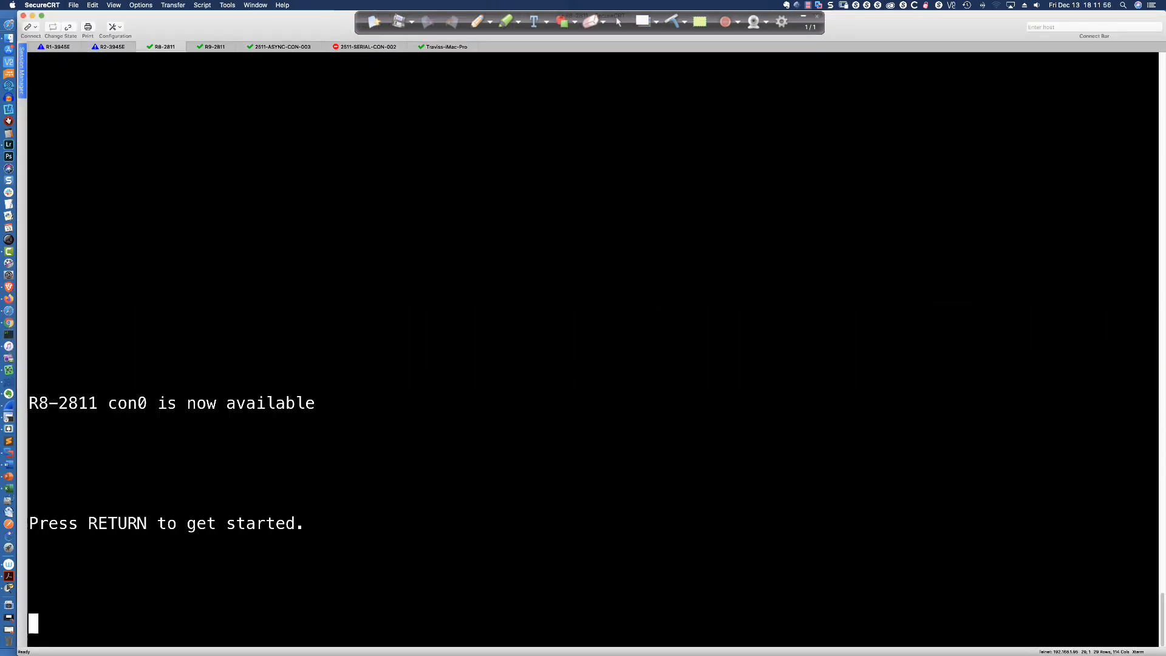
key(Return)
key(Return)
key(Return)
key(Return)
key(Return)
text(en)
key(Return)
List R8-2811's interfaces with sh ip int bri and examine the FastEthernet0/0 and Serial0/0/0 addresses
text(sh ip int br)
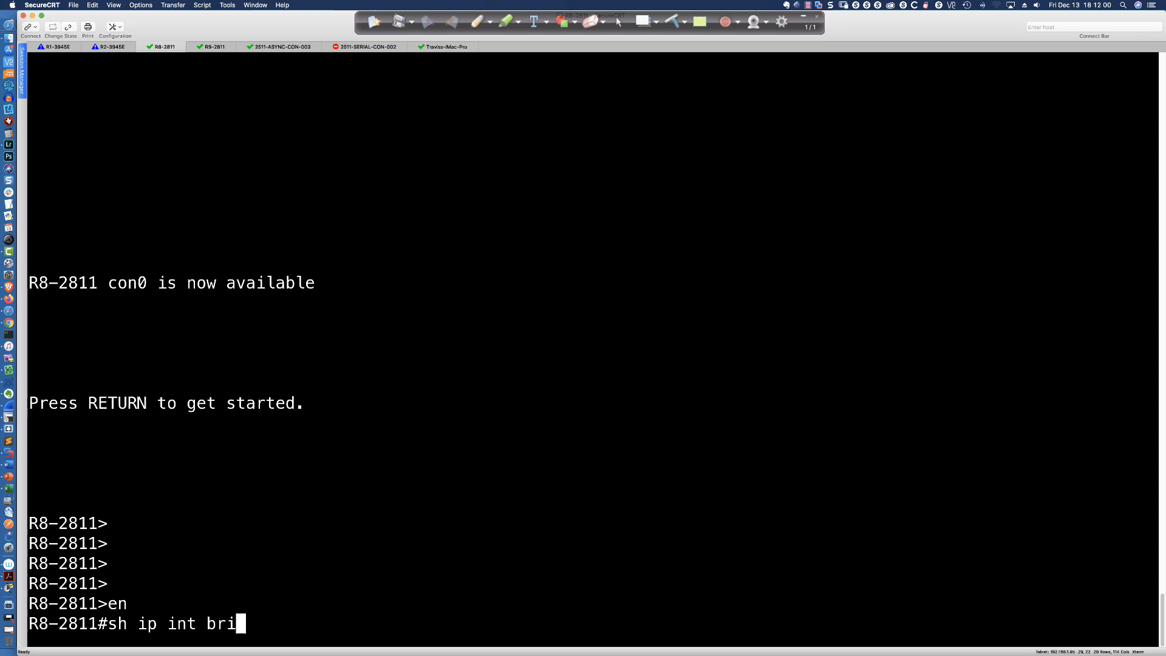
text(i)
key(Return)
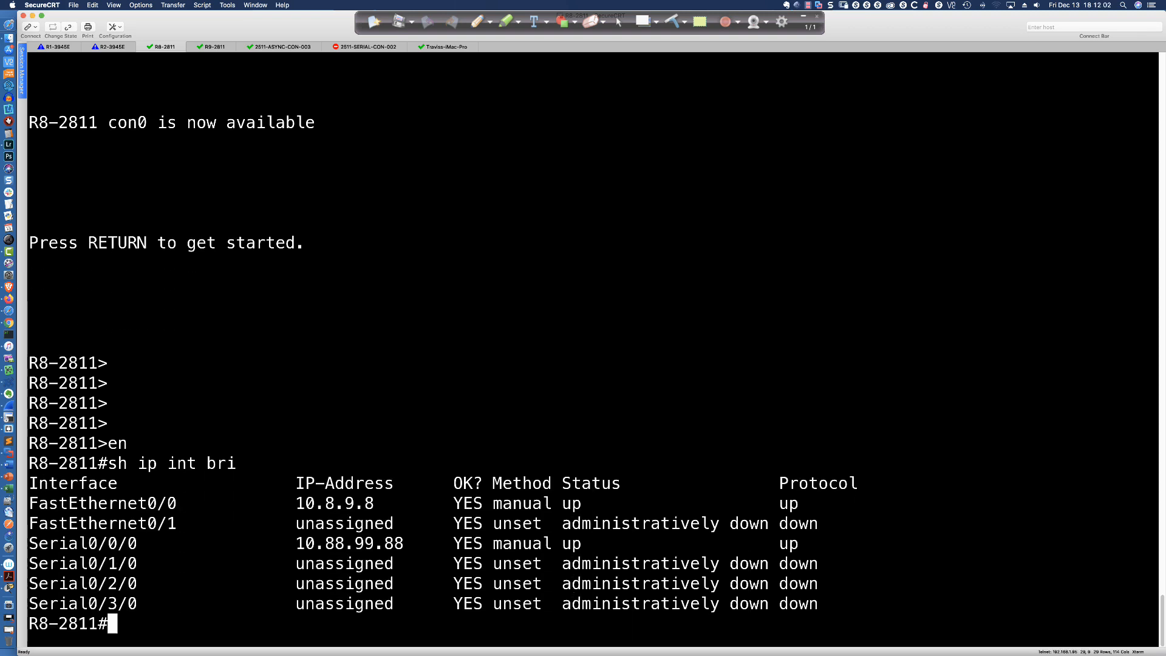
drag(97, 504, 394, 505)
drag(68, 543, 419, 544)
click(437, 451)
Start OSPF process 10 on R8-2811 and set its router ID to 0.0.0.8
text(conf t)
key(Return)
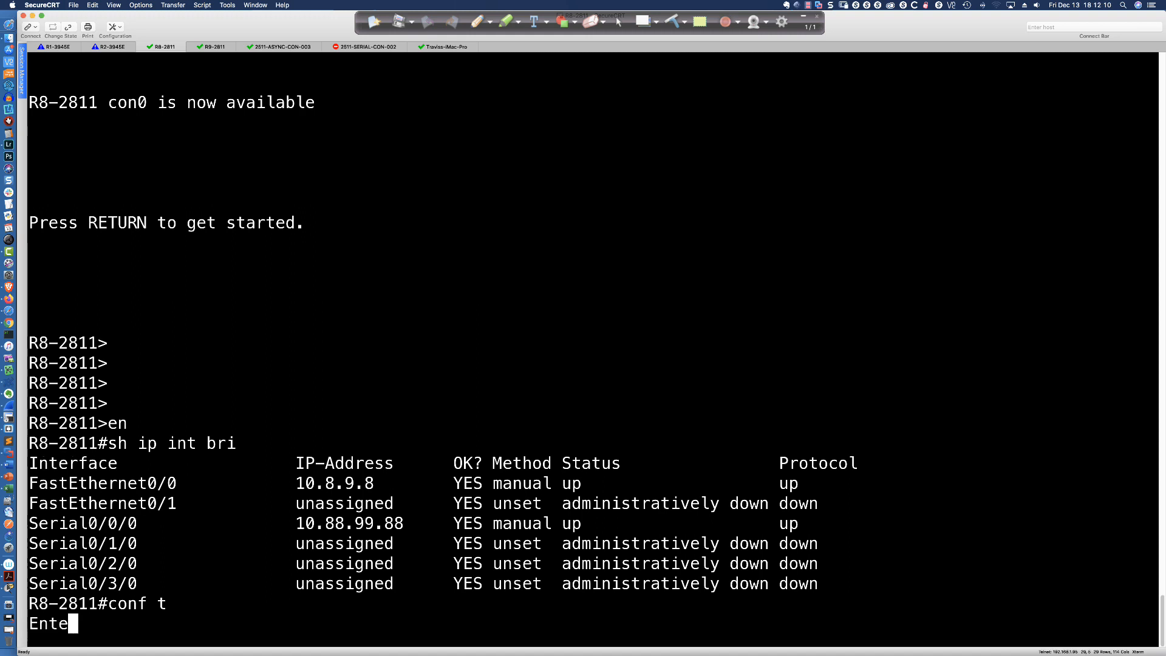
text(router ospf 10)
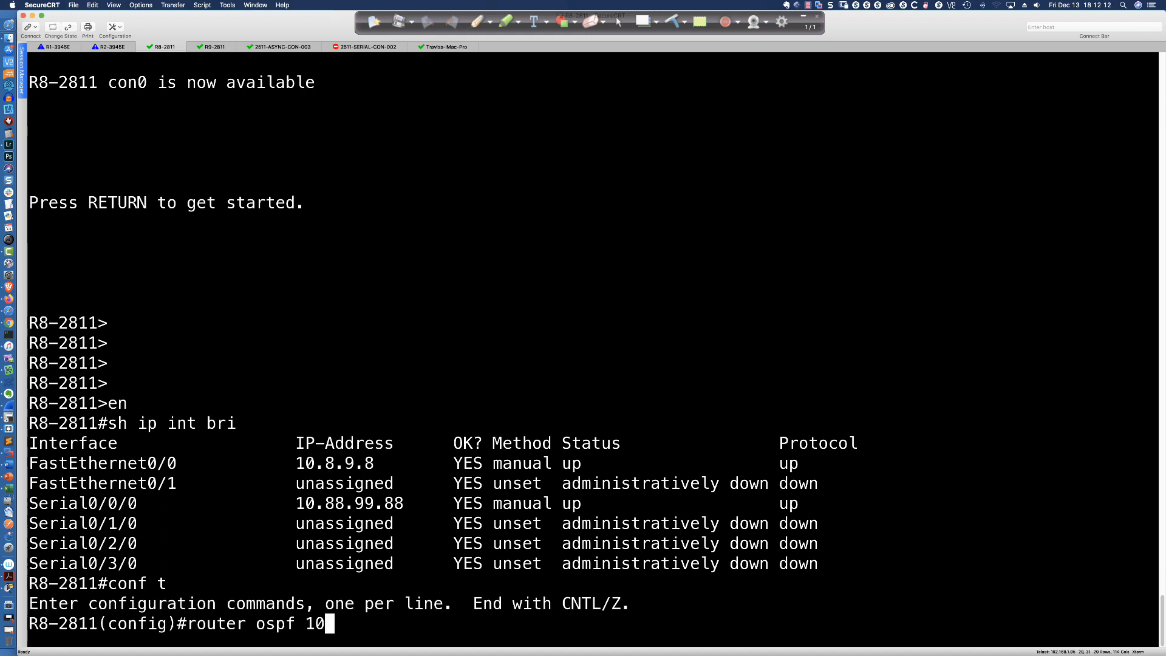
key(Return)
text(router)#rout)
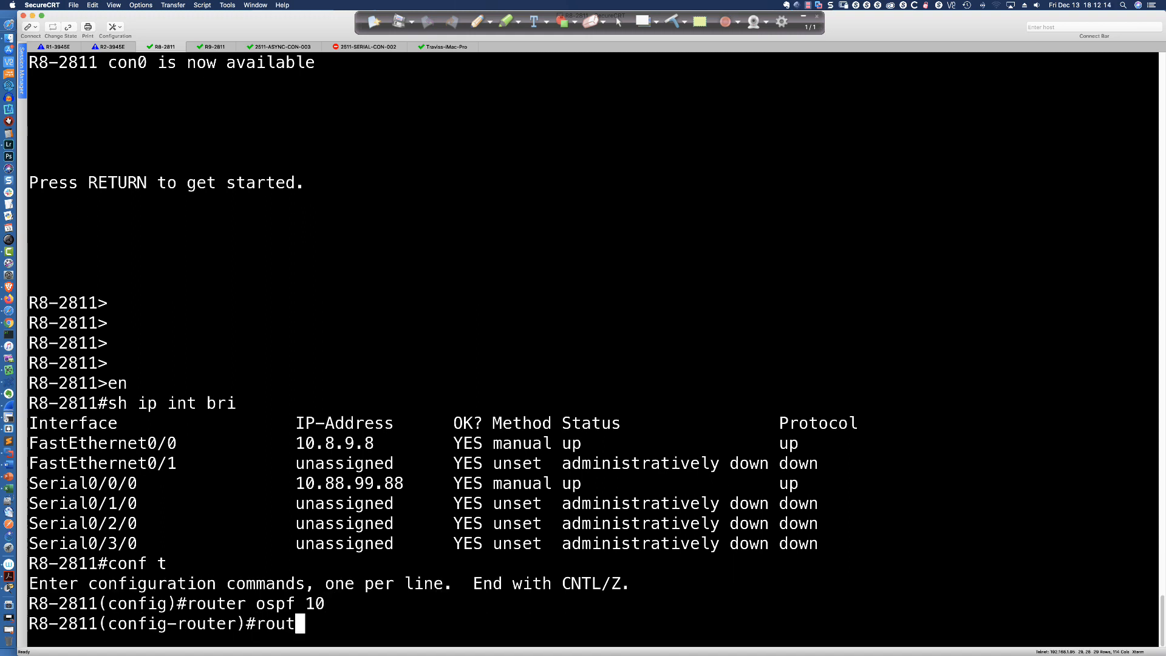
key(Return)
text(router-id 0.0.0.8)
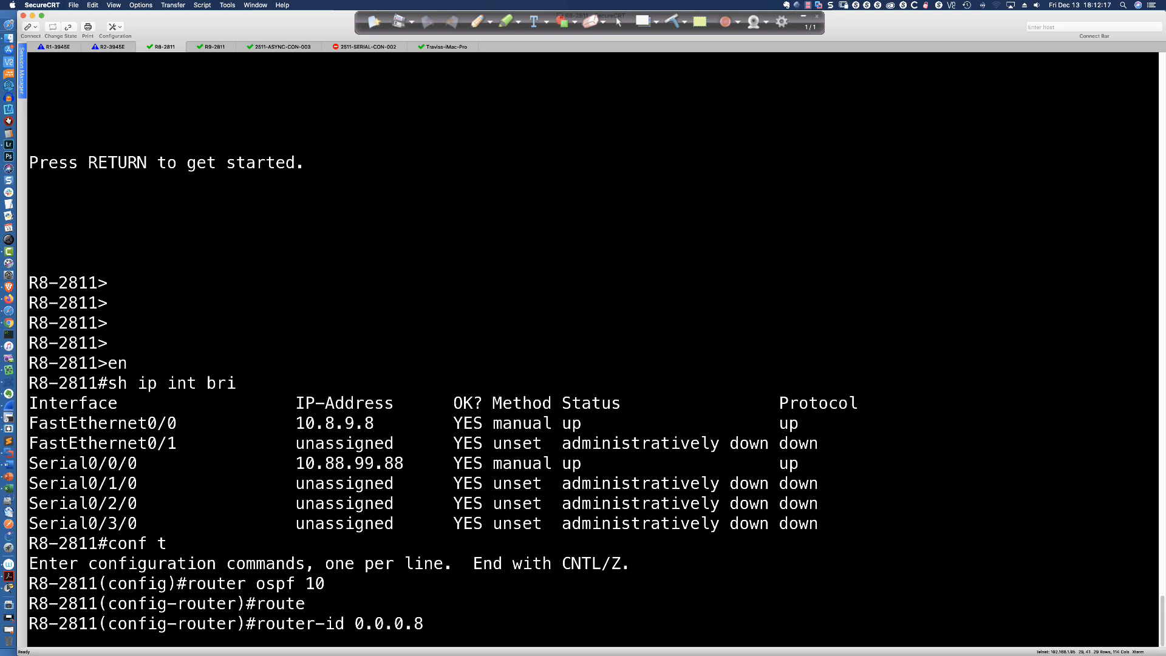
key(Return)
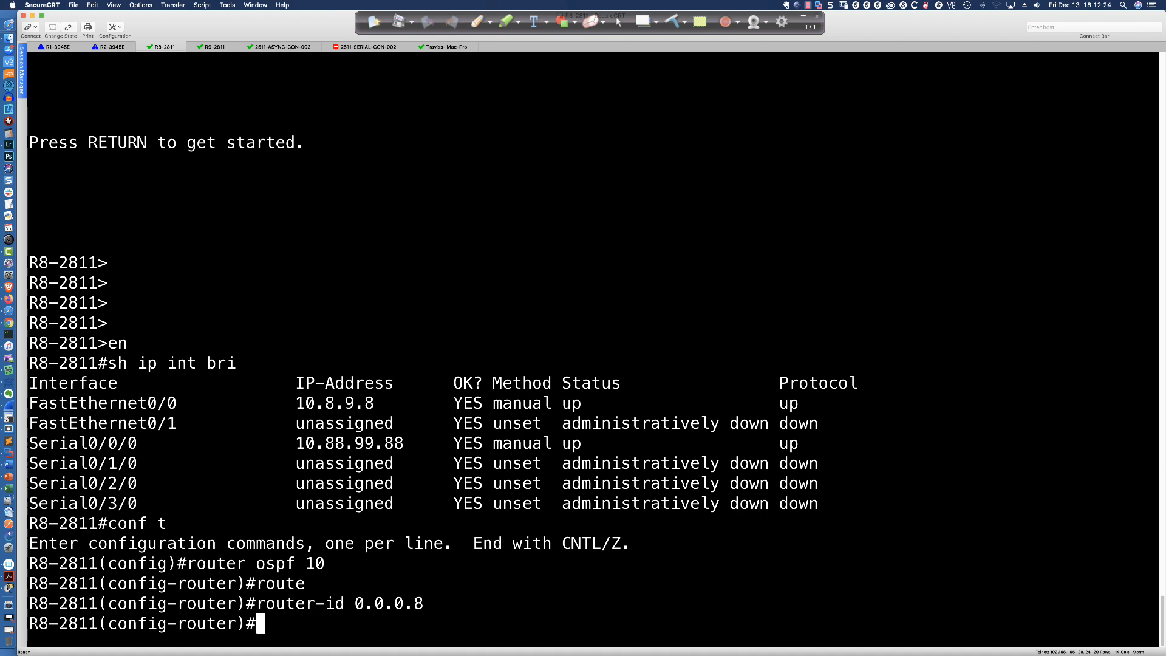
Add the quad-zero statement network 10.8.9.8 0.0.0.0 area 0 to R8-2811's OSPF process
text(net)
key(Tab)
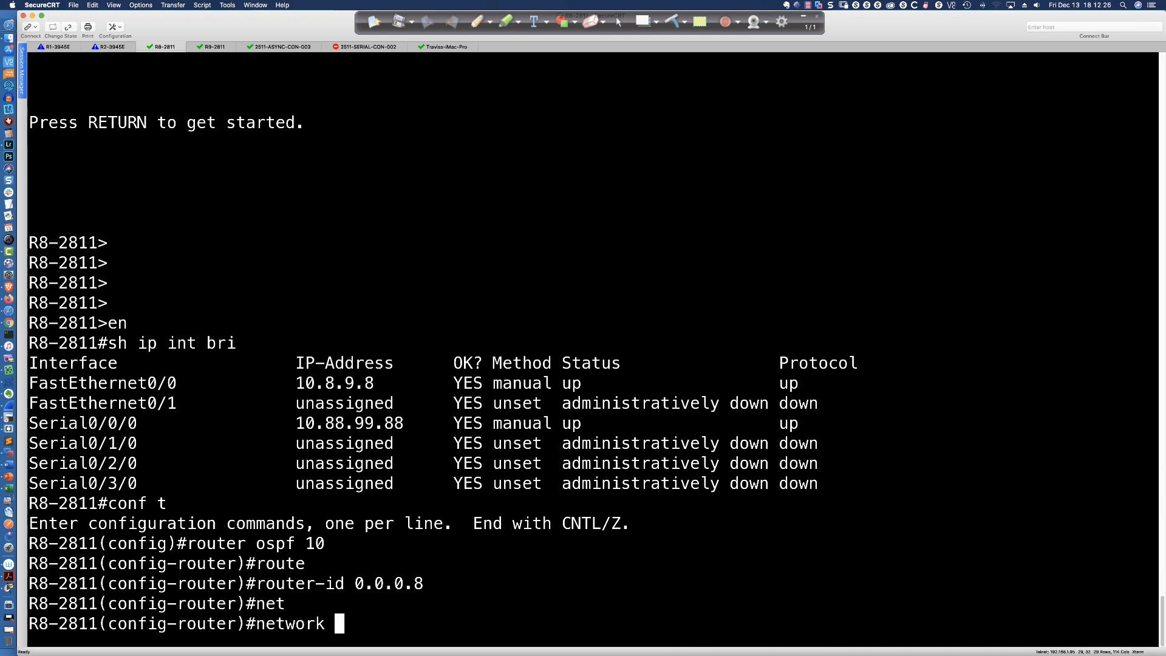
text(10.8.9.8)
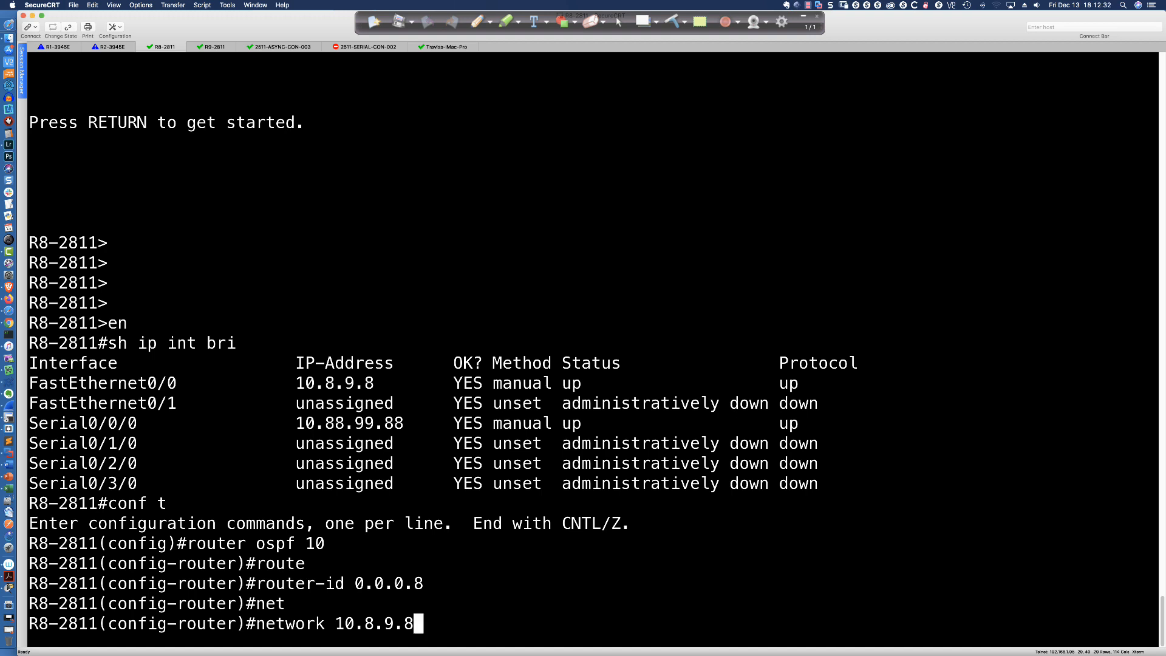
text( 0.0.0.0)
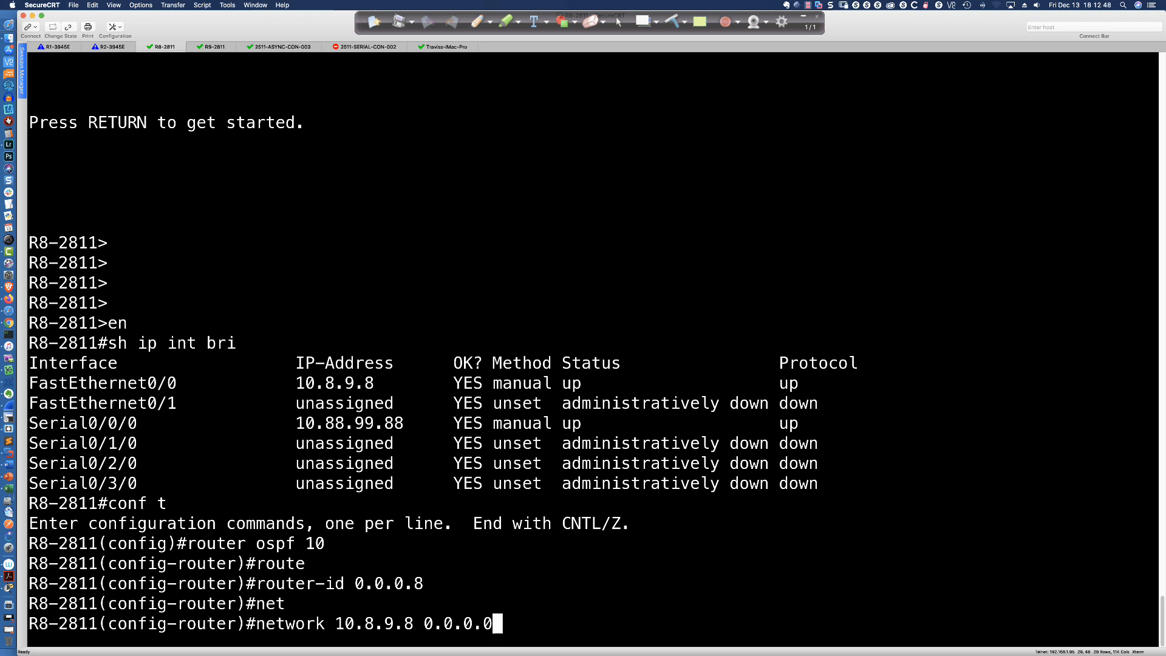
text(area 0)
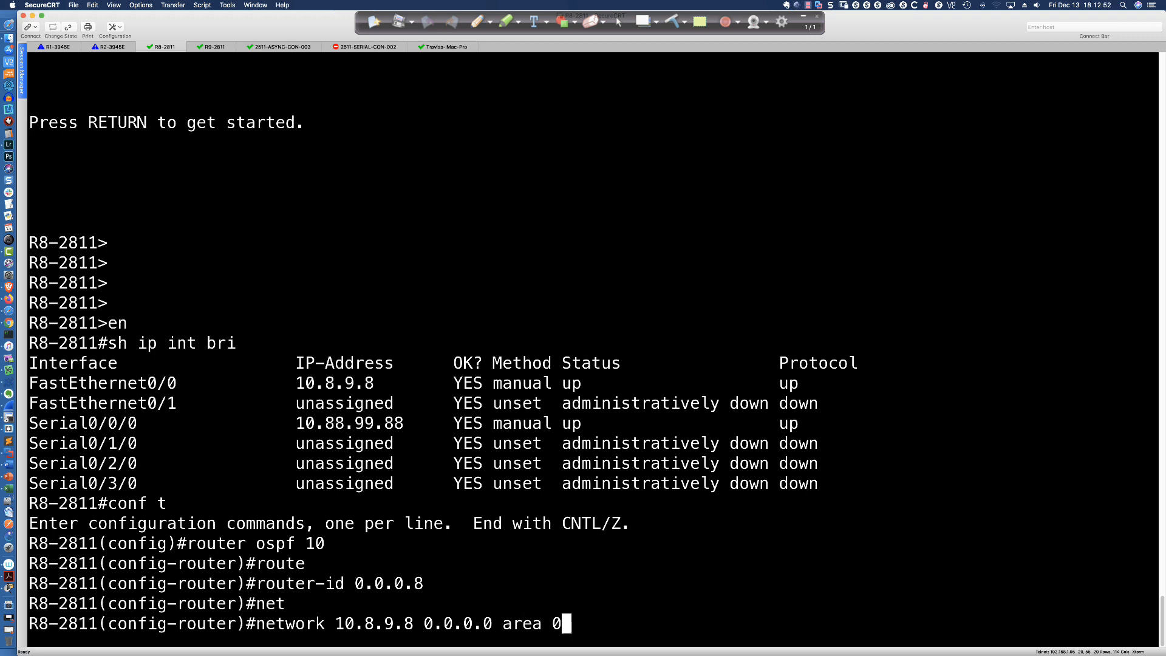
key(Return)
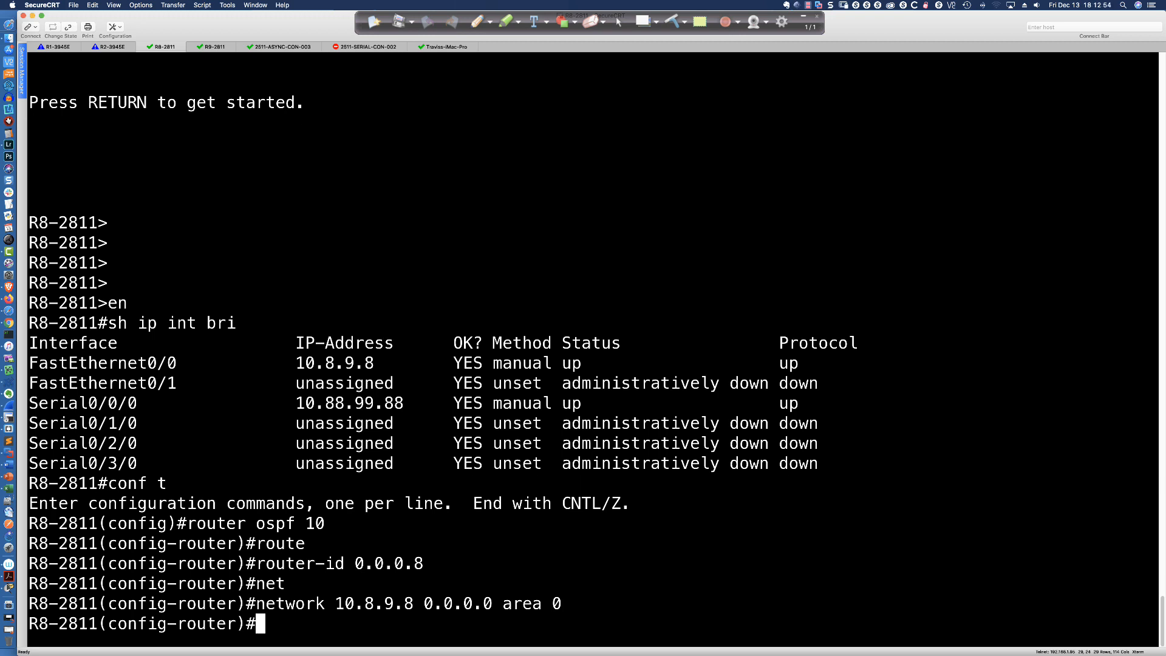
Leave configuration mode on R8-2811, list the debug ip ospf options, and turn on OSPF packet debugging
text(end)
key(Return)
text(debug ip ospf ?)
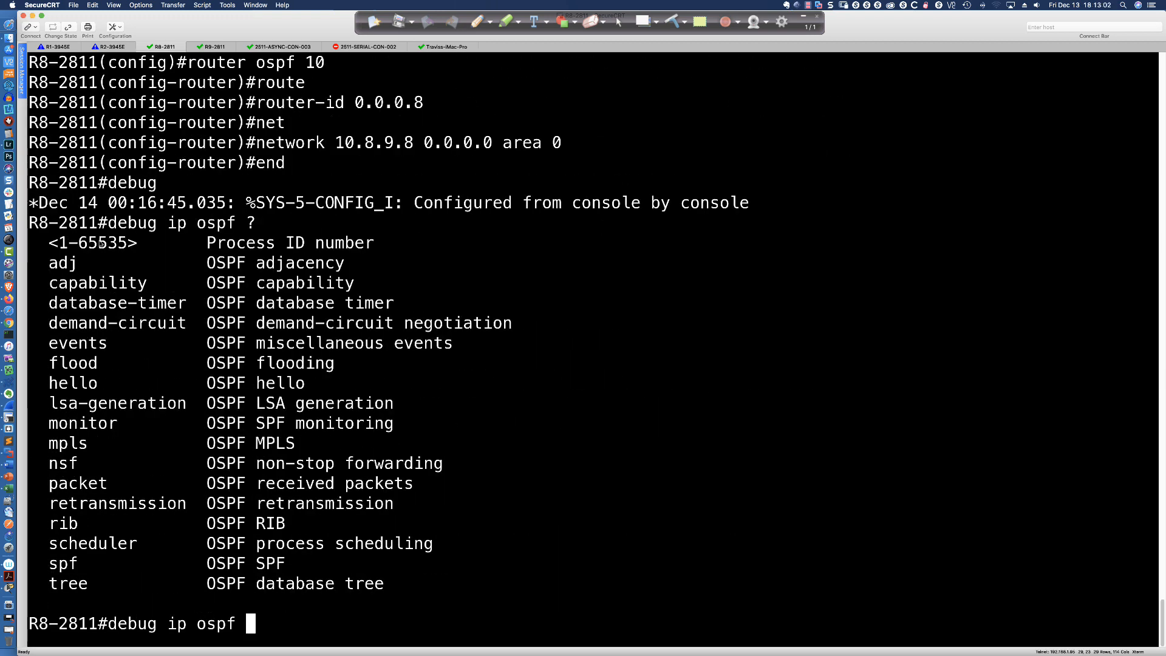
drag(59, 222, 409, 577)
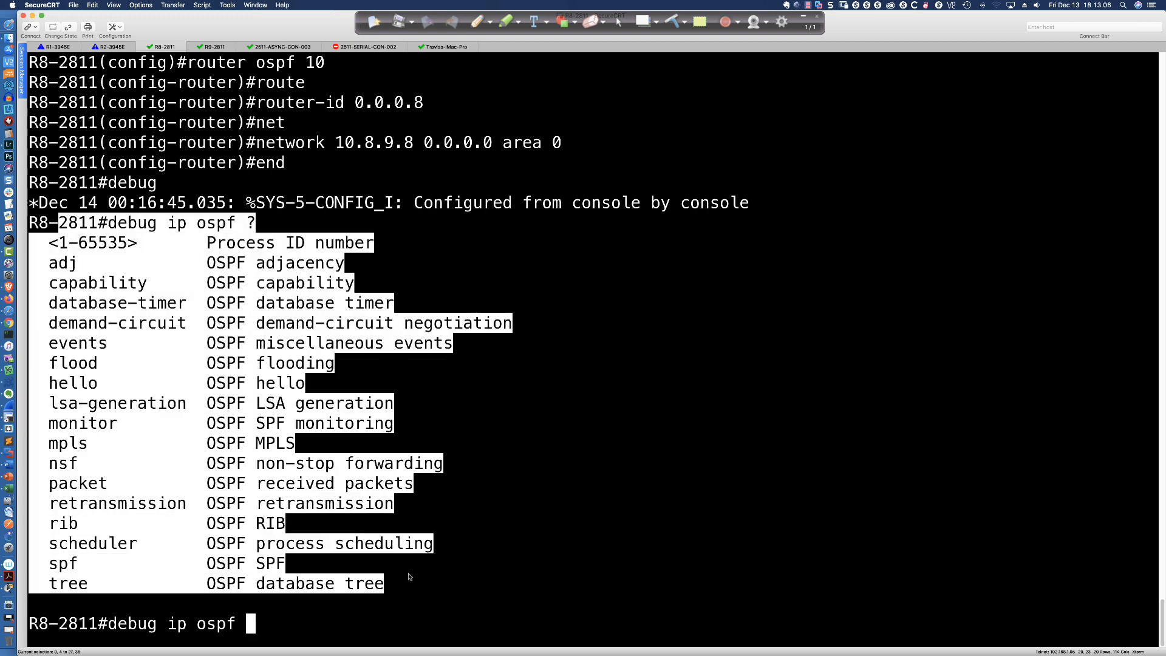
click(379, 496)
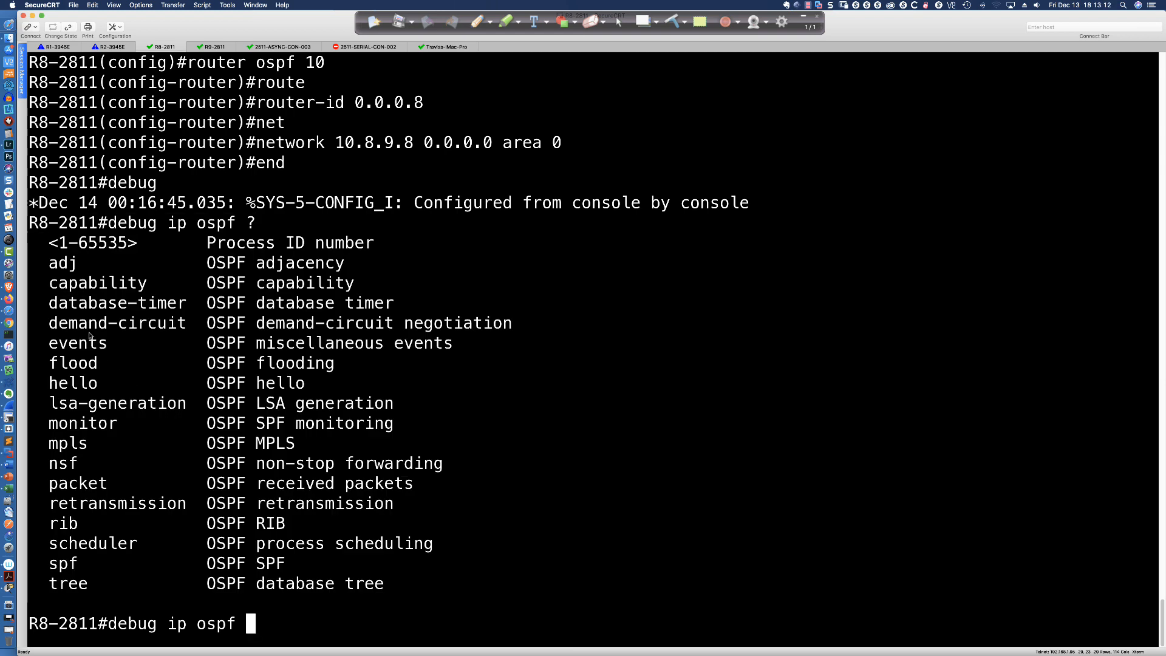
text(packet)
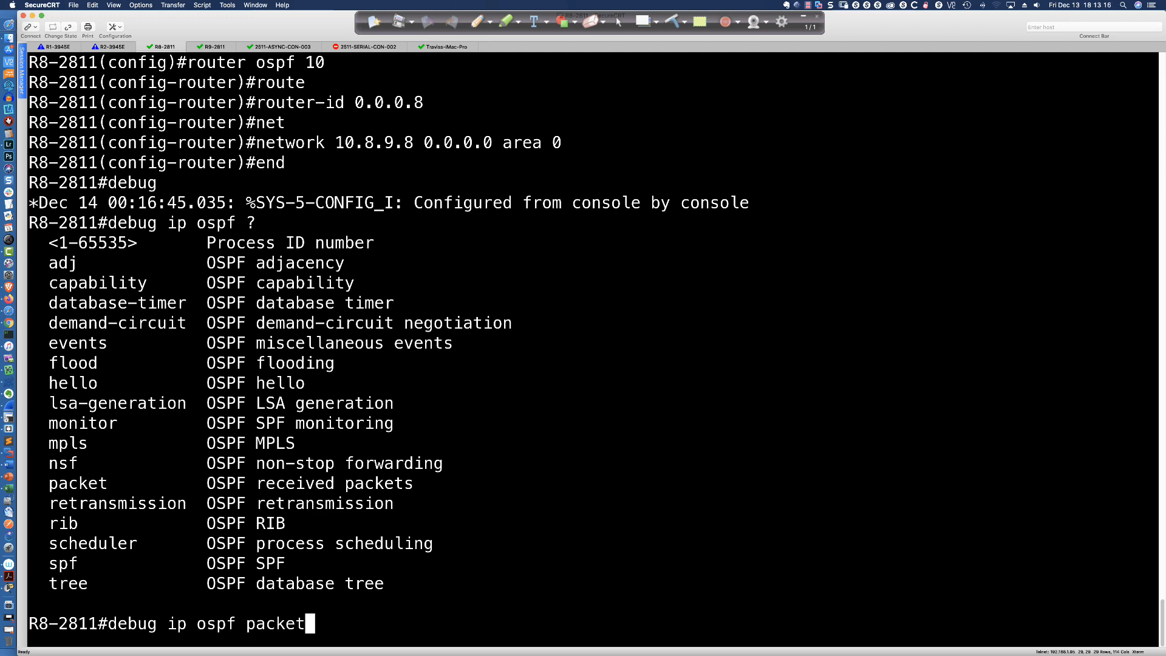
key(Return)
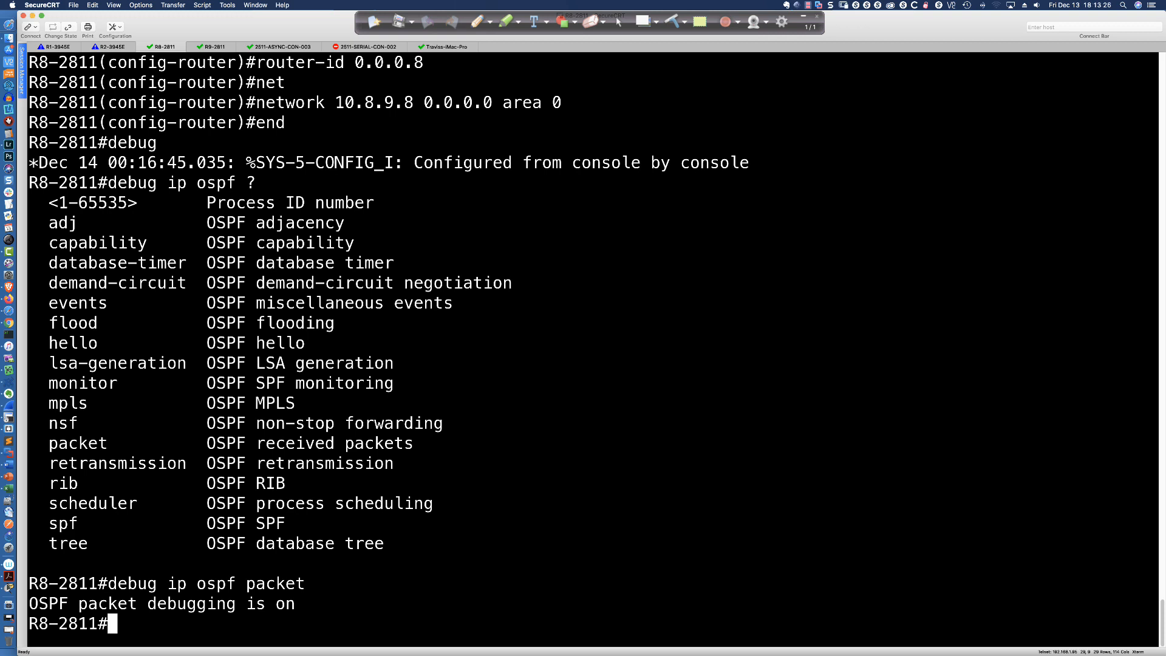
Turn on OSPF hello debugging on R8-2811 with debug ip ospf hello
key(Up)
key(BackSpace)
key(BackSpace)
key(BackSpace)
key(BackSpace)
key(BackSpace)
key(BackSpace)
text(hjel)
key(BackSpace)
key(BackSpace)
key(BackSpace)
text(ello)
key(Return)
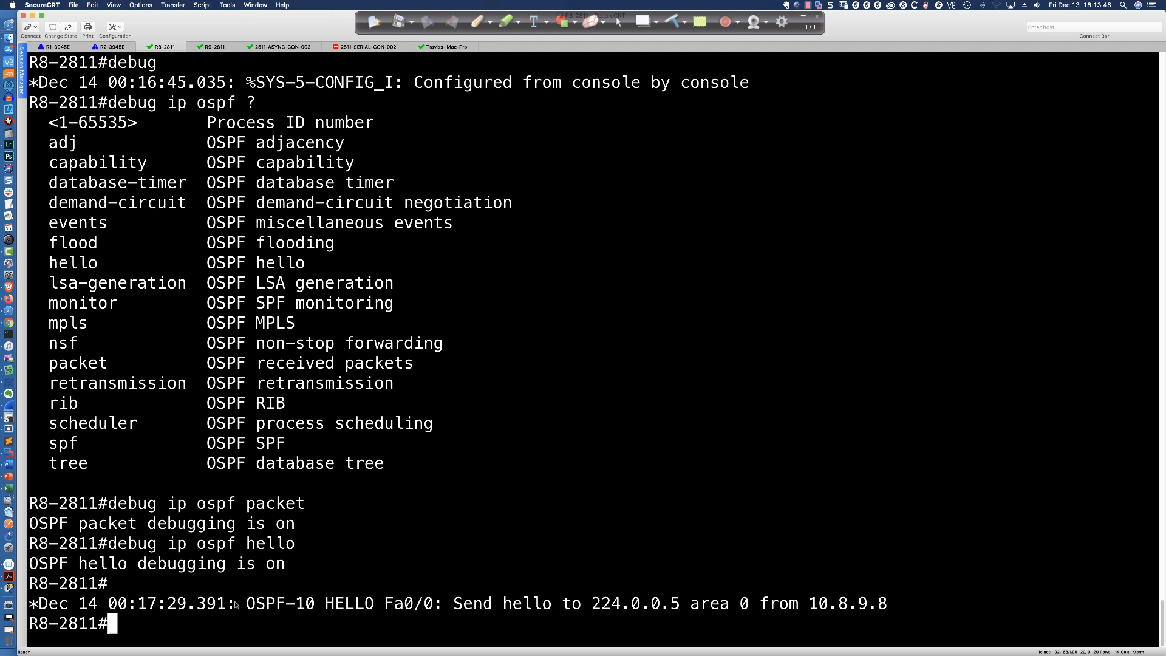
Examine the timestamps and multicast destination address in R8-2811's hello debug messages
drag(112, 603, 236, 604)
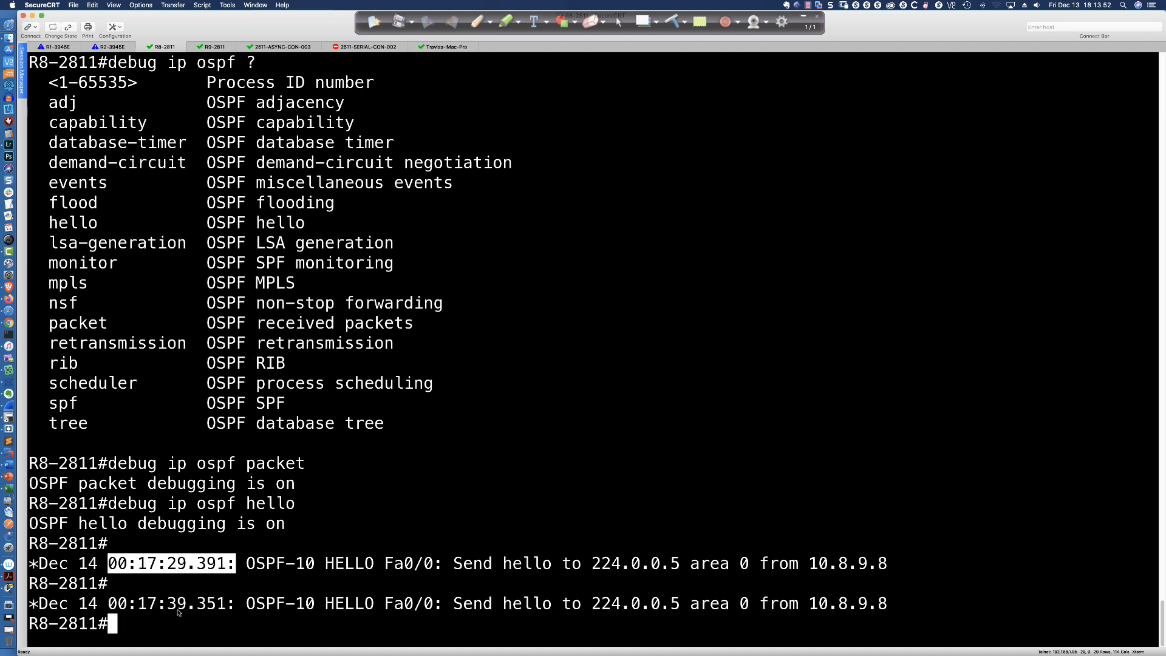
drag(168, 604, 228, 606)
click(182, 602)
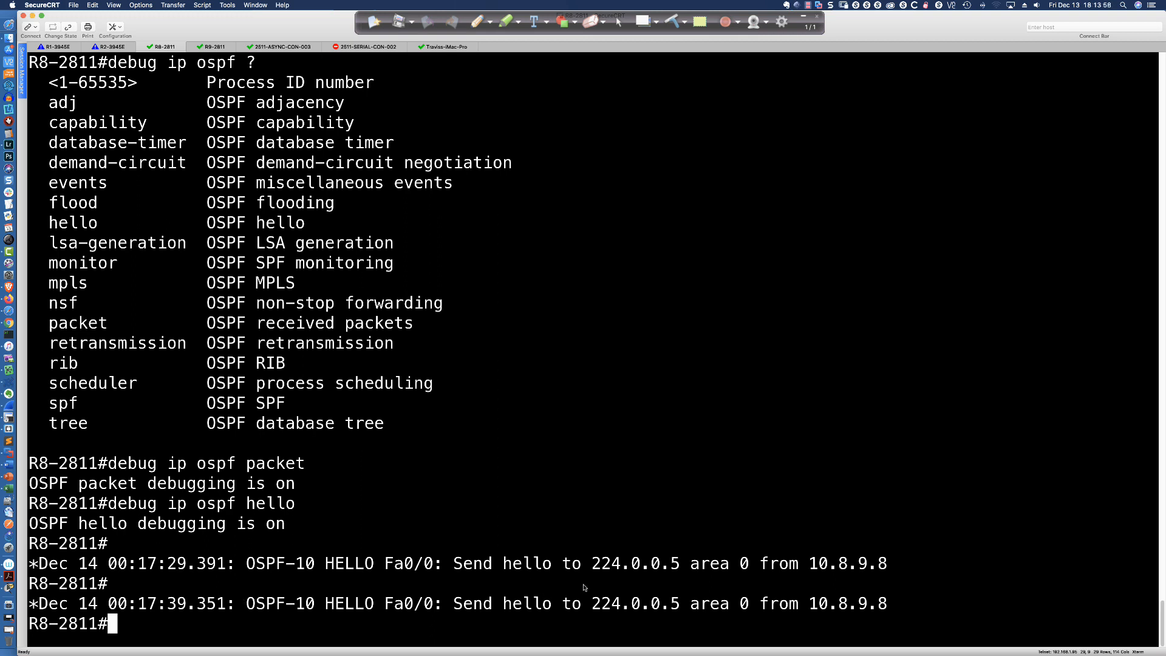
drag(593, 565, 681, 568)
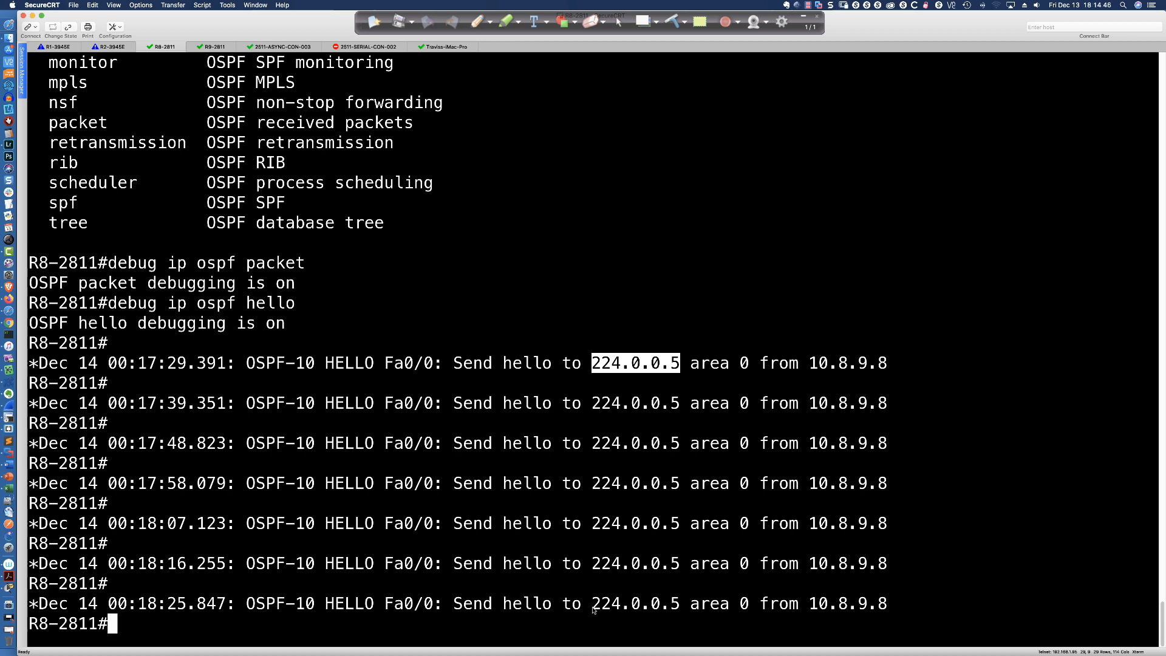
click(635, 589)
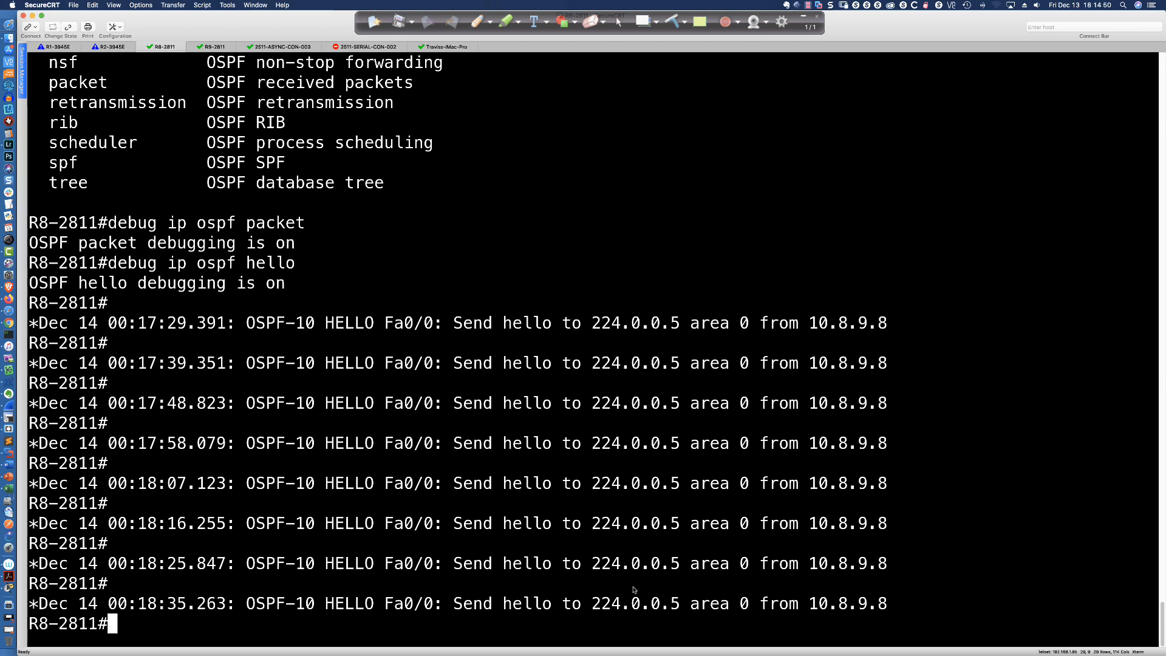
Switch to Wireshark, start a new capture, select the OSPF Hello packet from 10.8.9.8, and stop capturing
key(super+Tab)
key(super+Tab)
key(super+Tab)
key(super+Tab)
key(super+Tab)
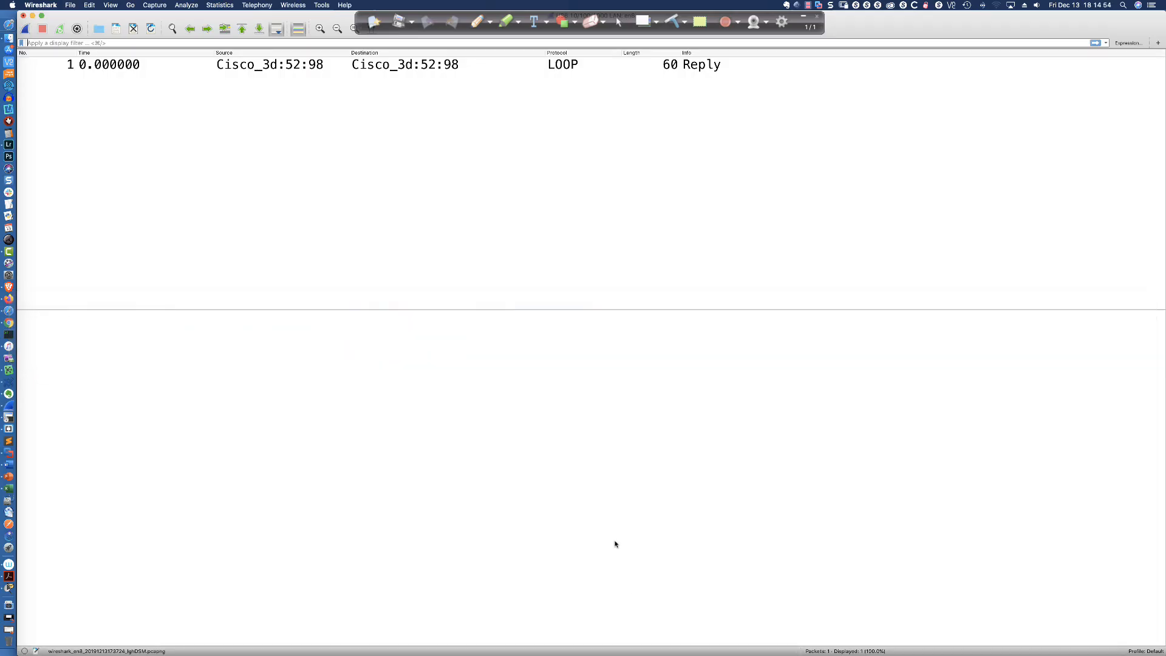
click(26, 28)
click(555, 339)
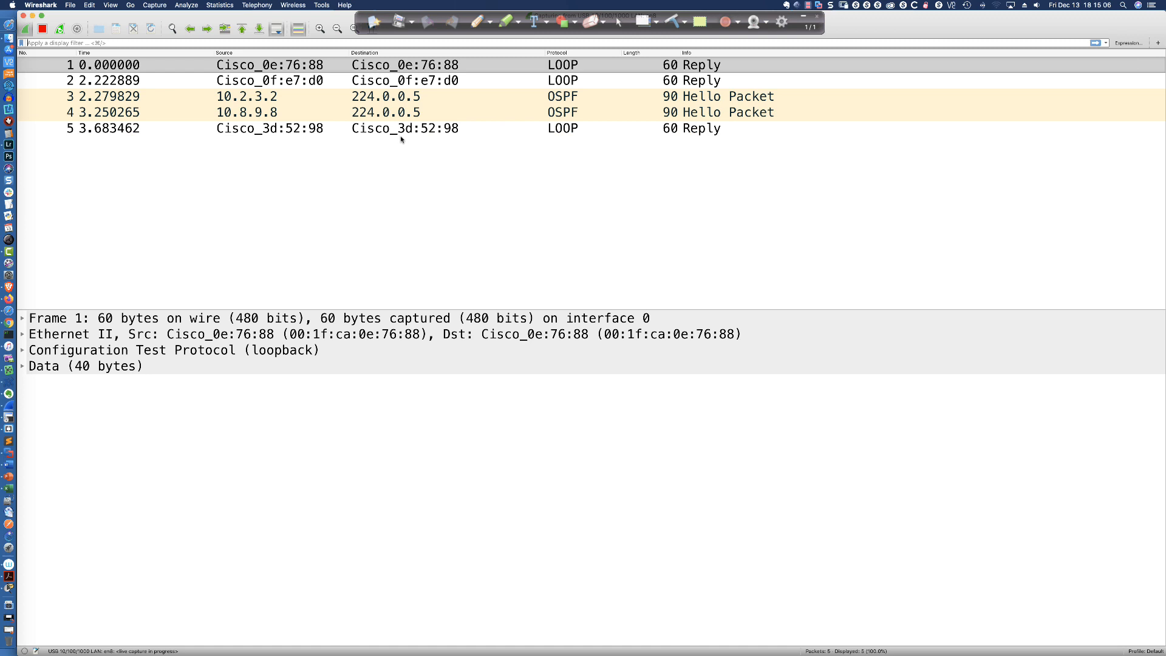
click(245, 116)
click(42, 29)
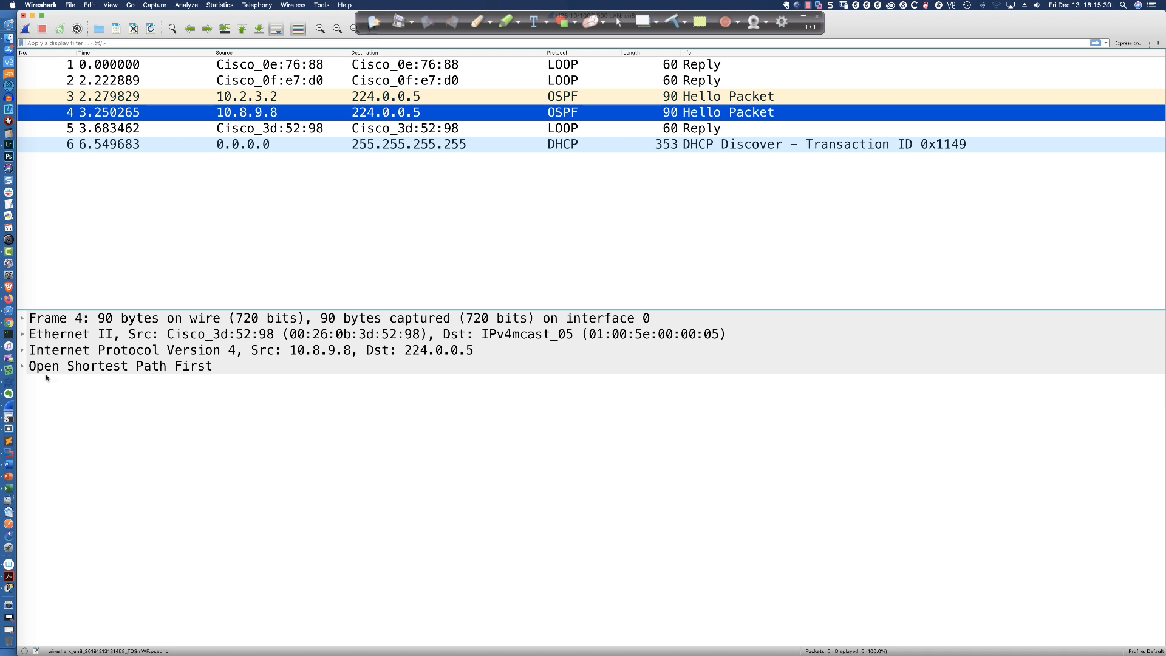
Expand the OSPF Header of the 10.8.9.8 Hello packet and examine its version, source router, area ID and authentication type
click(22, 367)
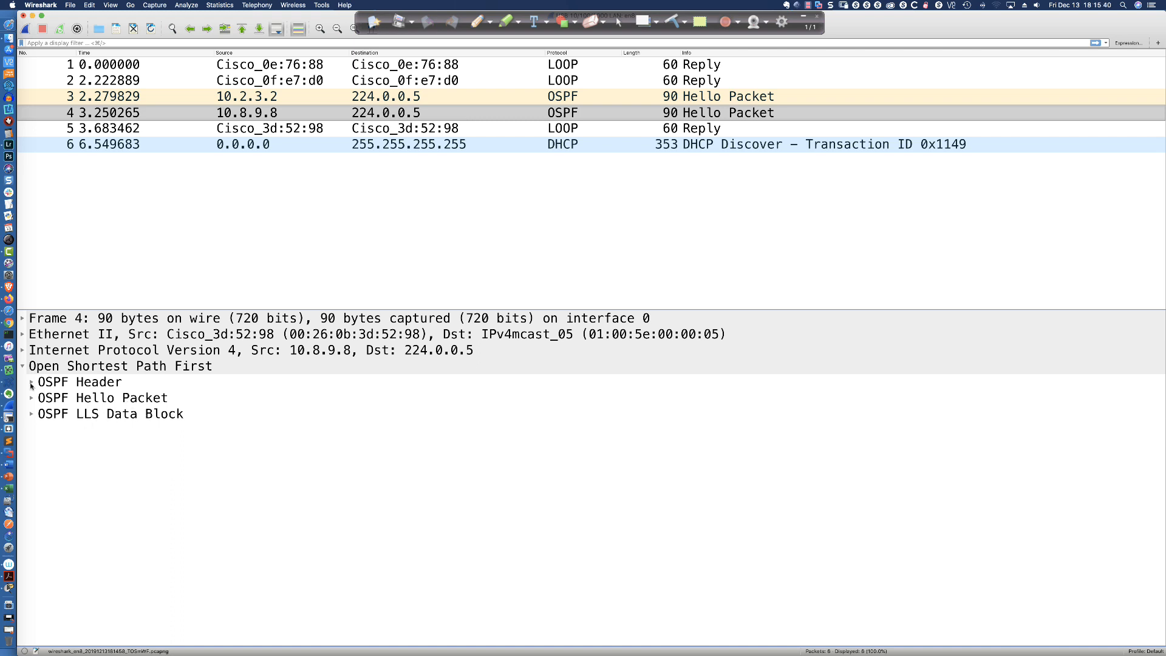
click(31, 384)
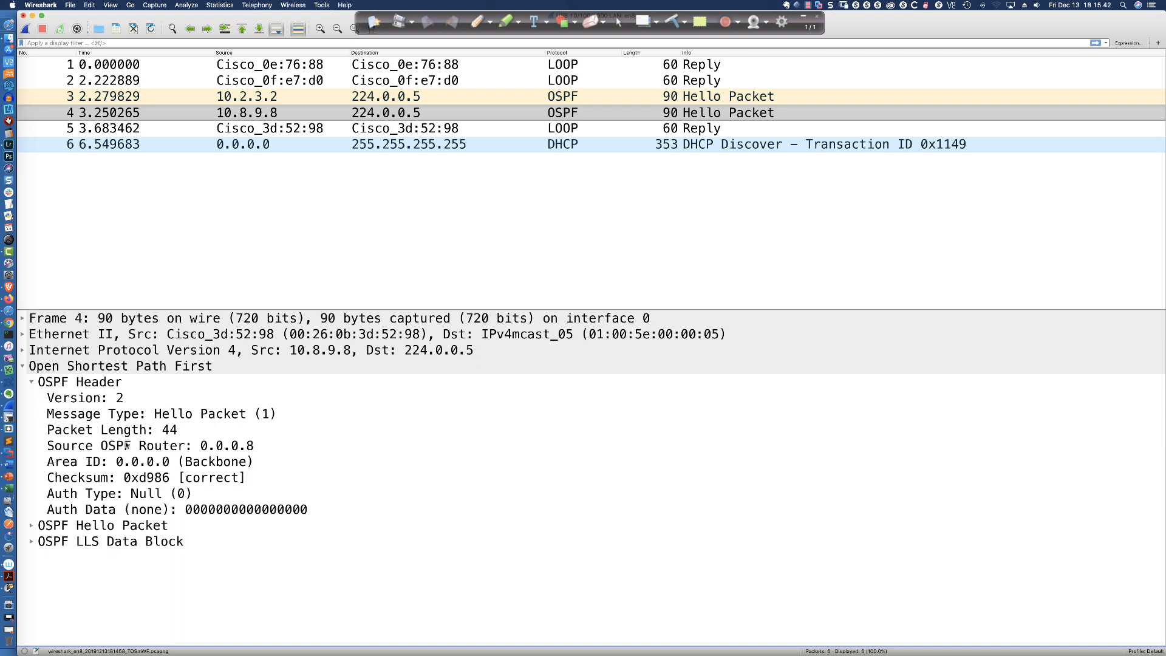
click(103, 401)
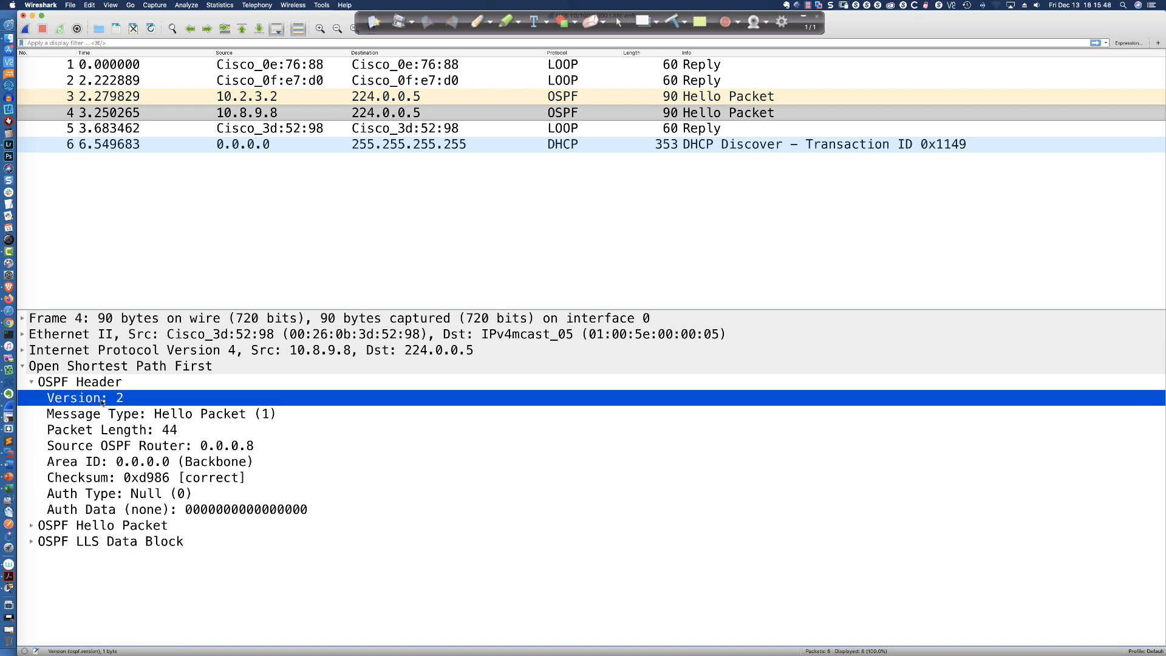
click(133, 447)
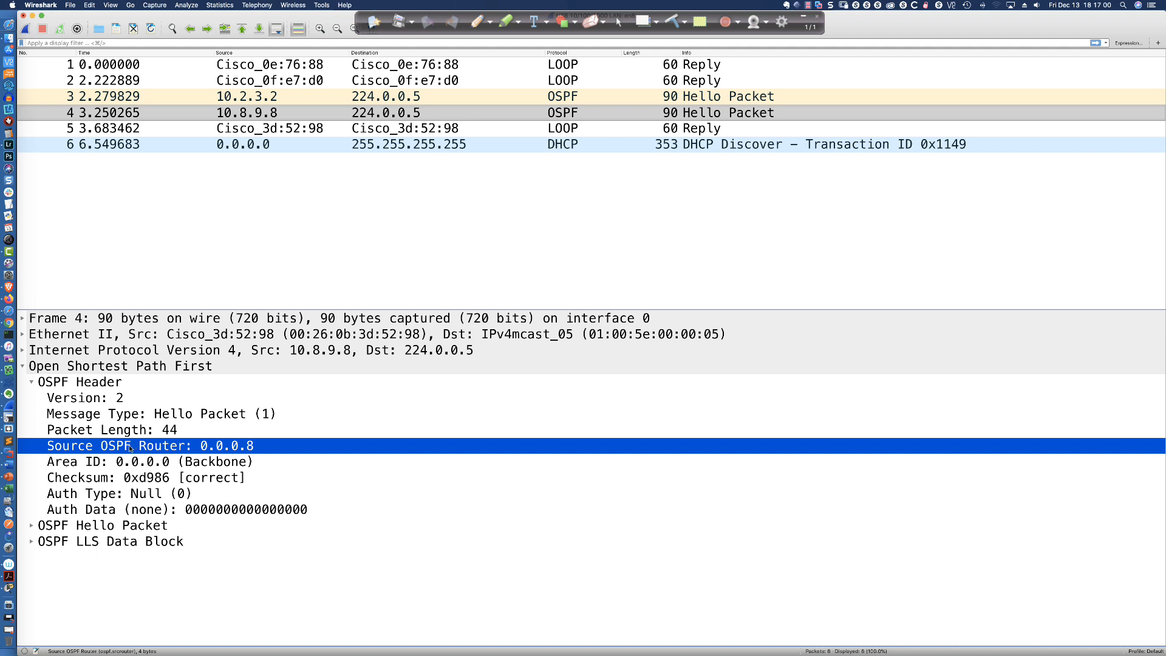
click(101, 464)
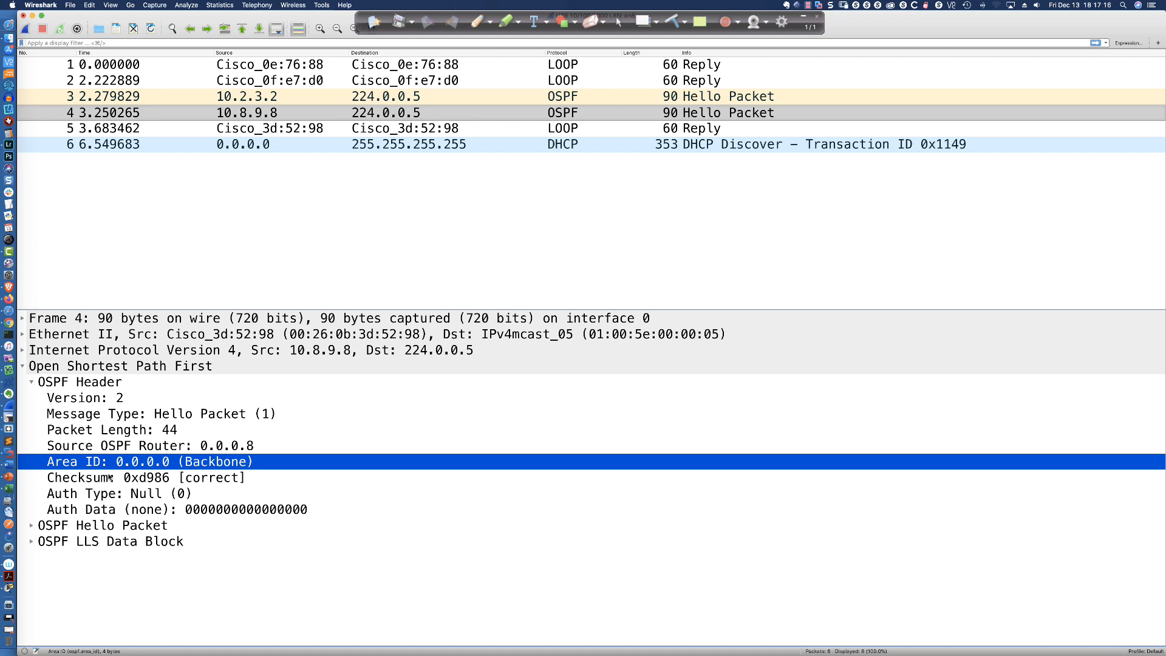
click(95, 495)
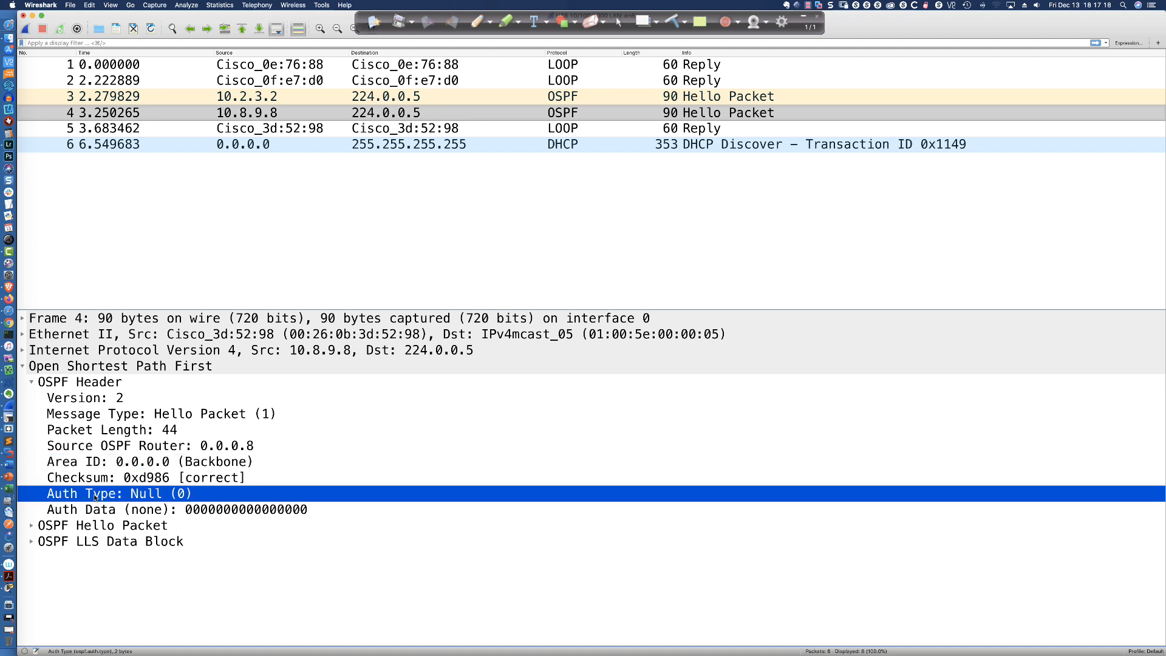
Expand the OSPF Hello Packet section and examine its network mask, hello and dead intervals, options, router priority, DR and BDR fields
click(32, 528)
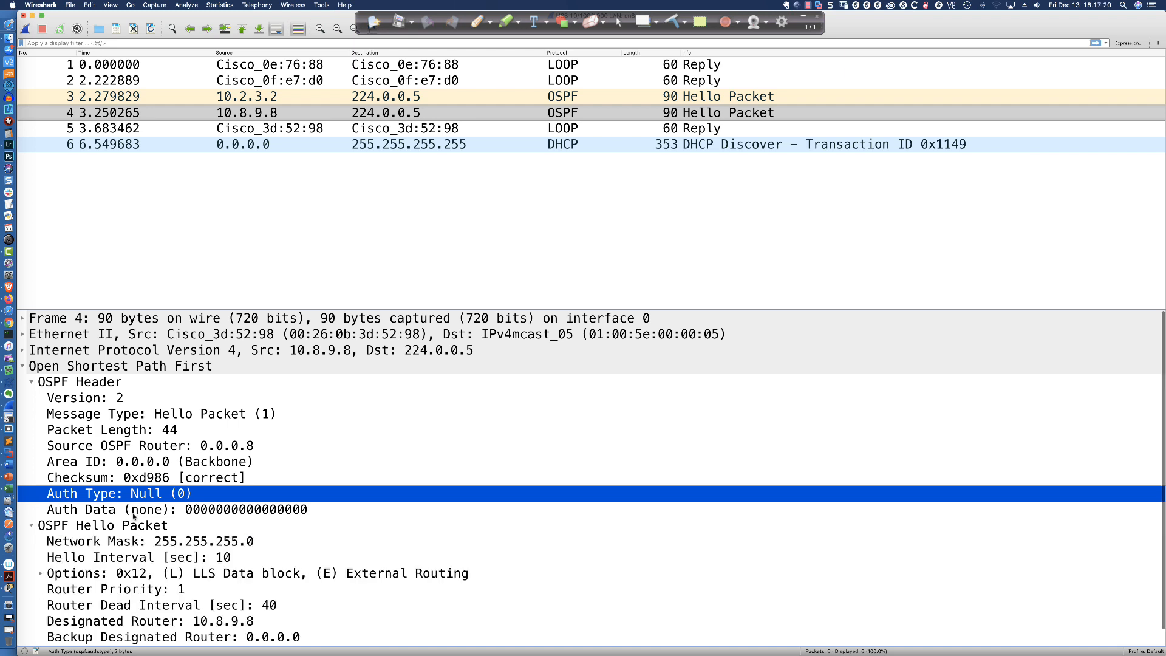
scroll(137, 515, down, 1)
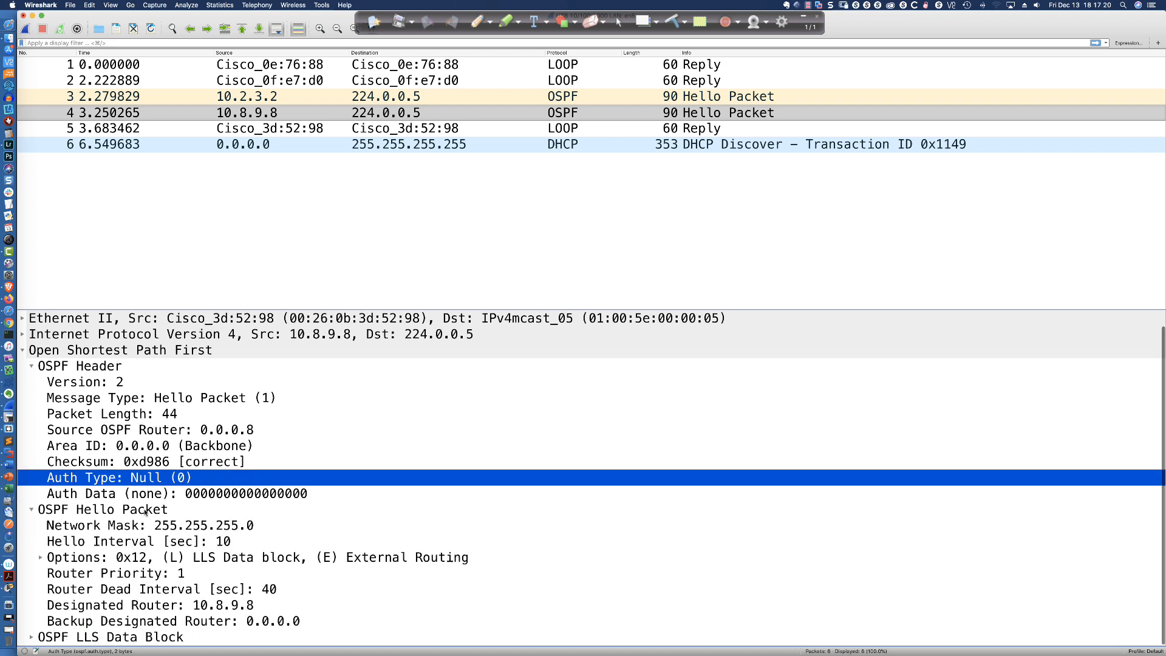
click(204, 525)
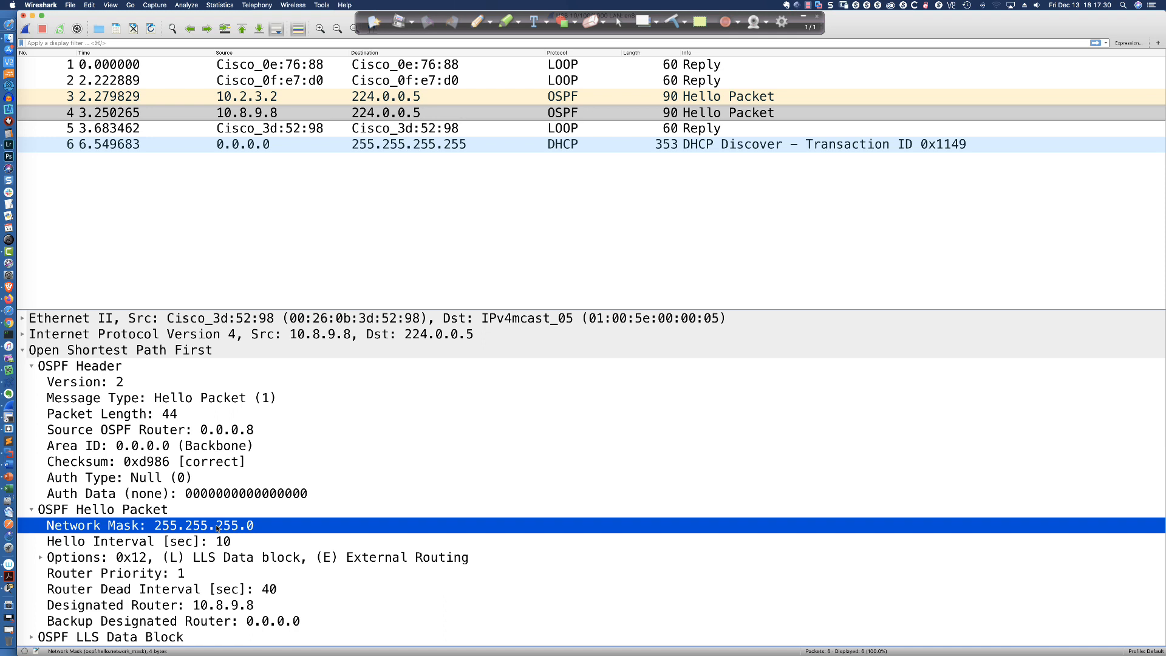
click(145, 541)
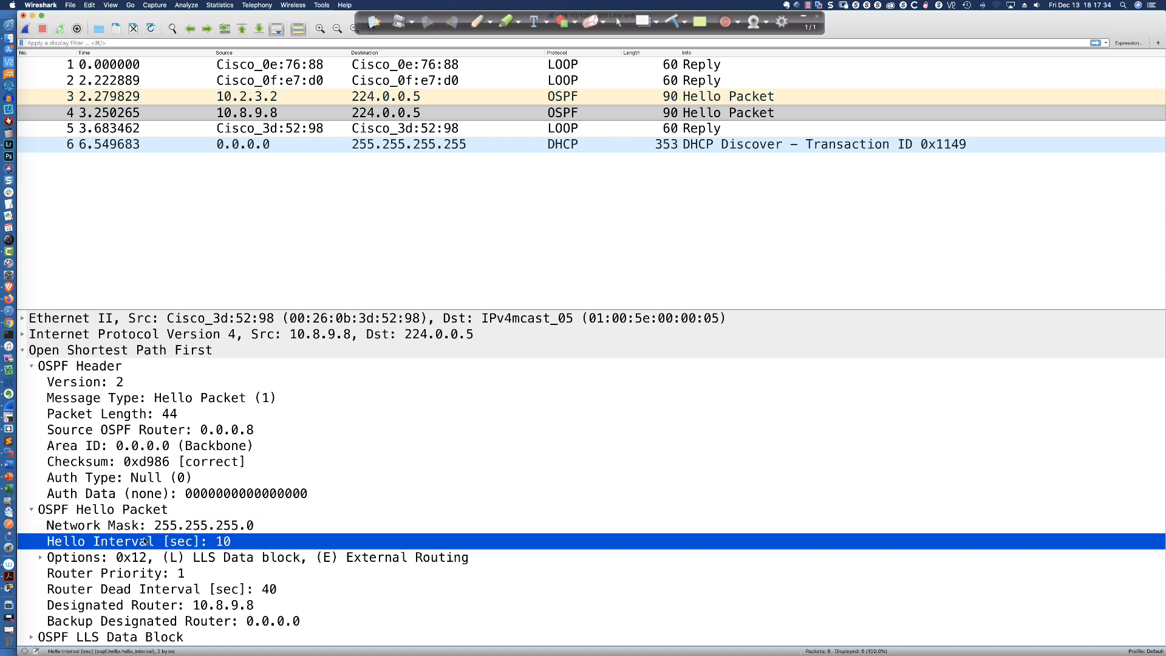
click(88, 558)
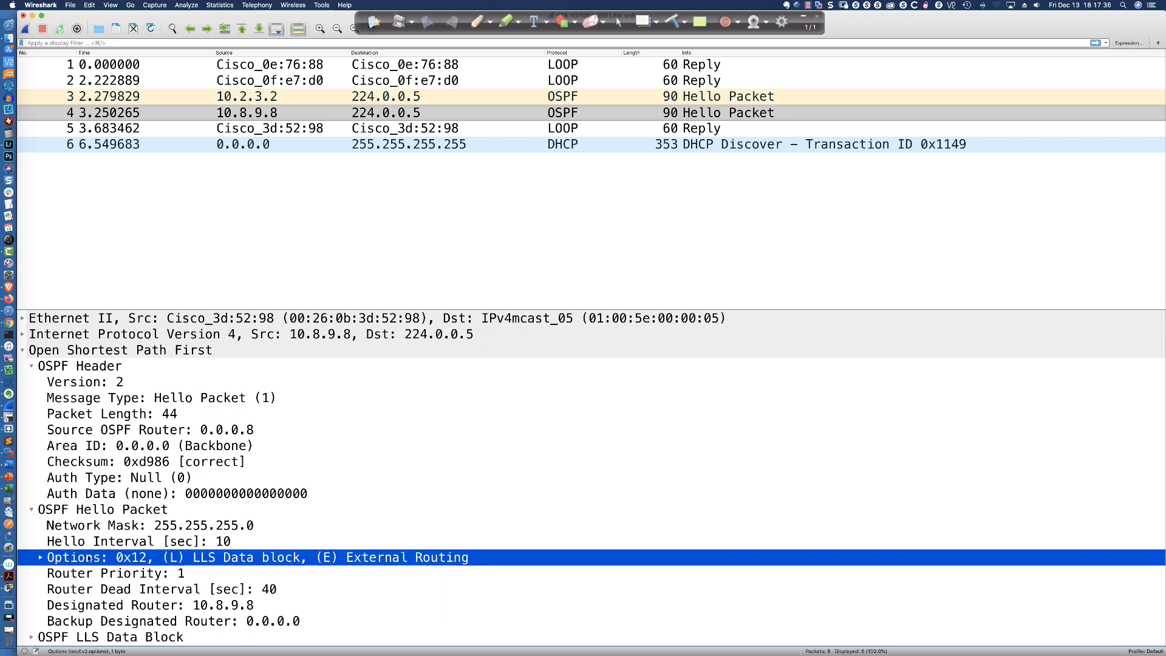
click(110, 575)
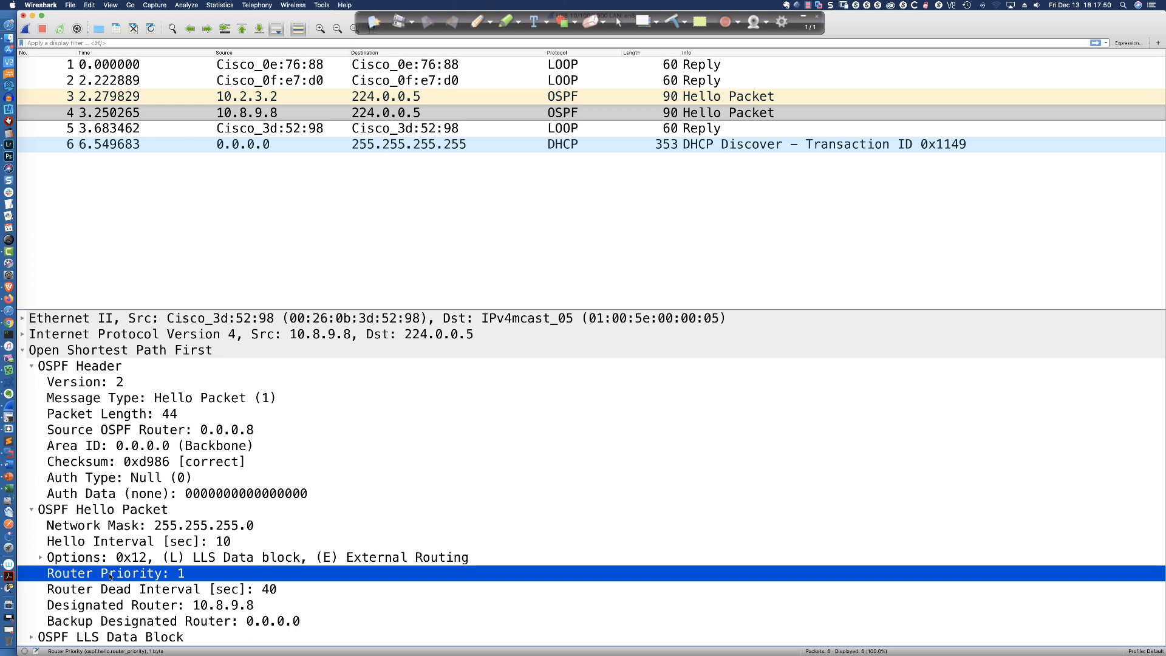
click(118, 590)
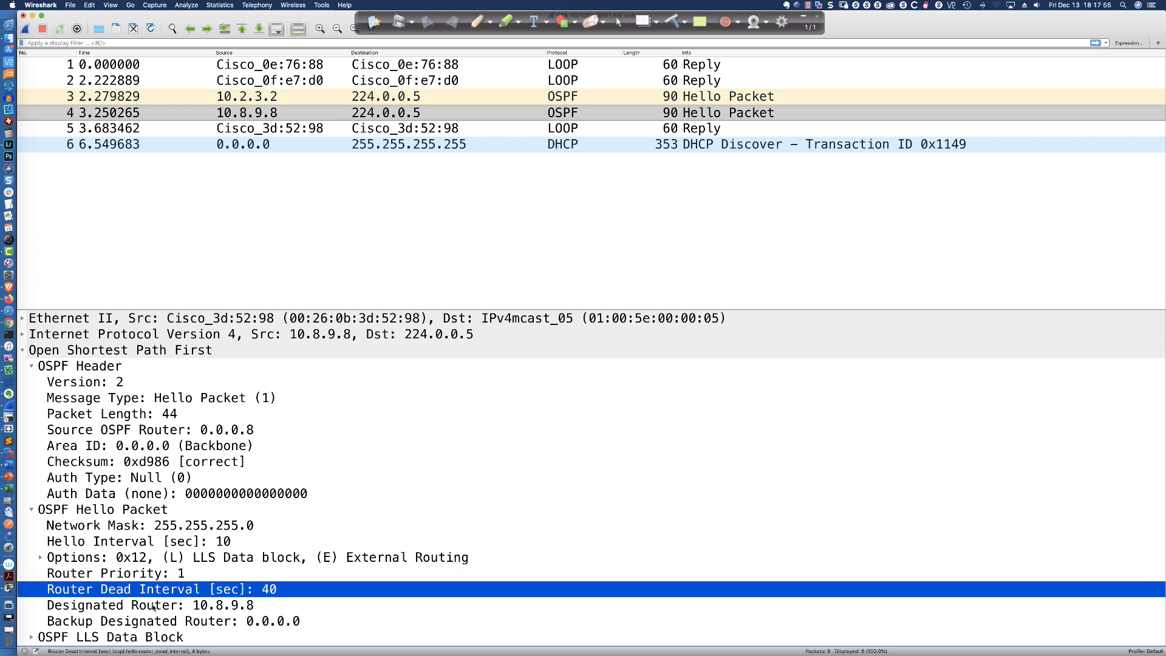
click(155, 607)
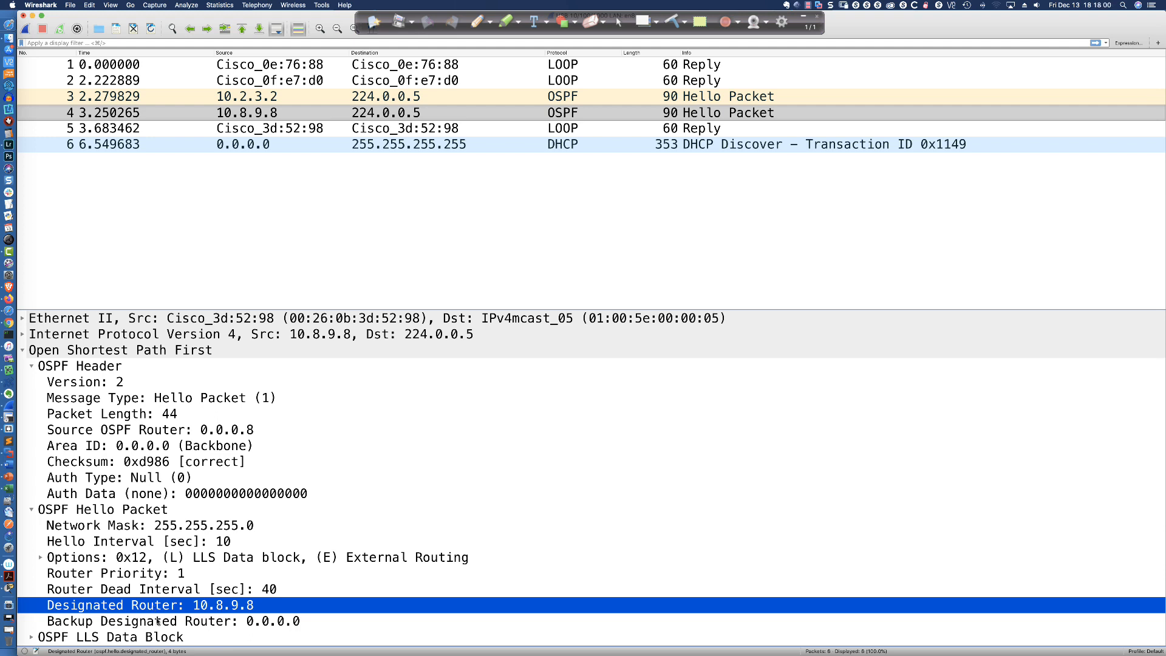
click(157, 622)
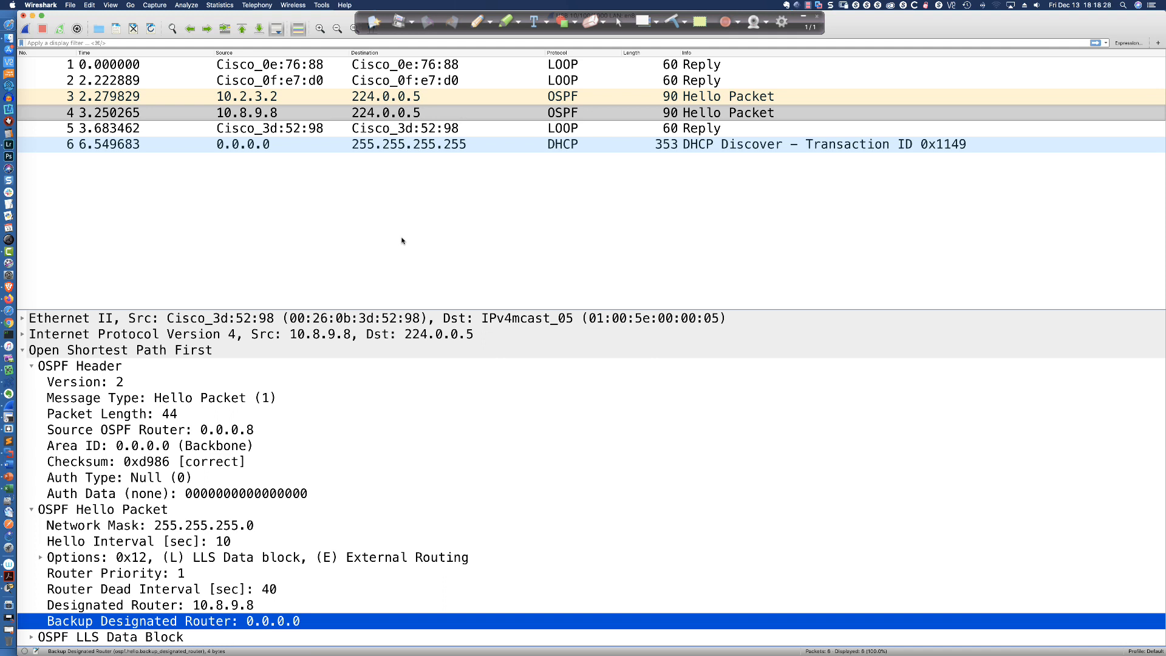
Switch to Packet Tracer and bring up R2's command line at its OSPF router configuration prompt
key(super+Tab)
key(super+Tab)
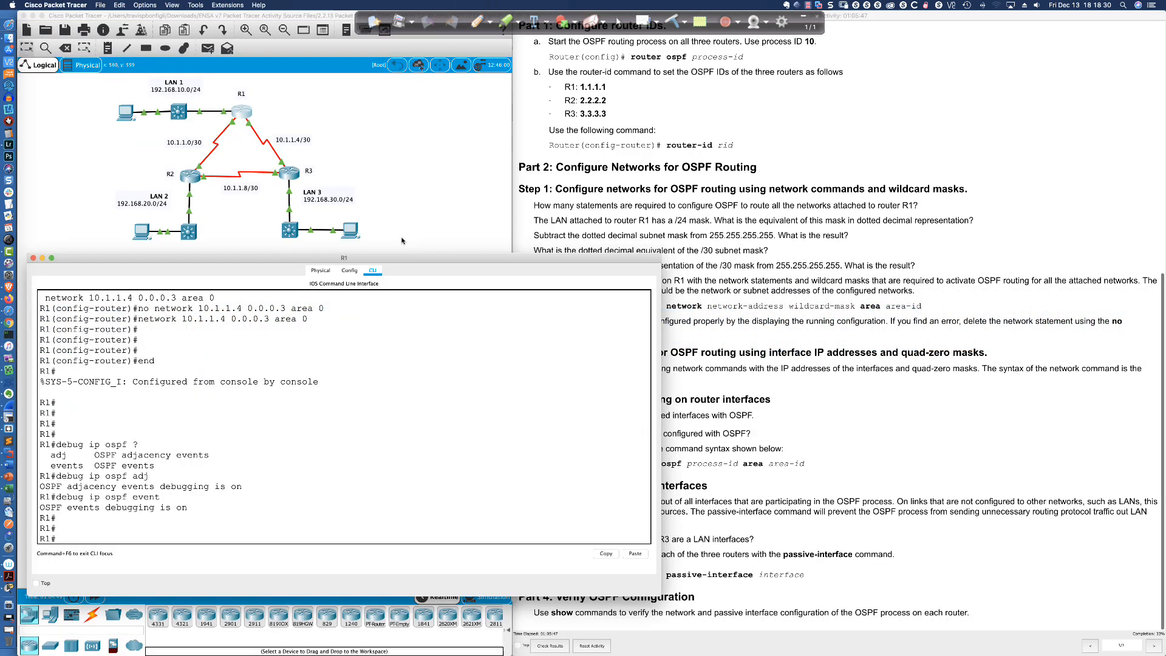
scroll(421, 424, up, 1)
scroll(420, 424, down, 2)
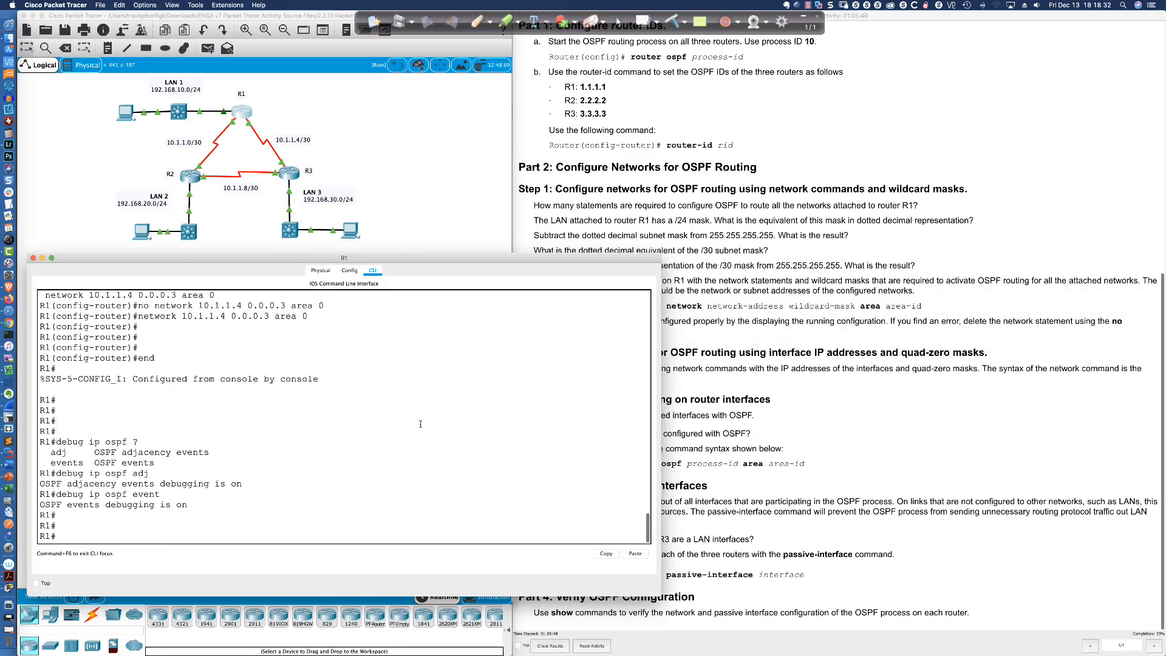
scroll(418, 419, up, 2)
scroll(410, 400, down, 2)
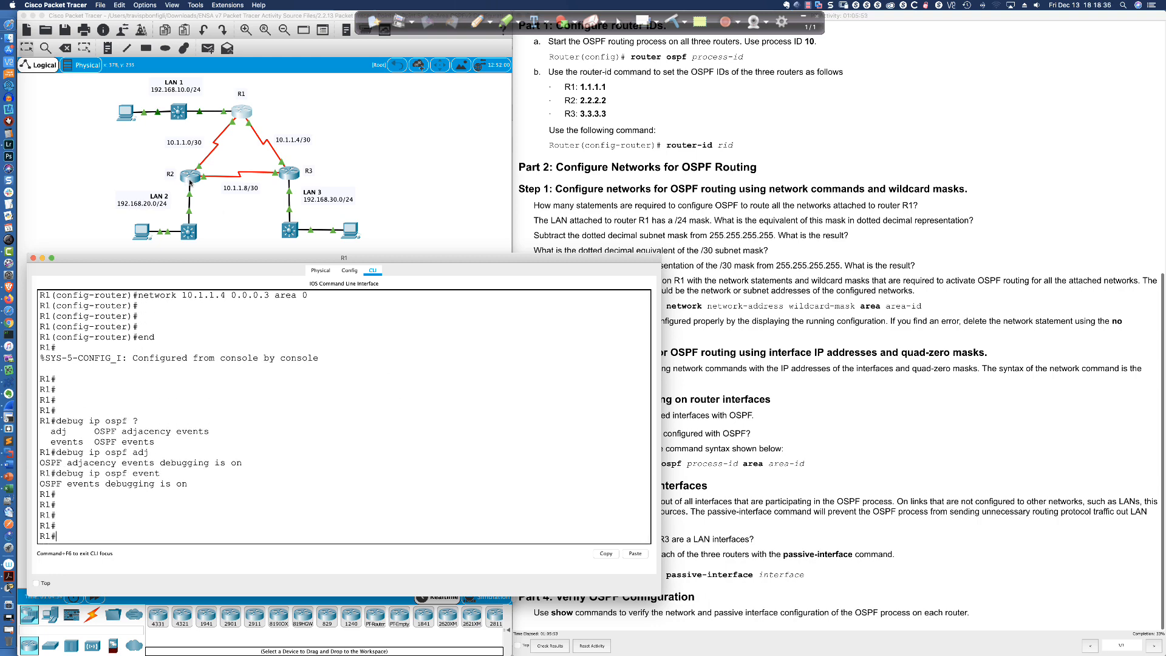
click(190, 182)
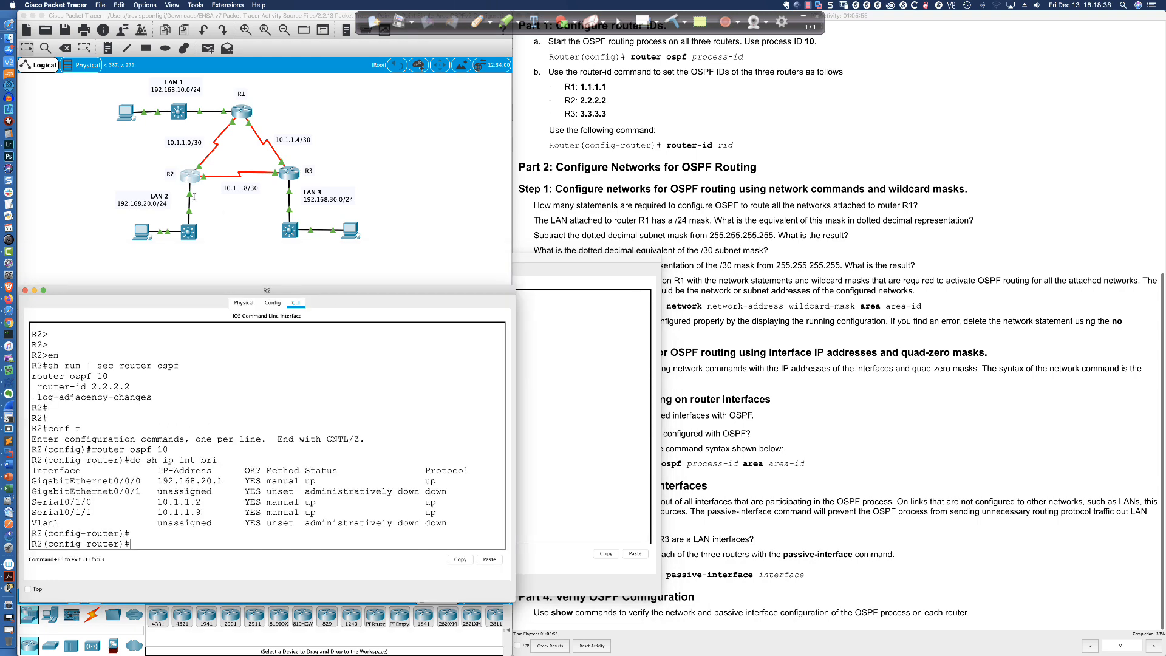
key(Return)
key(Return)
key(Return)
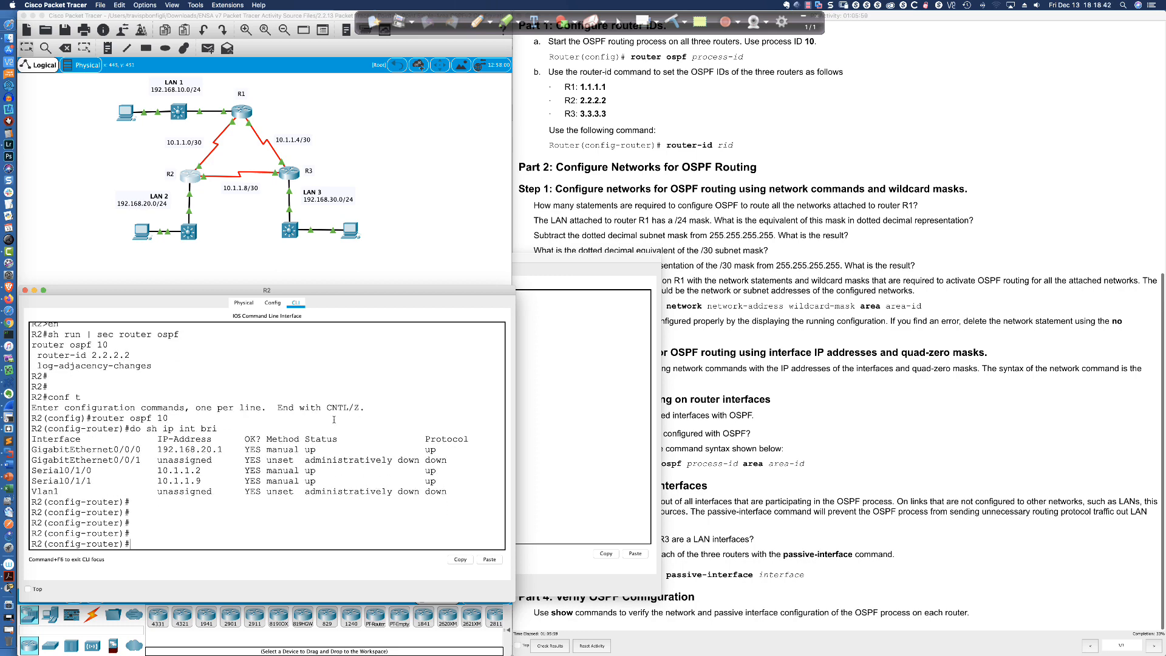
Add network 192.168.20.1 0.0.0.0 area 0 and network 10.1.1.2 0.0.0.0 area 0 to R2's OSPF process
text(network 192.168.20.1)
text(0.0.0.0)
text(area 0)
key(Return)
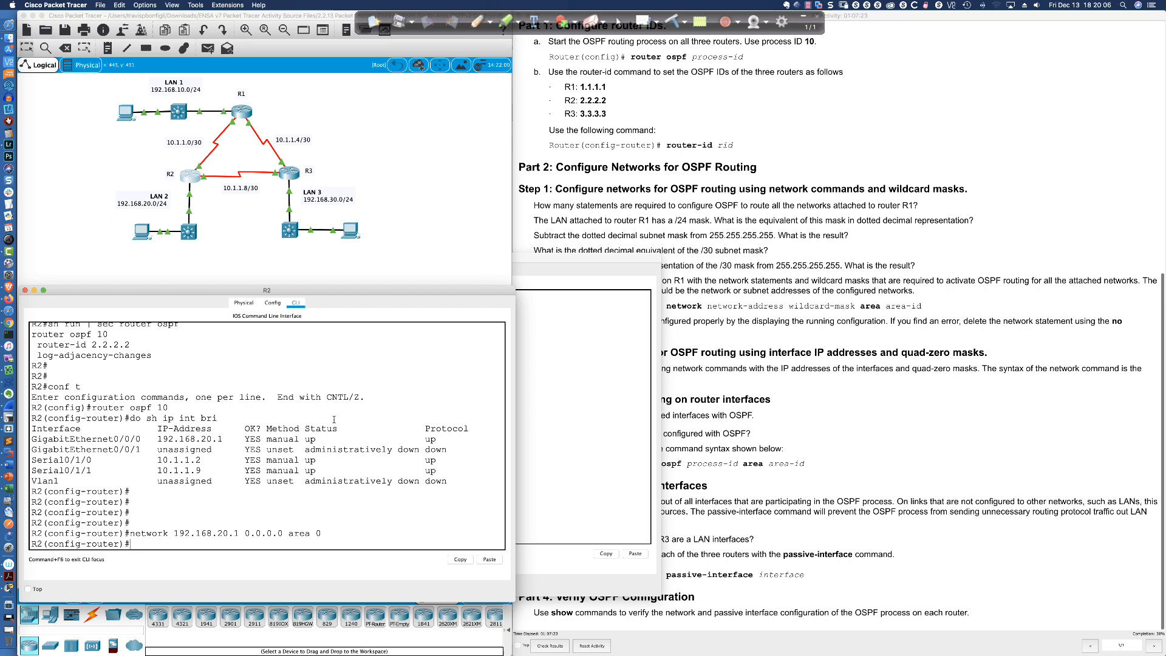
text(network 10.1.1.2 0.0.0.0 area 0)
key(Return)
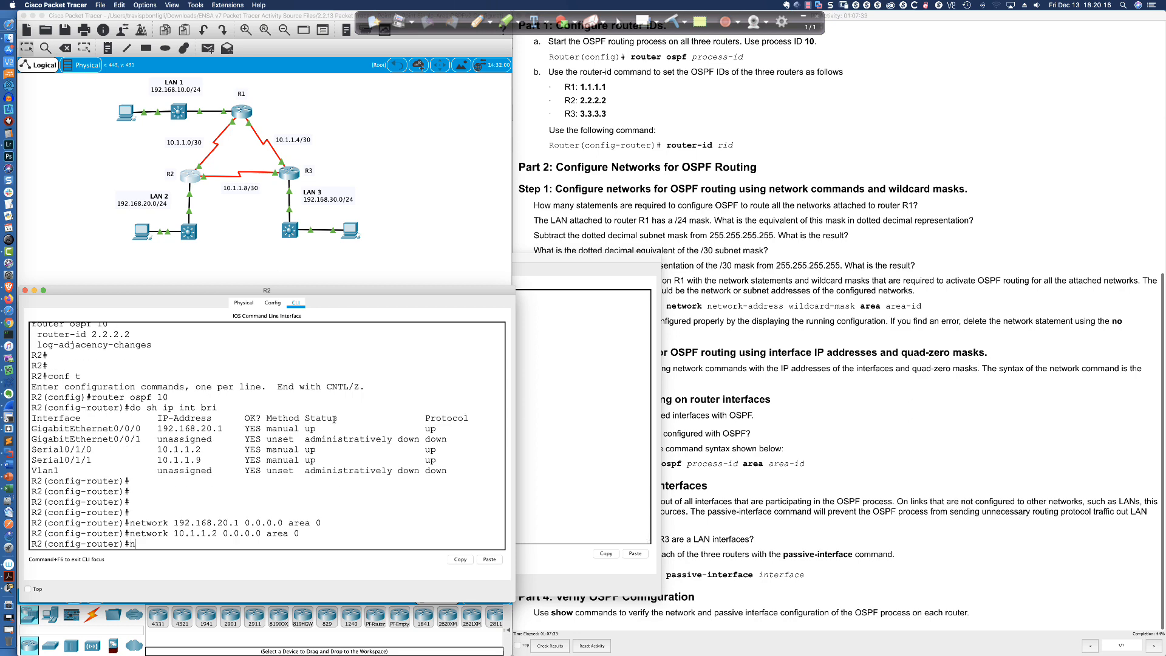
Add network 10.1.1.9 0.0.0.0 area 0 to R2's OSPF process
text(net)
key(Tab)
text(10.1.1.)
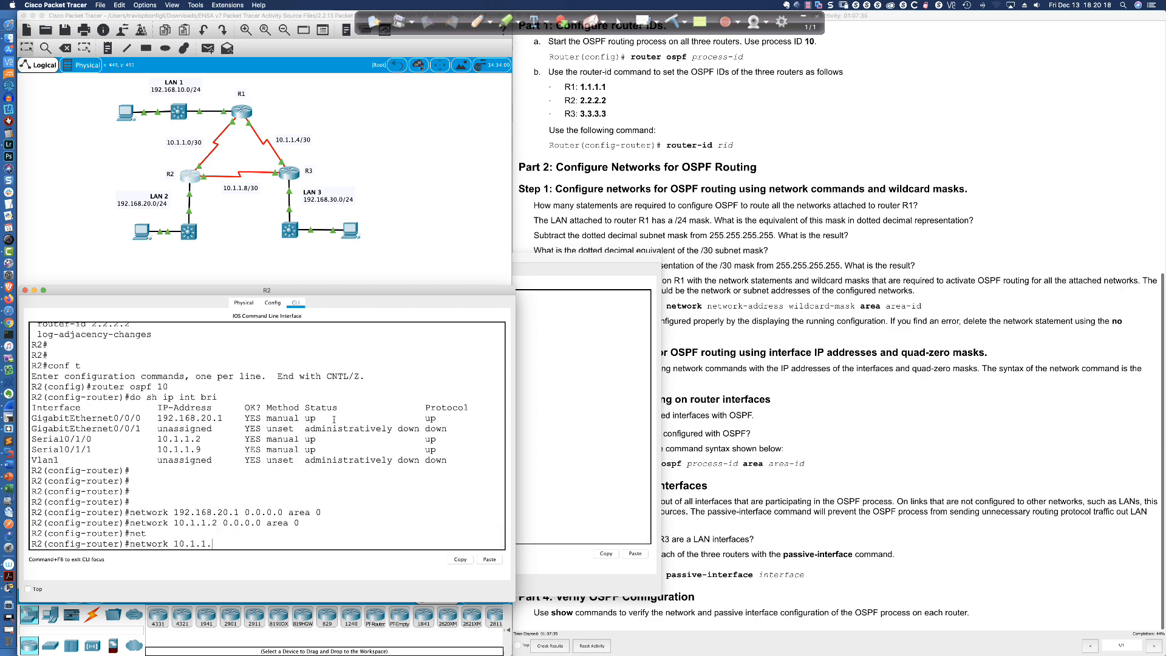
text(9 0.0.0.0 area 0)
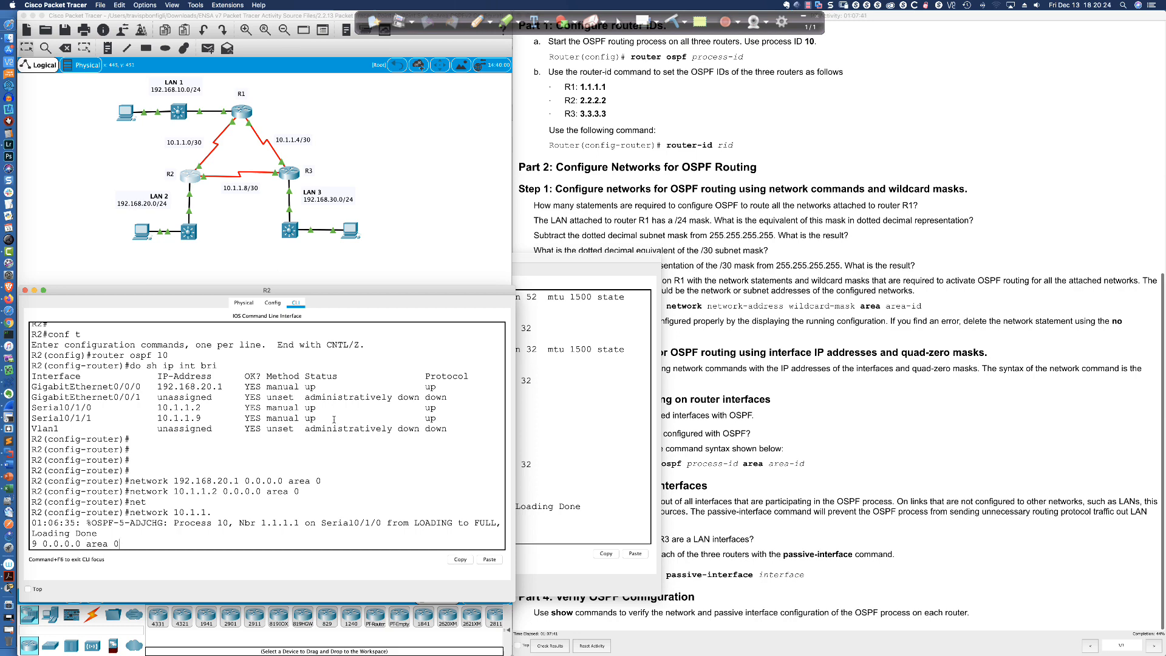
key(Return)
Examine the OSPF adjacency change message on R2, focusing on the neighbor ID and the state transition
drag(224, 513, 454, 522)
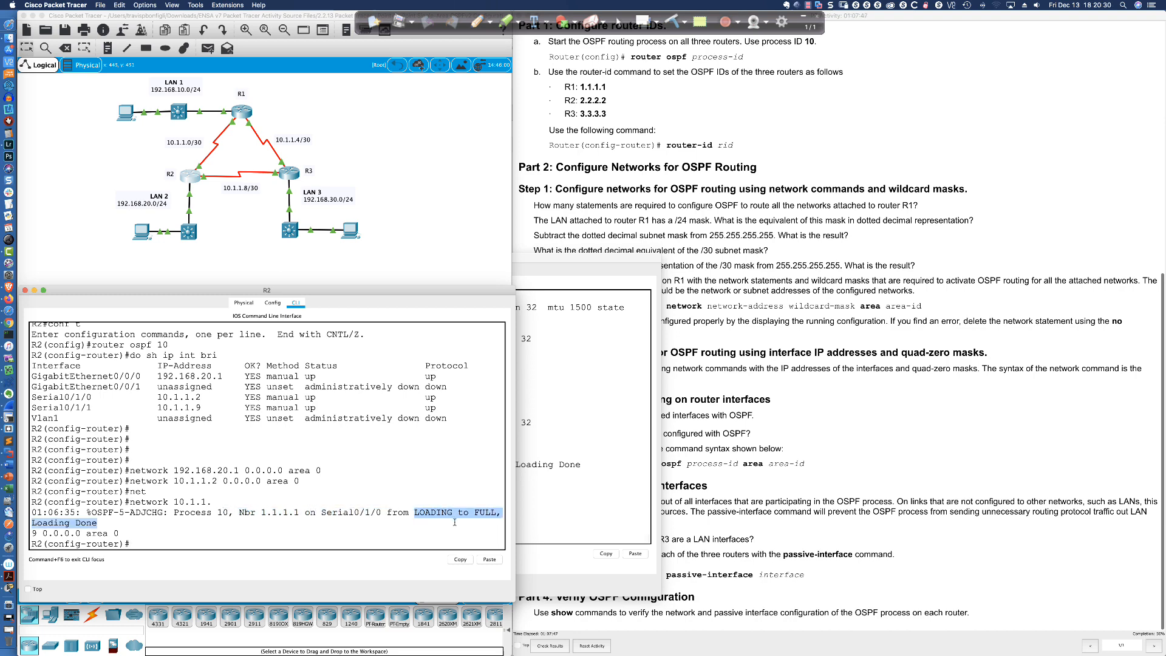
click(429, 514)
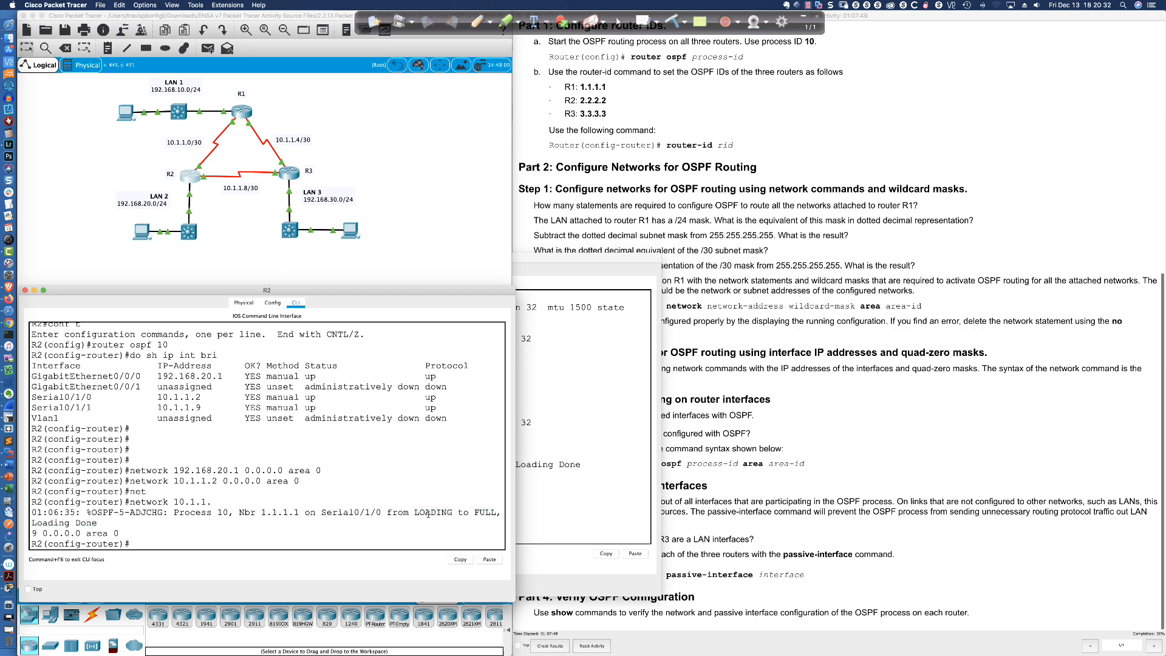
drag(416, 513, 452, 513)
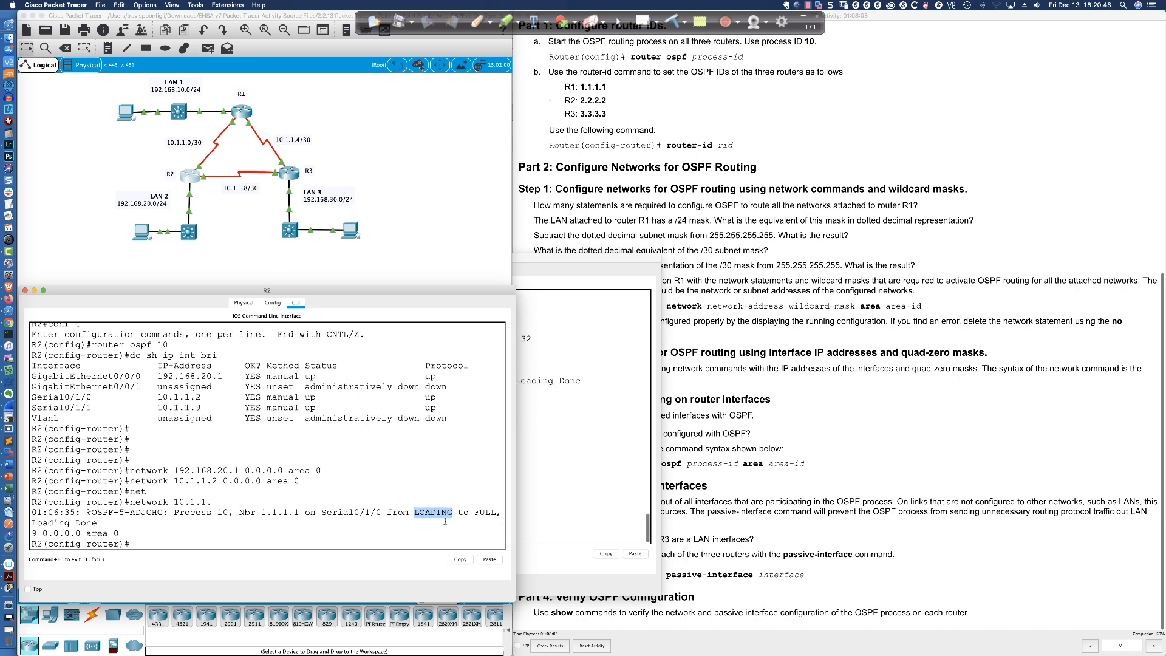
click(417, 514)
drag(415, 512, 495, 513)
click(445, 474)
drag(238, 512, 300, 513)
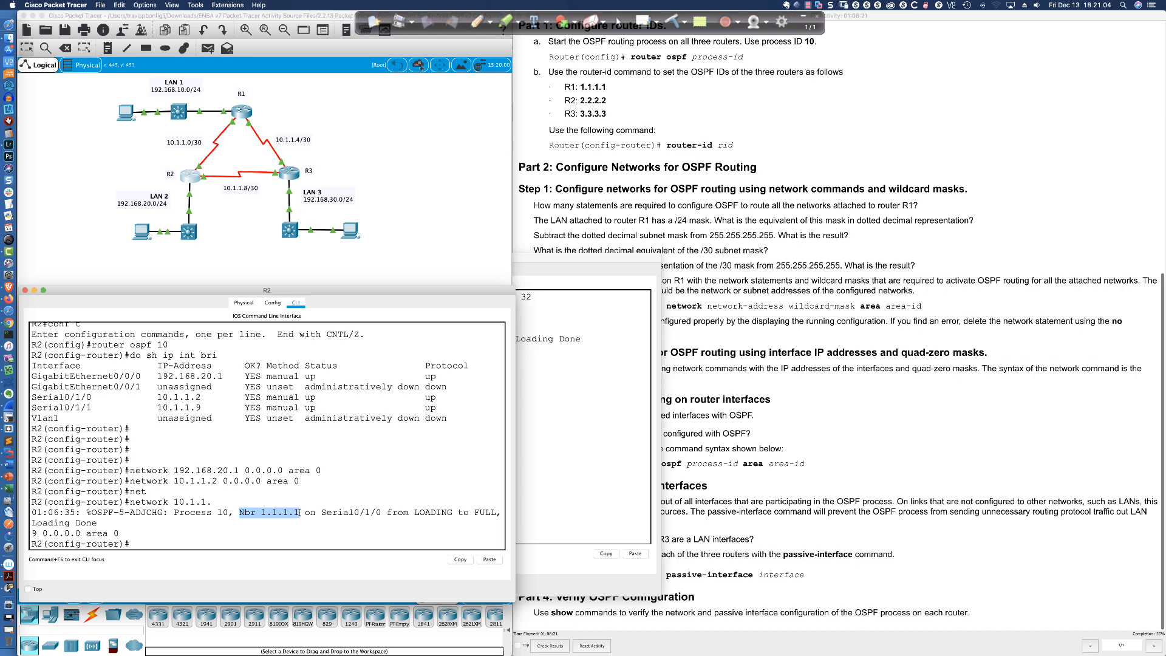
click(332, 532)
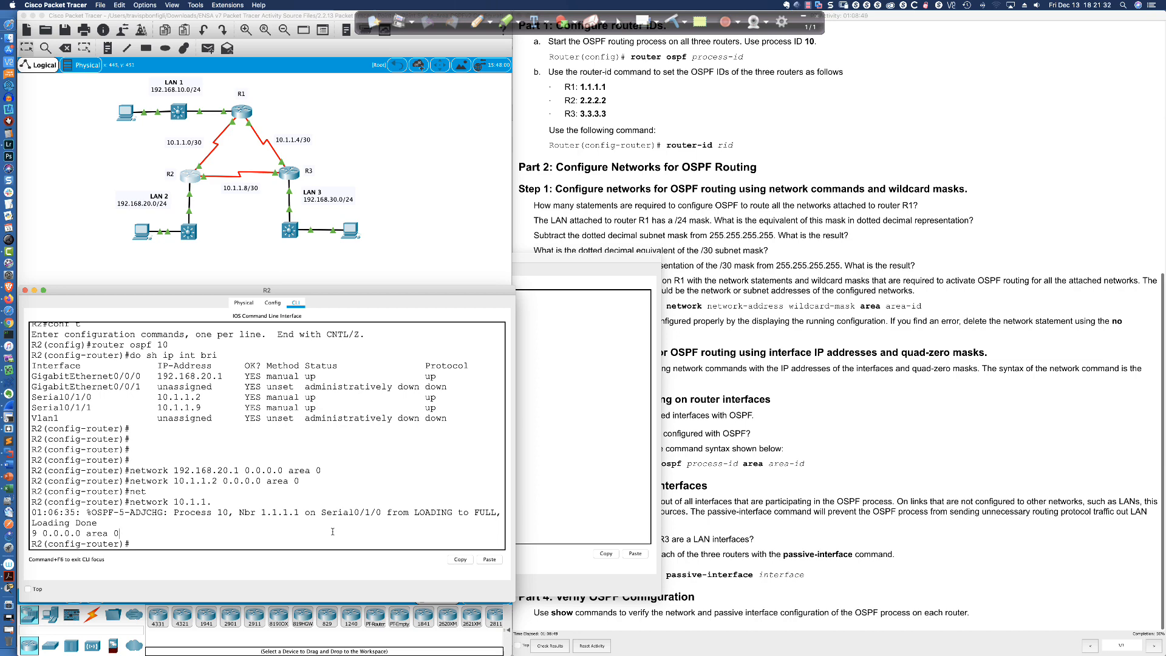
key(Return)
key(Return)
key(Return)
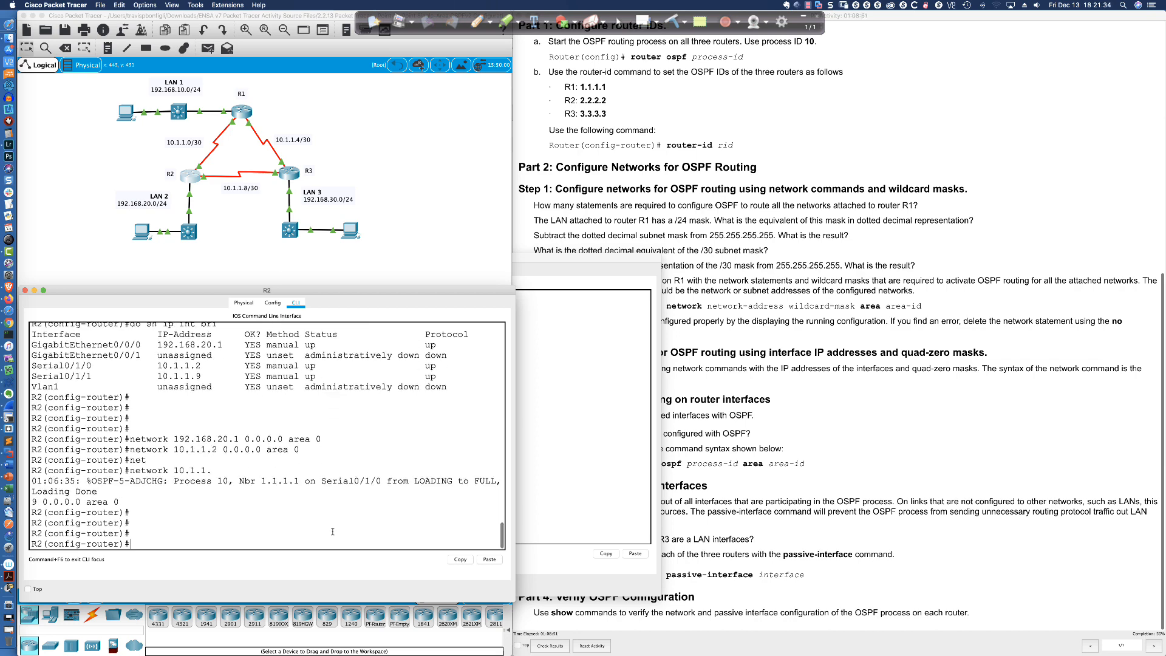
Bring R1's command line forward, fit it beside the instructions, and list the active debugging with show debug
click(588, 419)
drag(660, 411, 504, 415)
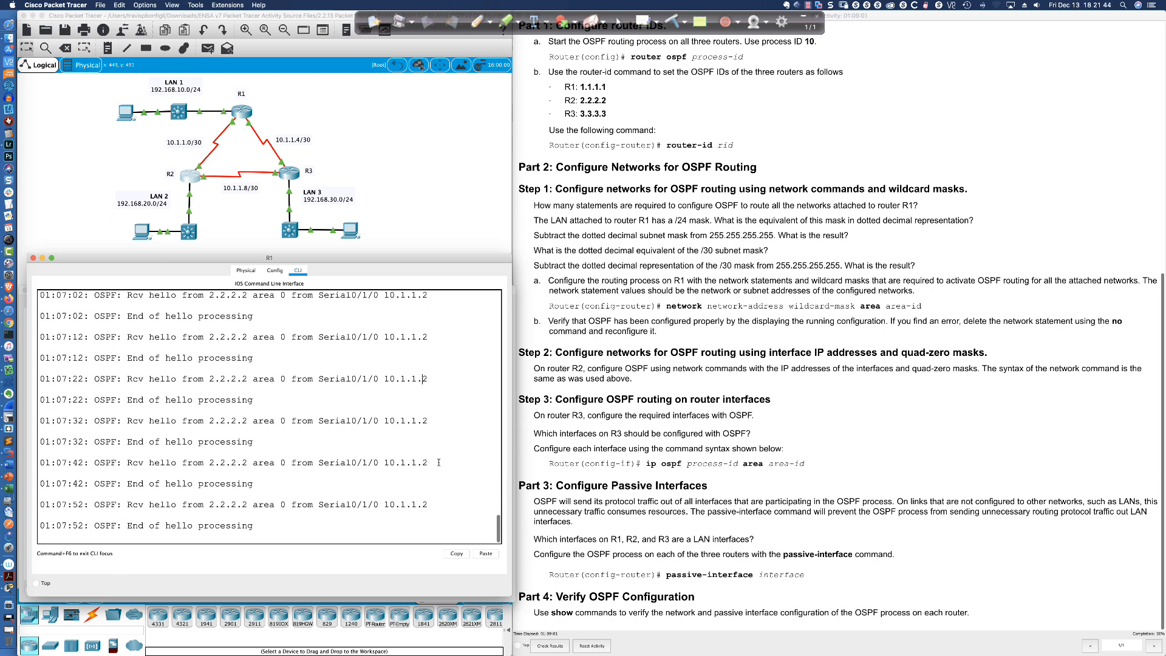
key(Return)
key(Return)
key(Return)
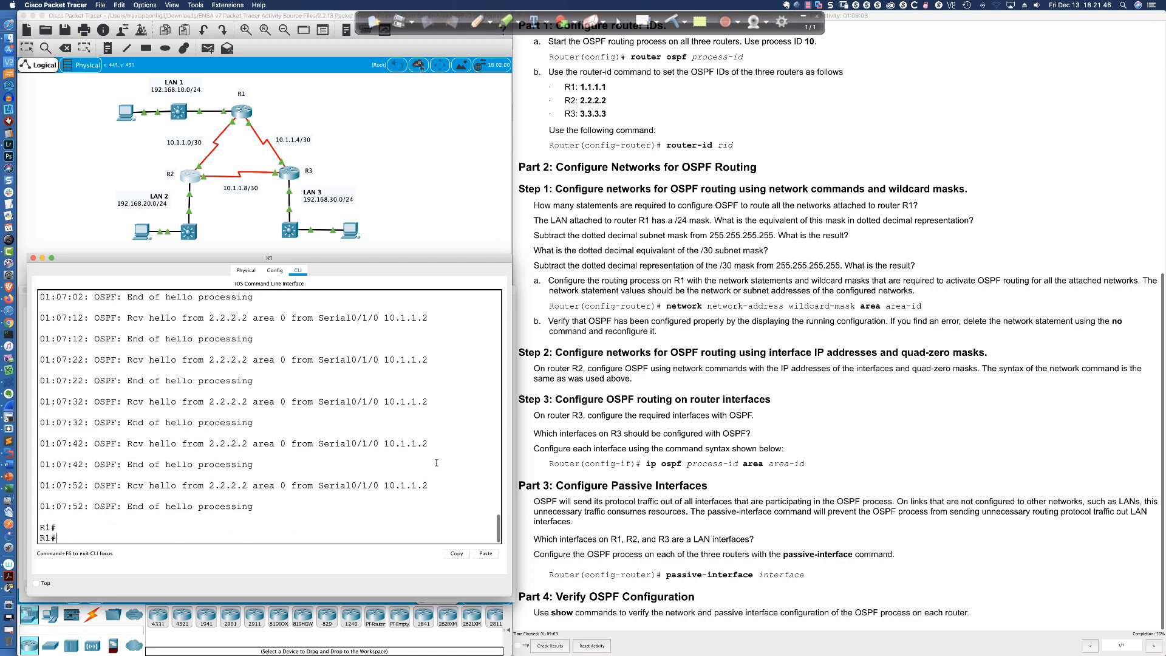
text(show debug)
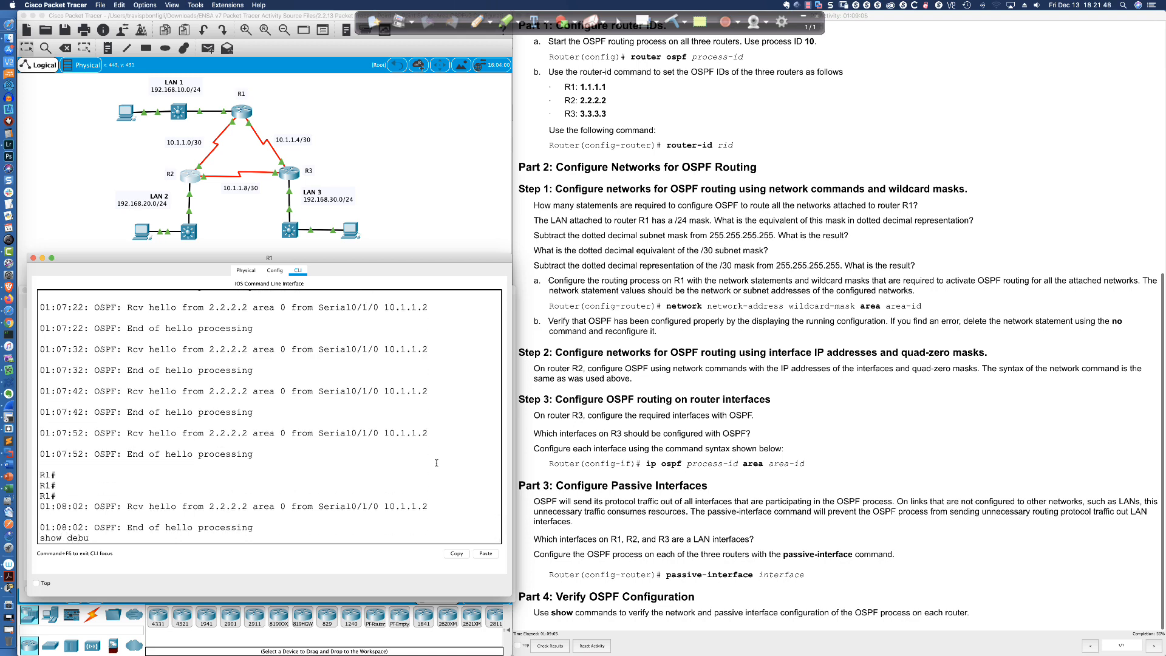
key(Return)
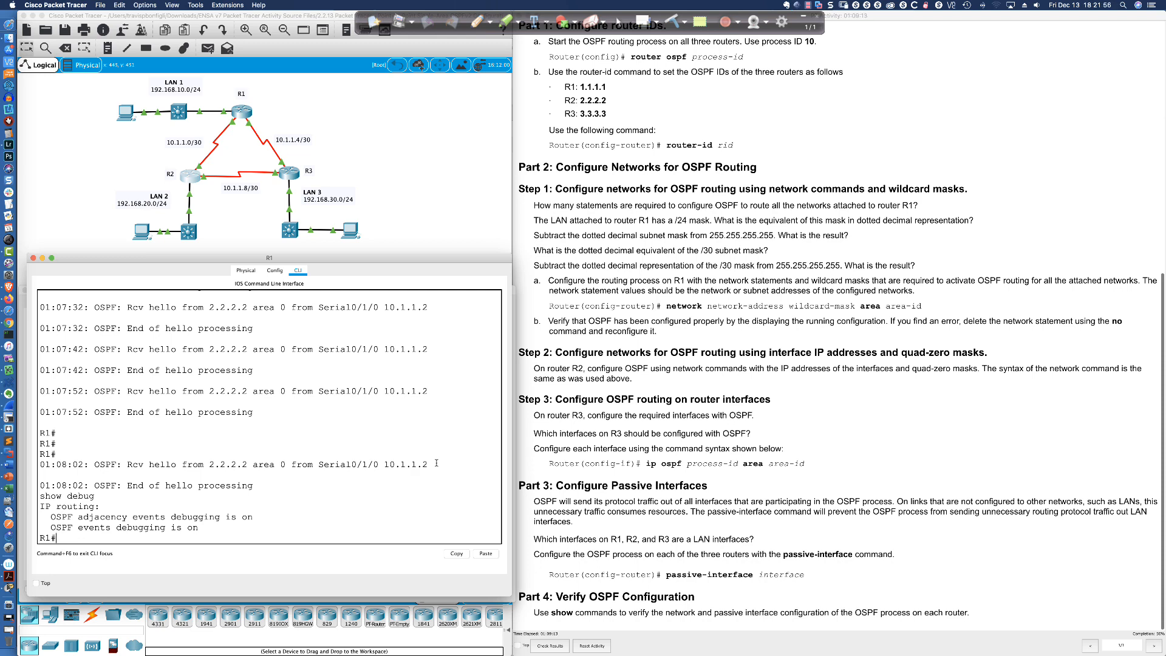
Turn off all debugging on R1 with undebug all, and repeat it with the short form u all
key(Return)
key(Return)
key(Return)
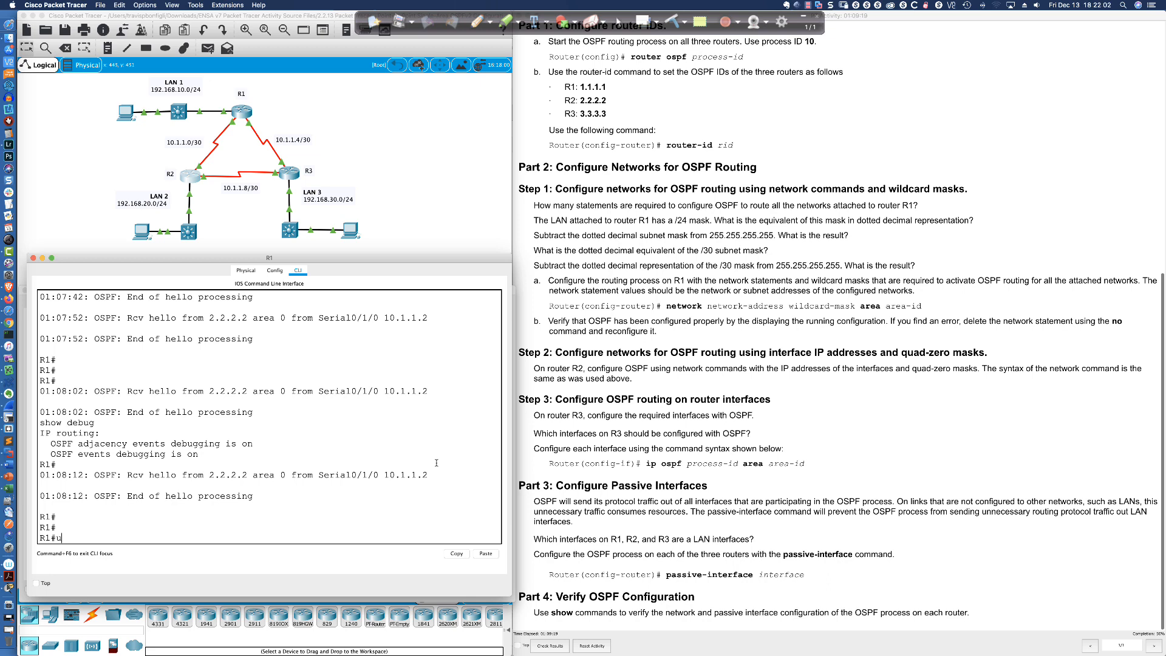
text(debug all)
key(Return)
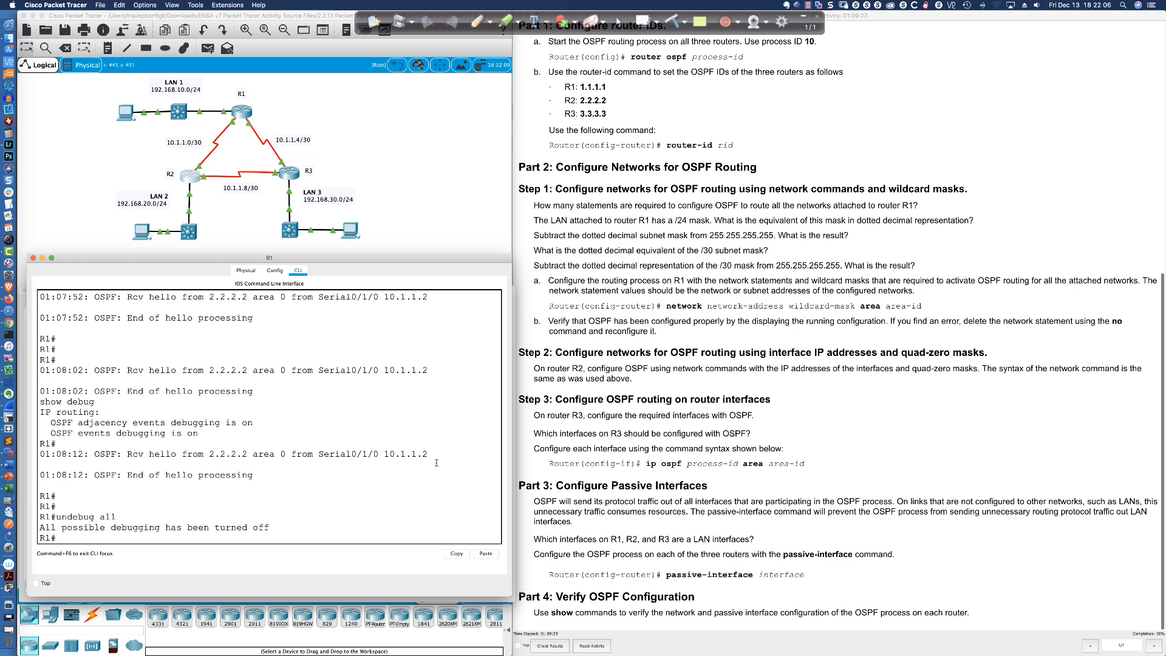
key(Return)
key(Return)
key(Return)
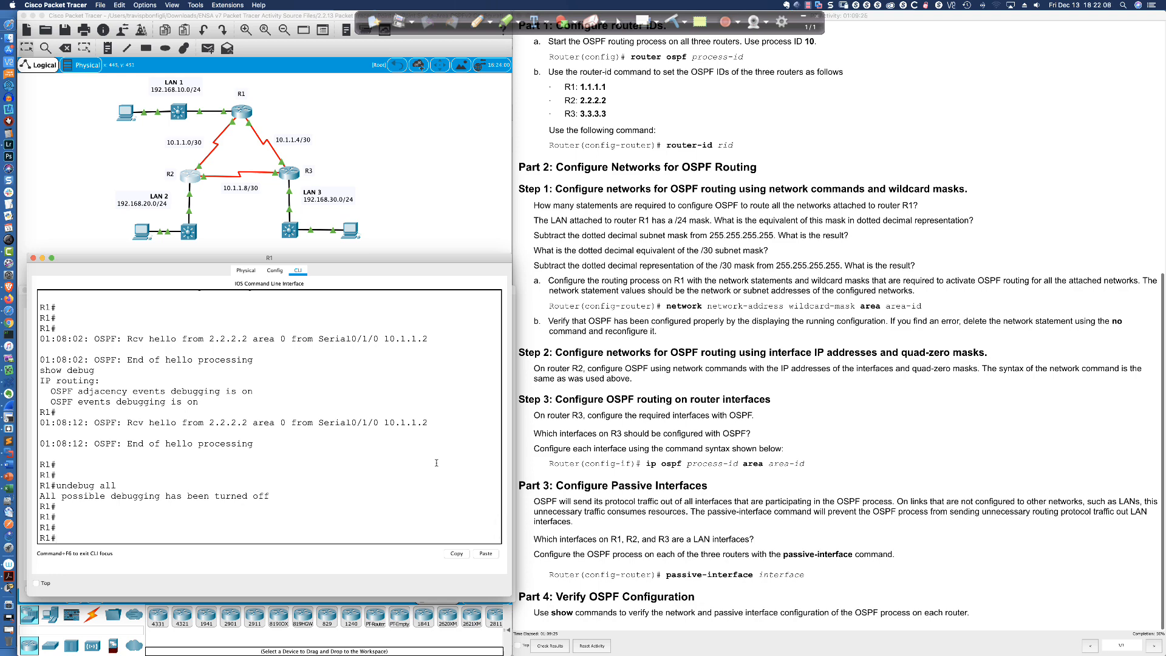
text(u all)
key(Return)
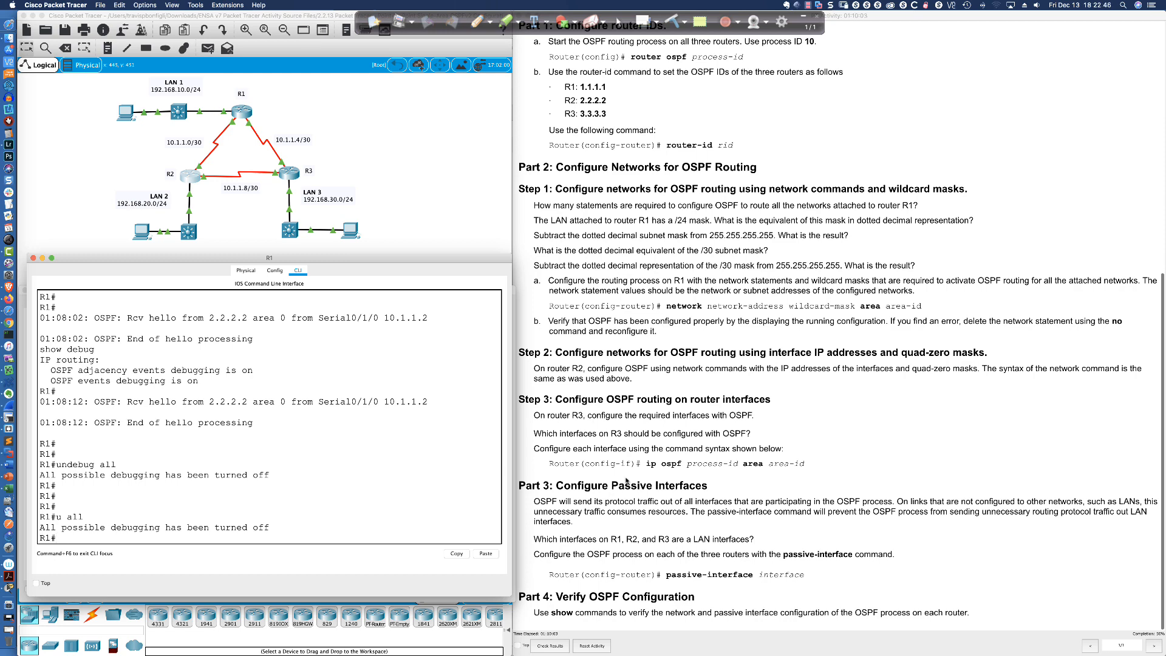
Review the ip ospf interface command syntax in the instructions and open R3's command line in privileged EXEC mode, fitted beside them
drag(646, 464, 811, 466)
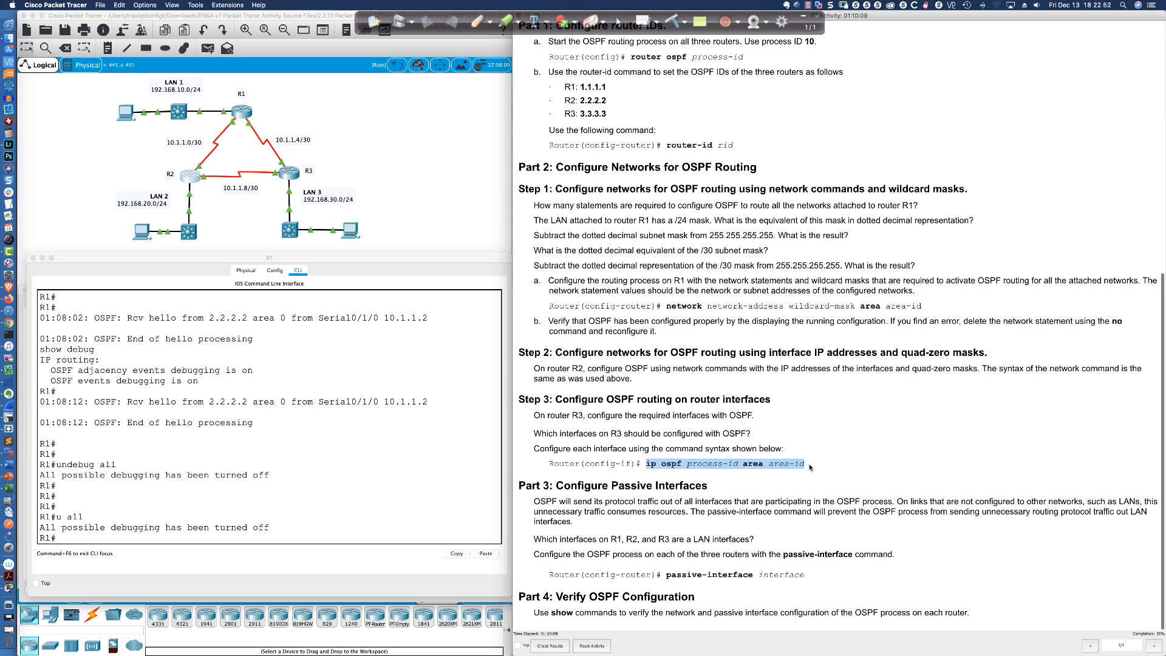
click(752, 480)
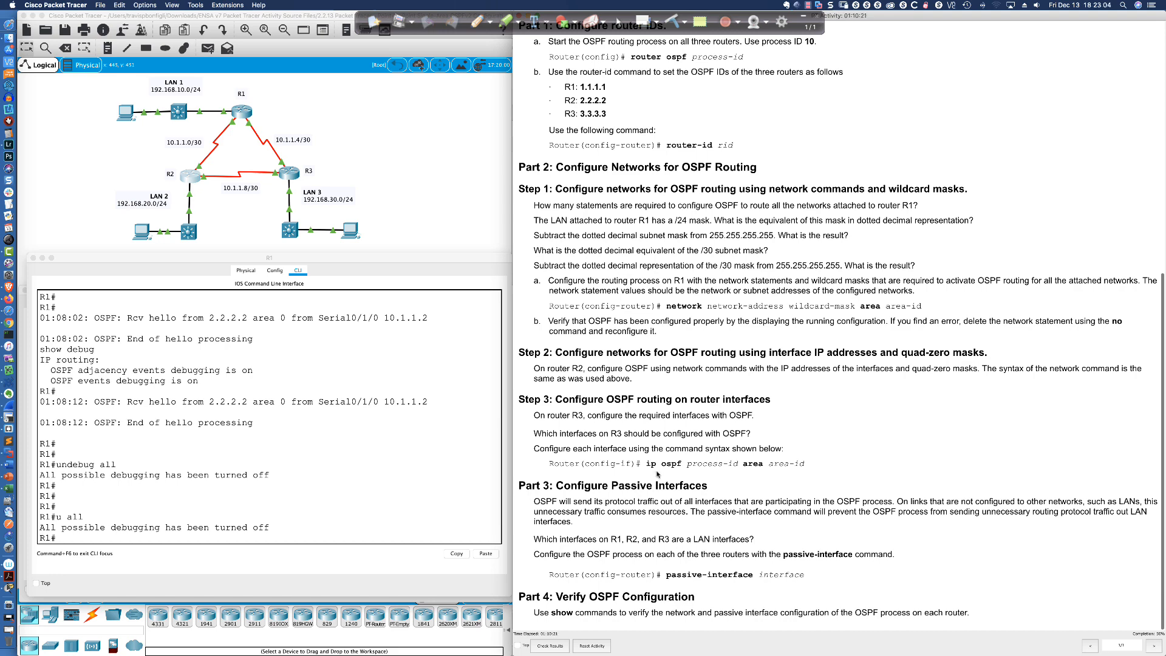
click(290, 177)
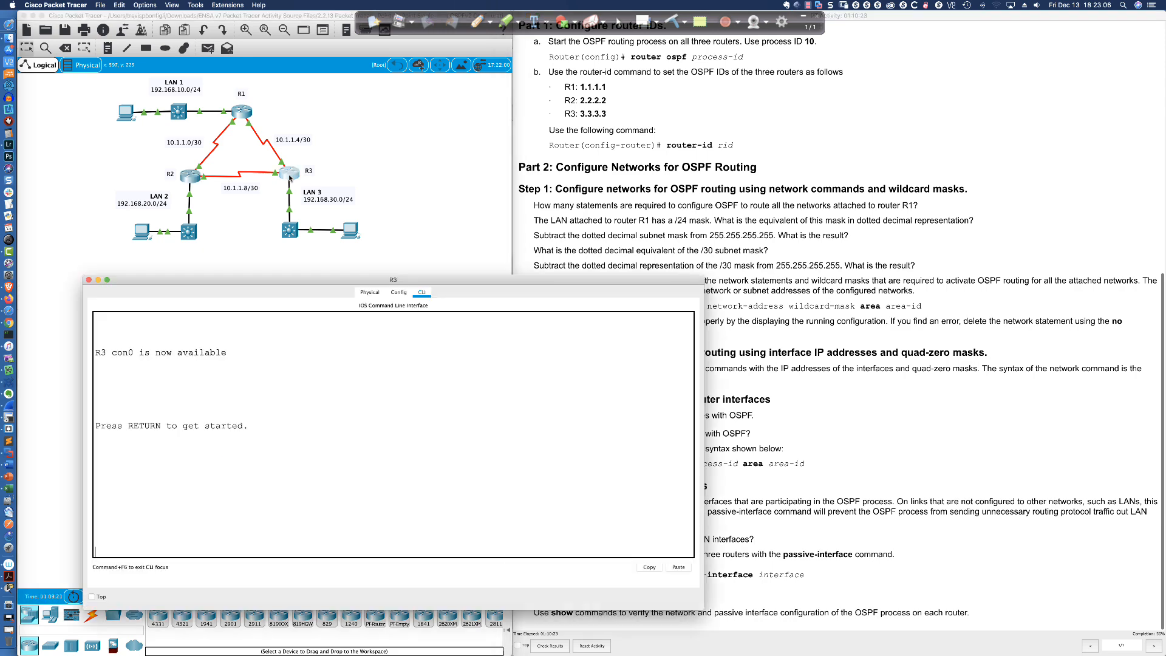
drag(400, 281, 335, 277)
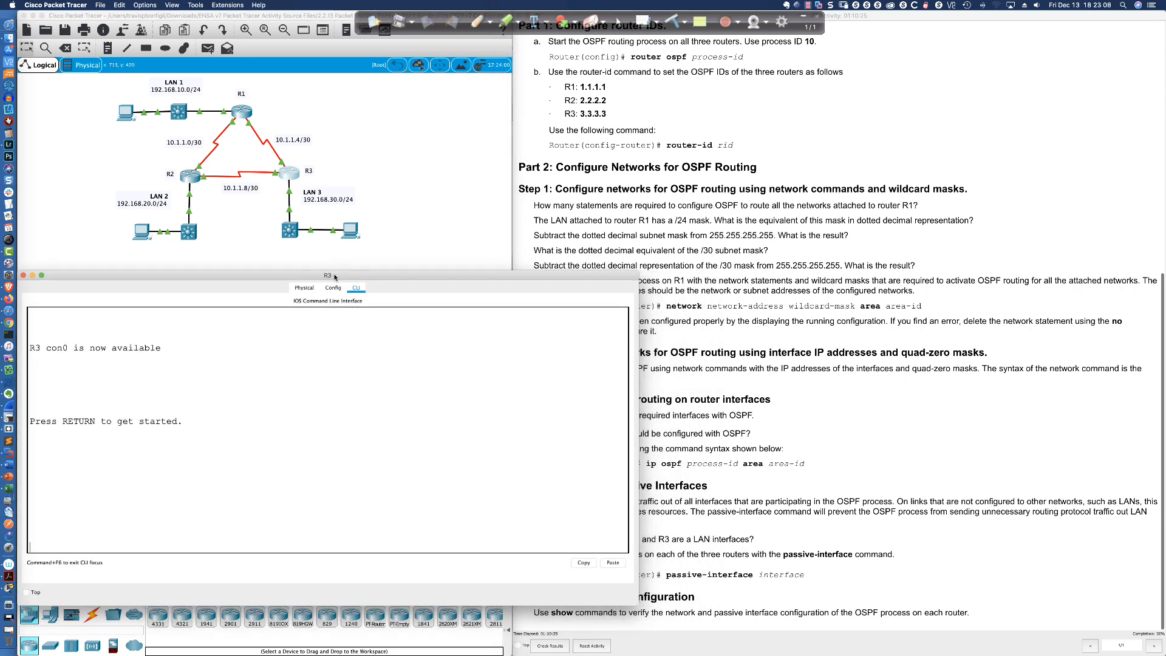
drag(637, 334, 511, 331)
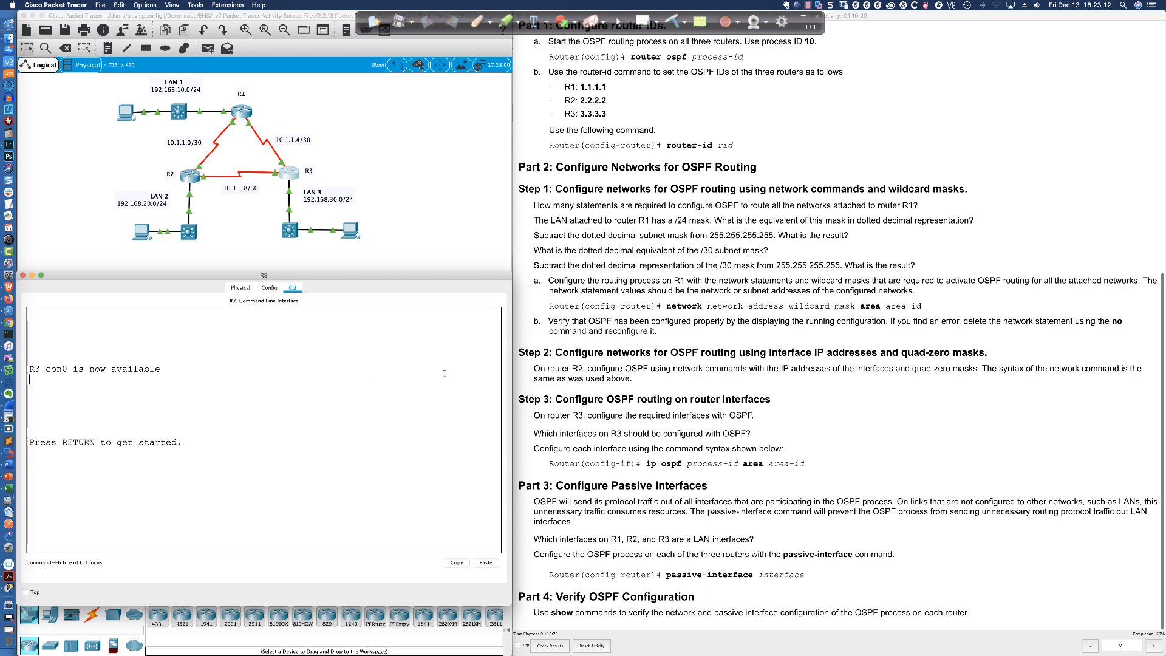
key(Return)
key(Return)
key(Return)
key(Return)
key(Return)
text(en)
key(Return)
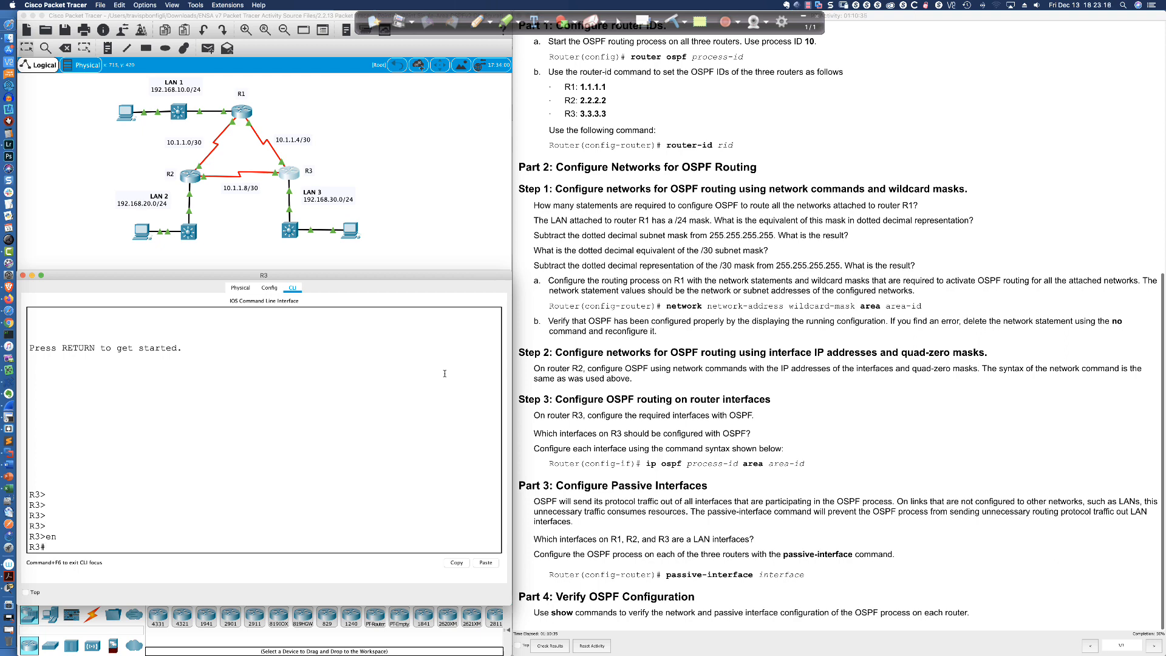
List R3's interfaces and IP addresses with sh ip int bri
text(sh ip int bri)
key(Return)
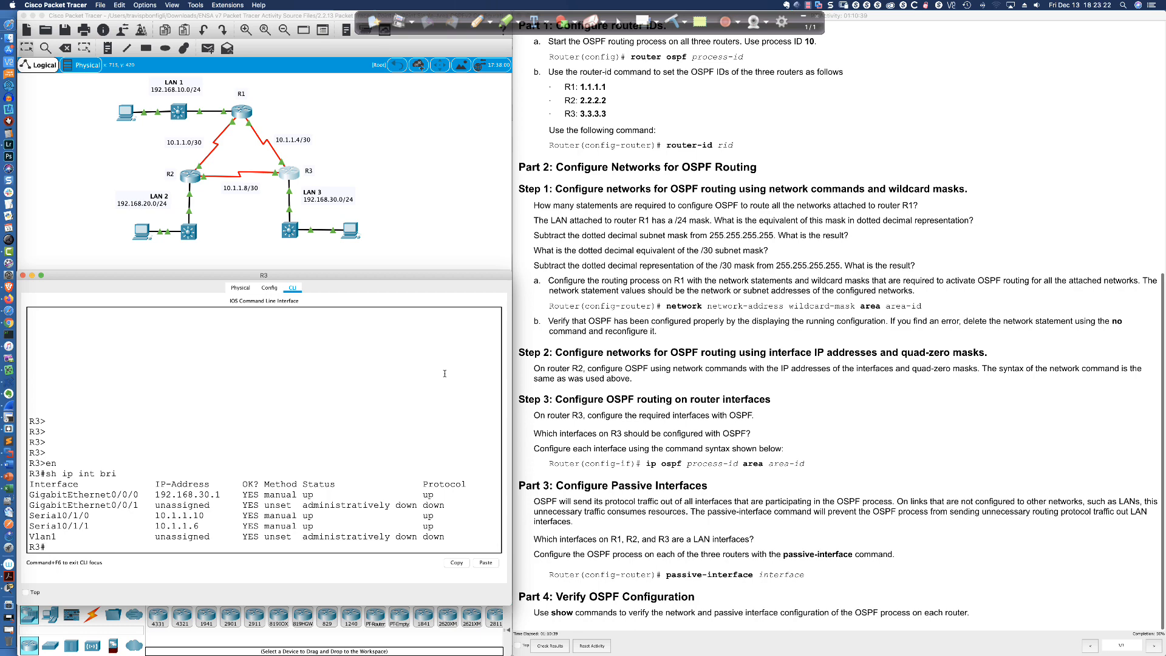
key(Return)
key(Return)
key(Return)
key(Return)
key(Return)
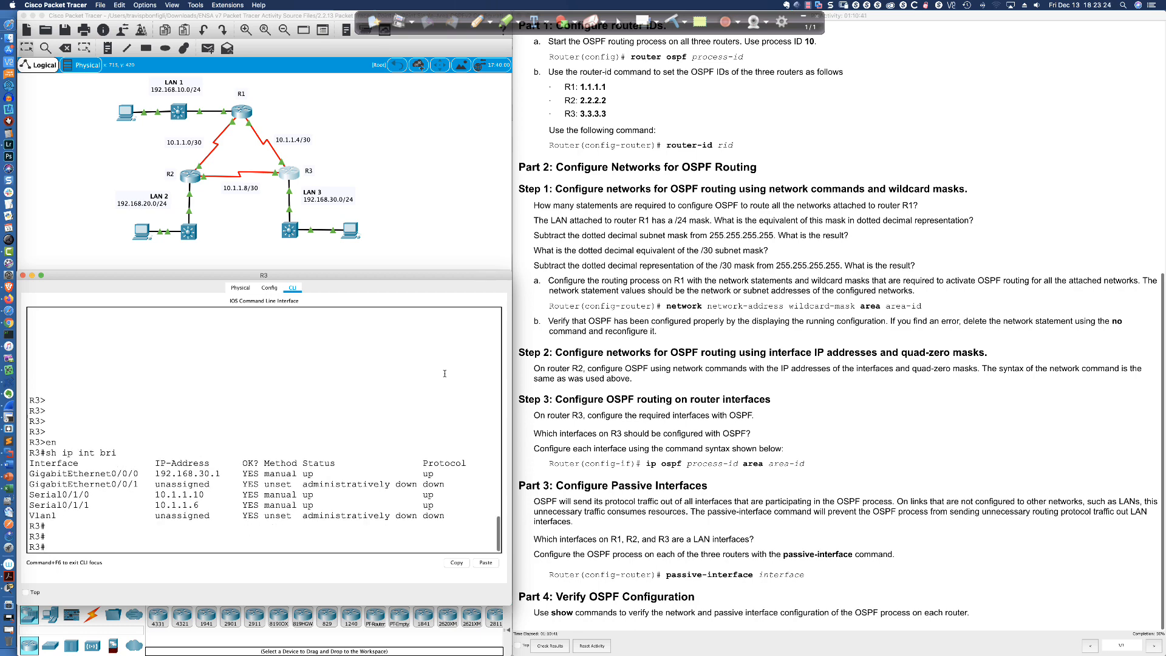
Enter global configuration on R3 and enable ip ospf 10 area 0 on interface gi0/0/0
text(conf t)
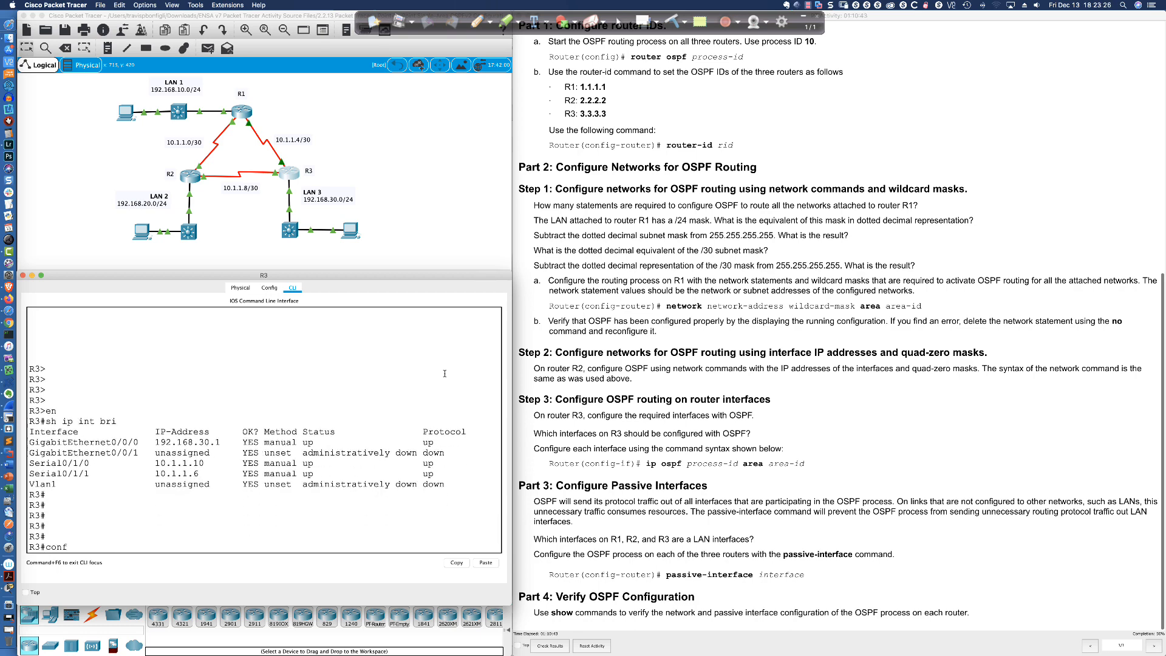
key(Return)
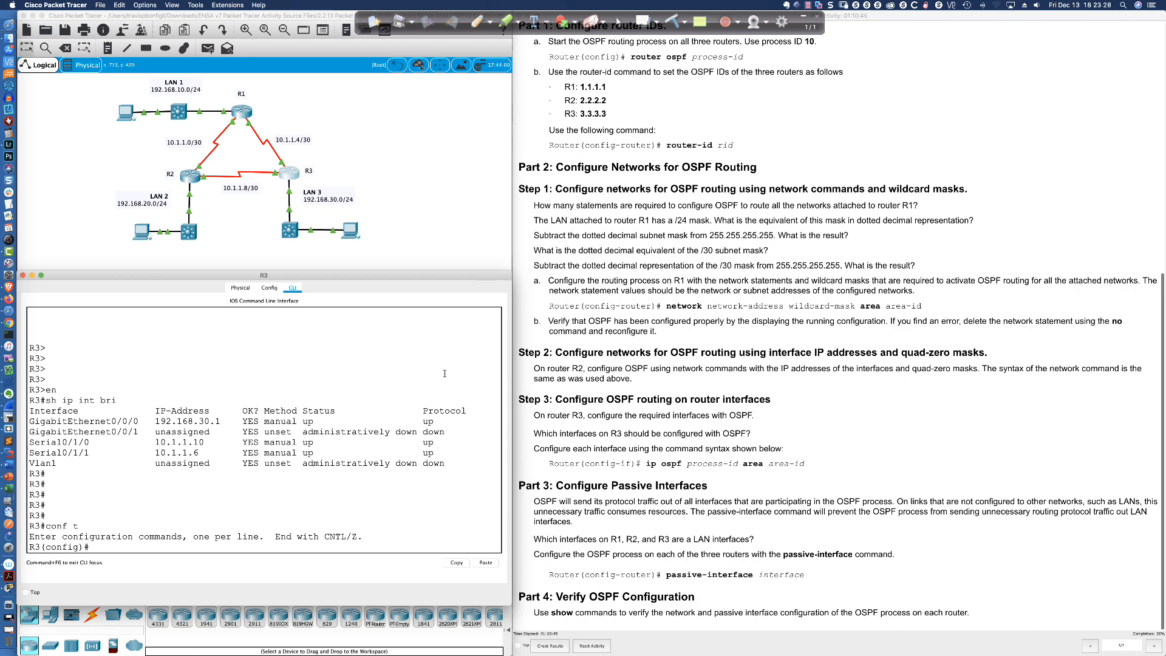
text(int gi0/0/0)
key(Return)
text(ip ospf)
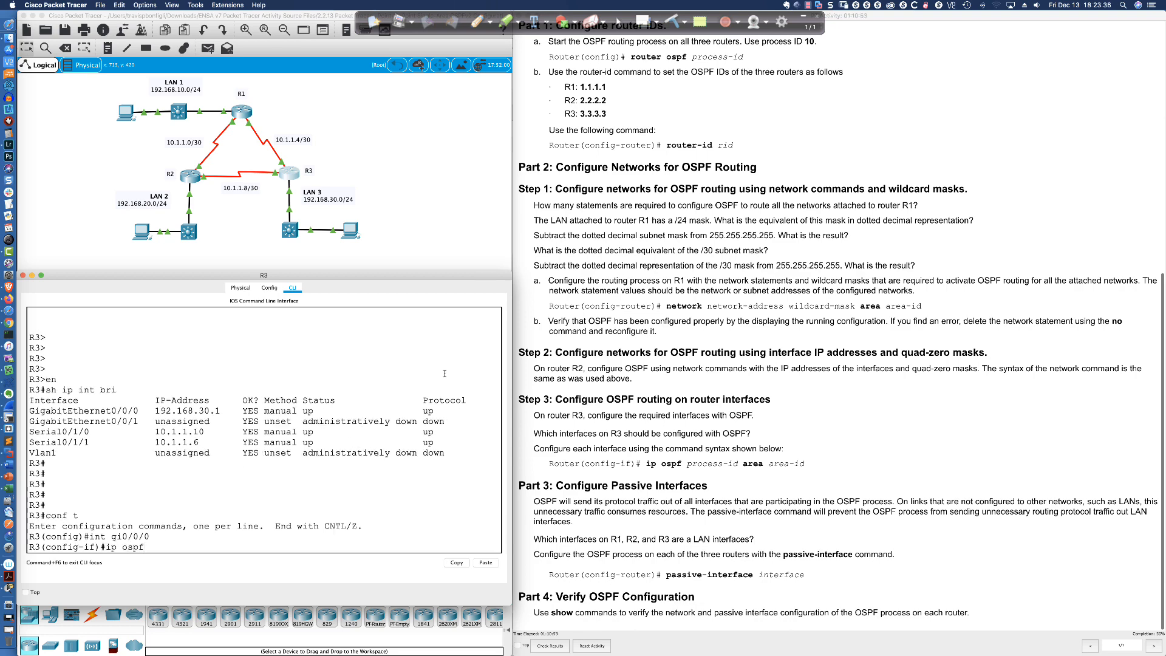
text( 10)
text(area 0)
key(Return)
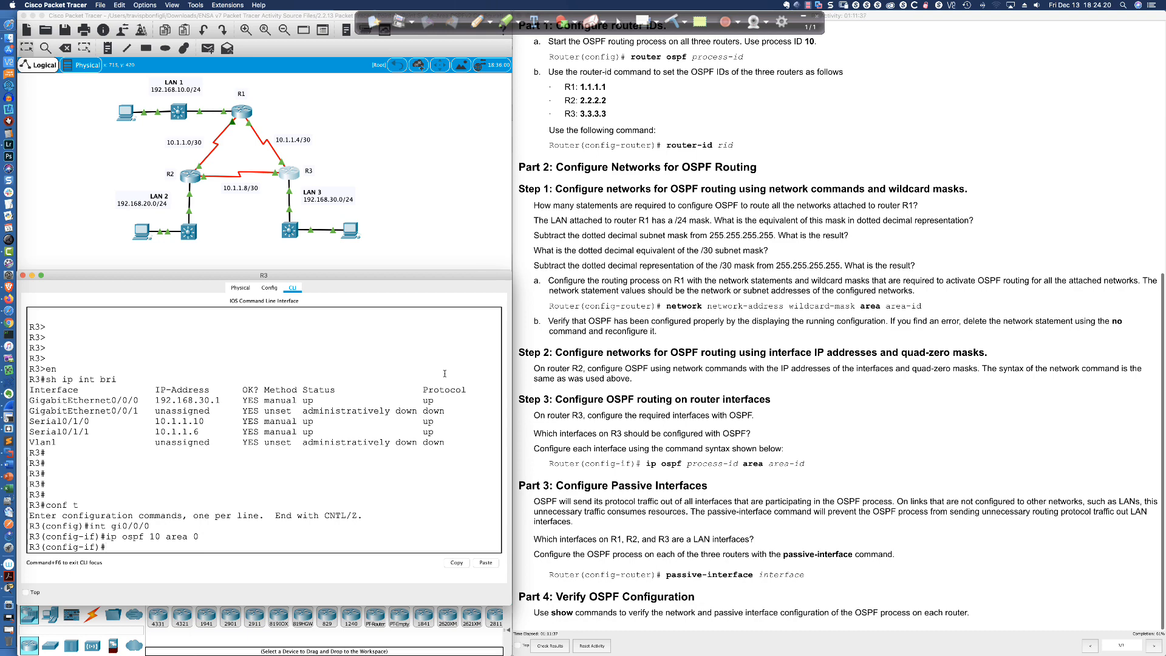
Enable ip ospf 10 area 0 on R3's interface s0/1/0
text(int s0/1/0)
key(Return)
key(Up)
key(Up)
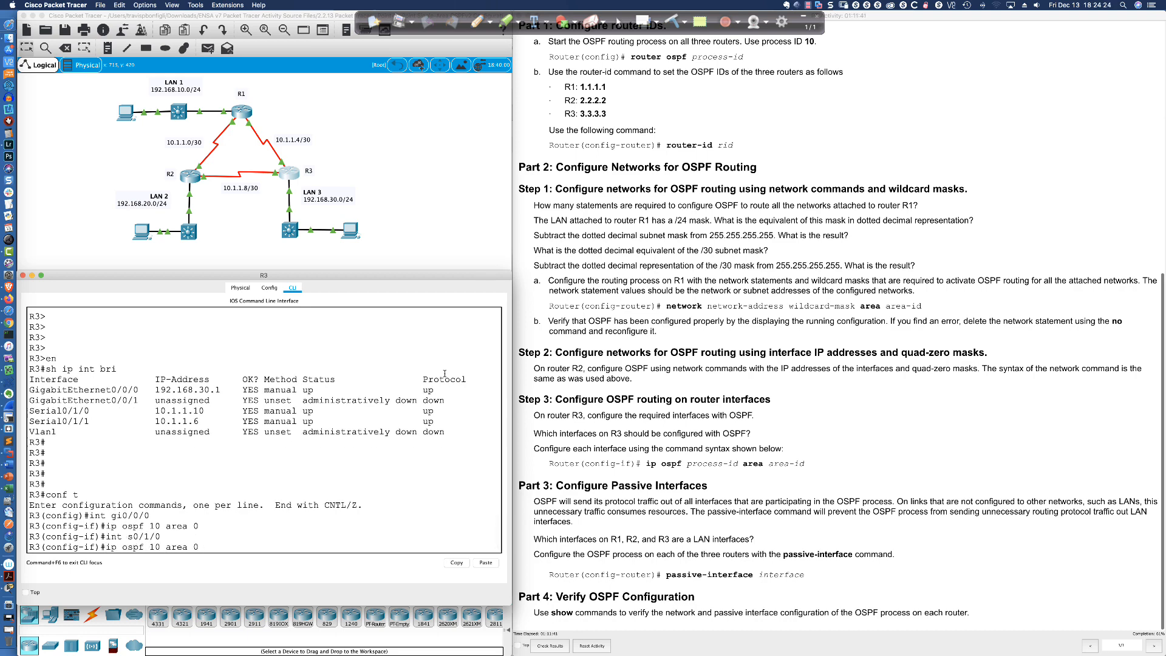
key(Return)
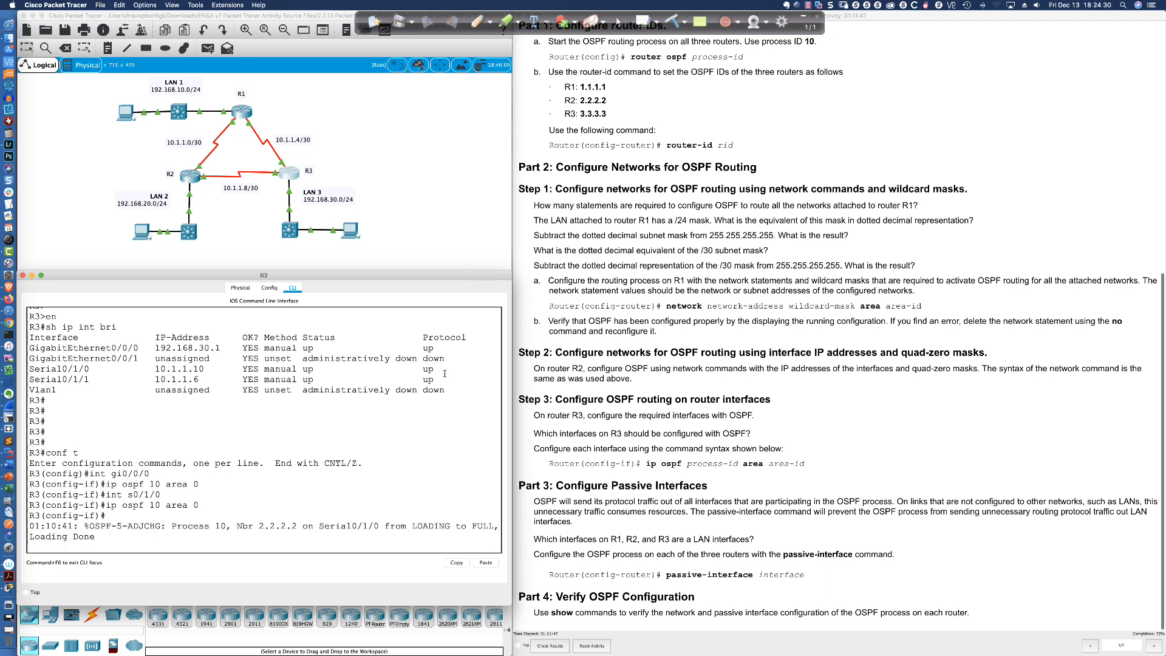
key(Return)
key(Return)
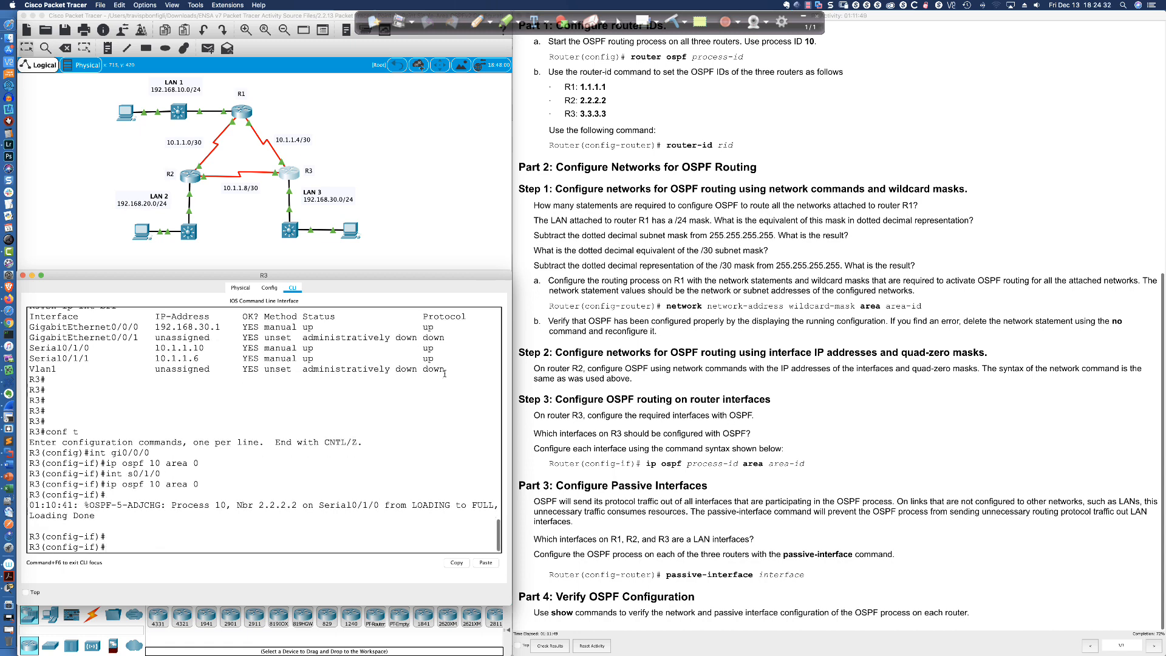
Enable ip ospf 10 area 0 on R3's interface s0/1/1 and return to the Part 3 instructions
text(int s0/1/1)
key(Return)
text(ip ospf 10 area 0)
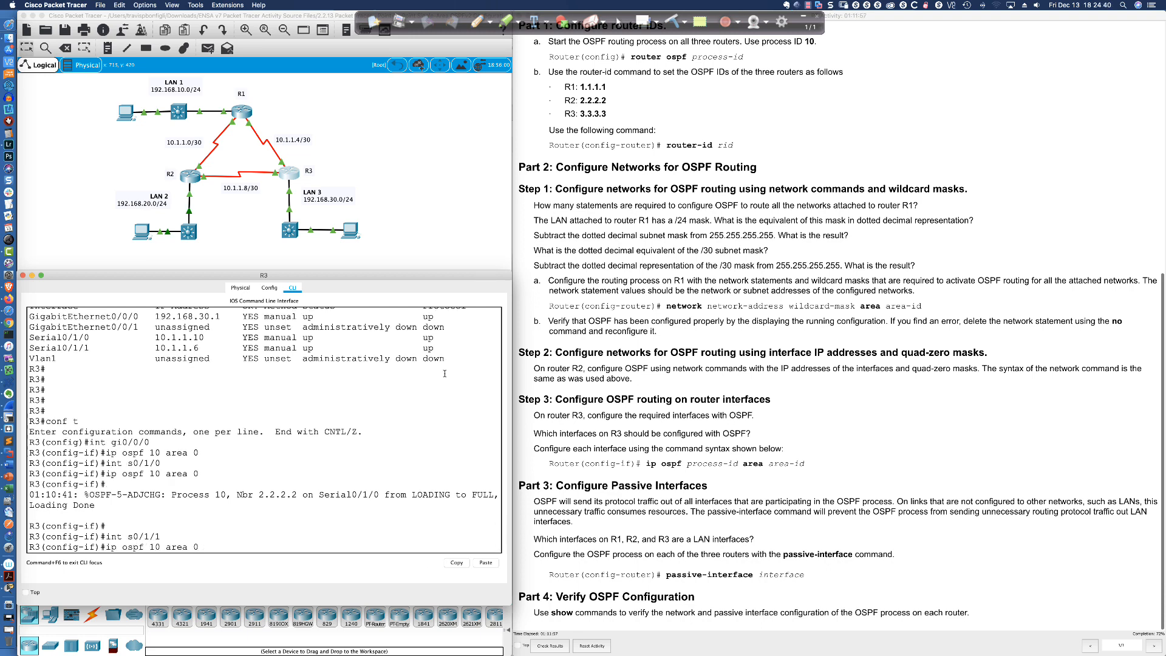
key(Return)
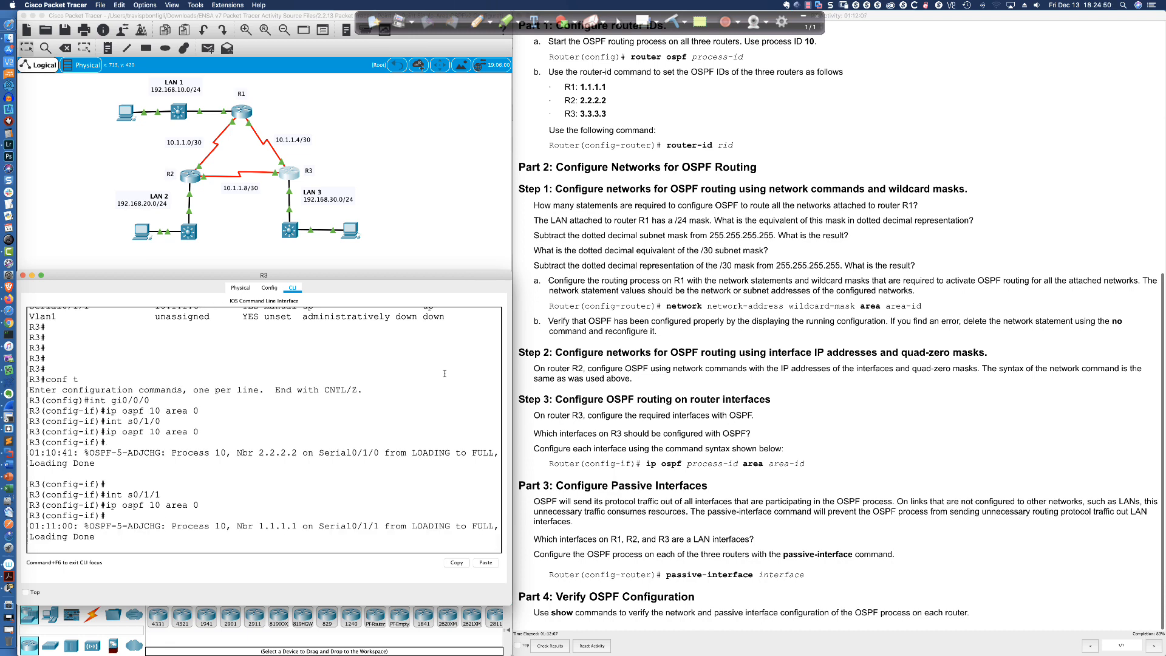
key(Return)
key(Return)
key(Return)
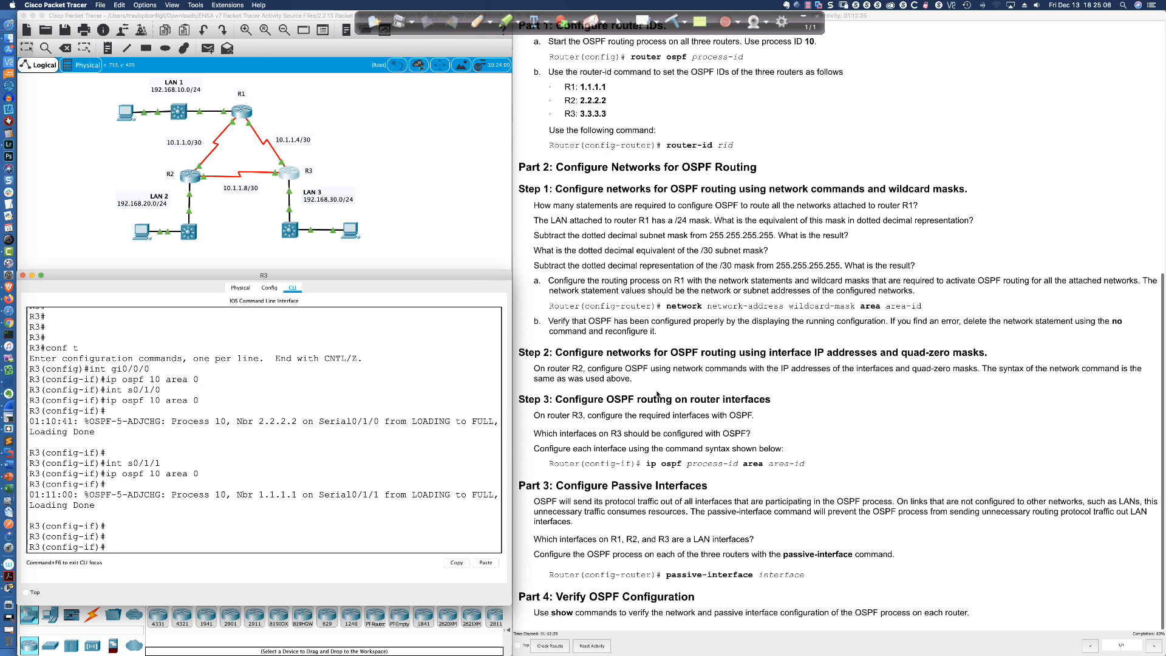
click(529, 493)
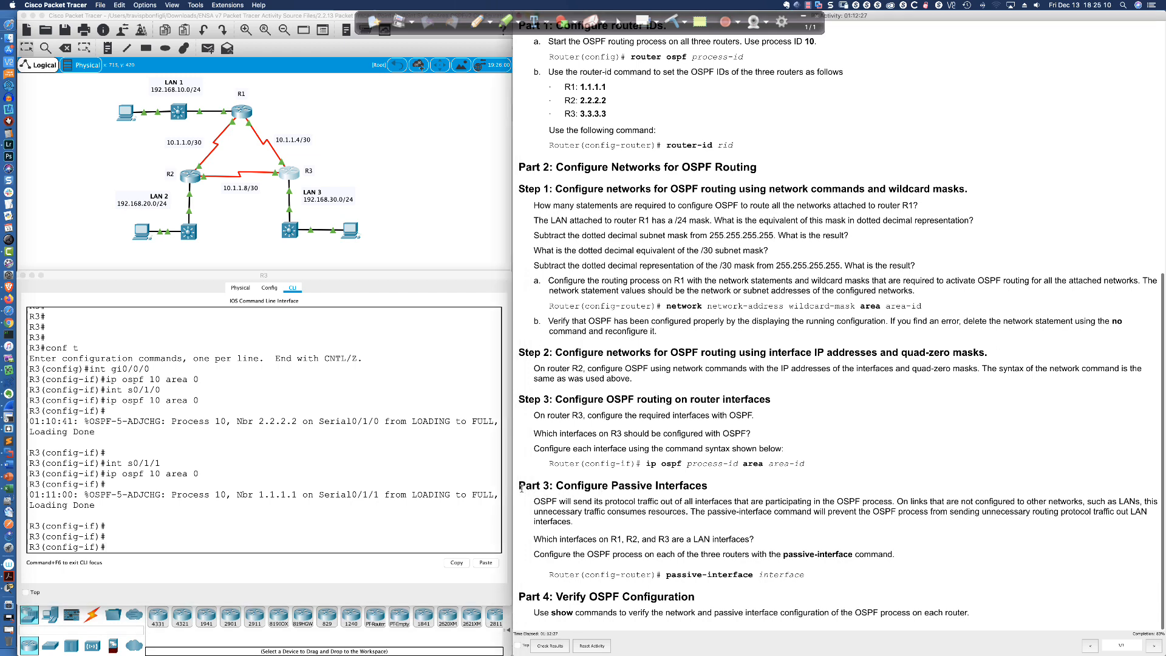
Read the Part 3 passive-interface instructions, switch to Wireshark, enlarge the packet details area and select the OSPF Hello packet from 10.8.9.8
drag(520, 486, 829, 581)
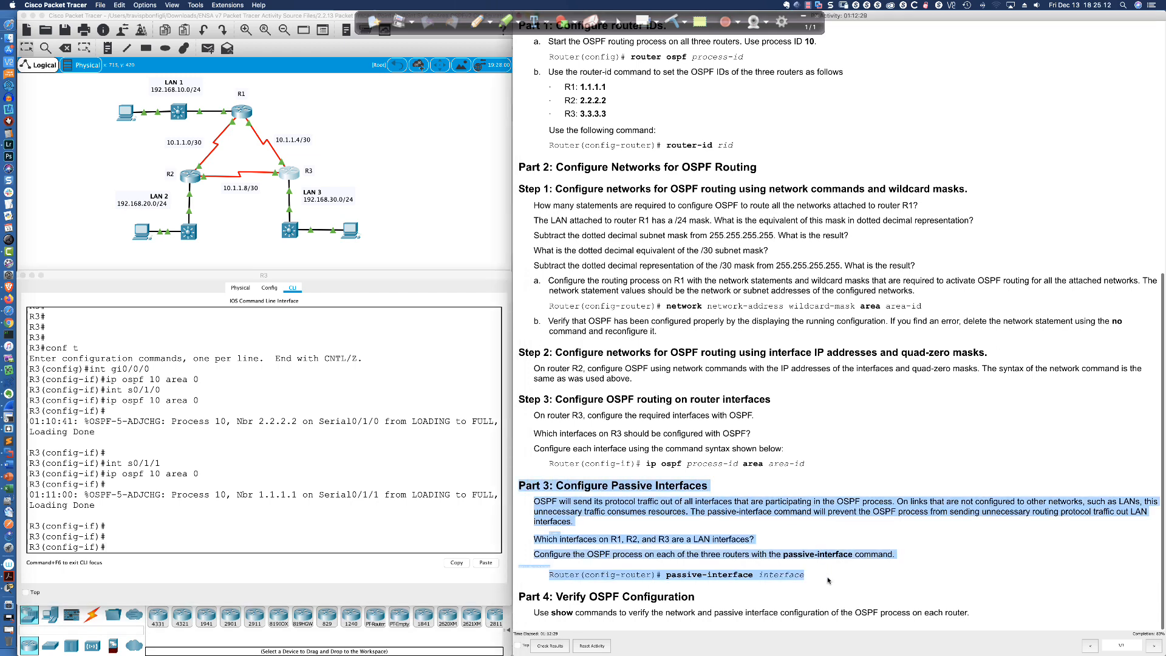
click(826, 577)
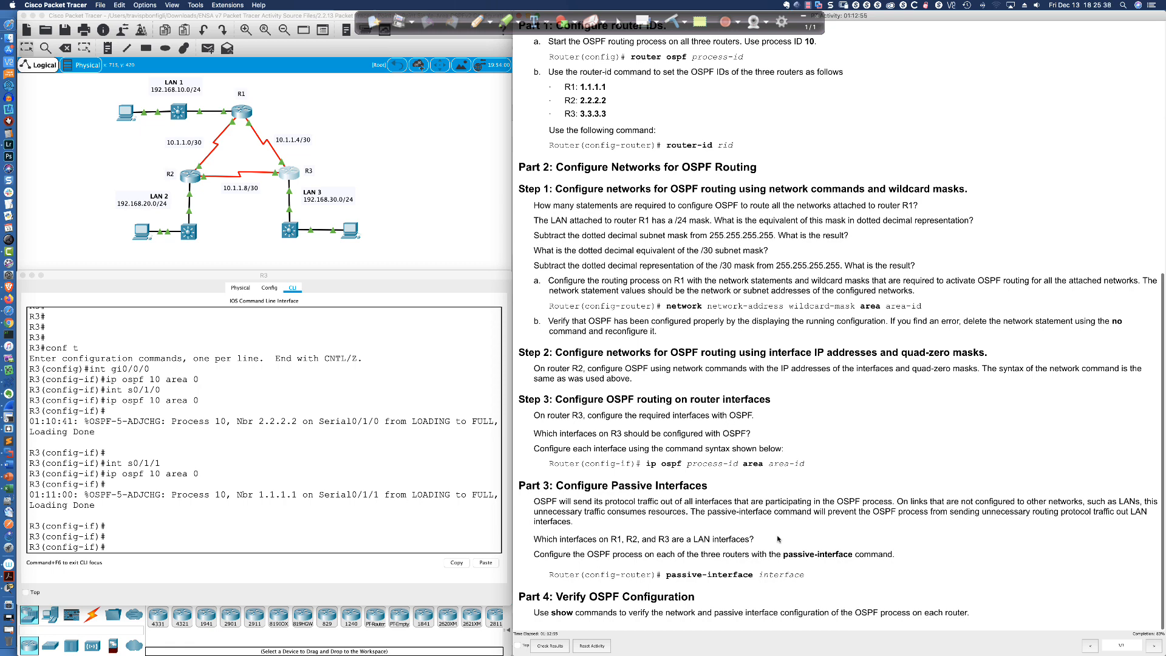
key(super+Tab)
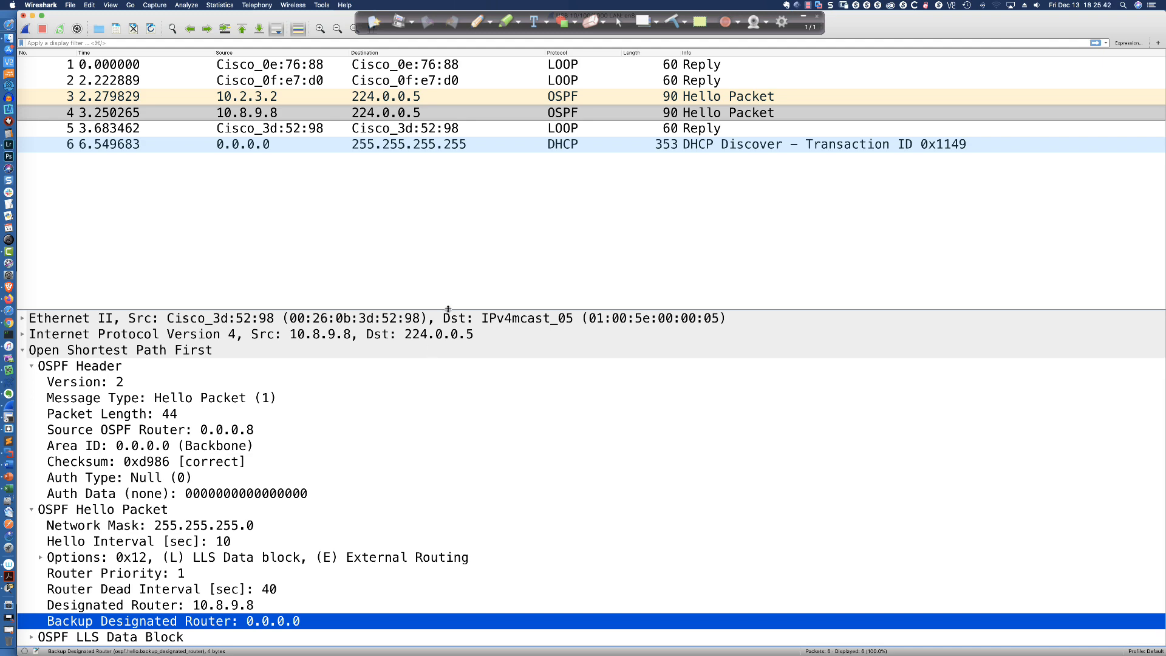
drag(449, 309, 439, 188)
click(438, 190)
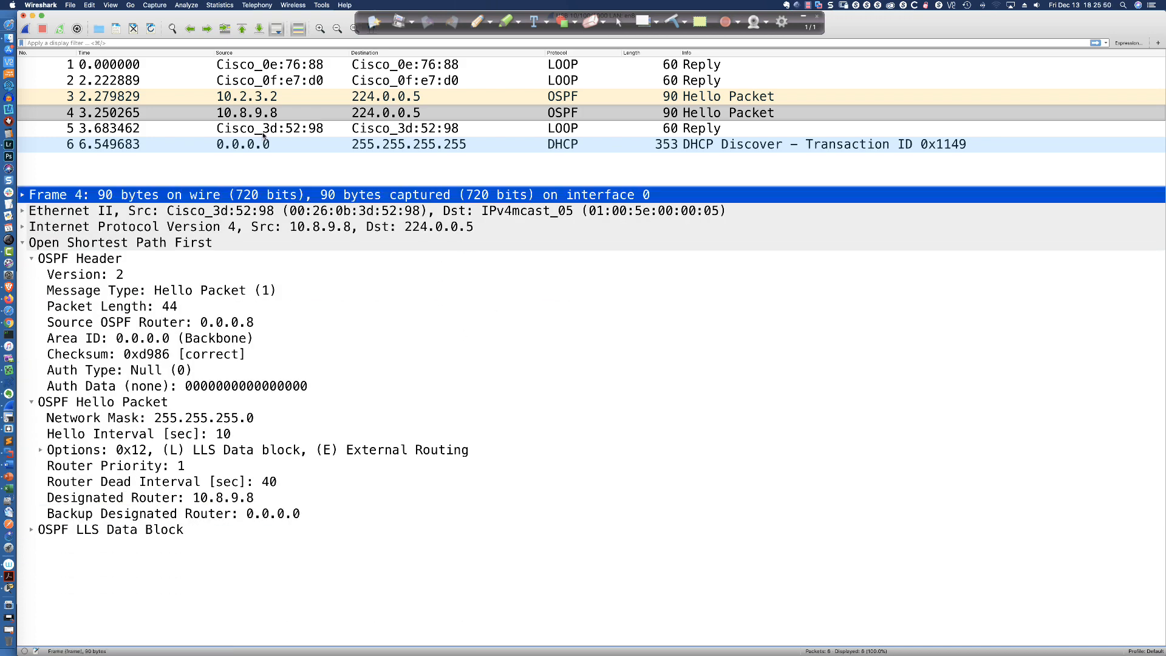
click(254, 115)
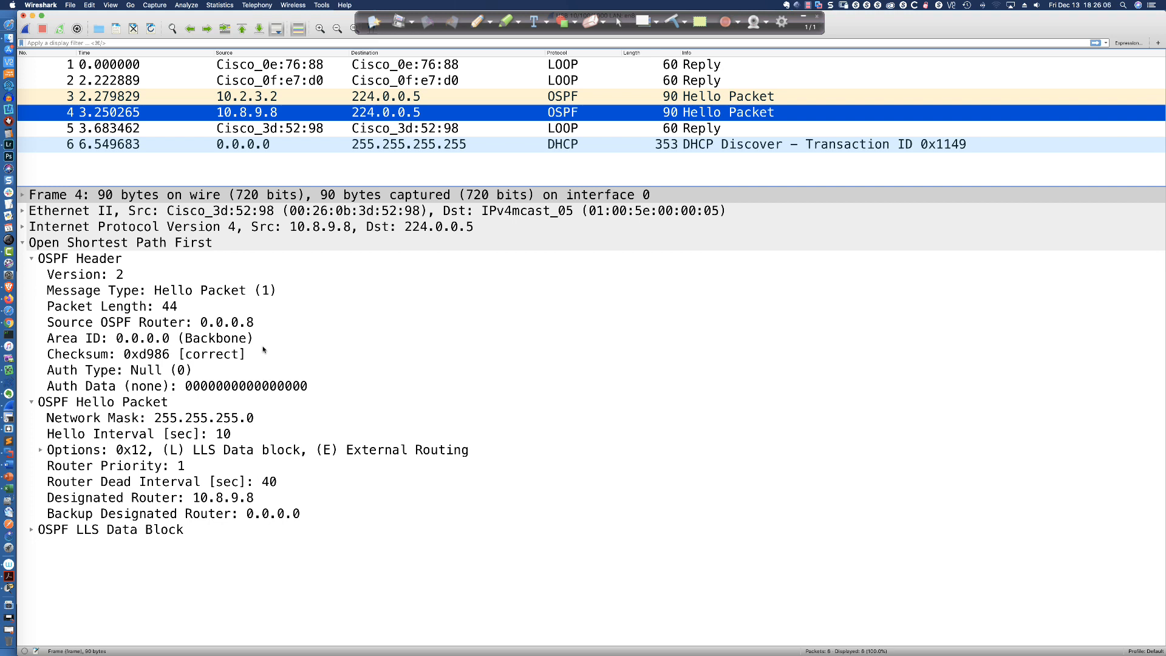
key(Tab)
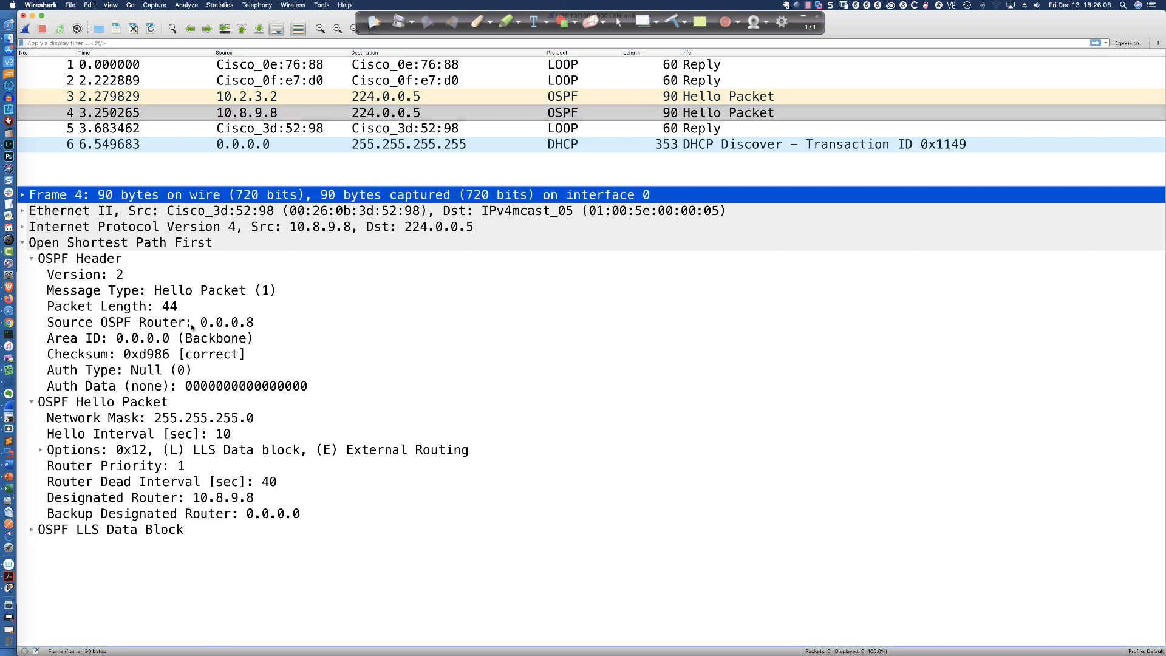
Examine the Hello packet's source router, area ID, authentication type, network mask, router priority and LLS data block fields
click(192, 327)
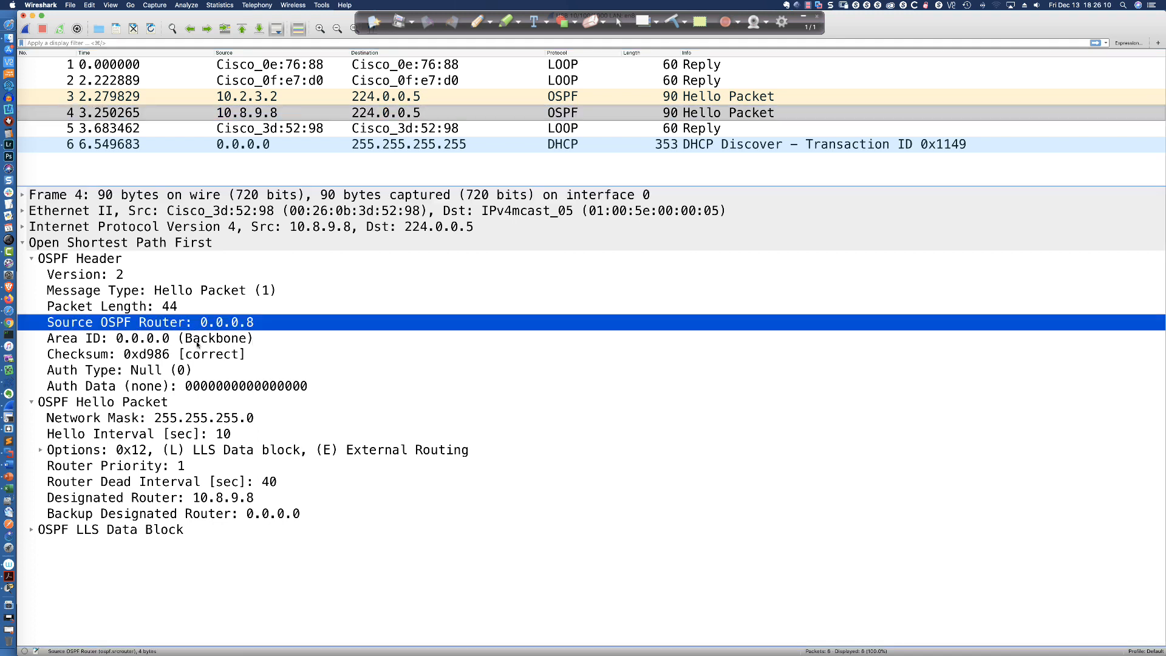
click(198, 342)
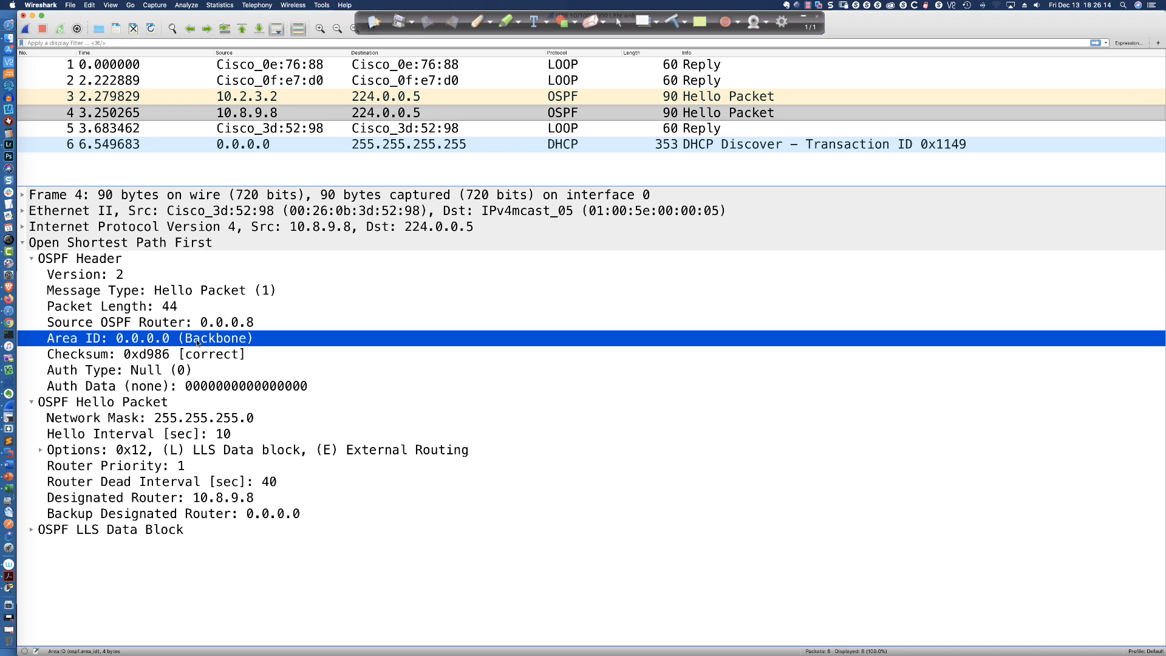
click(173, 369)
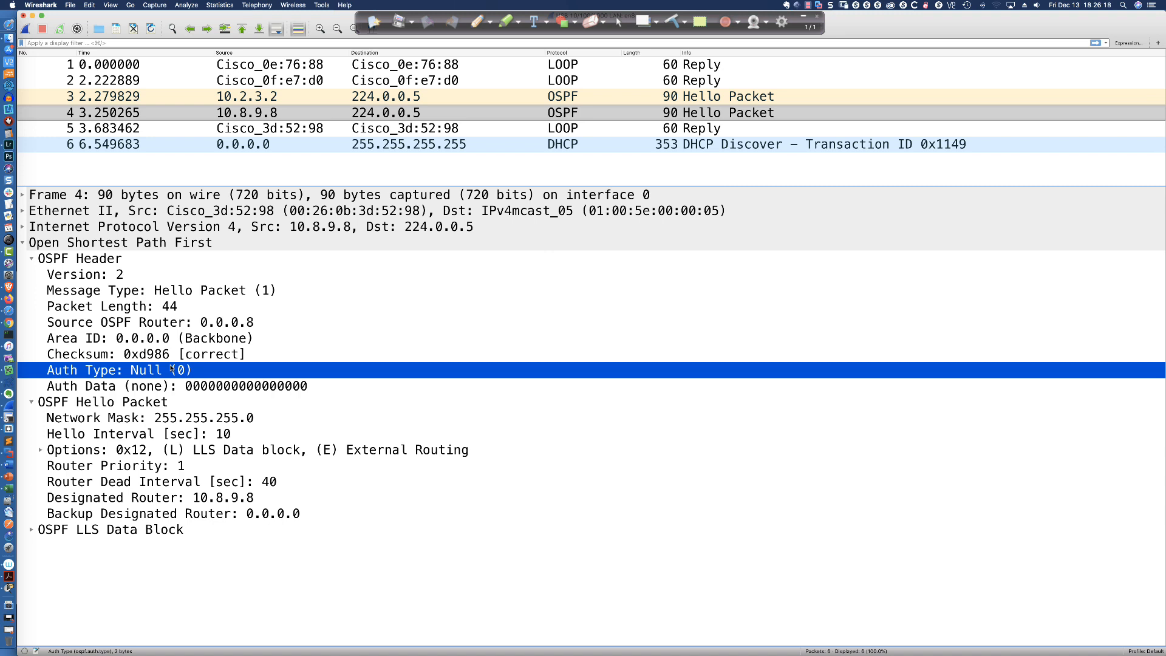
click(183, 419)
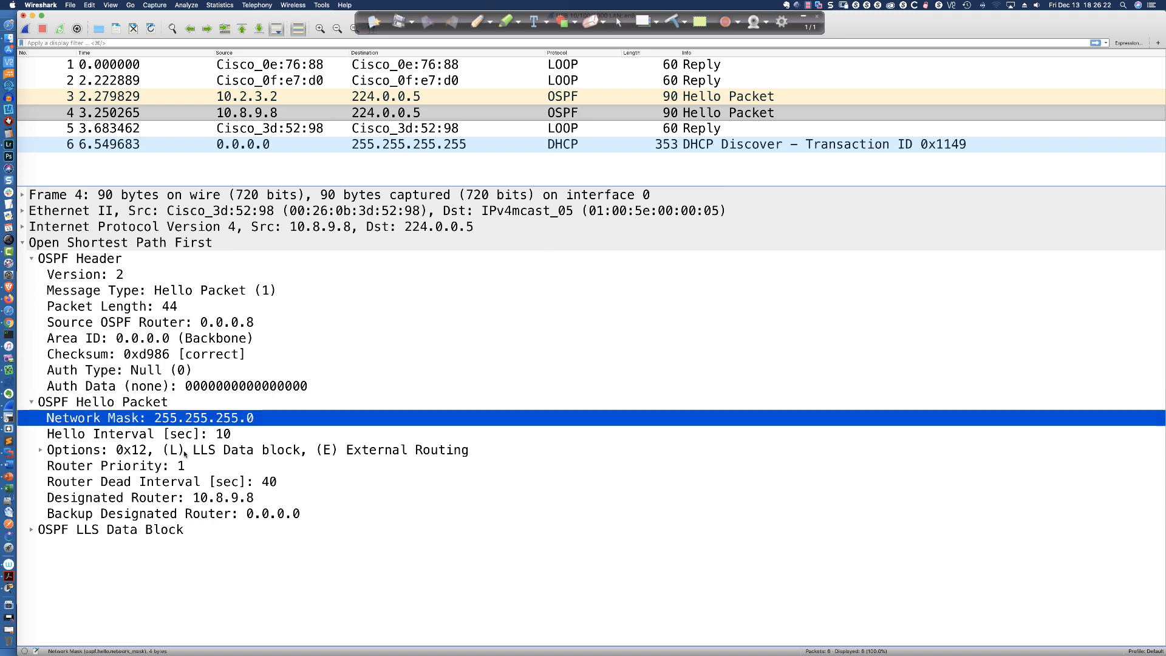
click(165, 466)
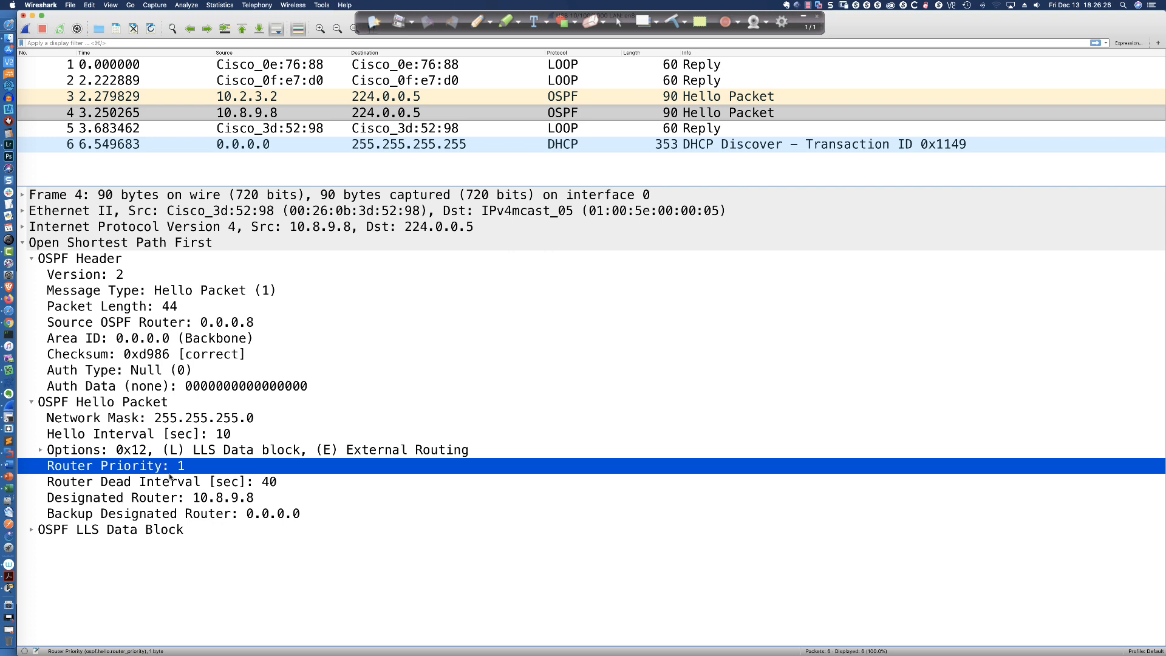
click(201, 530)
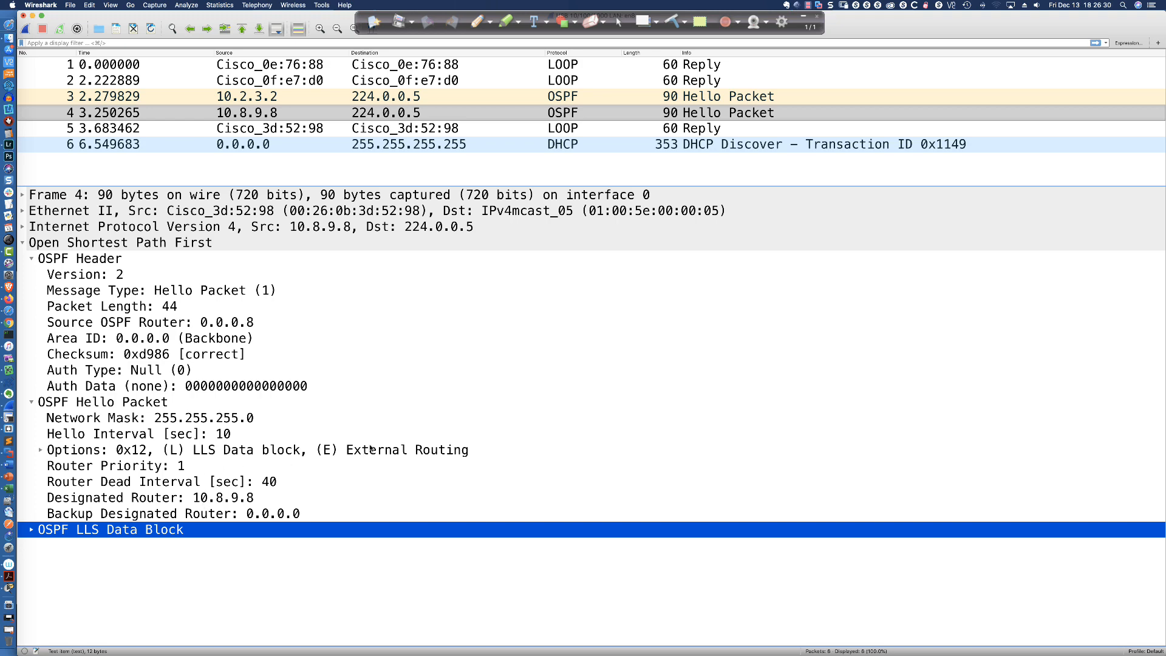
Switch back to Packet Tracer, open R1's command line and enter configuration mode for router ospf 10
key(super+Tab)
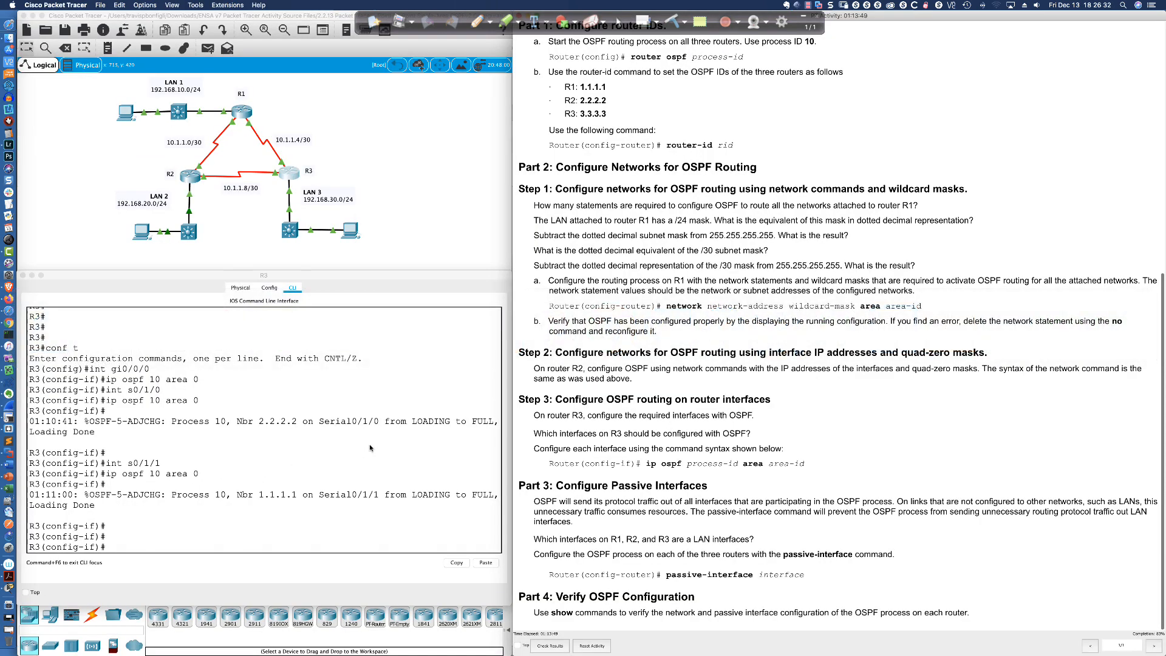
click(240, 109)
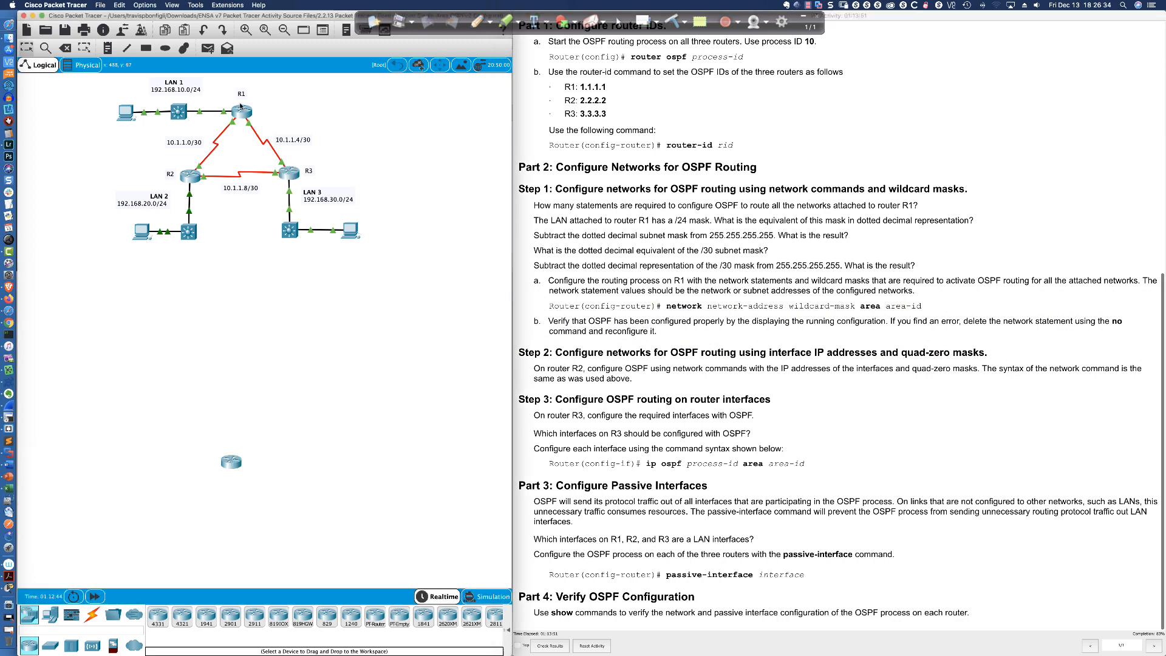
click(295, 398)
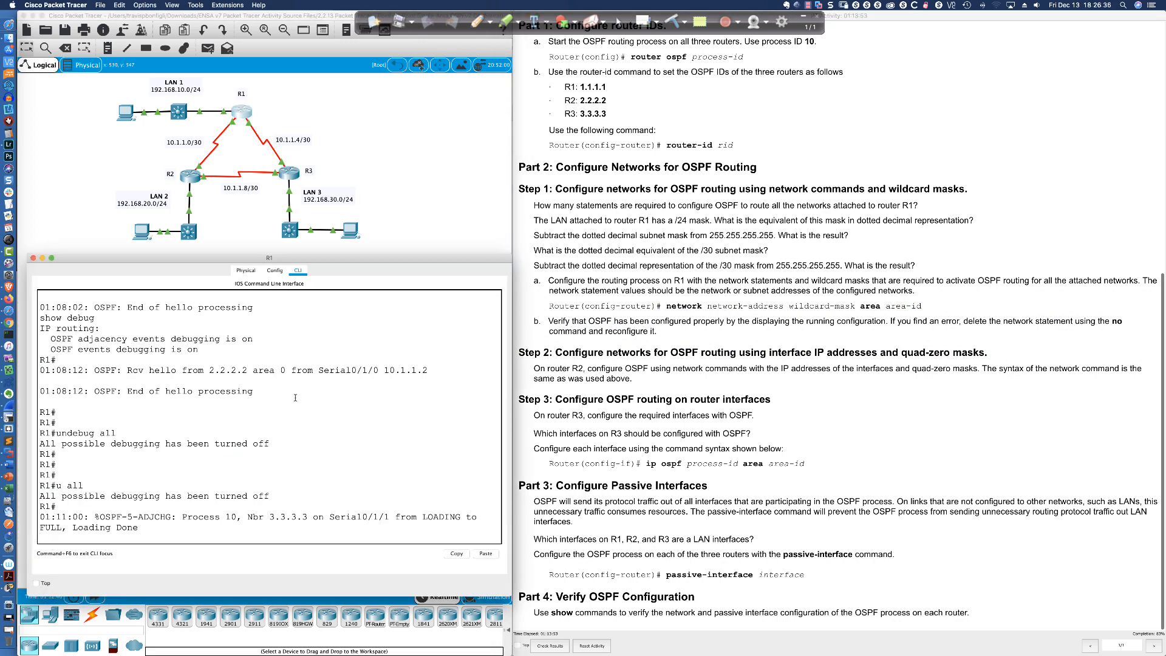
key(Return)
key(Return)
key(Return)
text(conf t)
key(Return)
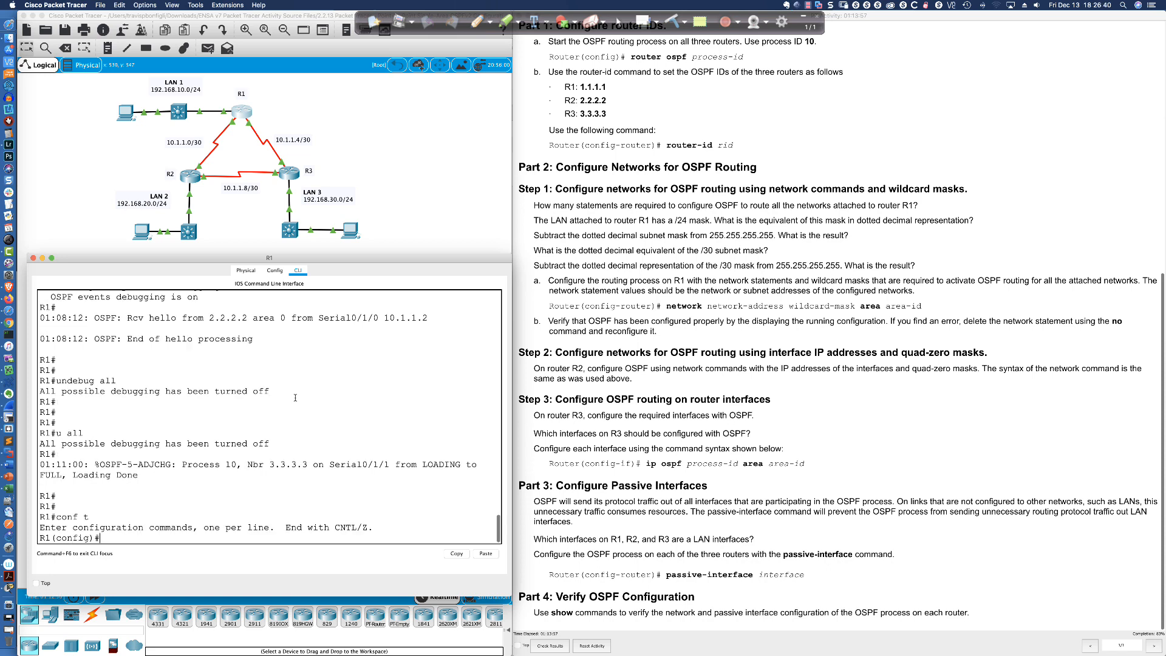
text(router ospf 10)
key(Return)
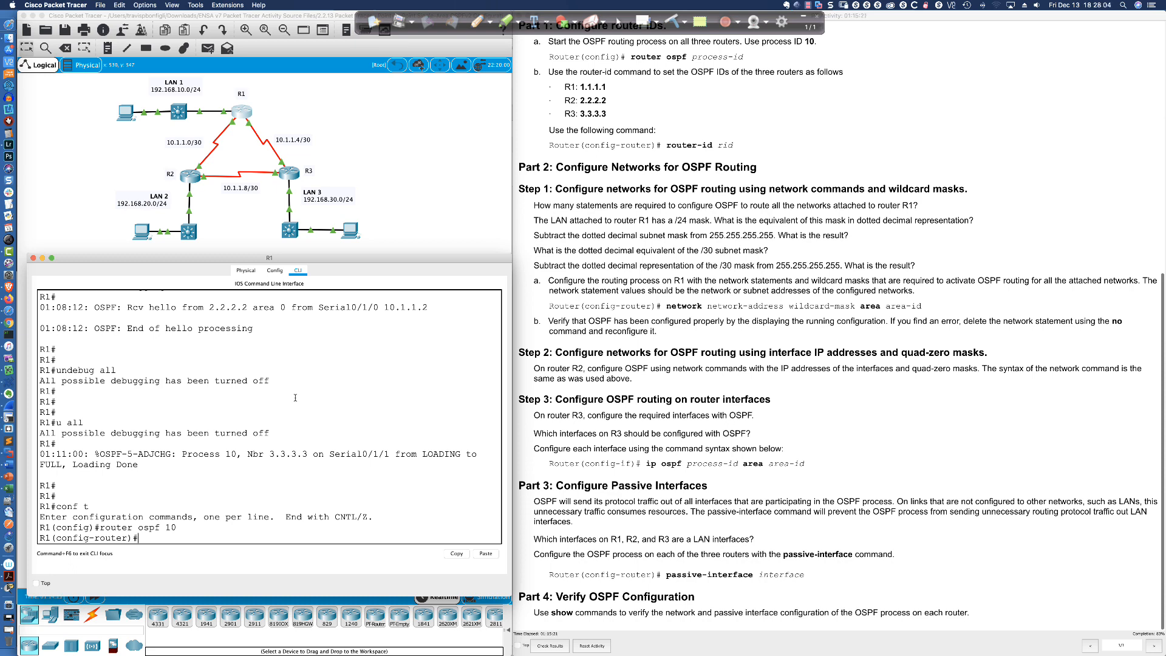
Check the Router Dead Interval field of the Hello packet in Wireshark and return to Packet Tracer
key(super+Tab)
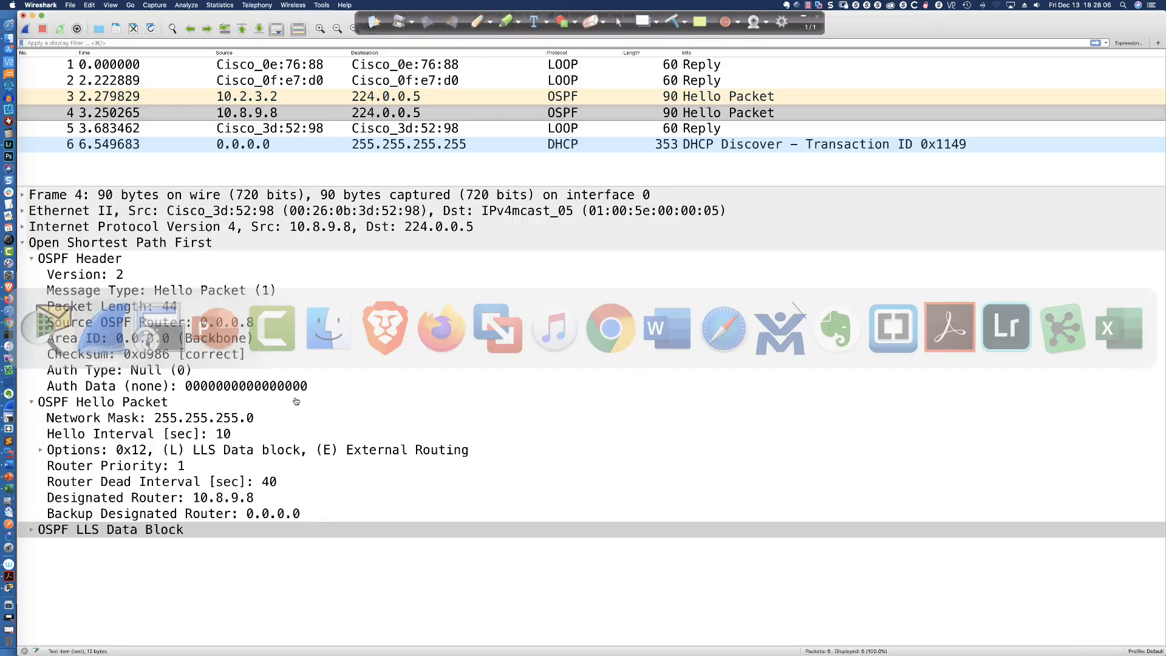
click(172, 483)
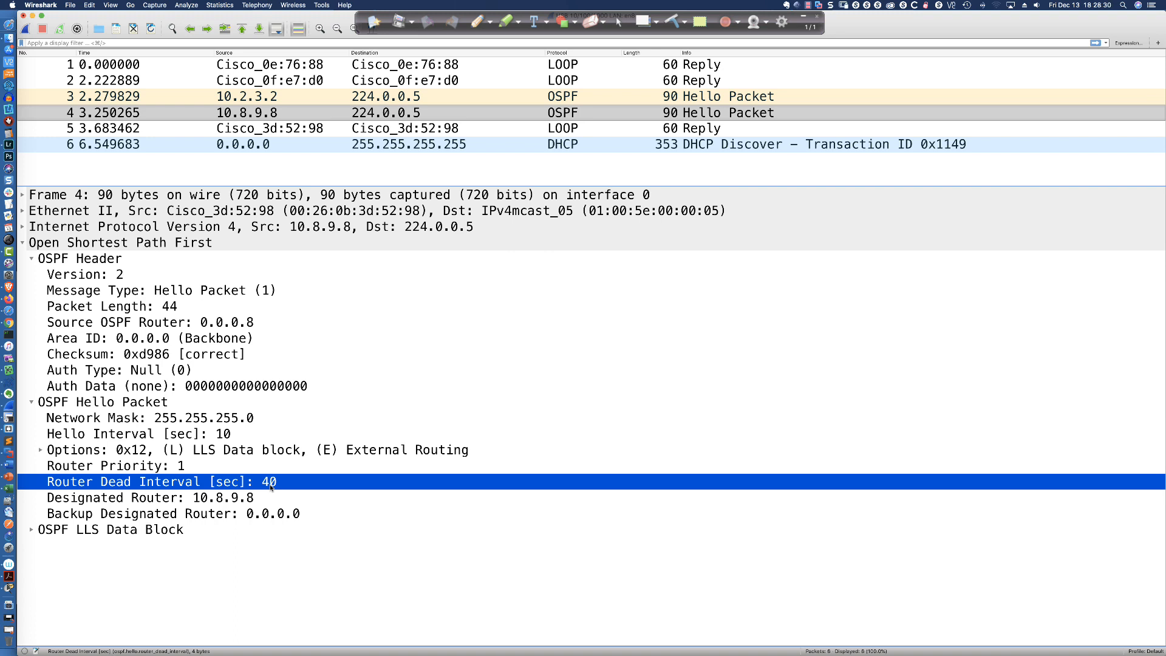
key(super+Tab)
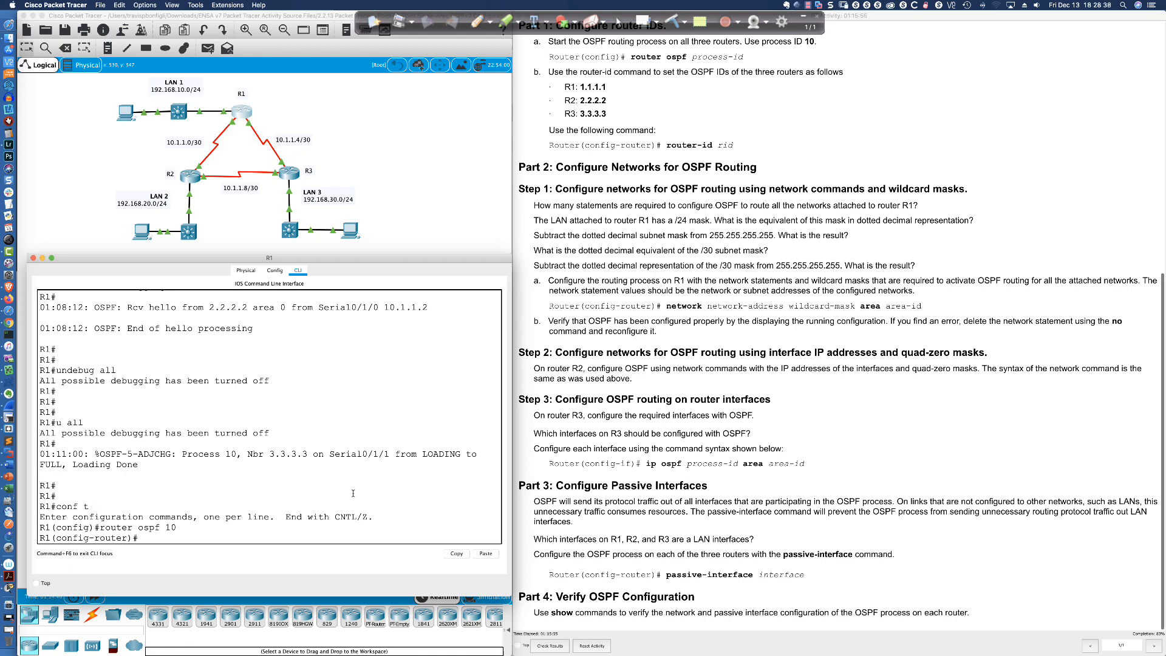
Trace the serial links between R1, R2 and R3 with the annotation pen in blue
click(479, 21)
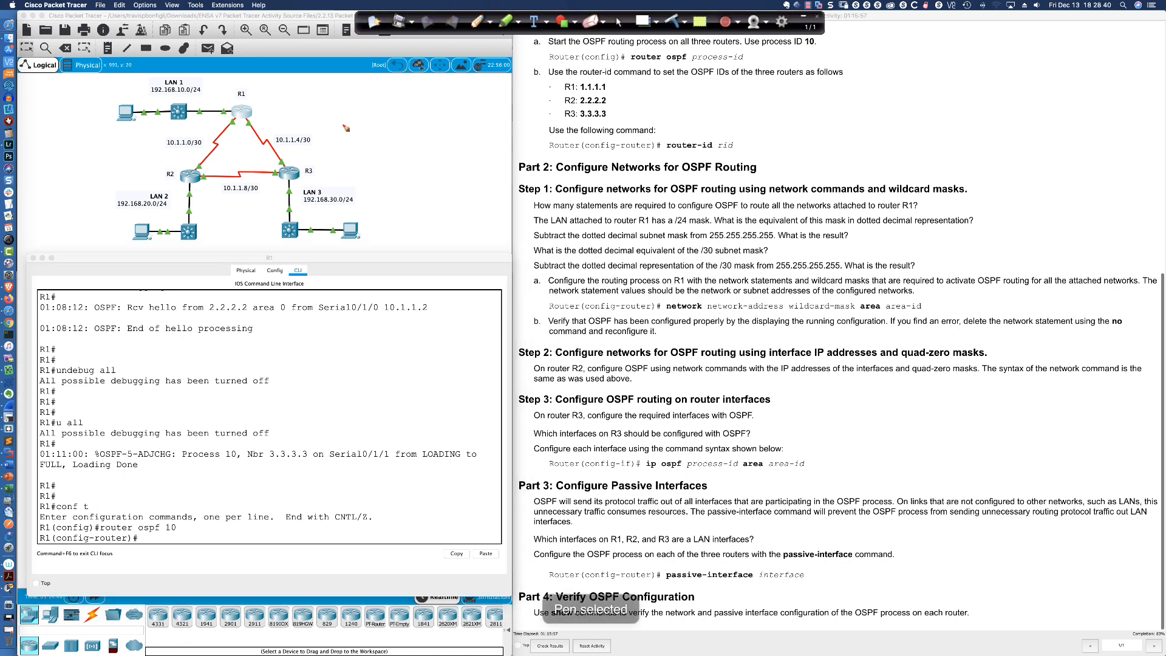
click(490, 24)
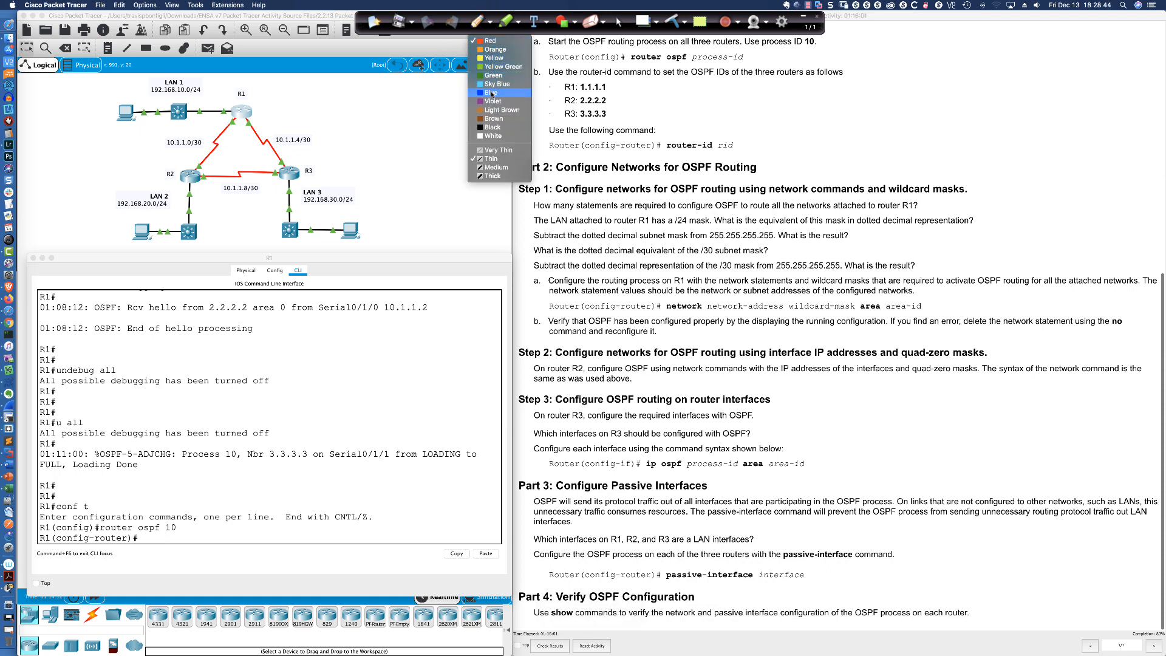
click(492, 84)
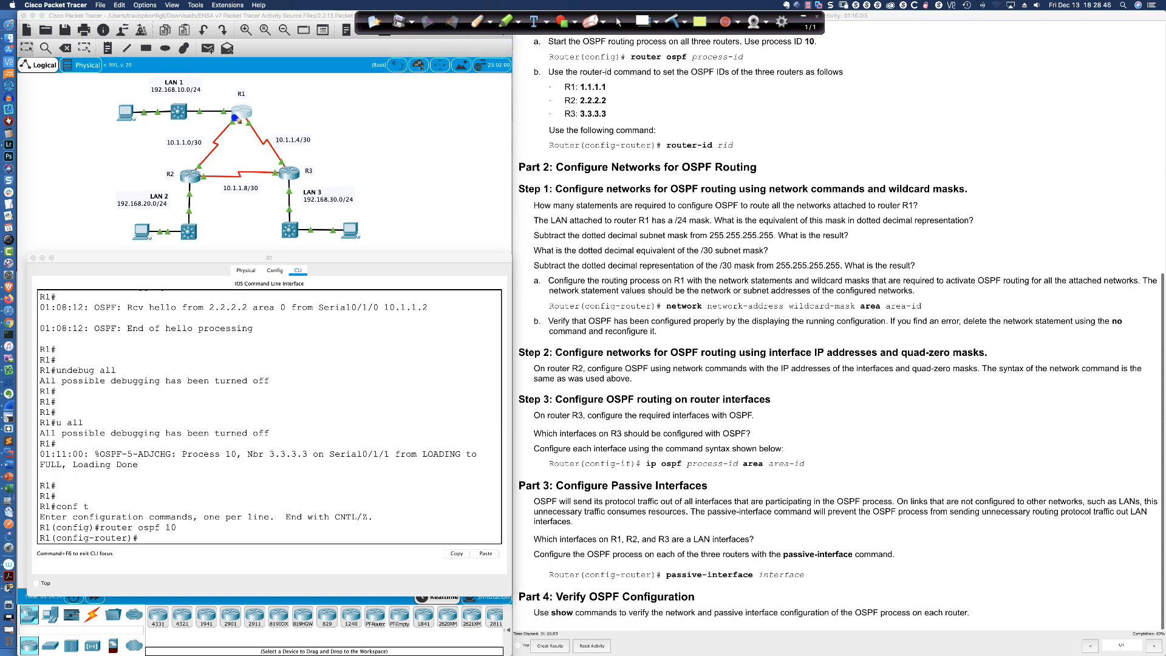
mouse_move(237, 118)
mouse_down()
mouse_move(192, 174)
mouse_move(203, 171)
mouse_up()
mouse_move(245, 117)
mouse_down()
mouse_move(288, 168)
mouse_move(205, 178)
mouse_up()
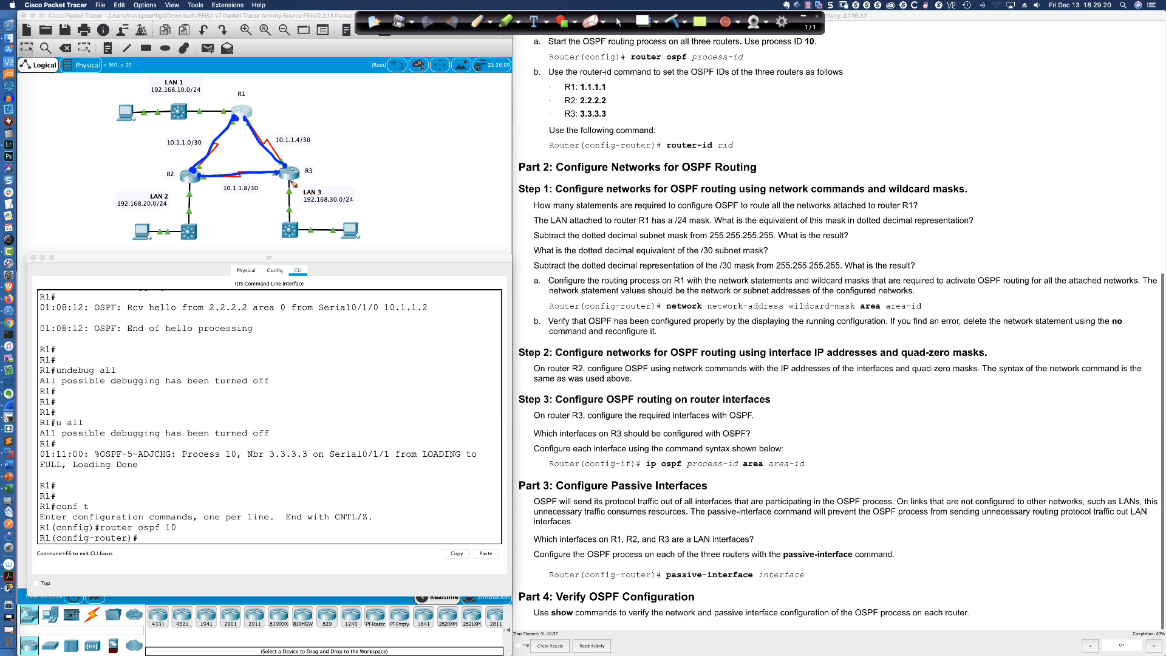
Mark the LAN-facing interfaces of R1, R2 and R3 with red dots and arrows pointing toward their LANs
click(491, 23)
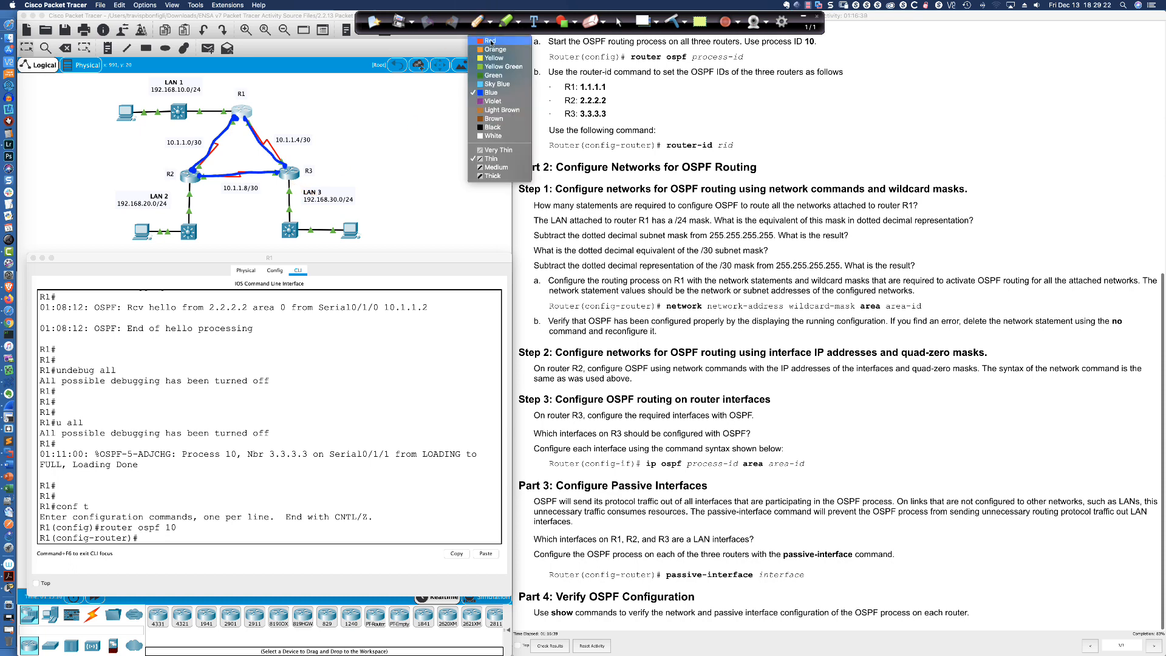
click(489, 41)
drag(290, 183, 289, 181)
drag(189, 184, 189, 185)
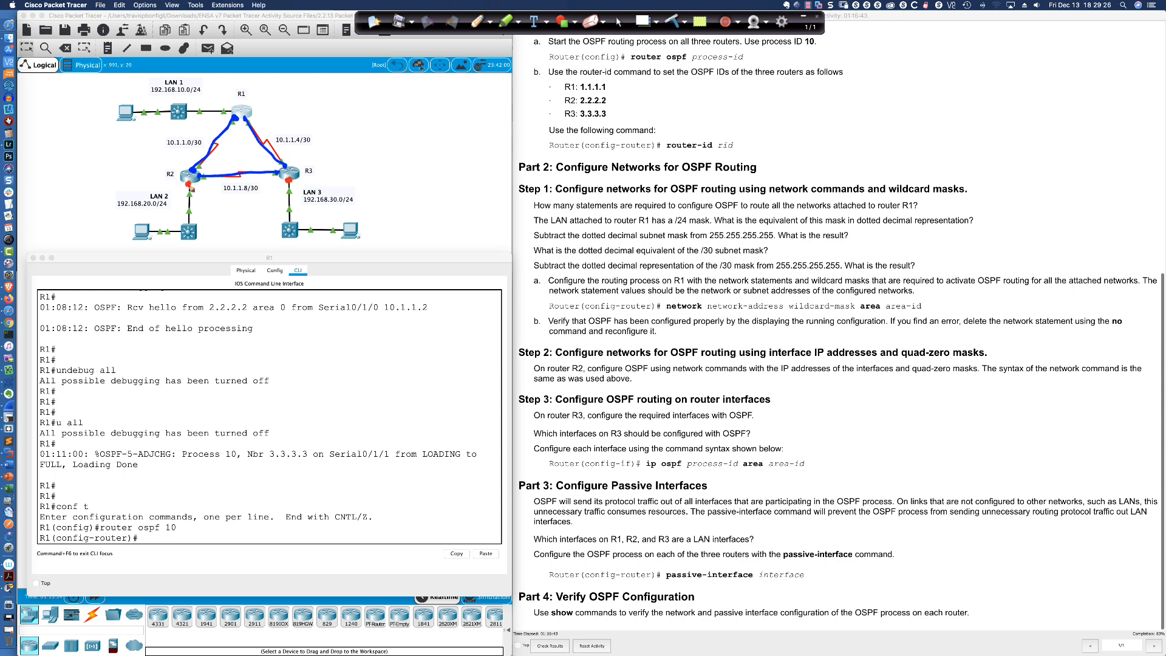
drag(233, 112, 231, 112)
drag(291, 183, 307, 198)
drag(189, 187, 184, 198)
drag(233, 114, 213, 104)
Underline the LAN 1 PC and draw red boxes around the LAN 1 switch, LAN 2 PC and LAN 3 PC
drag(111, 128, 140, 131)
mouse_move(178, 95)
mouse_down()
mouse_move(172, 125)
mouse_move(188, 126)
mouse_move(181, 96)
mouse_up()
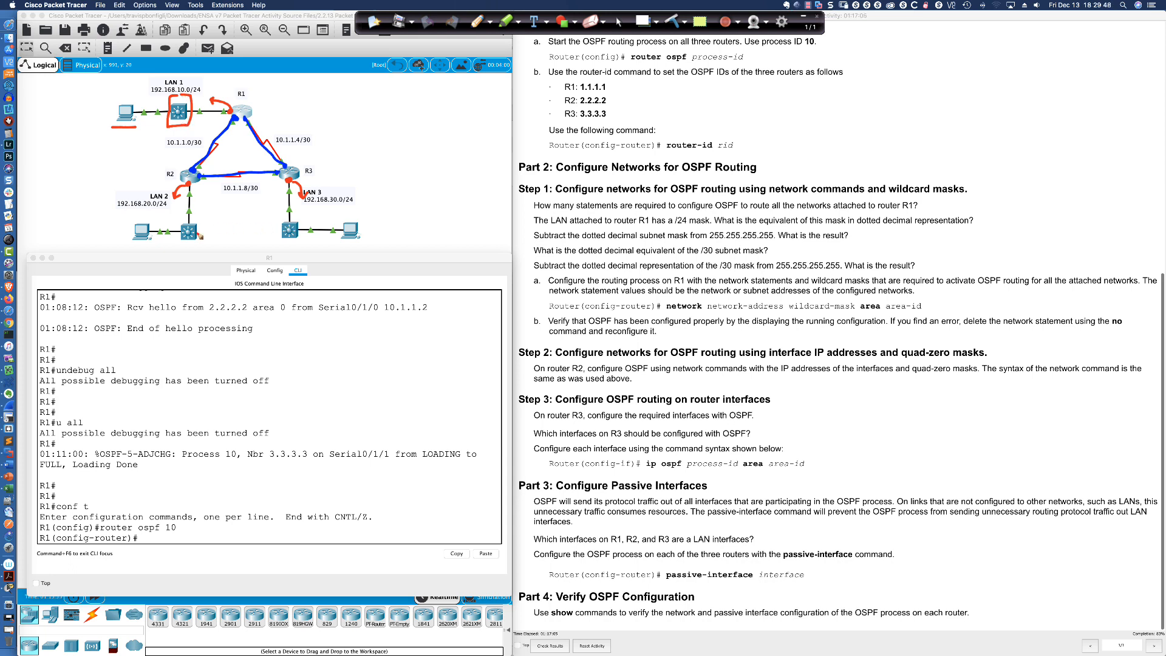
mouse_move(150, 222)
mouse_down()
mouse_move(134, 219)
mouse_move(126, 246)
mouse_move(162, 225)
mouse_up()
mouse_move(354, 214)
mouse_down()
mouse_move(335, 224)
mouse_move(380, 242)
mouse_move(343, 211)
mouse_up()
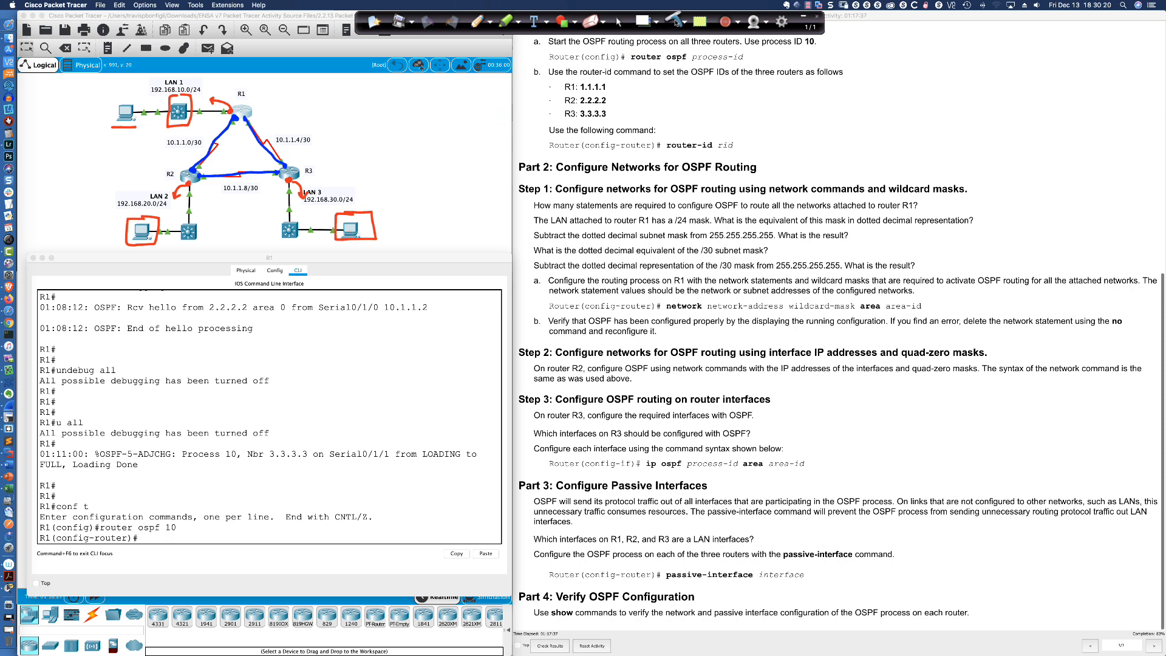
Clear all pen annotations from the topology and leave the drawing mode
click(619, 22)
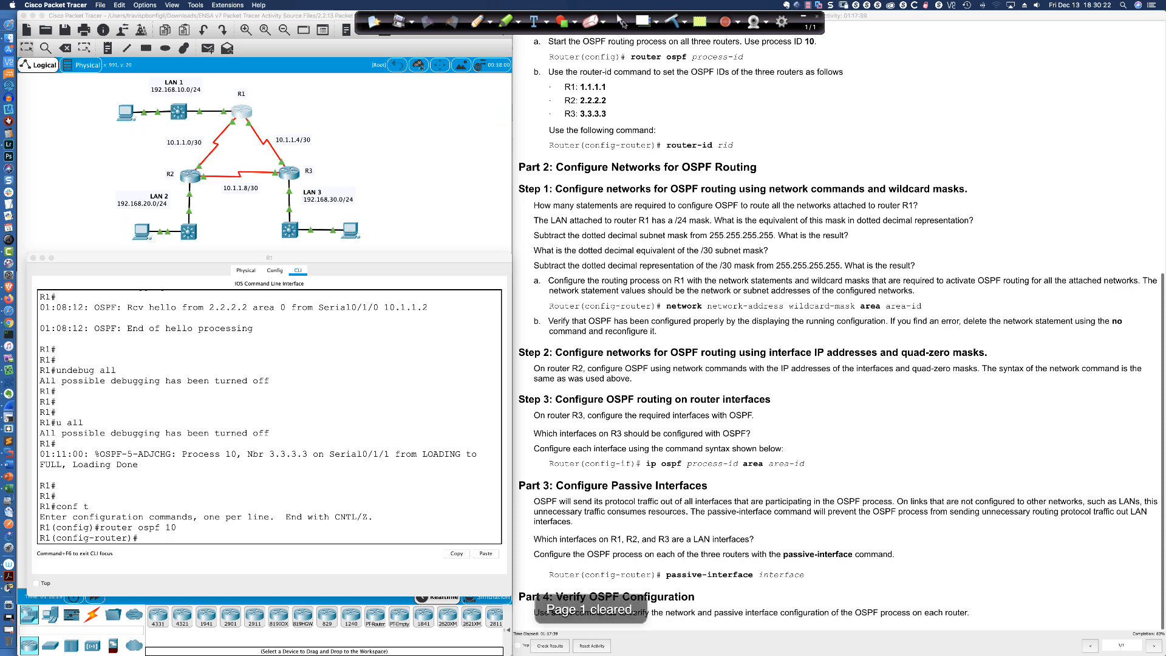
click(673, 21)
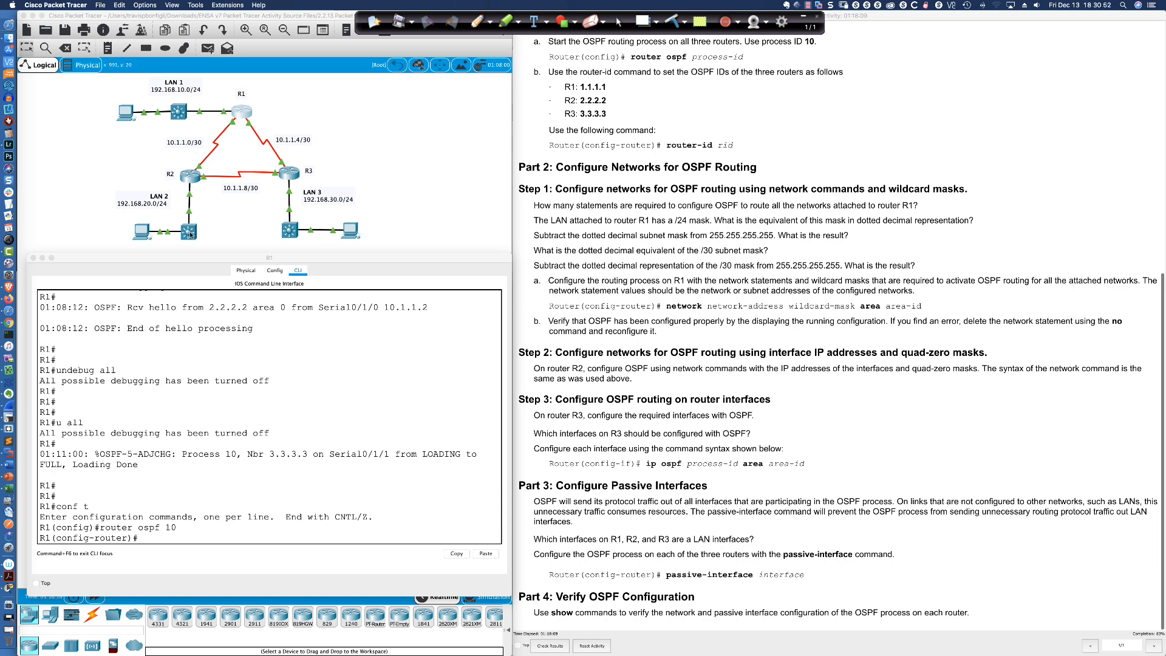
Switch to Wireshark and check the Source OSPF Router field in the Hello packet's OSPF header
key(super+Tab)
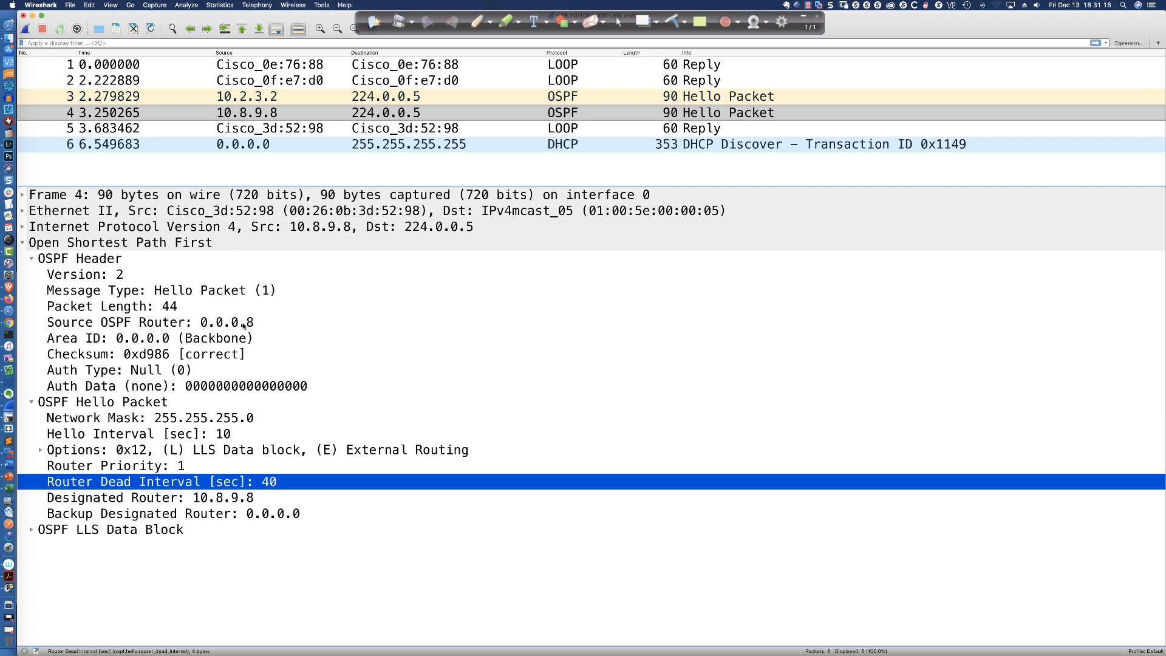
click(178, 324)
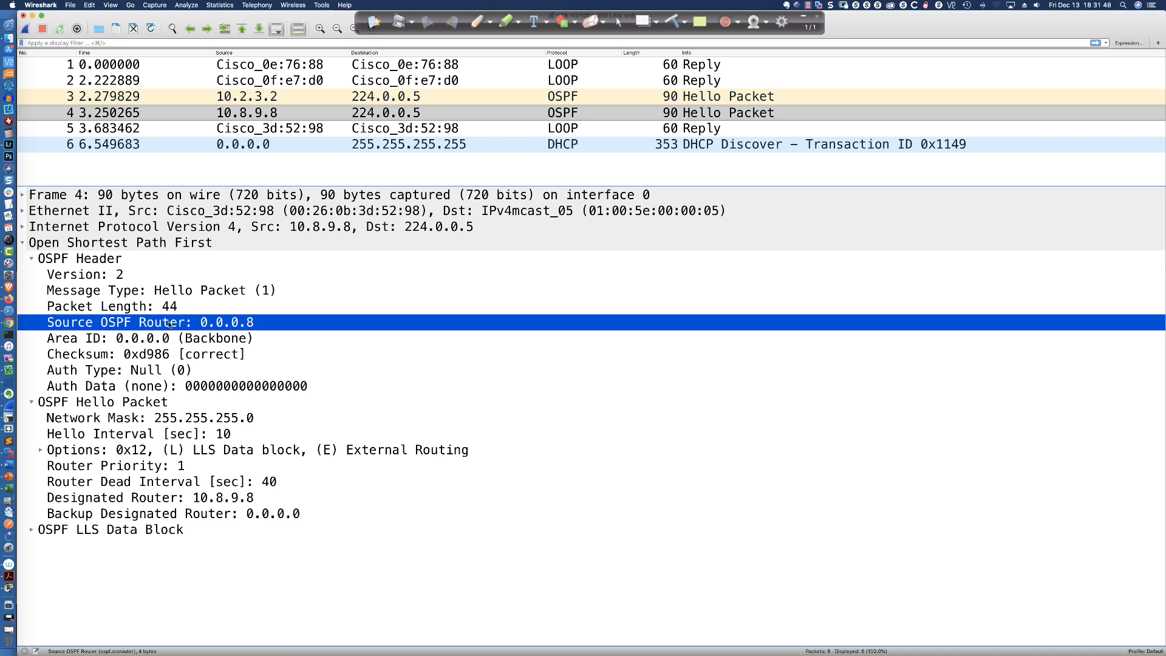
Return to R1's command line in Packet Tracer and set passive-interface gi0/0/0 in its OSPF process
key(super+Tab)
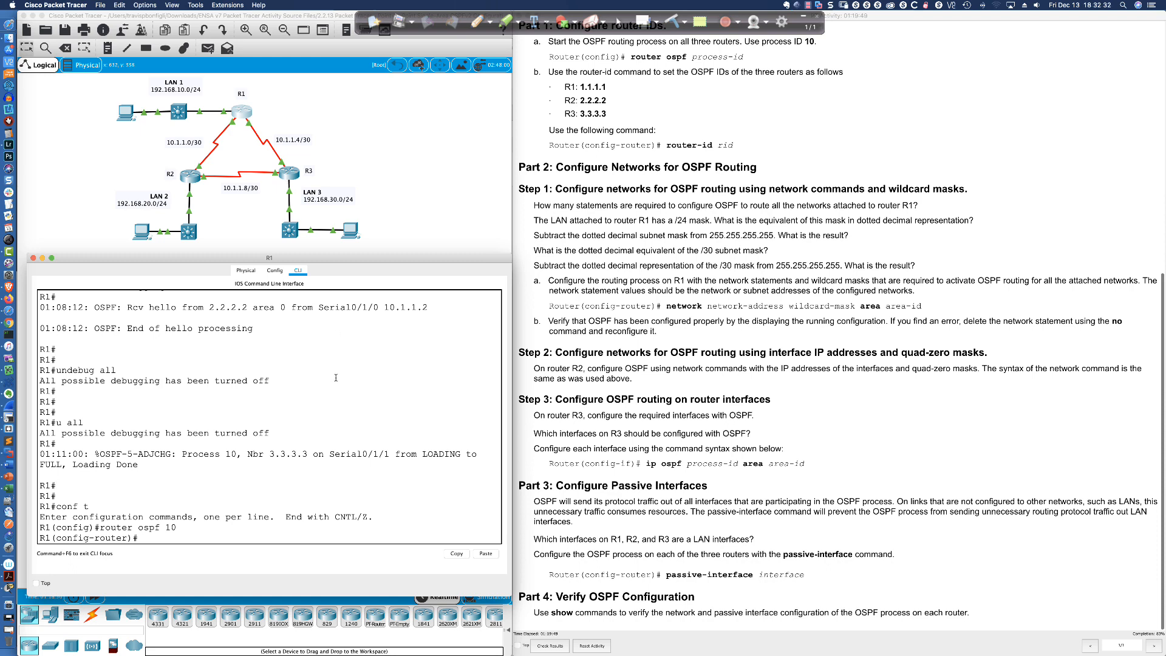
key(Return)
key(Return)
key(Return)
text(pas)
key(Tab)
text(gi0/0/0)
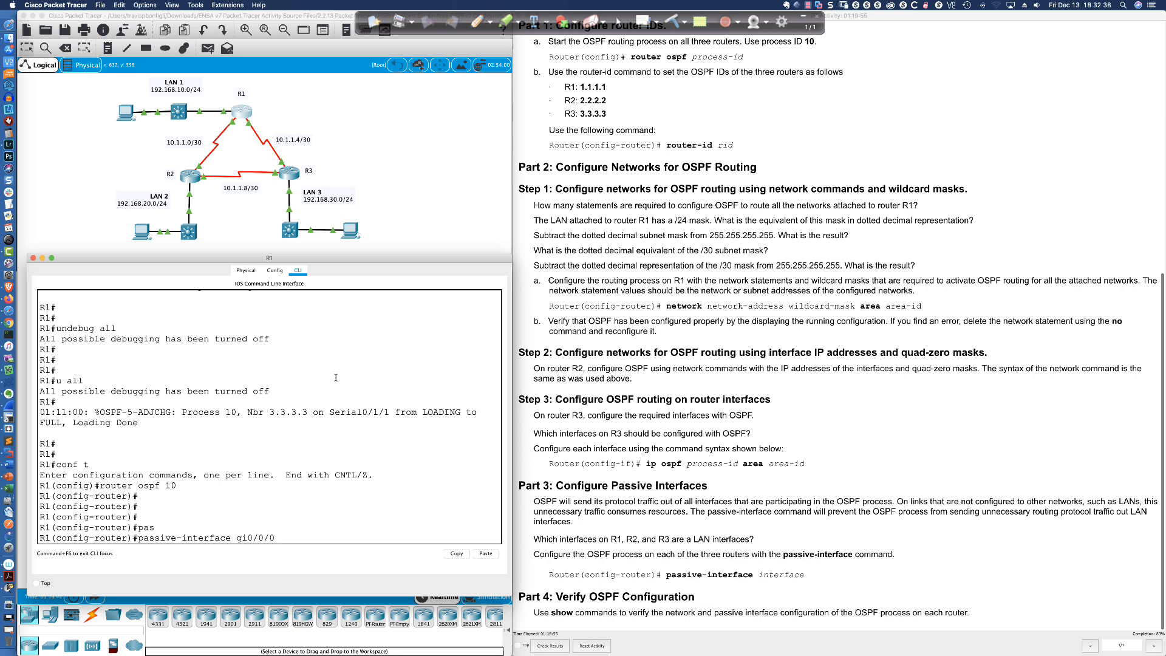
key(Return)
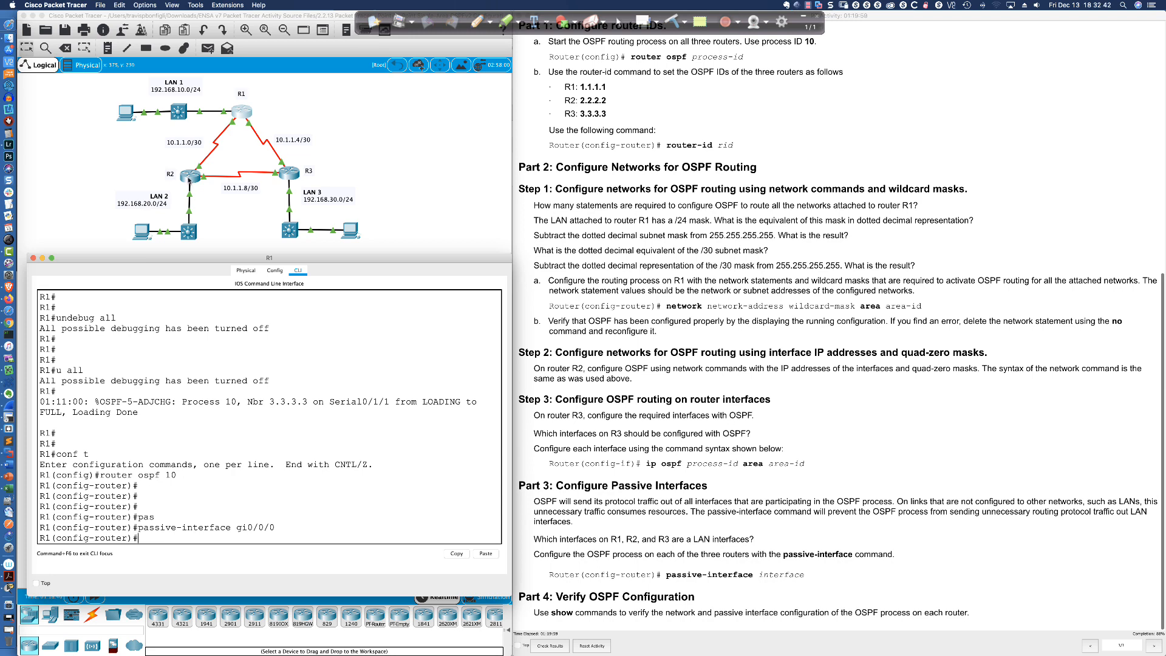
Open R2's command line and enter privileged mode and global configuration mode
click(189, 178)
key(Return)
key(Return)
key(Return)
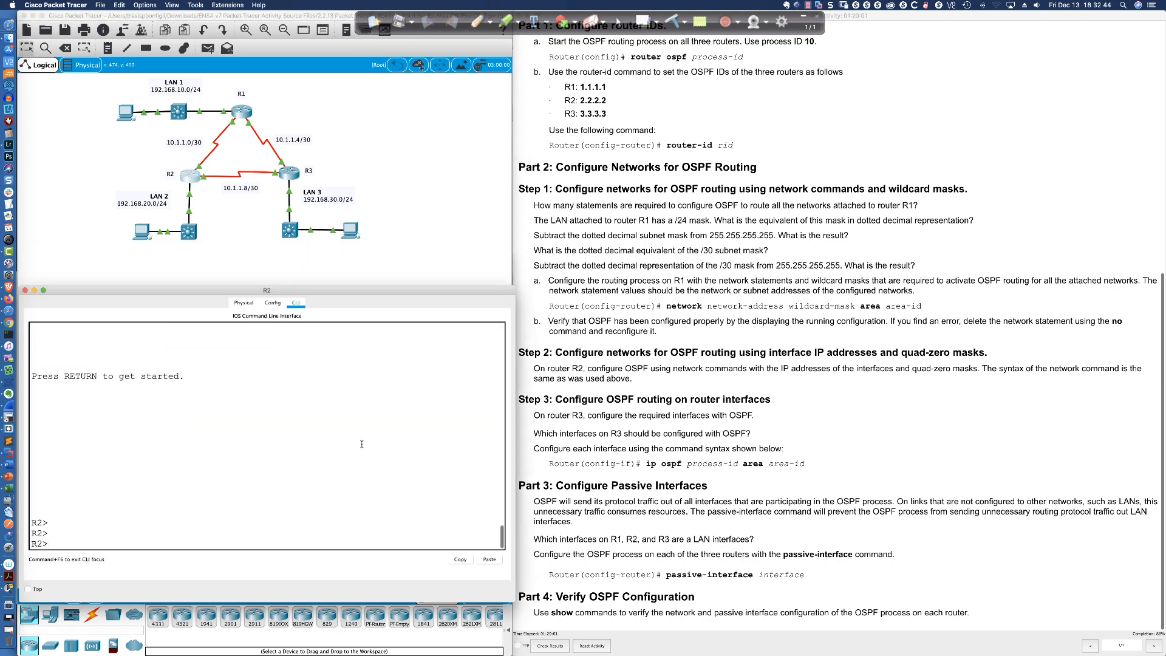
text(en)
key(Return)
text(conf t)
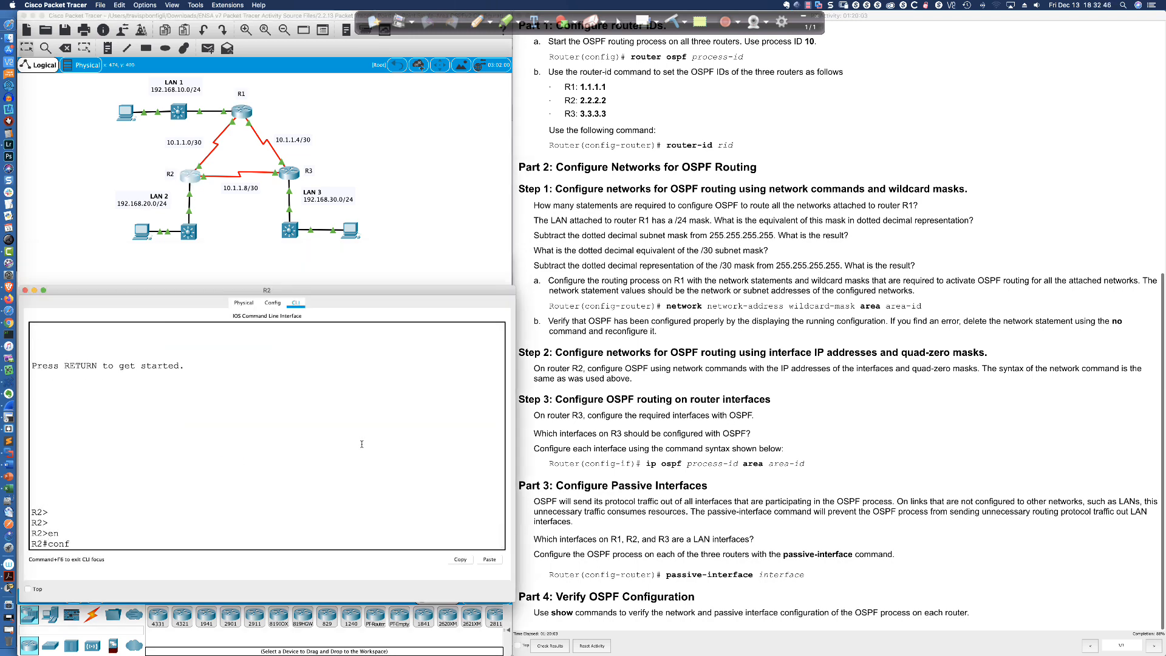
key(Return)
Enter OSPF process 10 on R2 and make its LAN interface gi0/0/0 passive
text(router ospf)
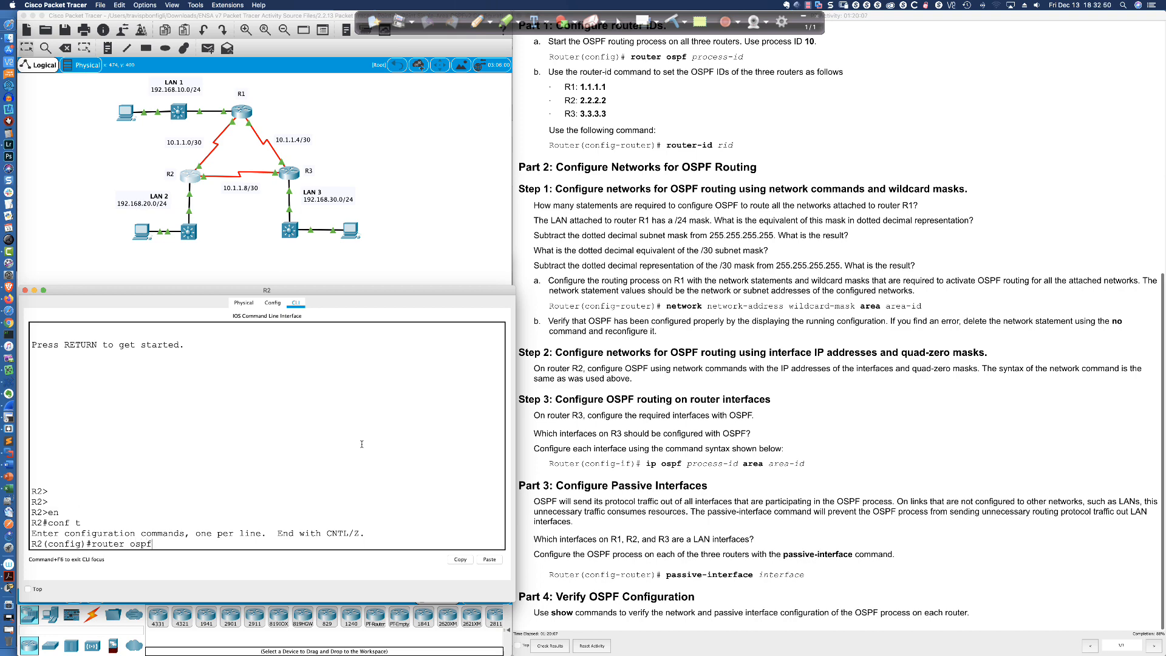
text( 10)
key(Return)
text(passive-interface gi0/0)
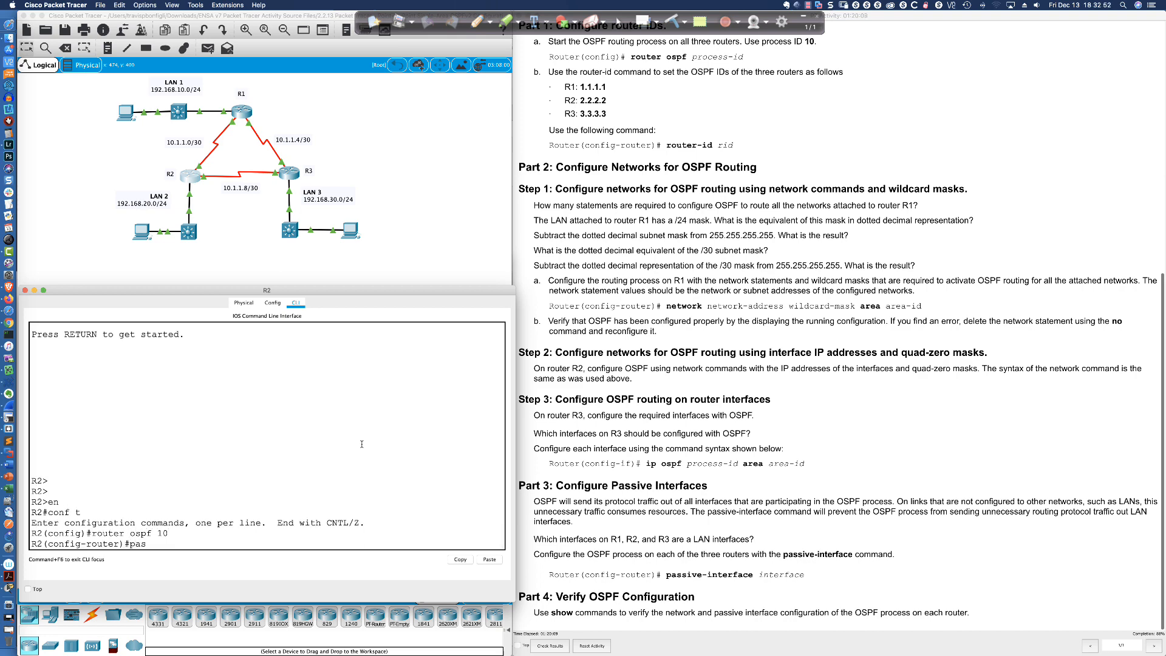
key(Tab)
text(gi0/0/0)
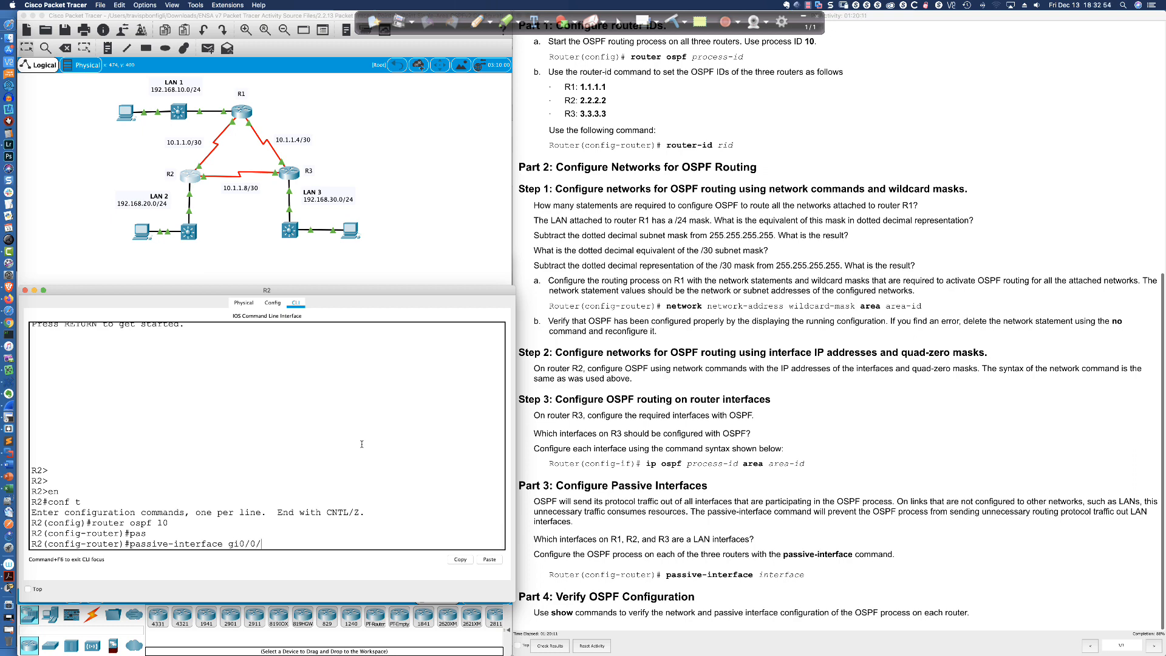
key(Return)
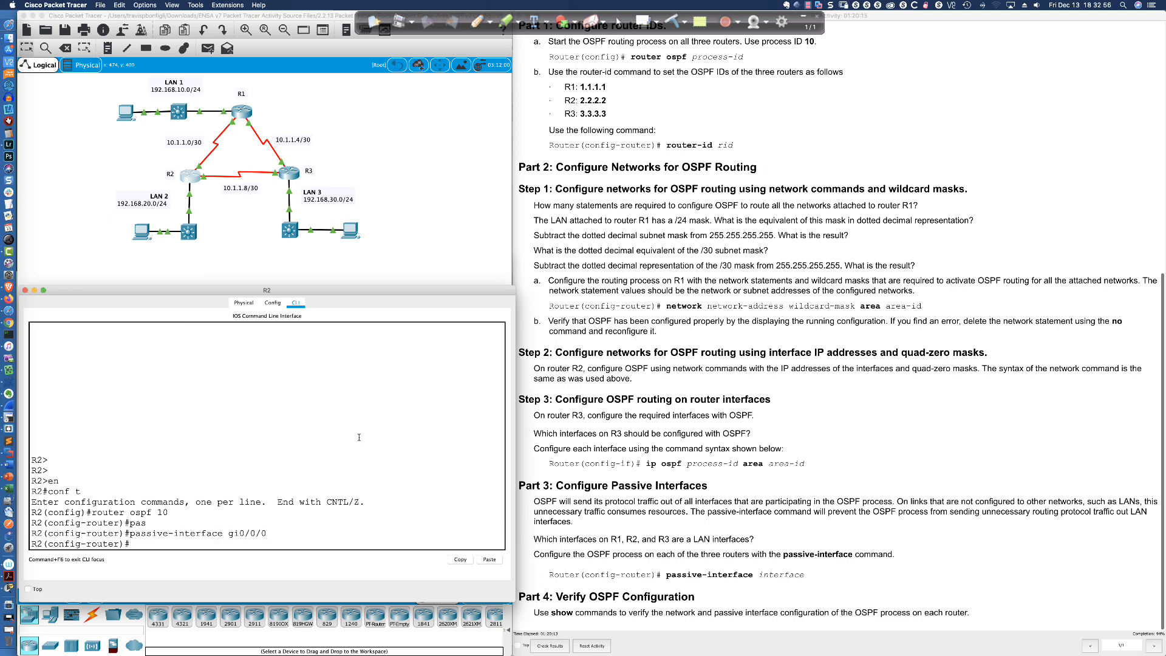
Open R3's command line and set passive-interface gi0/0/0 in OSPF process 10
click(282, 177)
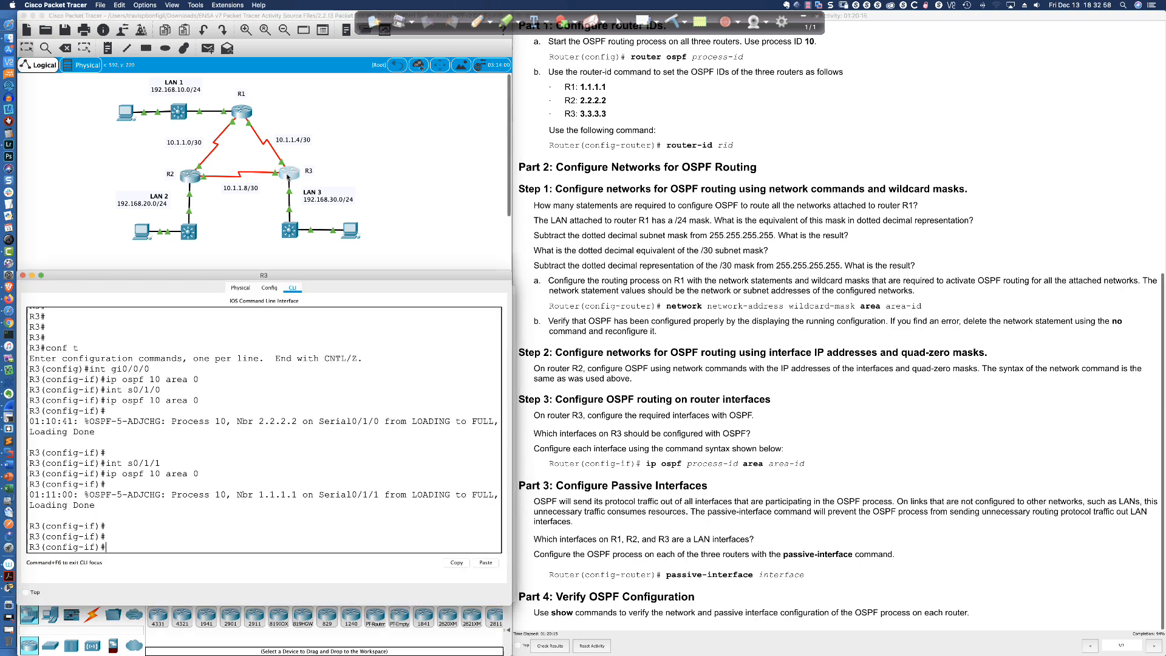
text(router o)
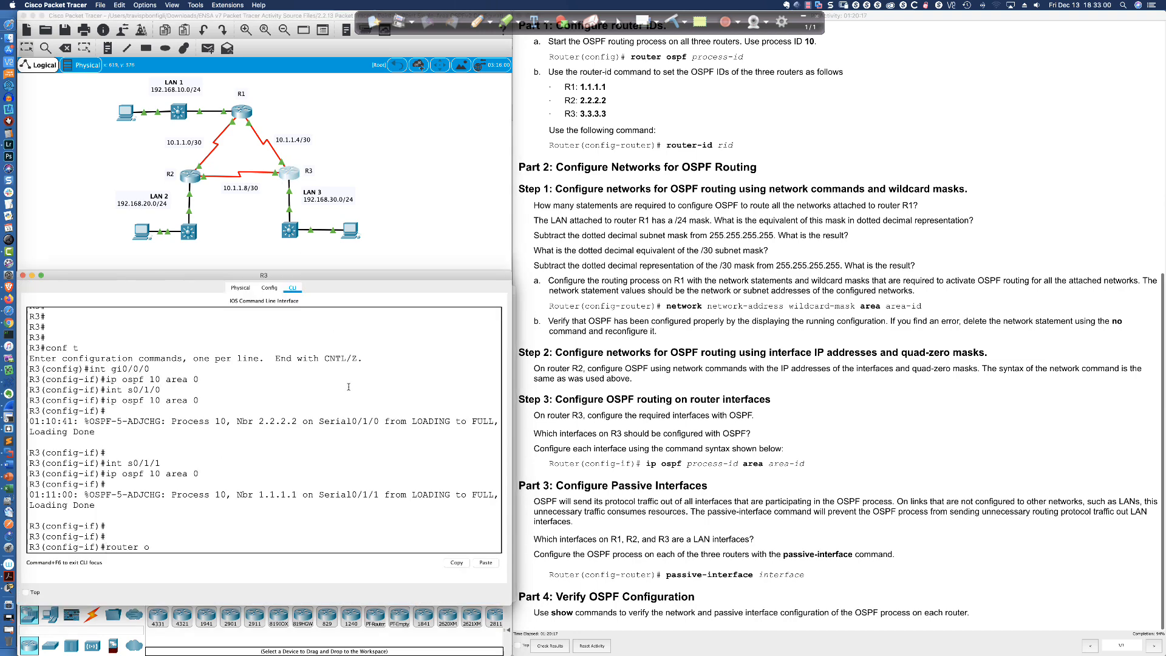
text(spf 10)
key(Return)
text(pas)
key(Tab)
text(gi0/0/0)
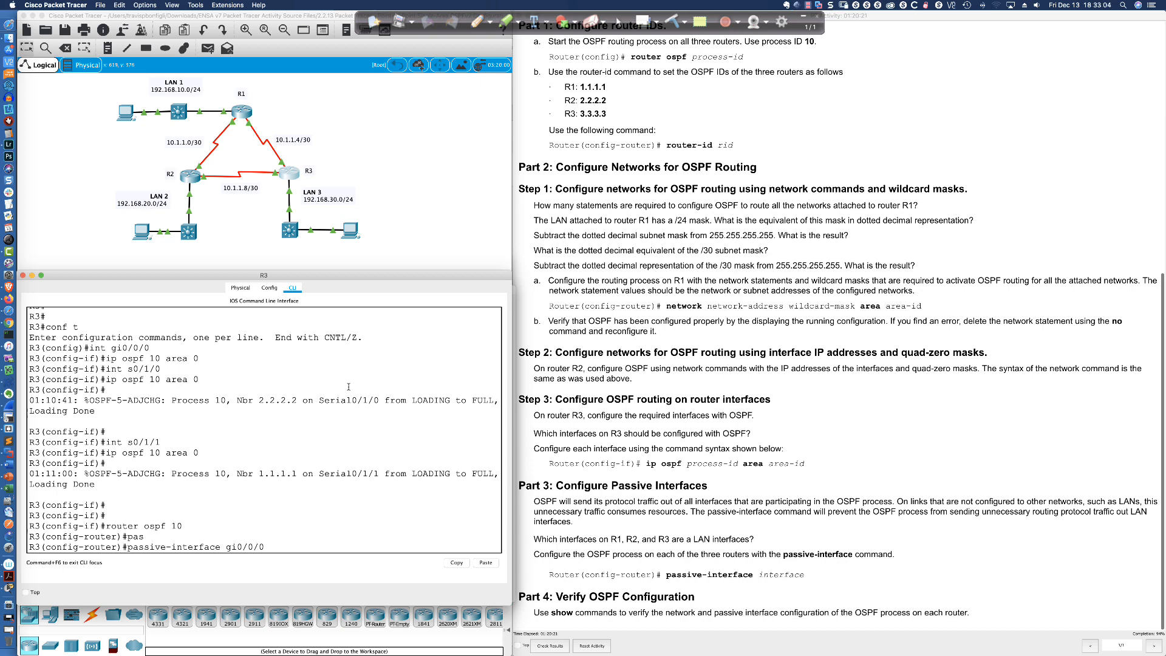
key(Return)
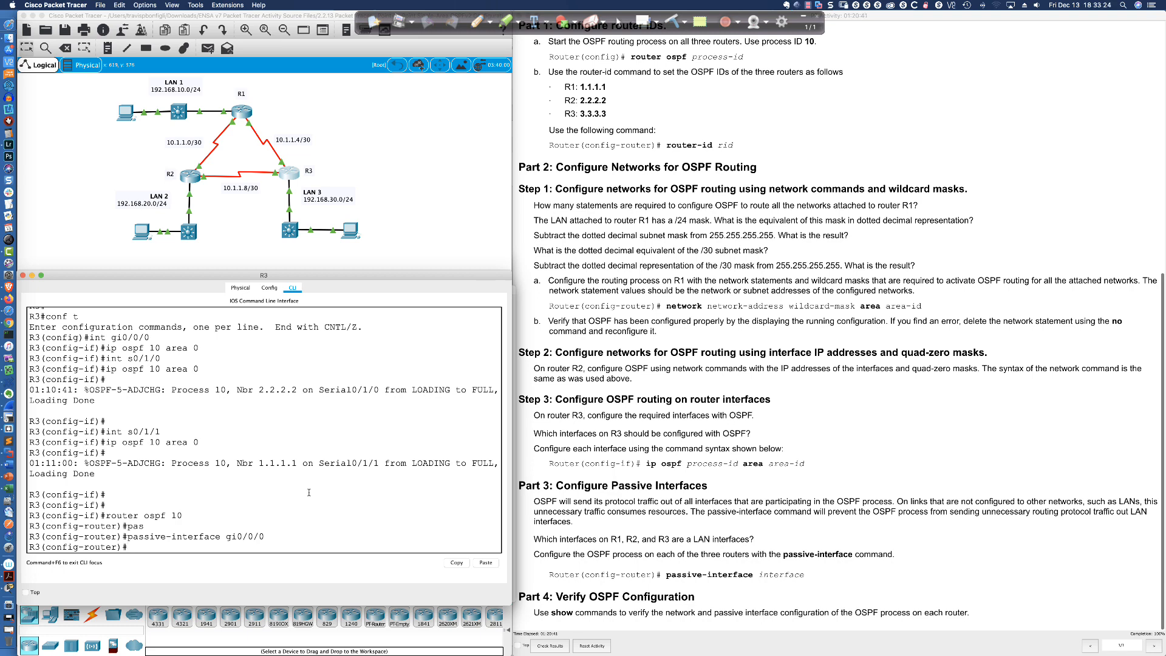
Switch to the R8-2811 session in SecureCRT, enter privileged mode and turn off all debugging
key(super+Tab)
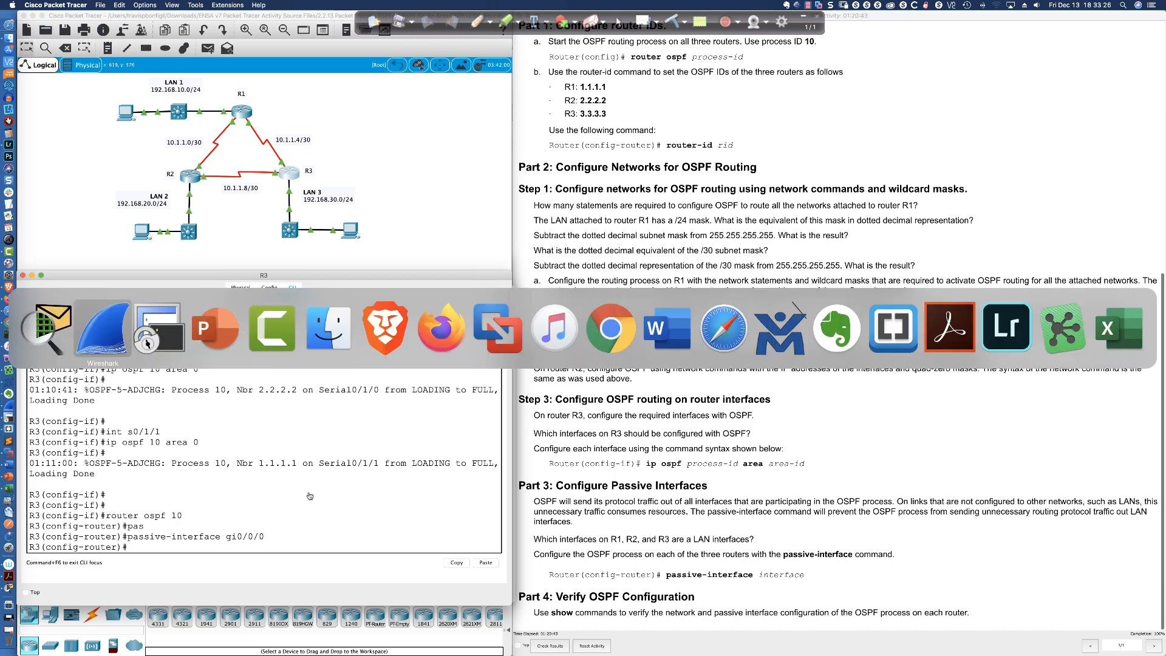
key(Return)
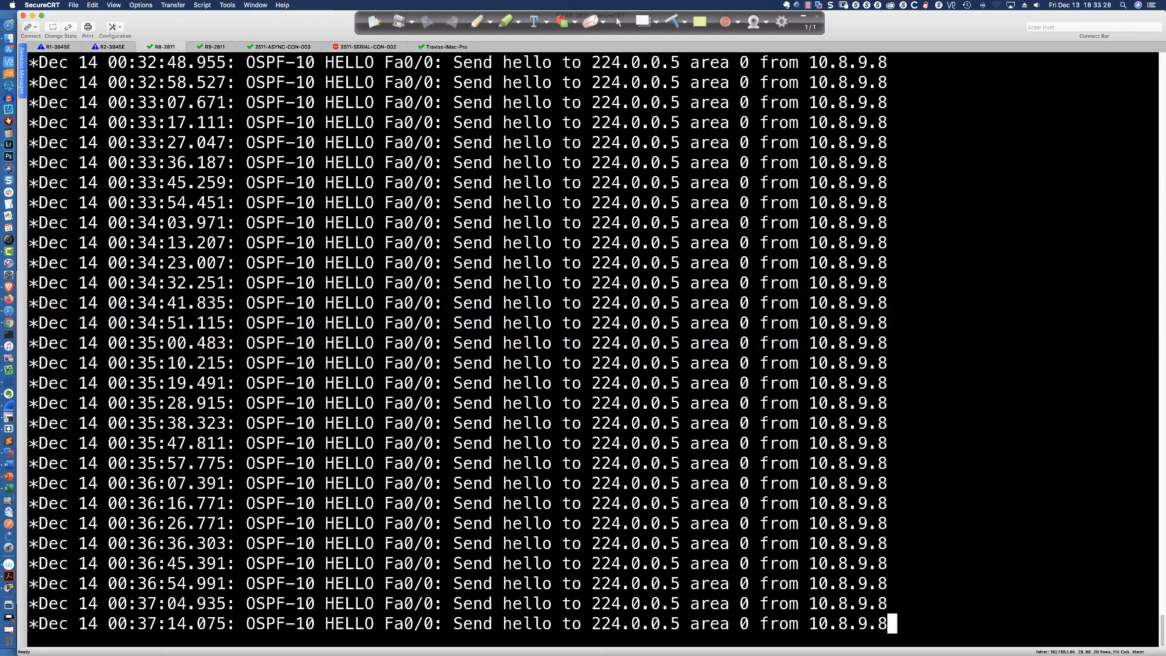
key(Return)
key(Return)
text(en)
key(Return)
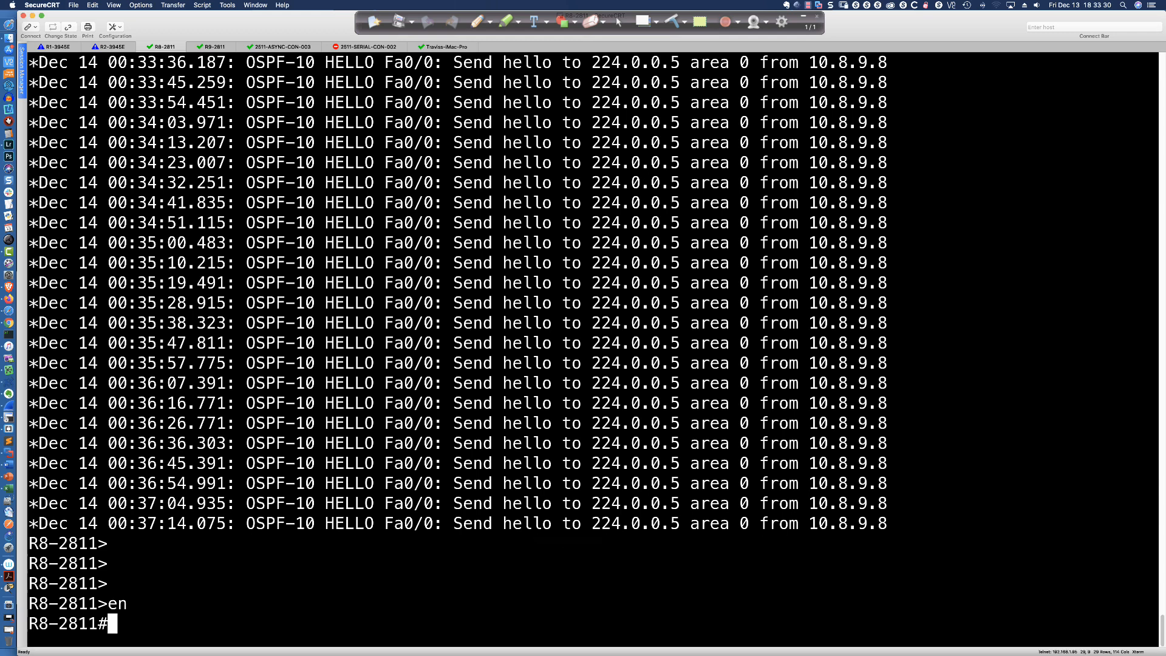
text(u all)
key(Return)
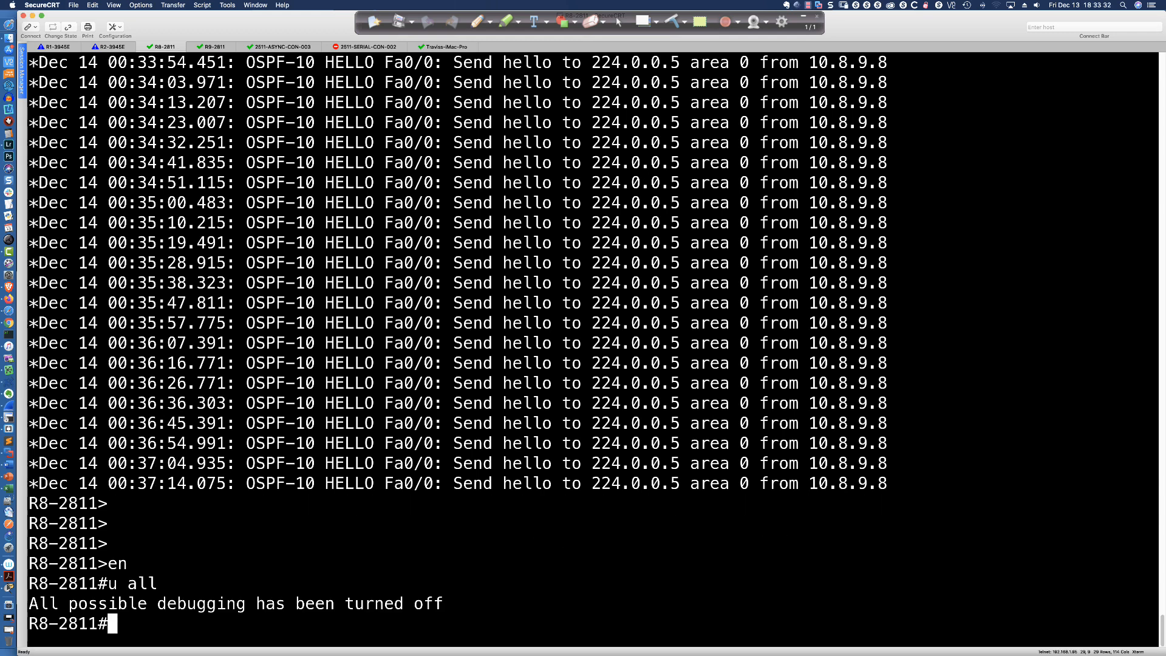
key(Return)
key(Return)
key(Return)
key(Return)
key(Return)
Configure passive-interface default in OSPF process 10 on R8-2811
text(conf t)
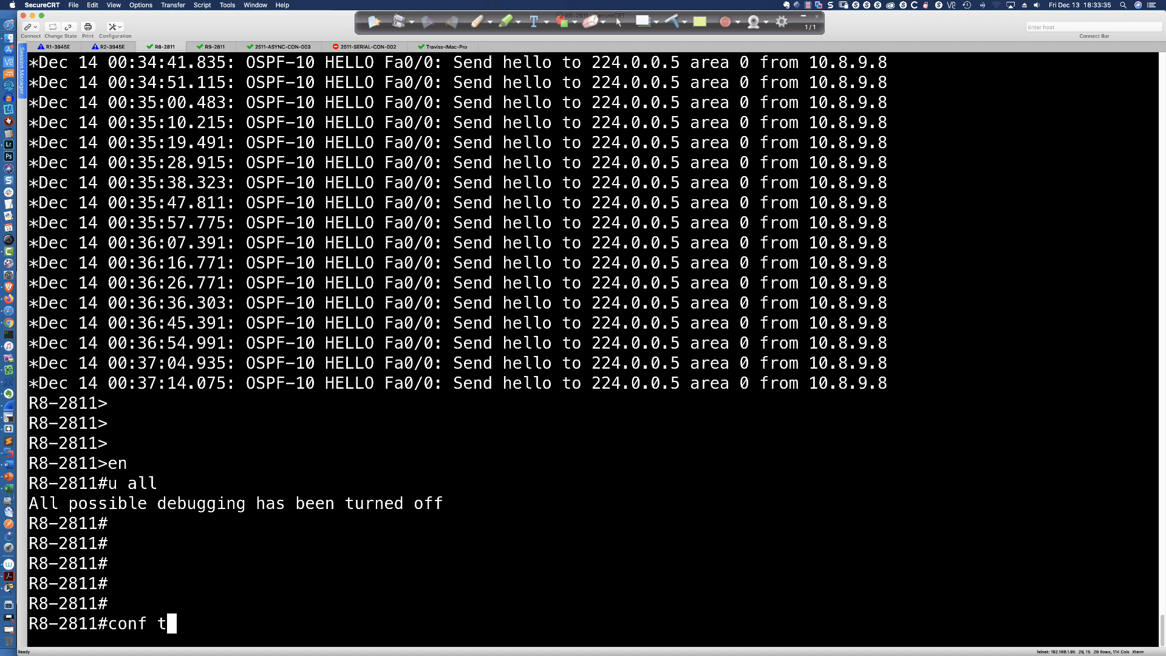
key(Return)
text(ro)
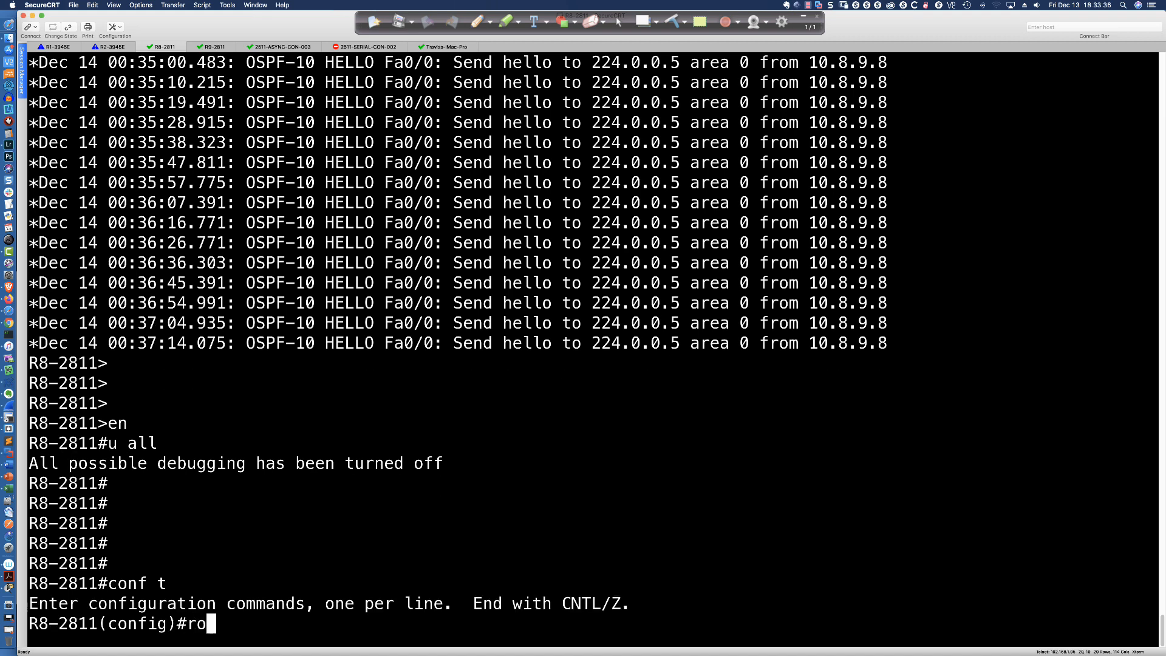
text(uter ospf 10)
key(Return)
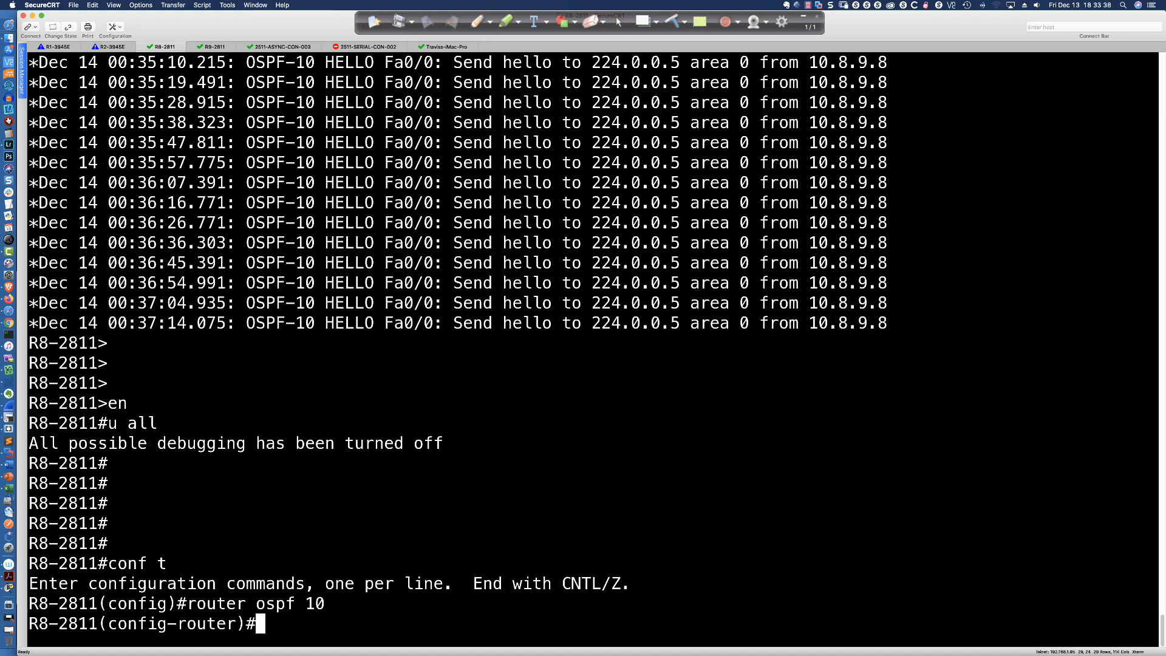
text(pas)
key(Tab)
text(def)
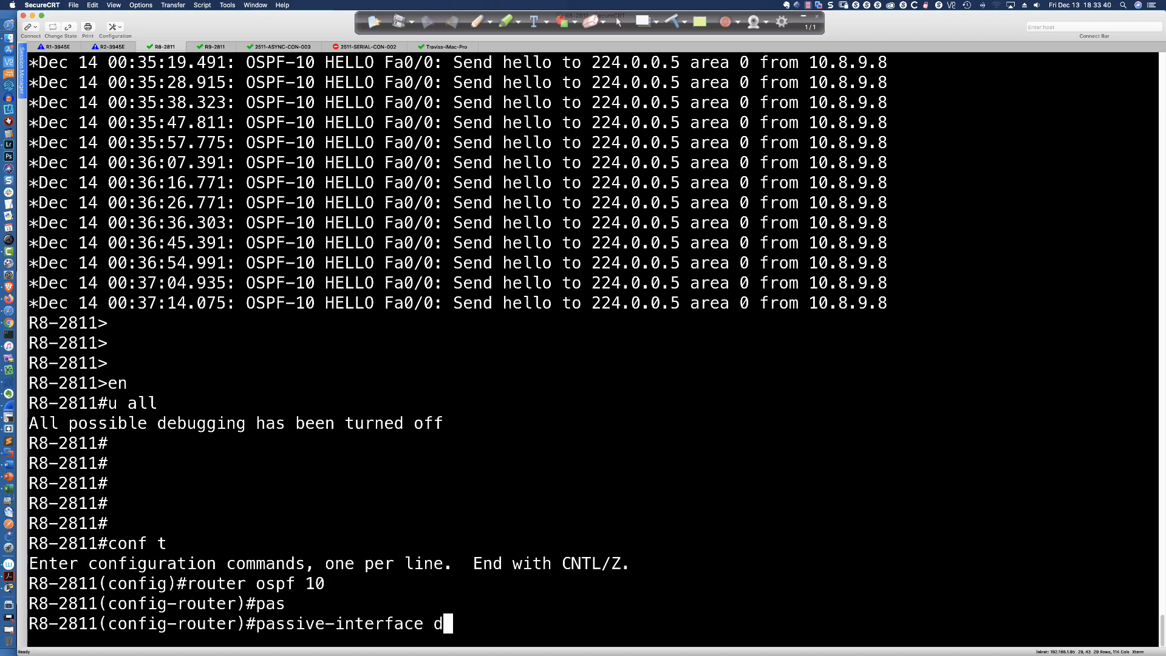
key(Tab)
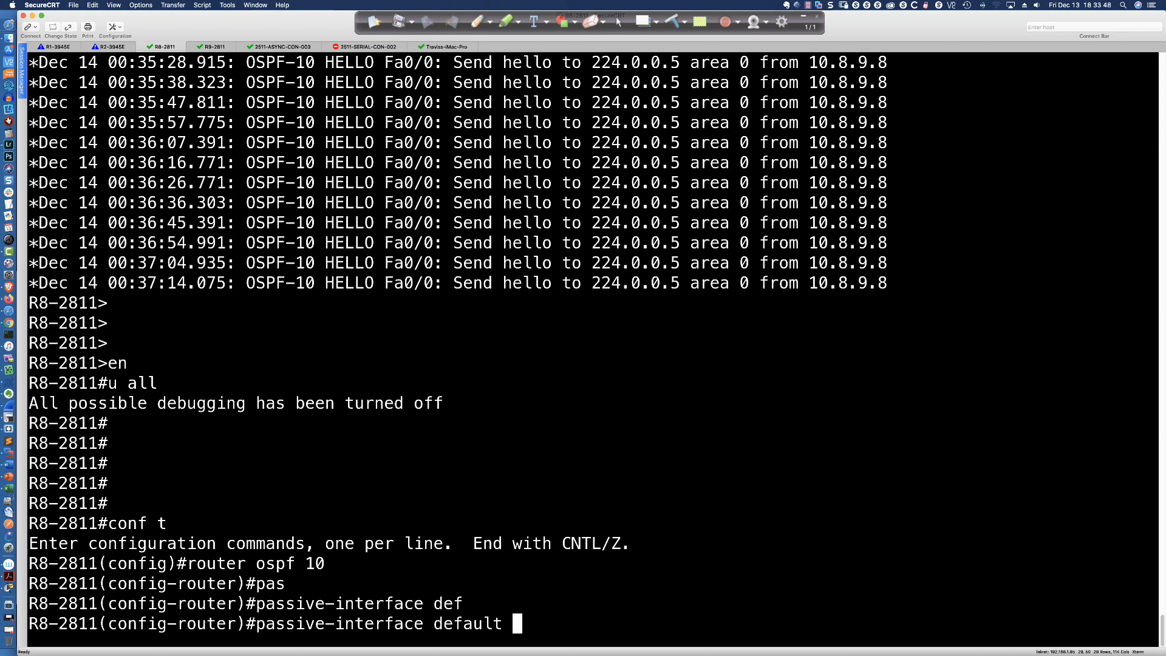
key(Return)
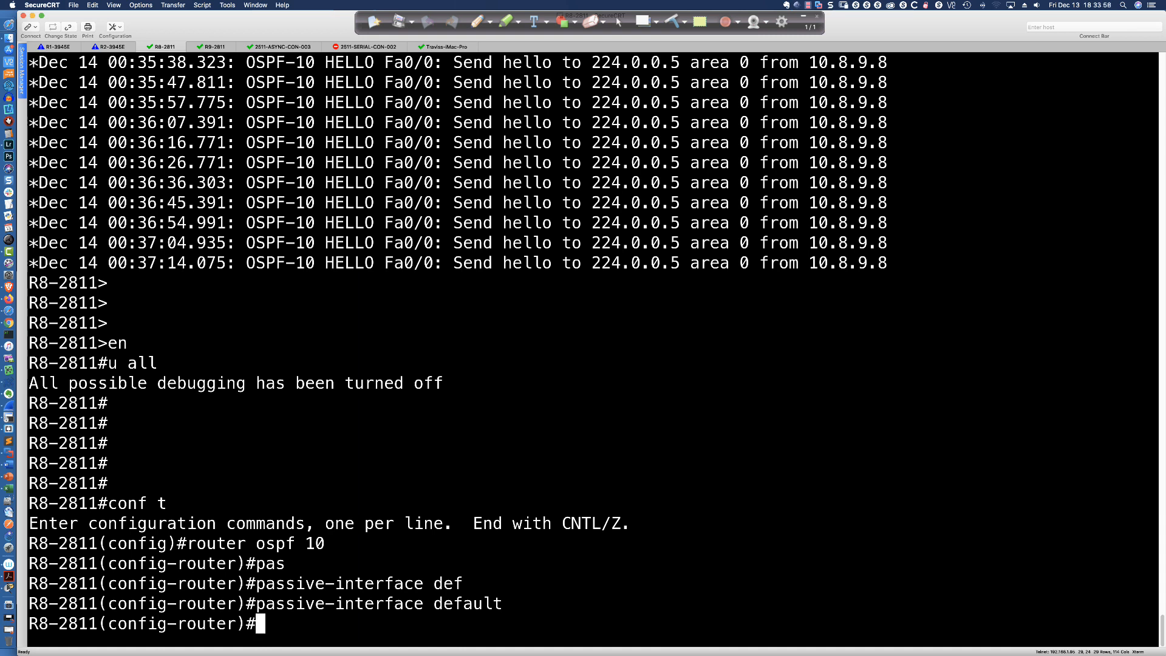
Turn on OSPF hello debugging from R8-2811's router configuration mode
text(do debu)
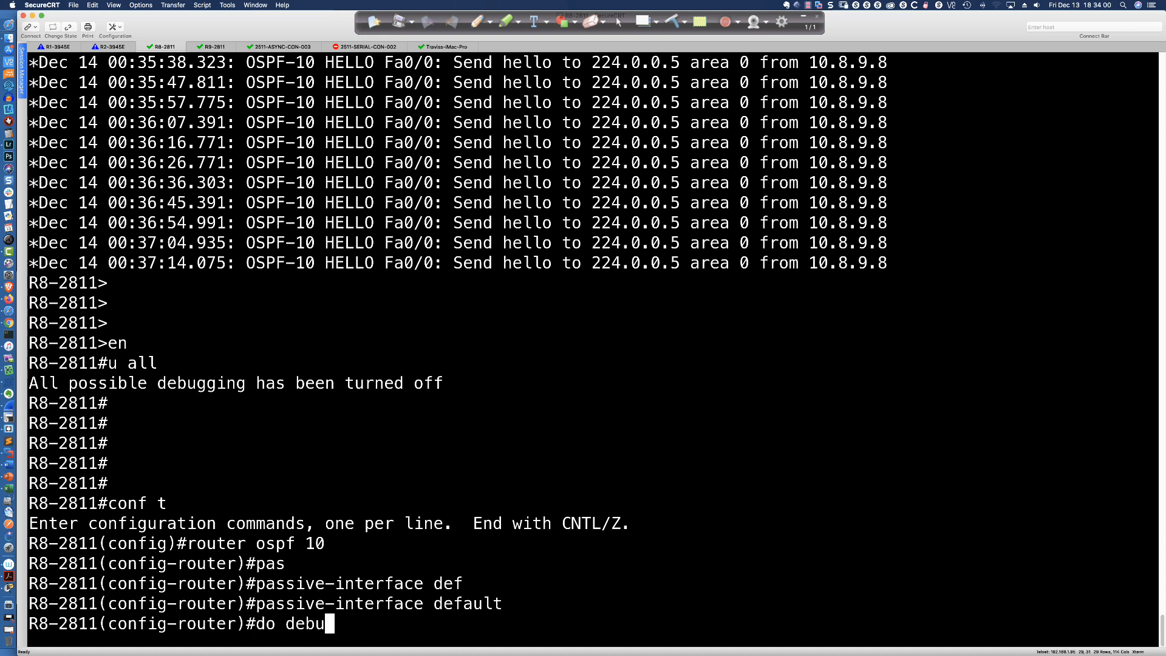
text(g ip ospf hello)
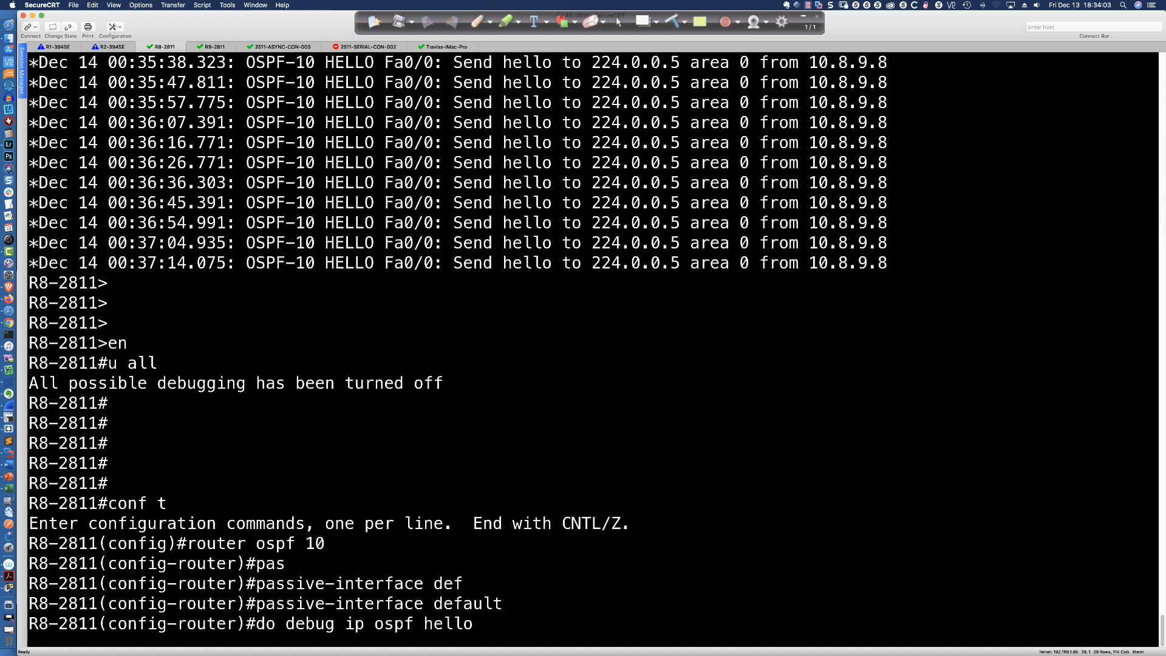
key(Return)
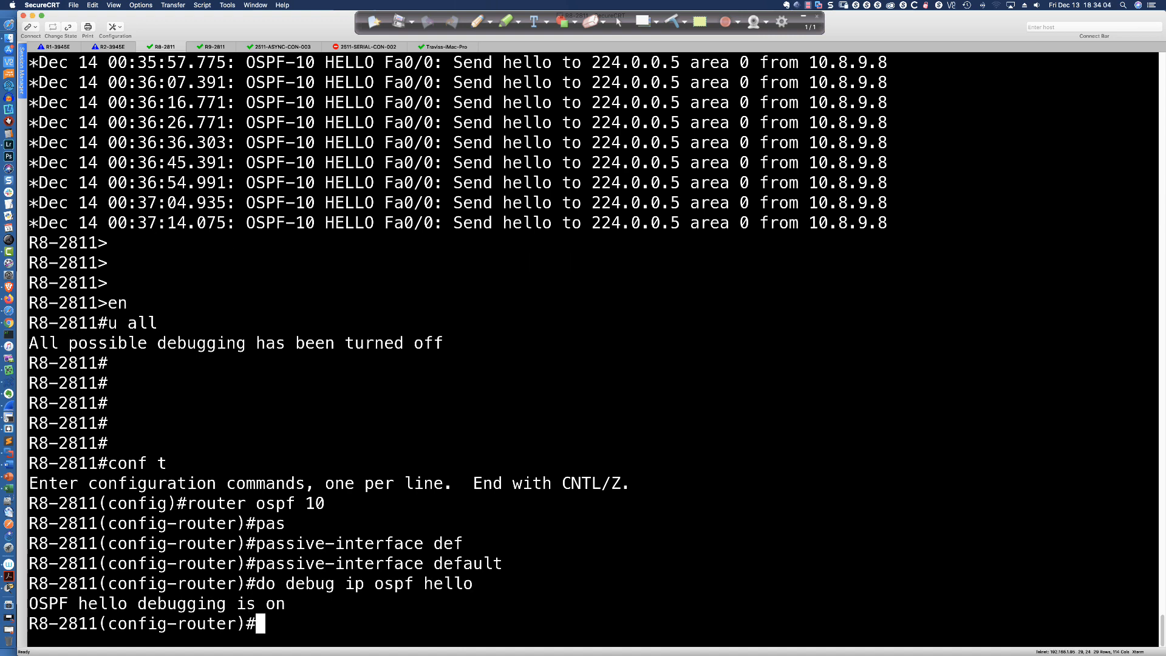
key(Return)
key(Return)
key(Return)
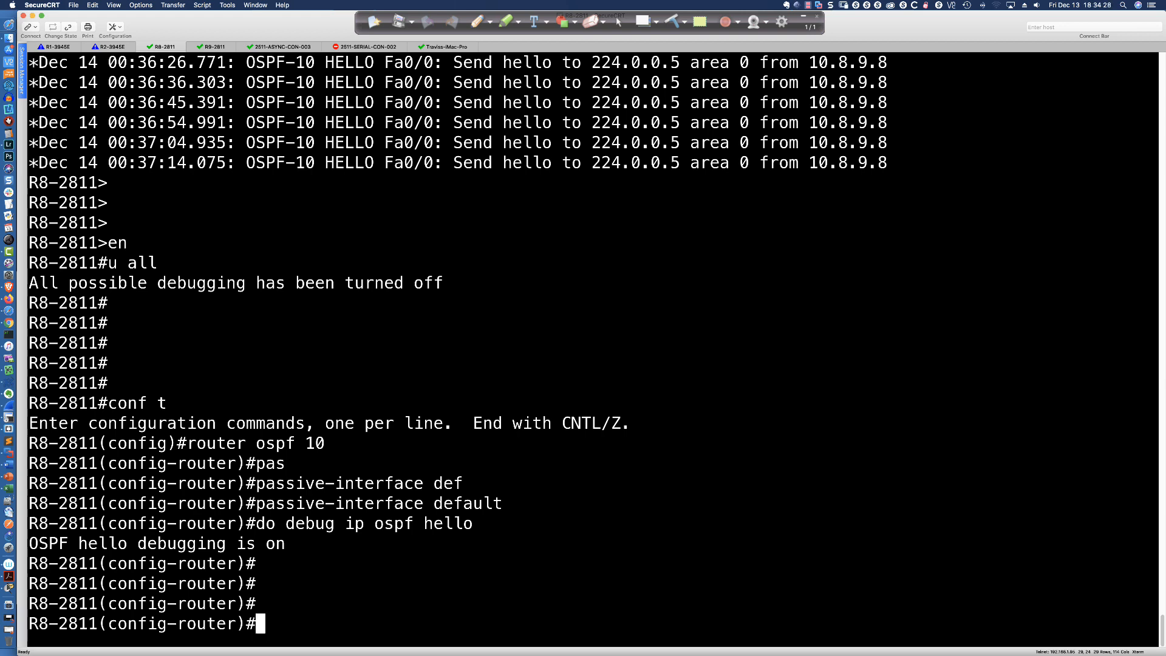
text(pass)
key(Tab)
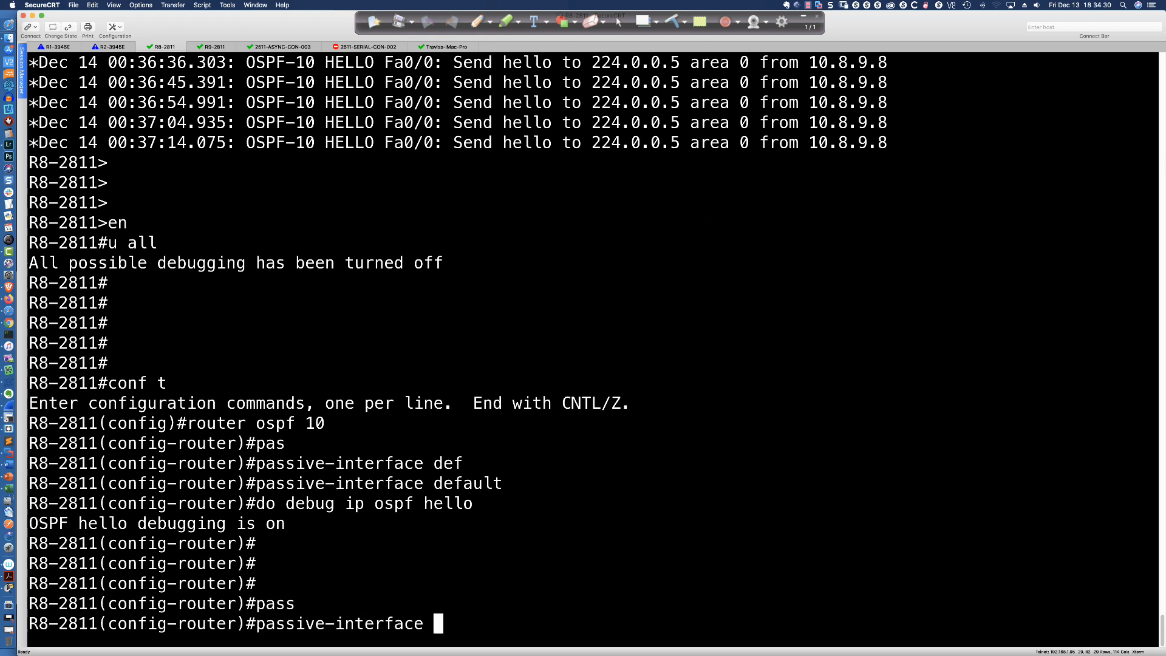
key(BackSpace)
key(BackSpace)
key(BackSpace)
key(BackSpace)
key(BackSpace)
key(BackSpace)
key(BackSpace)
key(BackSpace)
key(BackSpace)
key(BackSpace)
key(BackSpace)
key(BackSpace)
key(BackSpace)
key(BackSpace)
key(BackSpace)
key(BackSpace)
key(BackSpace)
key(BackSpace)
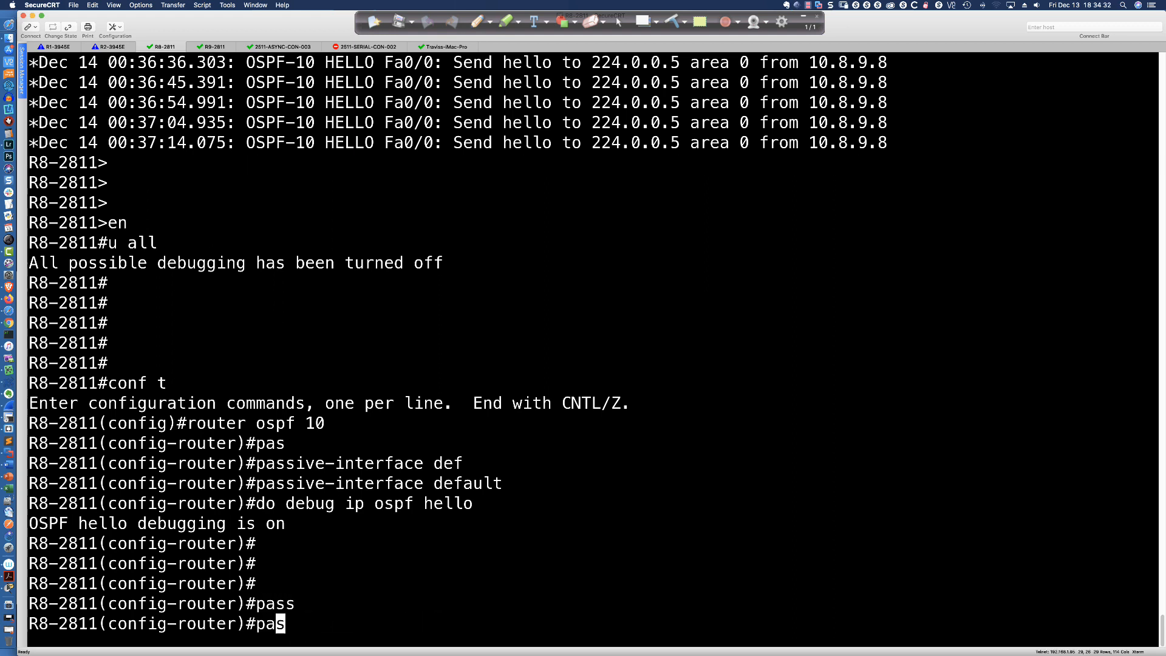
Remove the passive setting from fa0/0 on R8-2811 with no passive-interface fa0/0 and highlight that command briefly
text(no pas)
key(Tab)
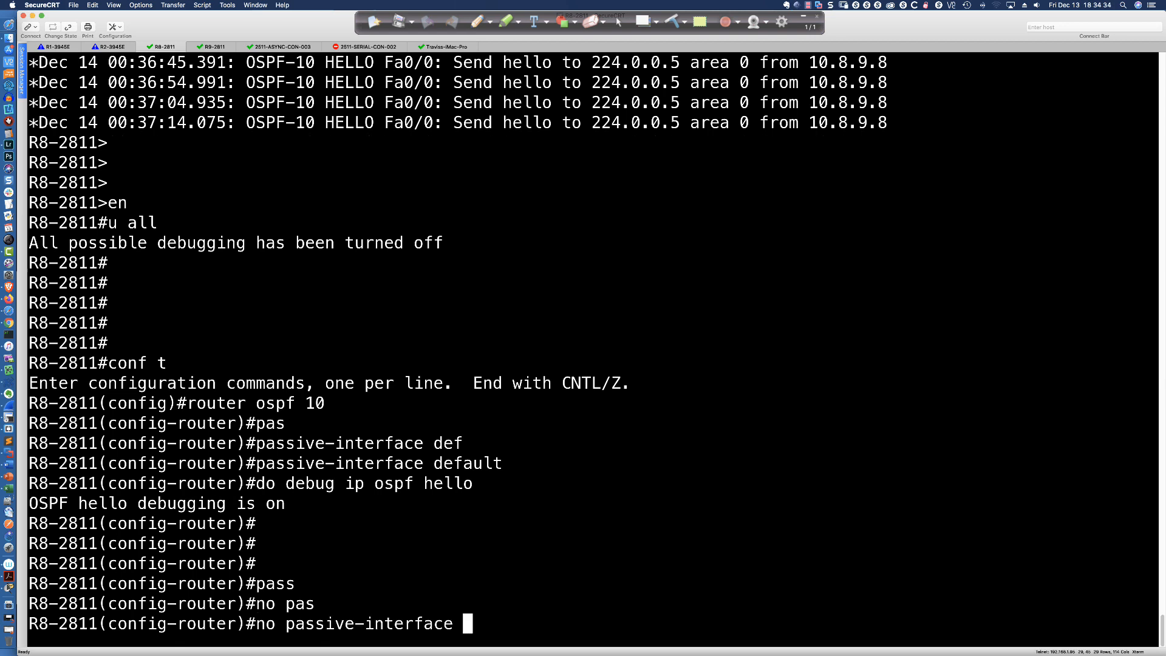
text(fa0/0)
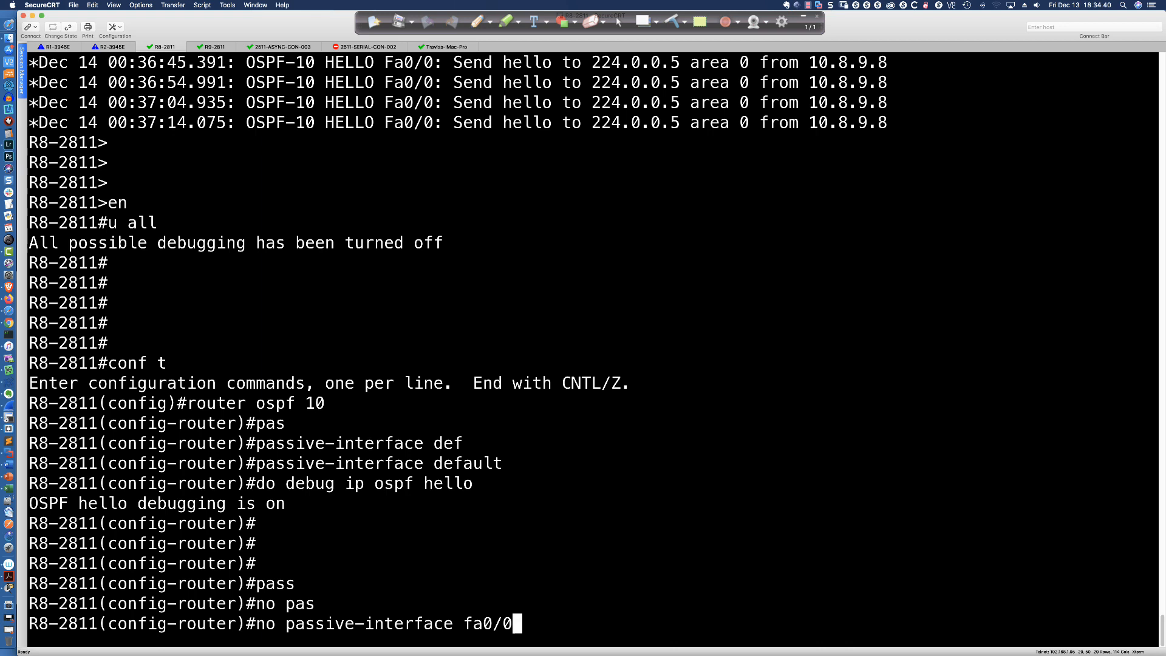
key(Return)
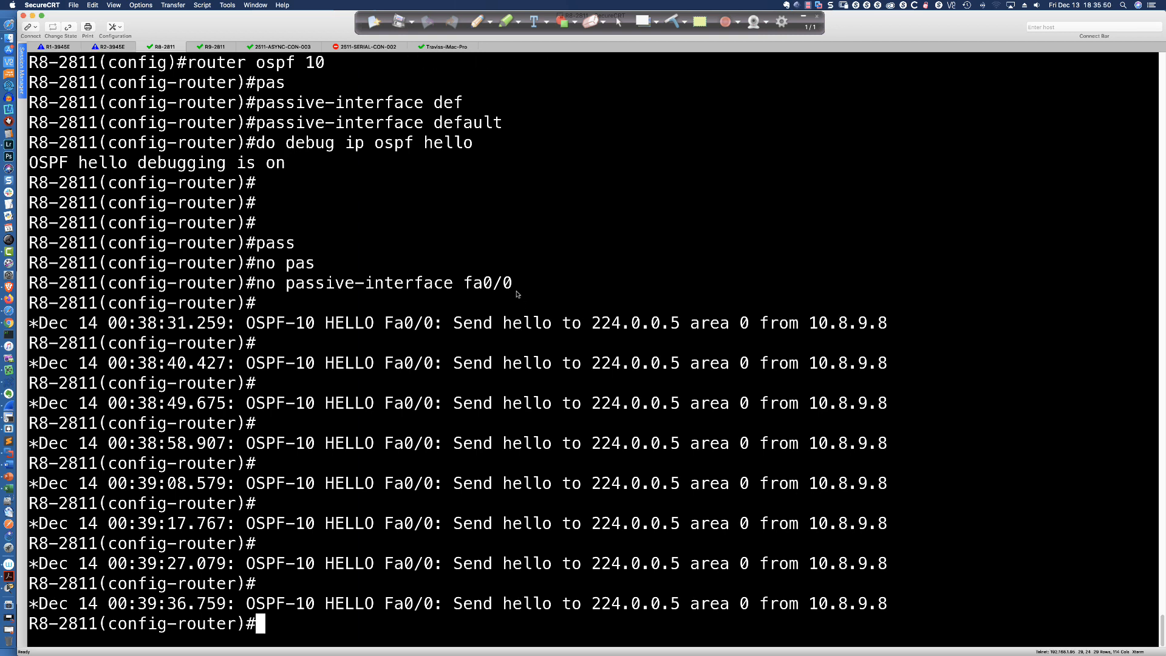
drag(519, 287, 257, 290)
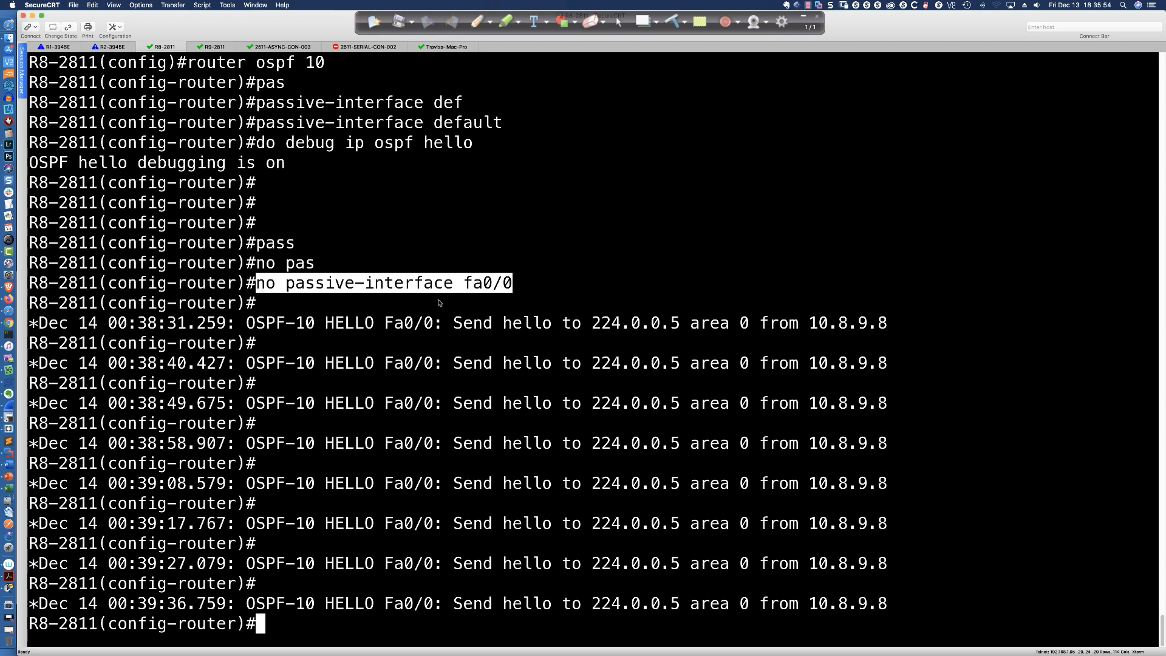
click(468, 299)
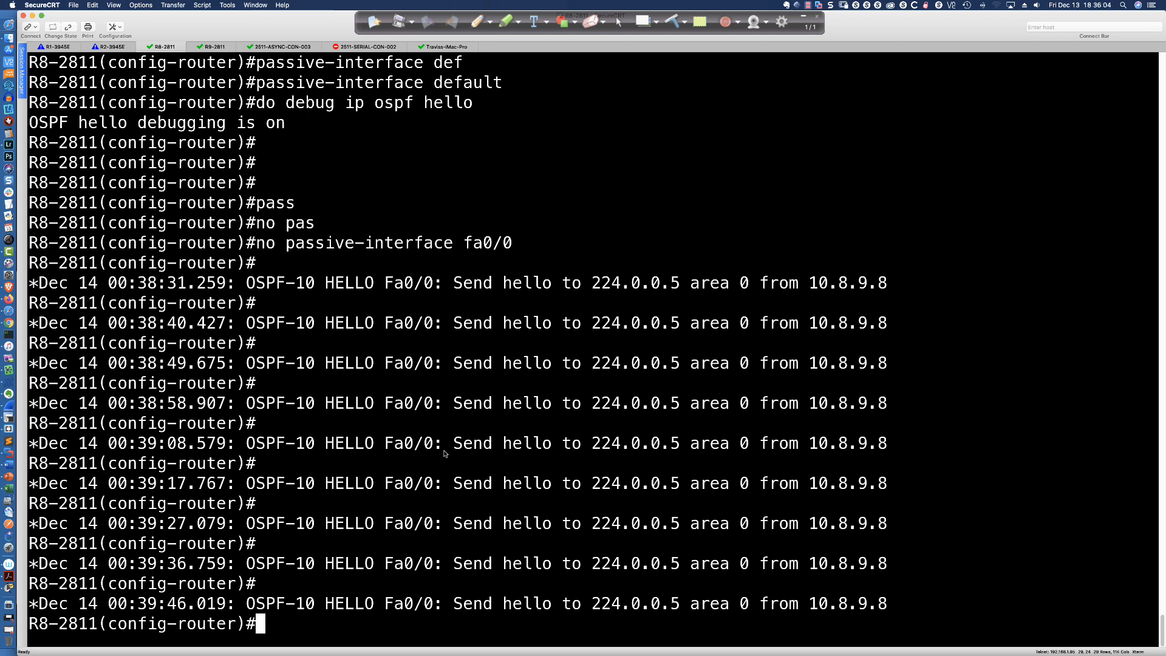
Switch back to Packet Tracer, move R3's command line window higher and widen it
key(super+Tab)
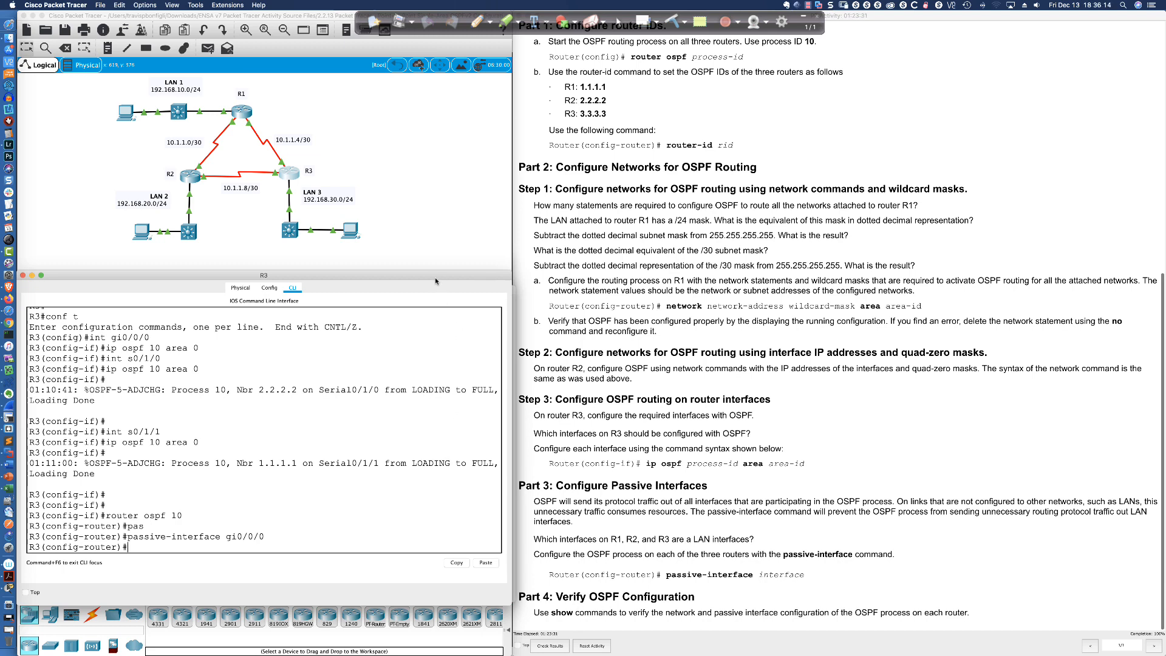
drag(435, 277, 462, 187)
drag(537, 514, 977, 548)
Leave configuration mode on R3 and save the running configuration with wr
text(end)
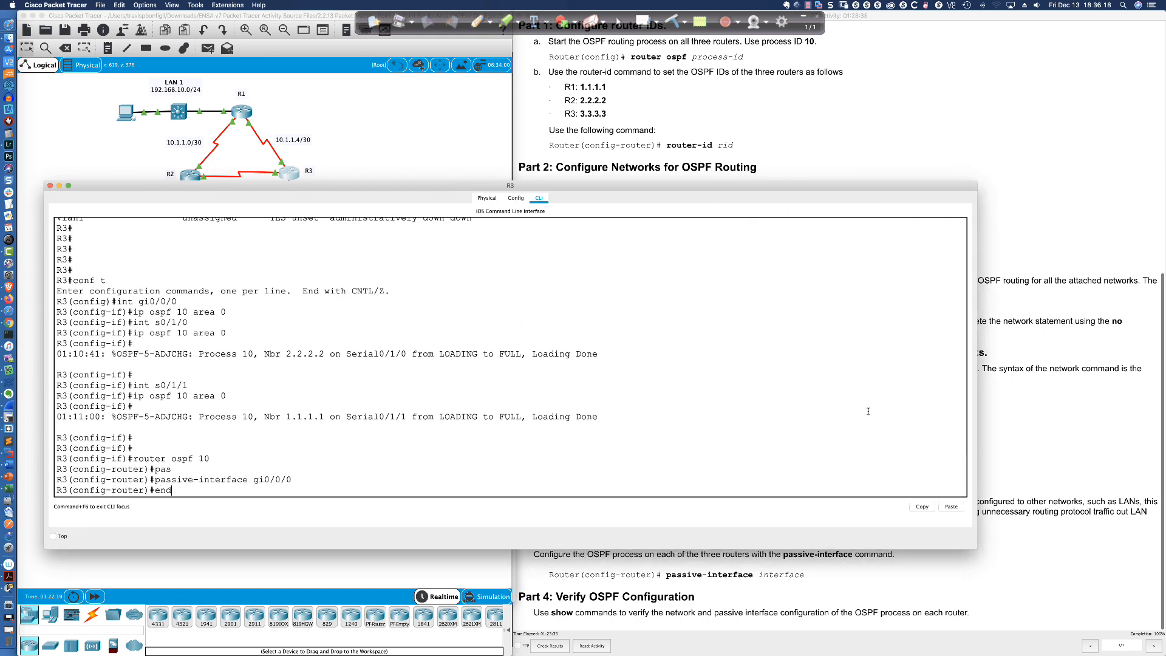
key(Return)
text(wr)
key(Return)
key(Return)
key(Return)
key(Return)
key(Return)
key(Return)
key(Return)
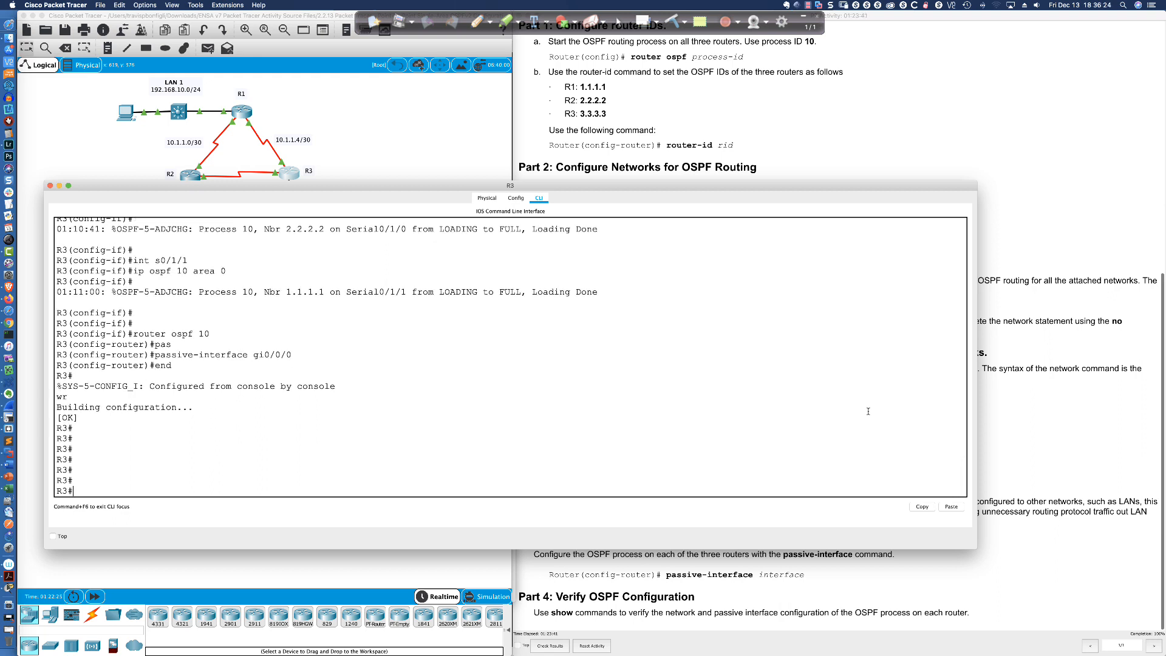
Display R3's OSPF details for interface gi0/0/0 after listing the command's options, and highlight the interface status and network type
text(sh ip ospf inter)
key(Tab)
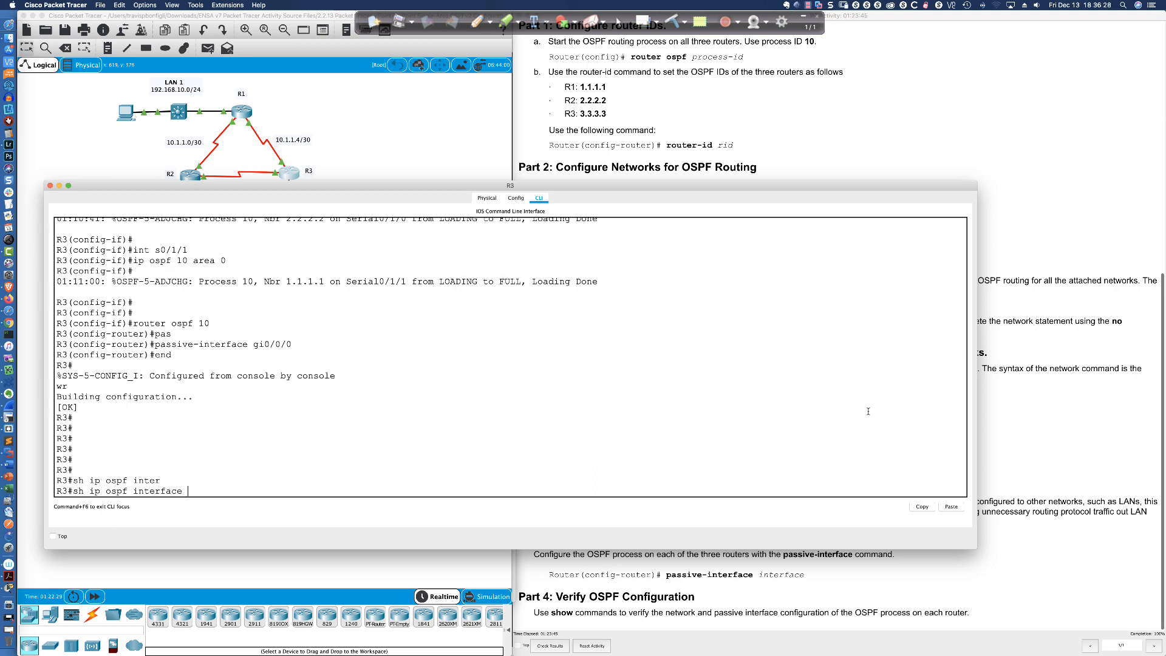
text(?)
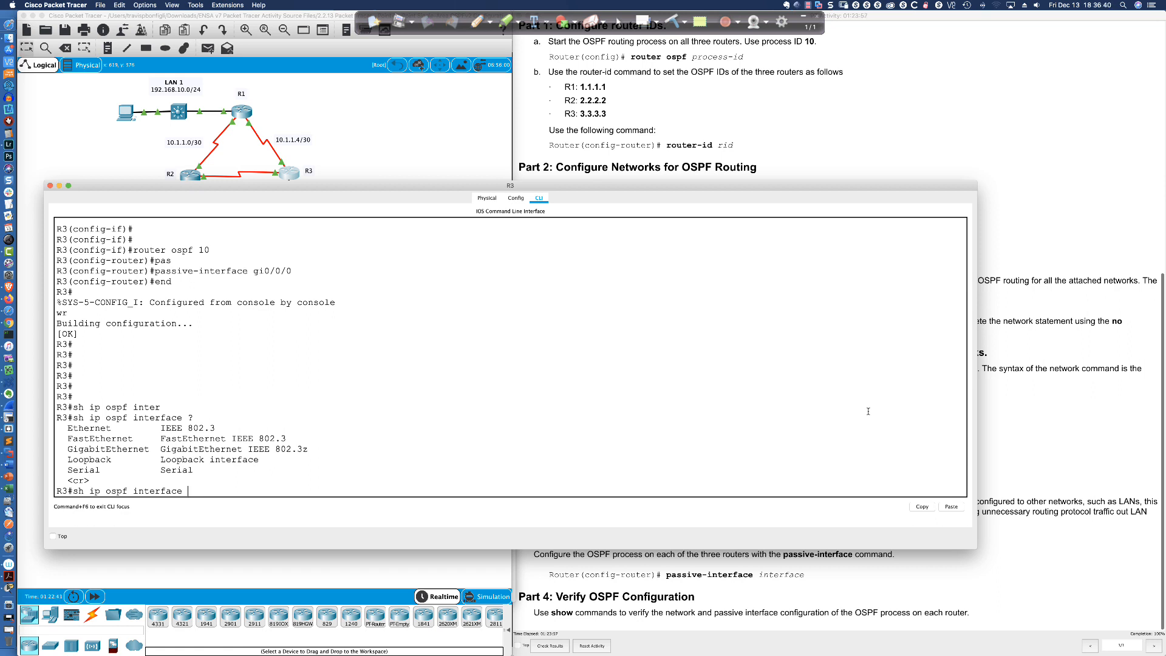
text(gi0/0/0)
key(Return)
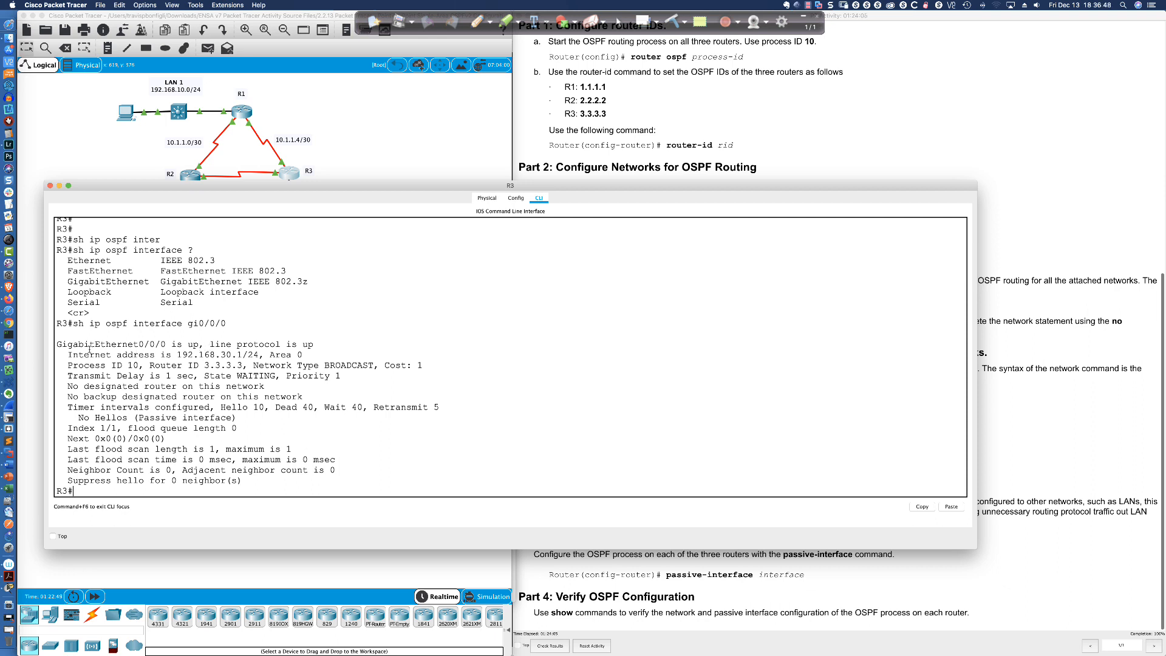
drag(71, 345, 198, 345)
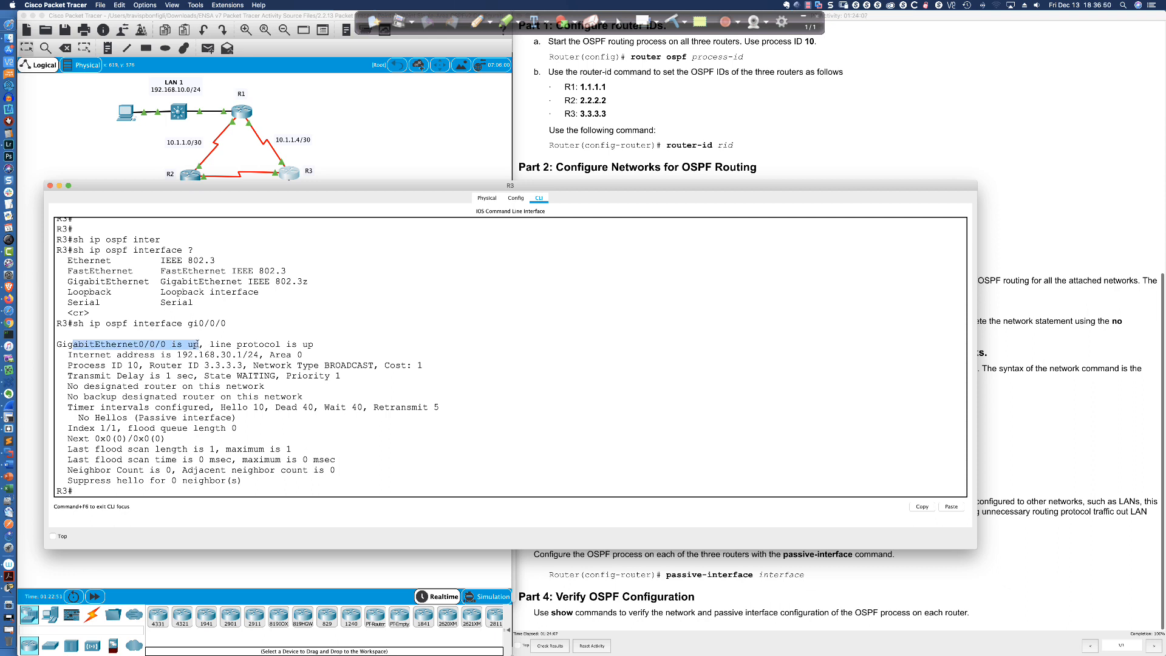
drag(324, 366, 376, 367)
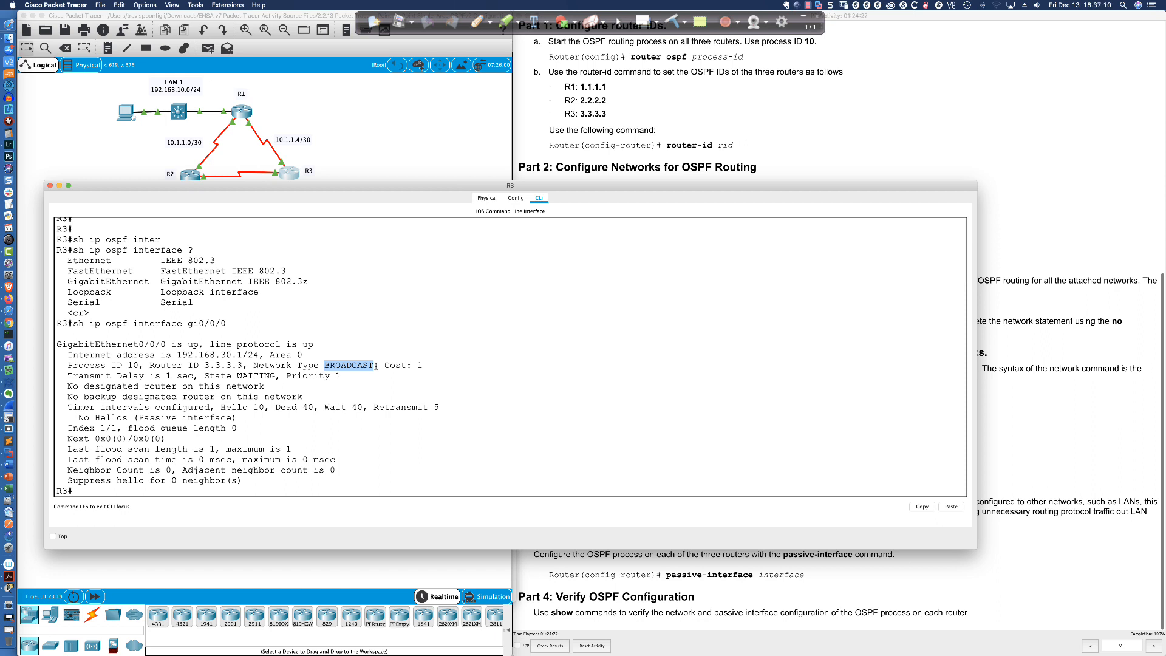
Display R3's OSPF details for interface s0/1/0 and highlight its network type
key(Up)
key(BackSpace)
key(BackSpace)
key(BackSpace)
key(BackSpace)
key(BackSpace)
key(BackSpace)
key(BackSpace)
text(s0/0/)
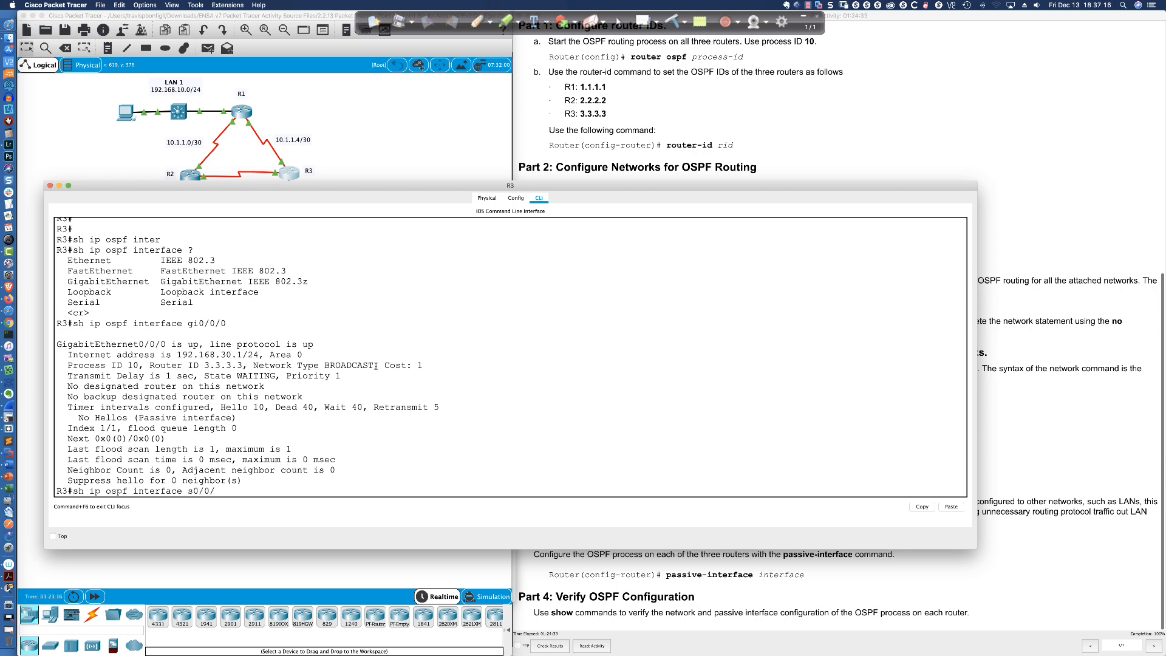
key(BackSpace)
key(BackSpace)
text(1/0)
key(Return)
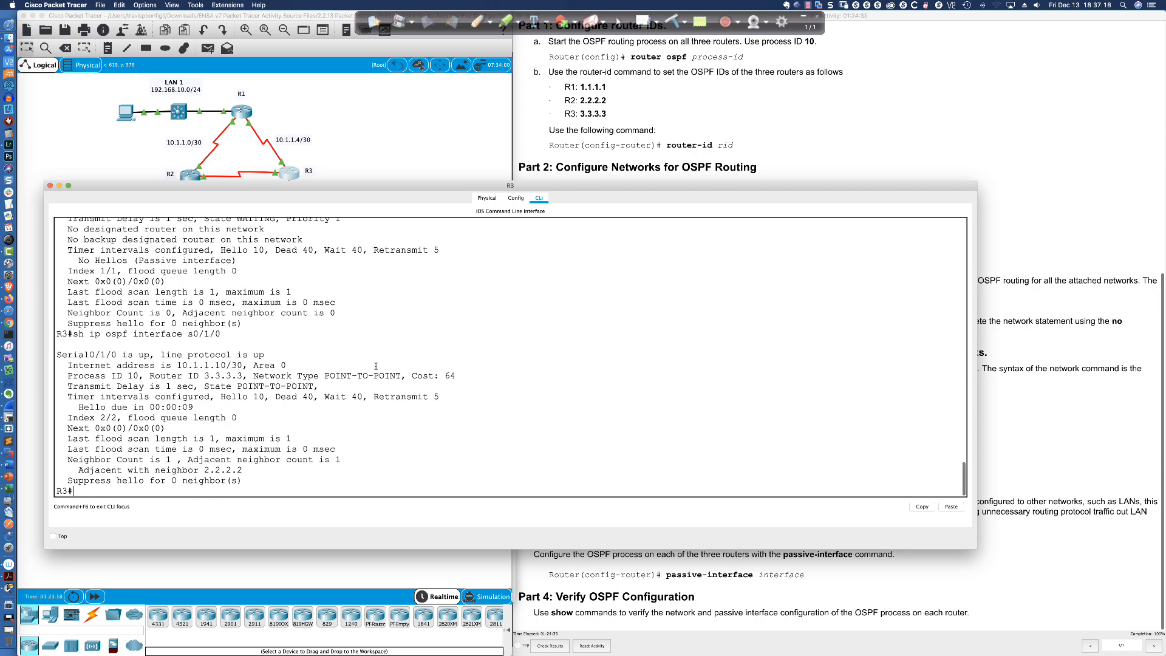
drag(325, 376, 401, 376)
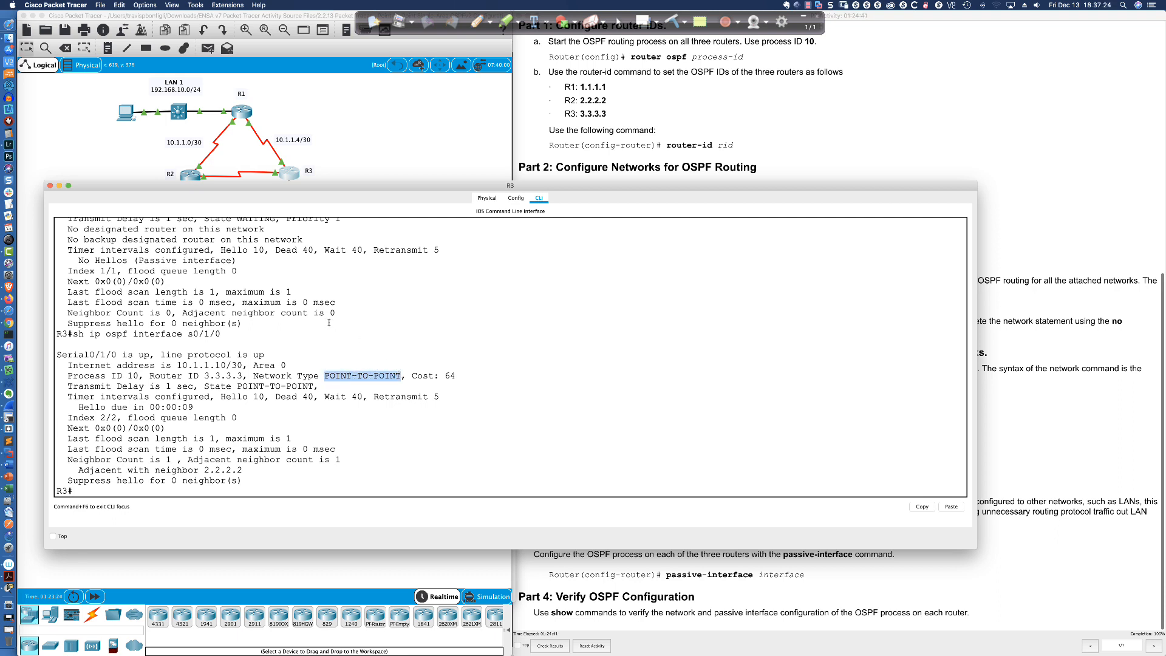
Compare the OSPF network types of gi0/0/0 and s0/1/0 by highlighting each in the earlier output
scroll(329, 322, up, 3)
drag(325, 233, 375, 235)
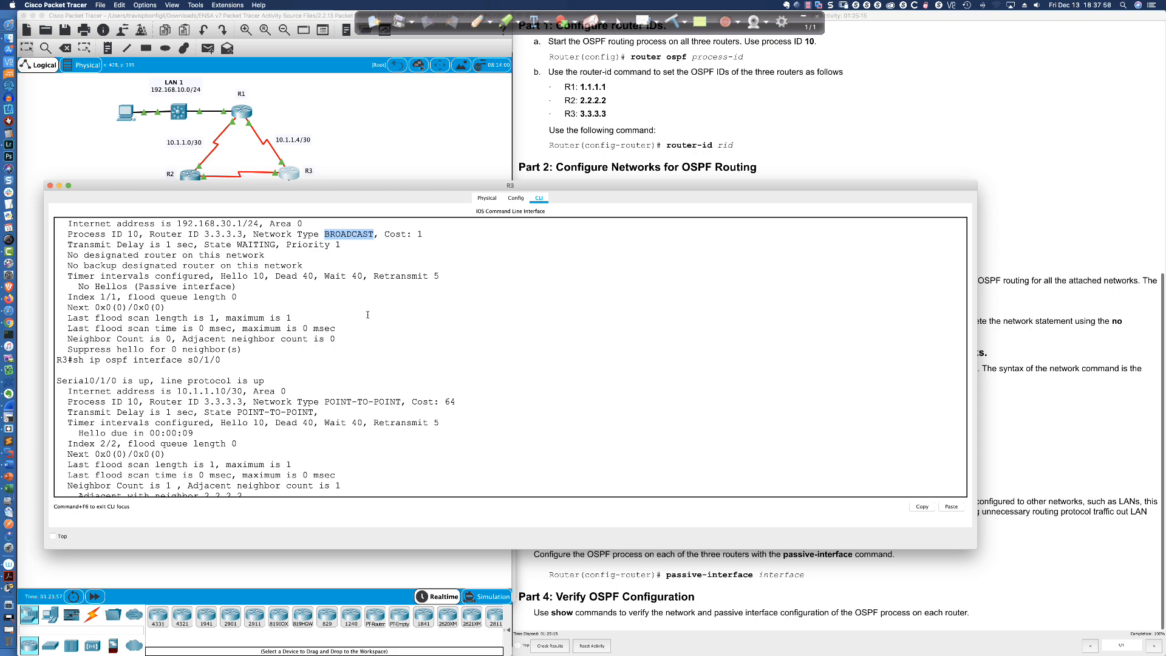
scroll(367, 315, down, 3)
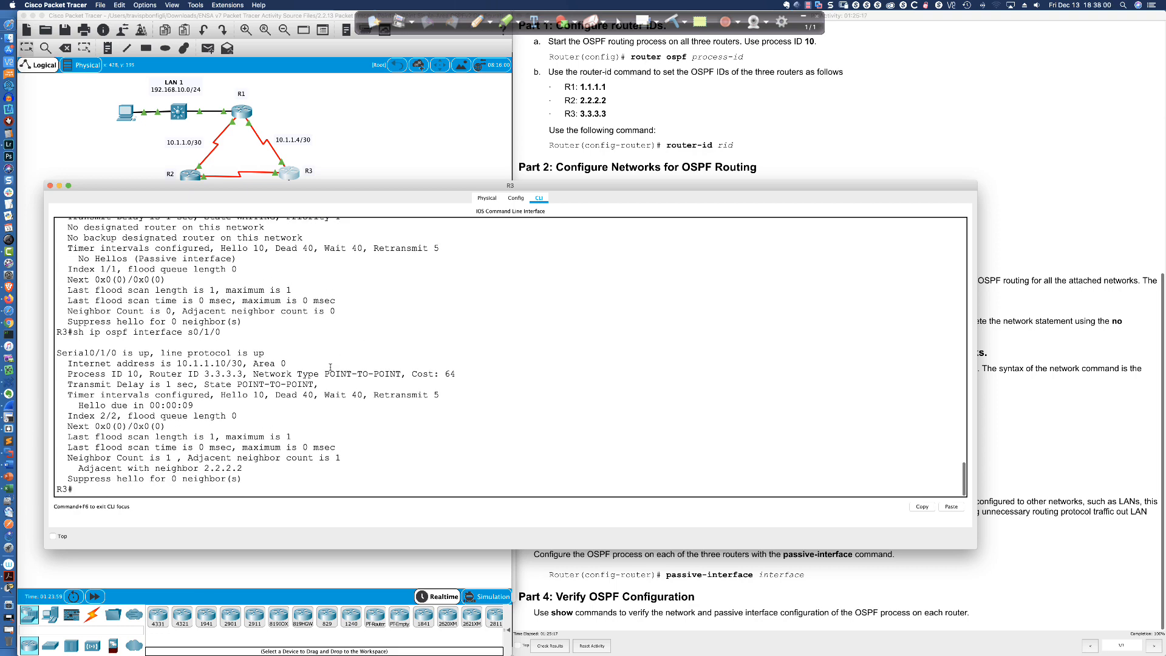
drag(325, 373, 409, 374)
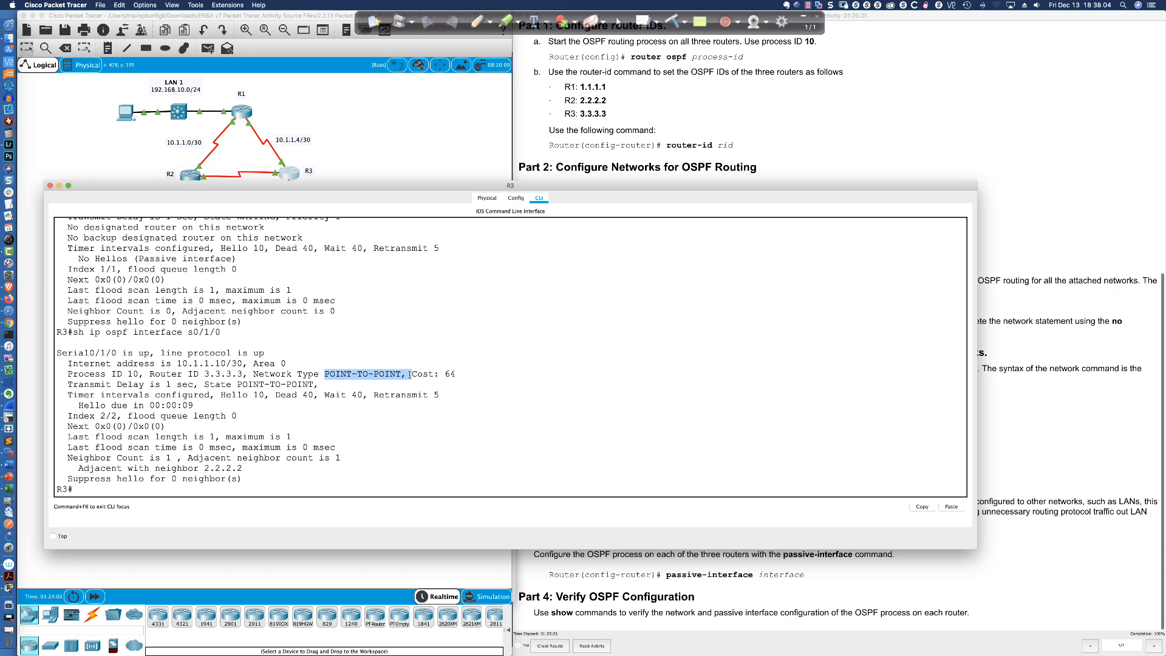
List R3's OSPF neighbors with sh ip ospf neigh and highlight the role dash, neighbor IDs, addresses and interfaces
click(542, 395)
text(sh ip ospf neig)
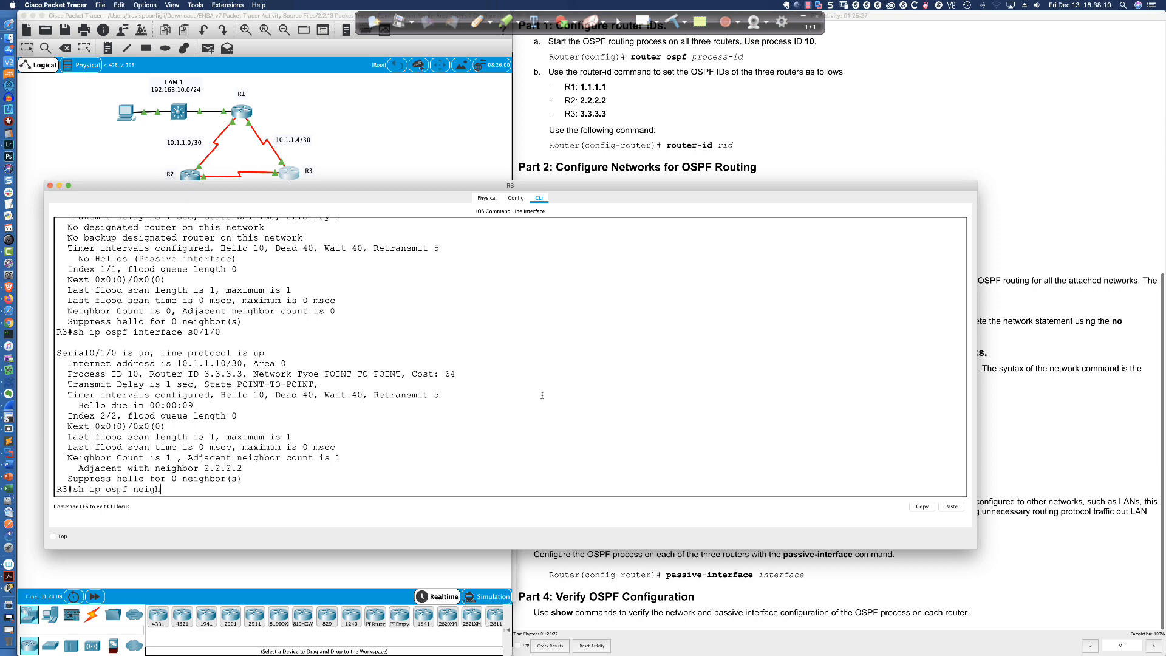
text(h)
key(Return)
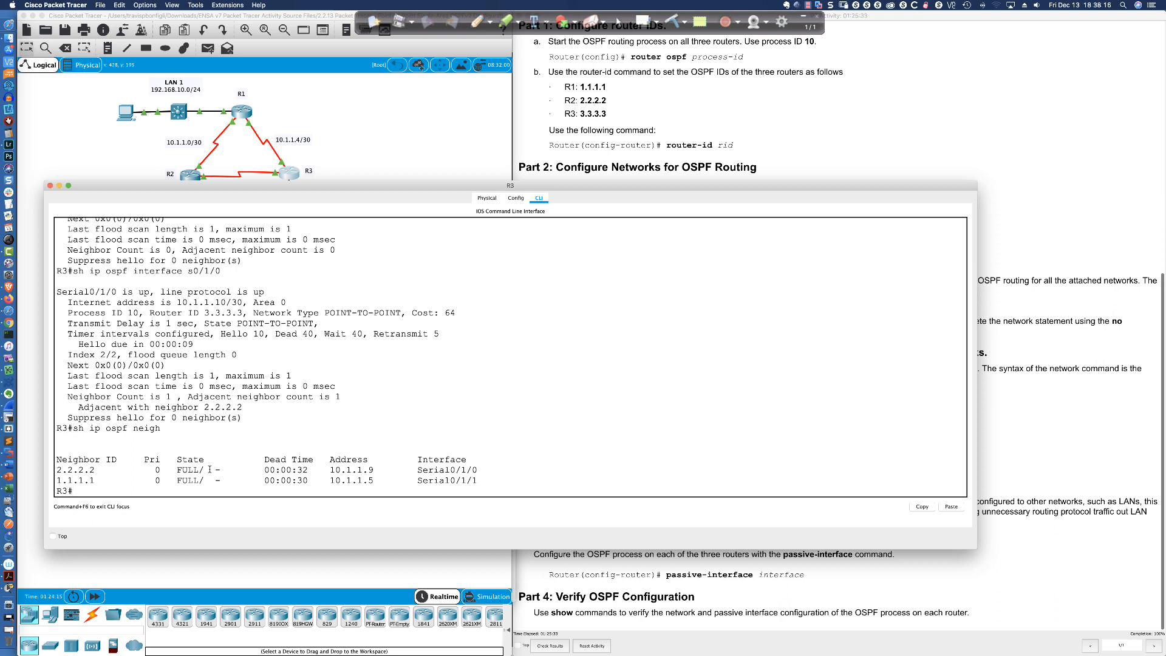
drag(209, 469, 229, 470)
drag(57, 470, 93, 469)
drag(94, 480, 59, 480)
drag(331, 469, 373, 480)
drag(418, 469, 475, 480)
drag(96, 480, 57, 481)
drag(211, 469, 229, 470)
Switch to SecureCRT and turn off all debugging on R8-2811 with do u all
key(super+Tab)
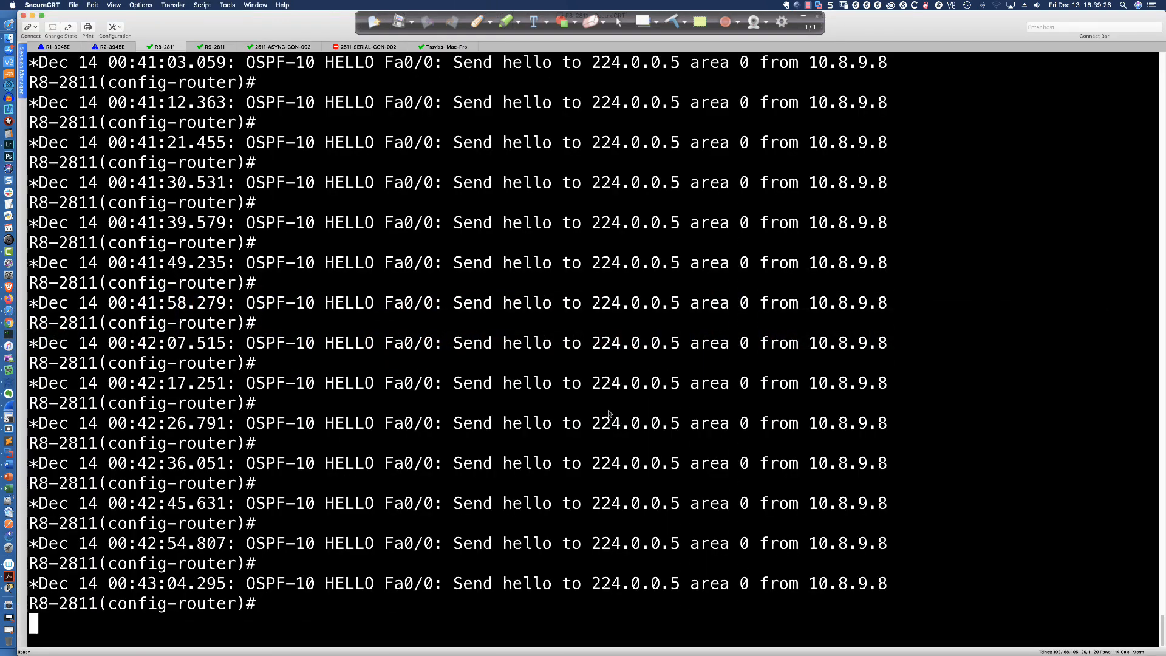
text(do u all)
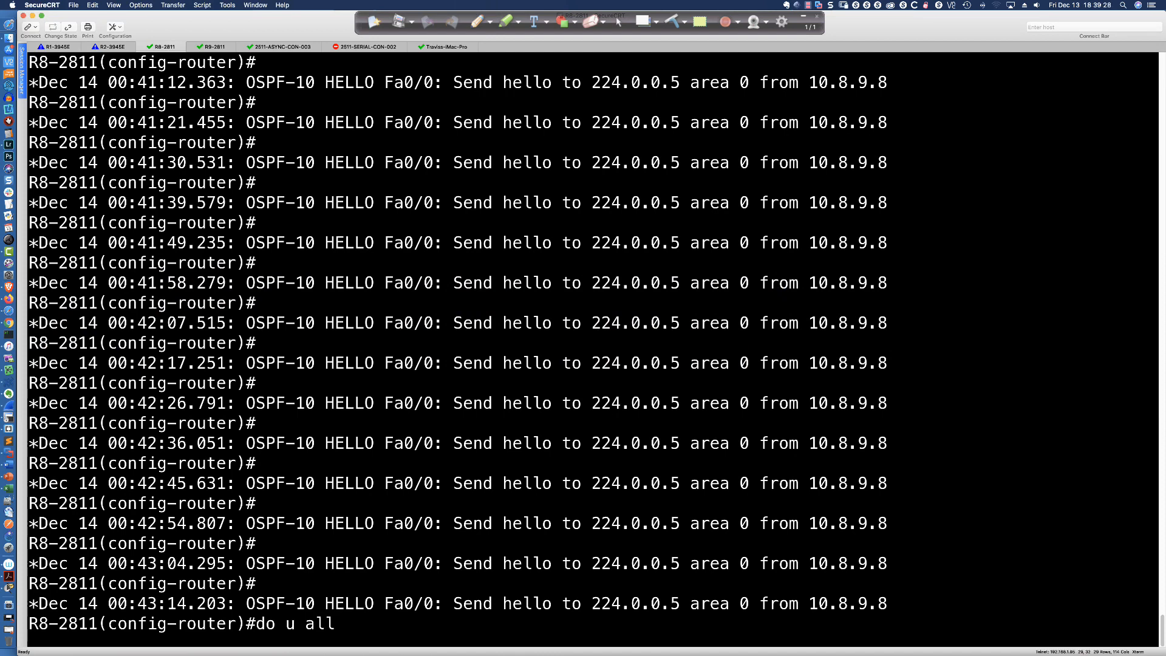
key(Return)
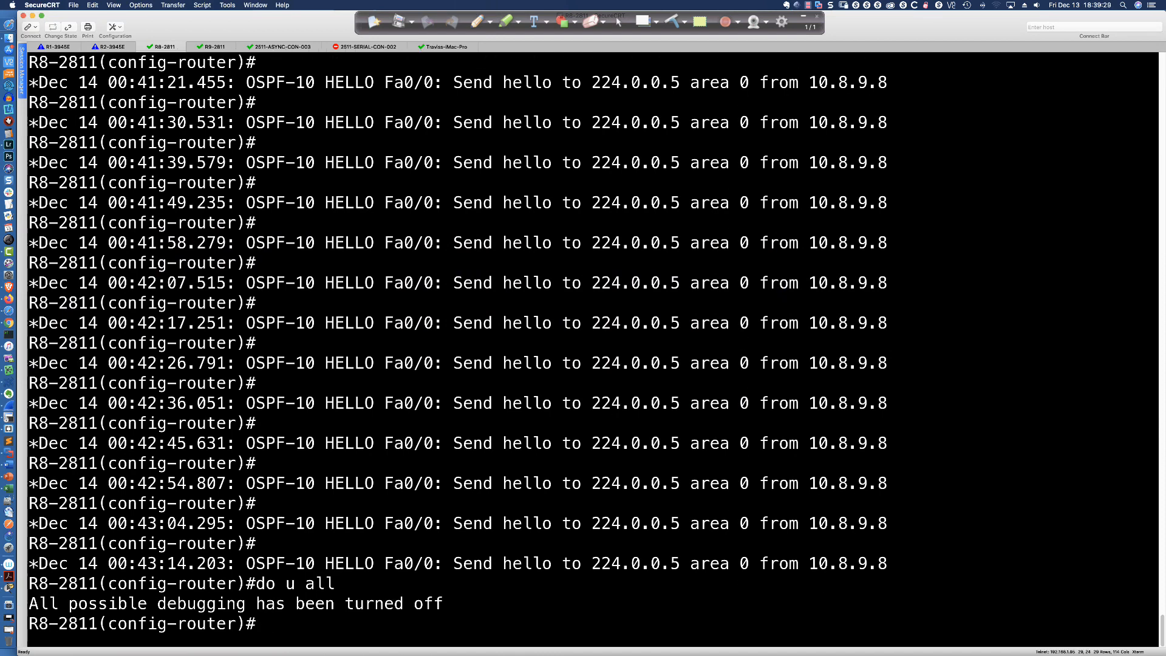
In the R9-2811 session, enter global configuration mode and ping 10.8.9.8 from there
click(212, 47)
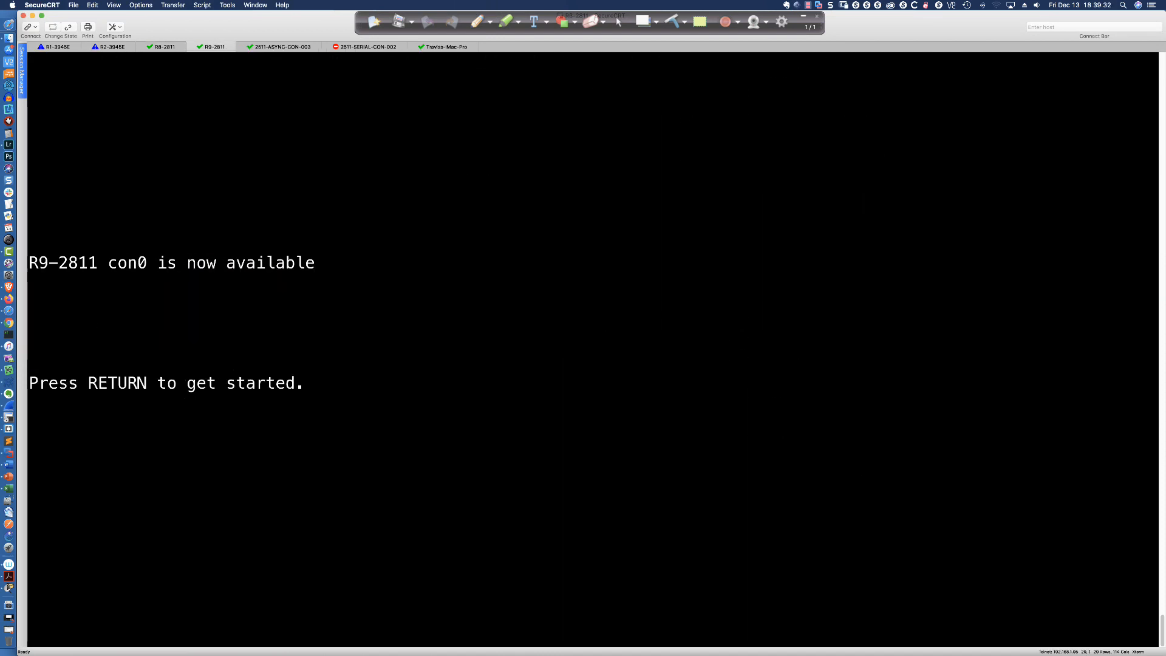
key(Return)
key(Return)
key(Return)
key(Return)
text(en)
key(Return)
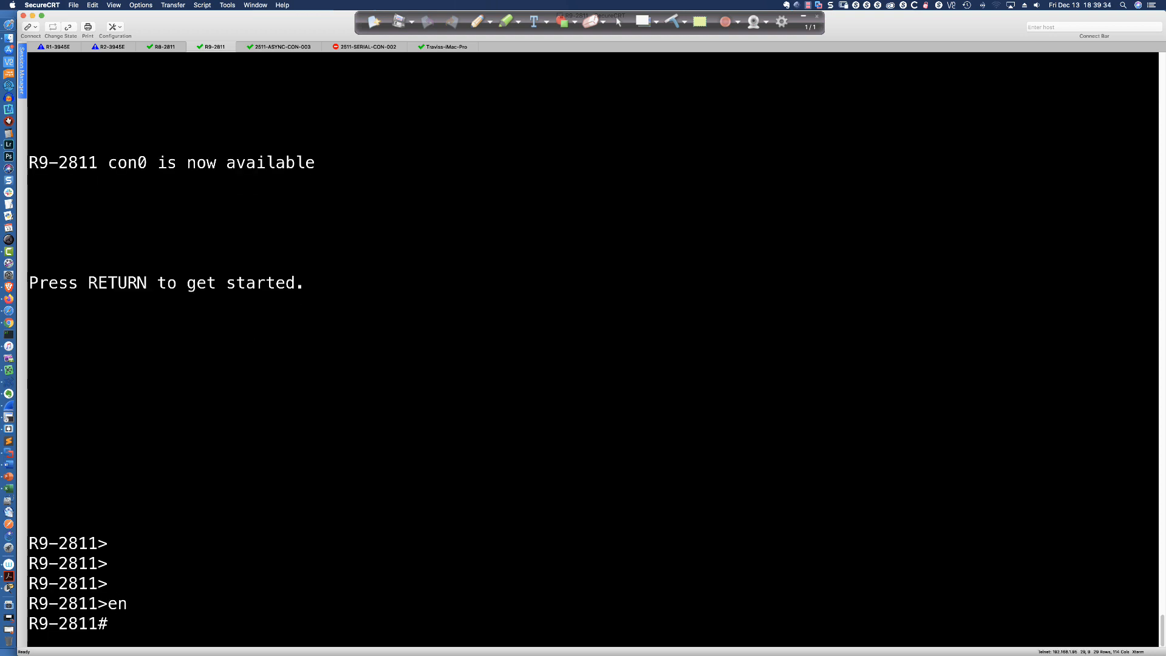
text(conf t)
key(Return)
text(do ping 10.8.9.8)
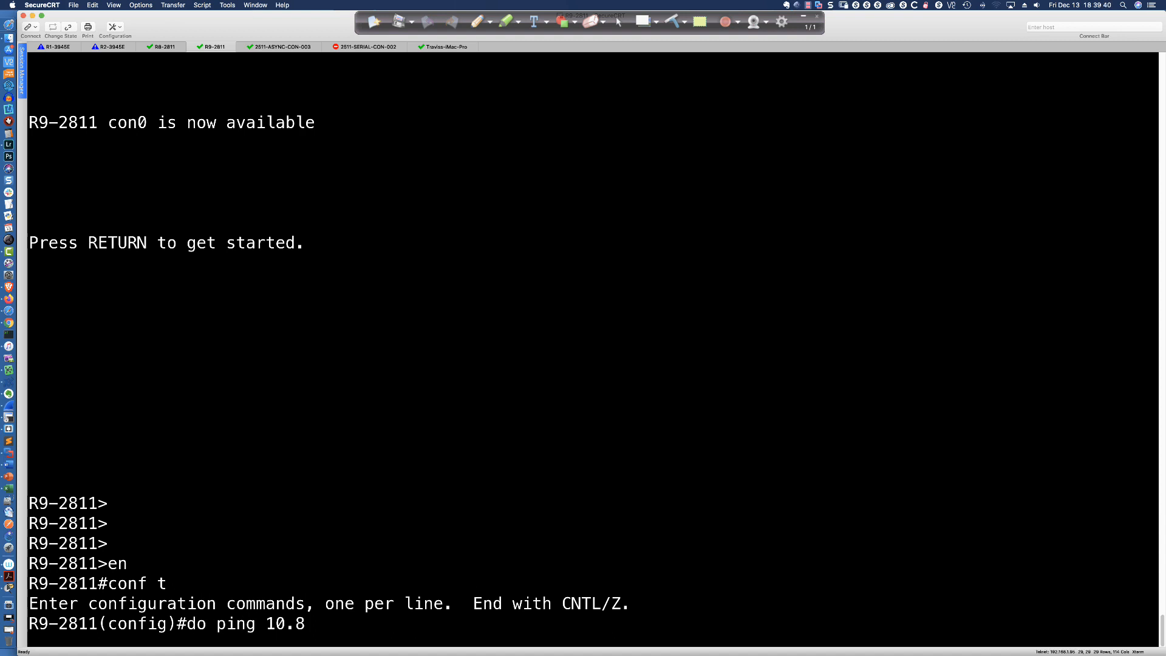
key(Return)
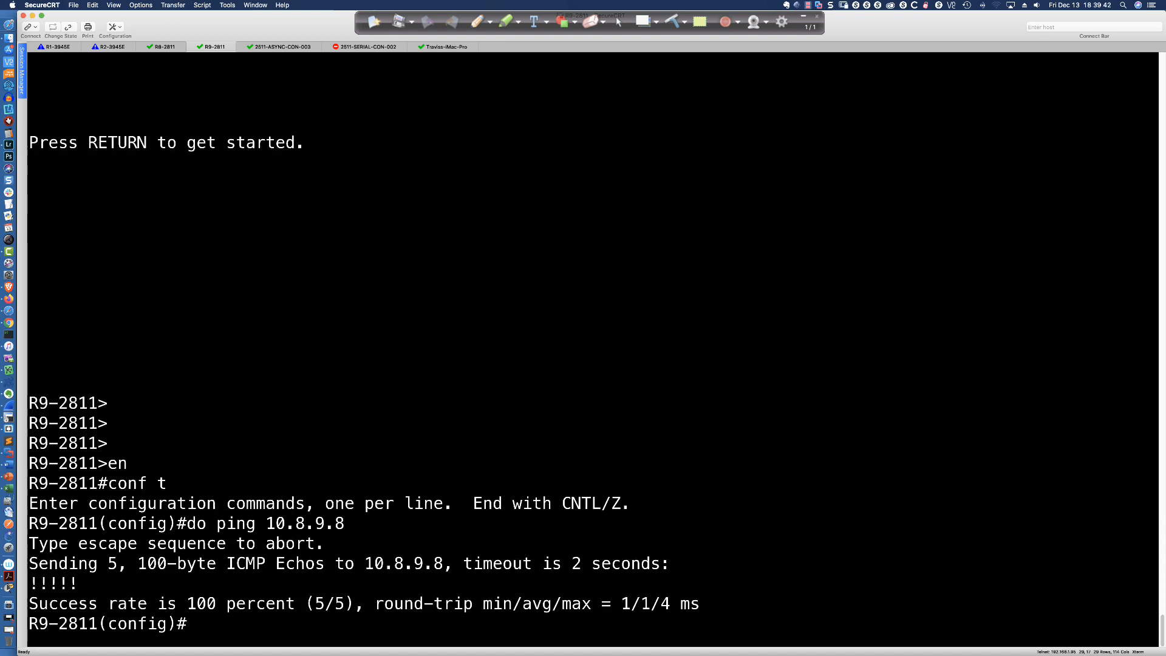
Check the allowed OSPF process IDs and start OSPF process 9999 on R9-2811
text(router ospf)
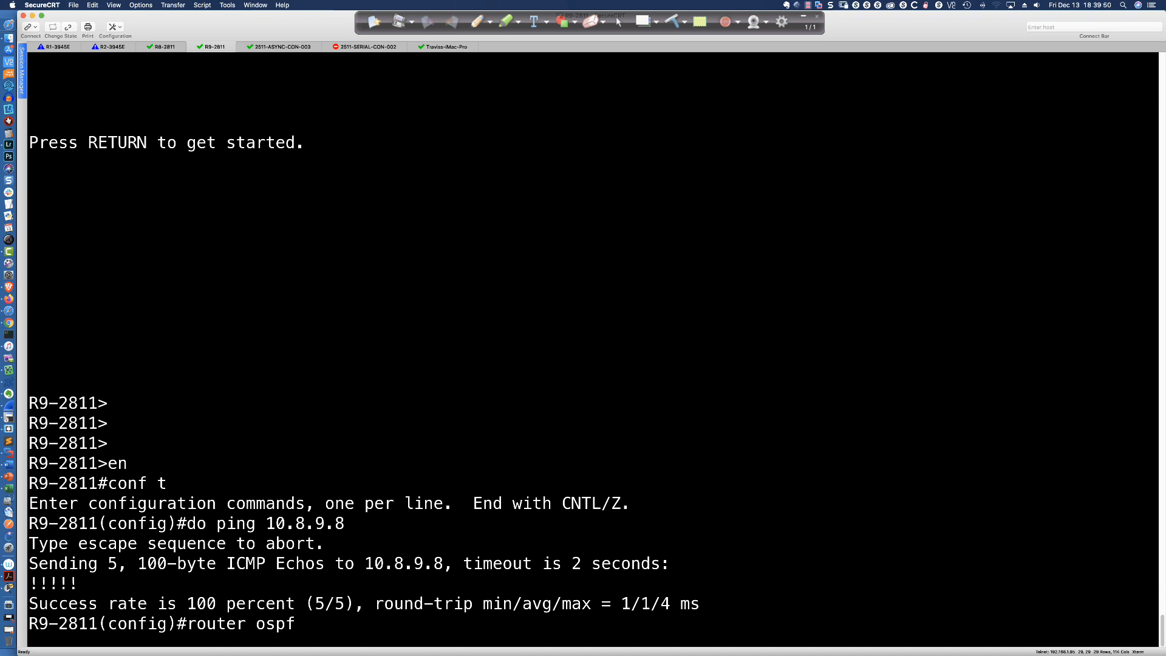
text( ?)
text(99999)
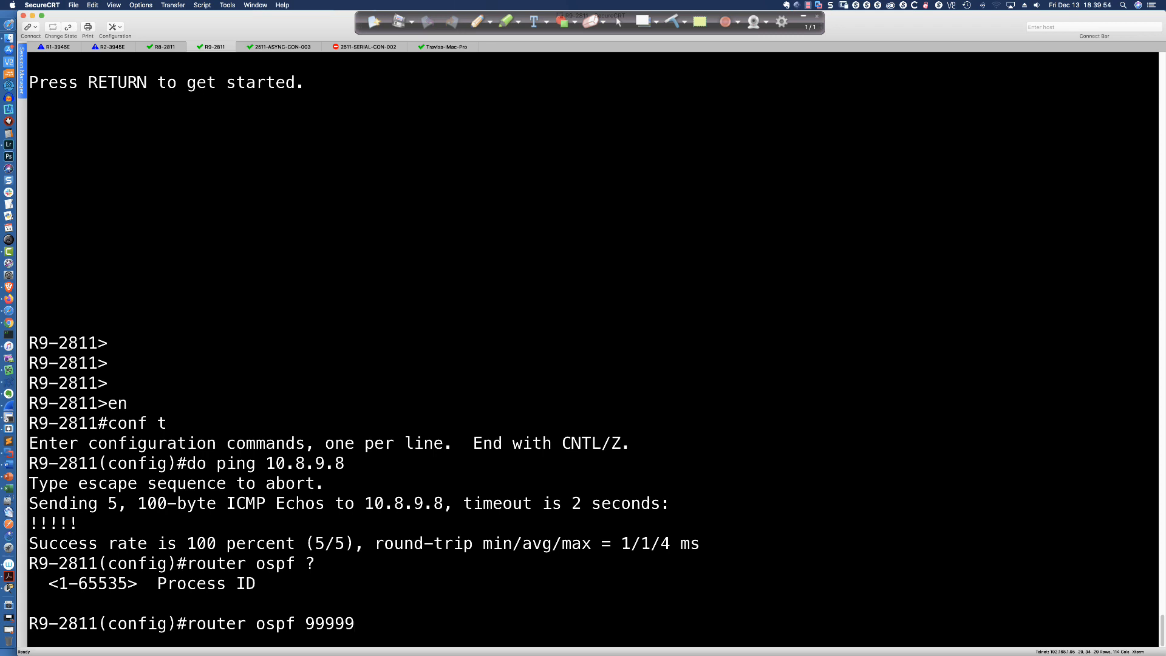
key(BackSpace)
key(Return)
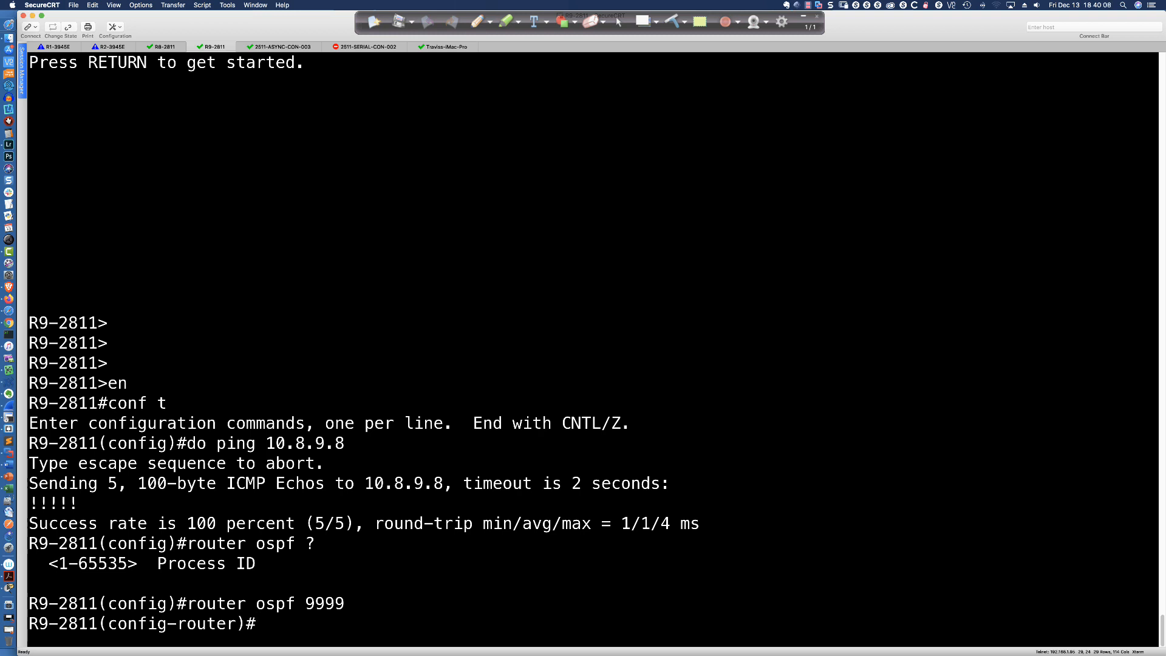
Make all OSPF interfaces on R9-2811 passive by default and exempt fa0/0 with no passive-interface
text(pas)
key(Tab)
text(def)
key(Tab)
key(Return)
text(no pas)
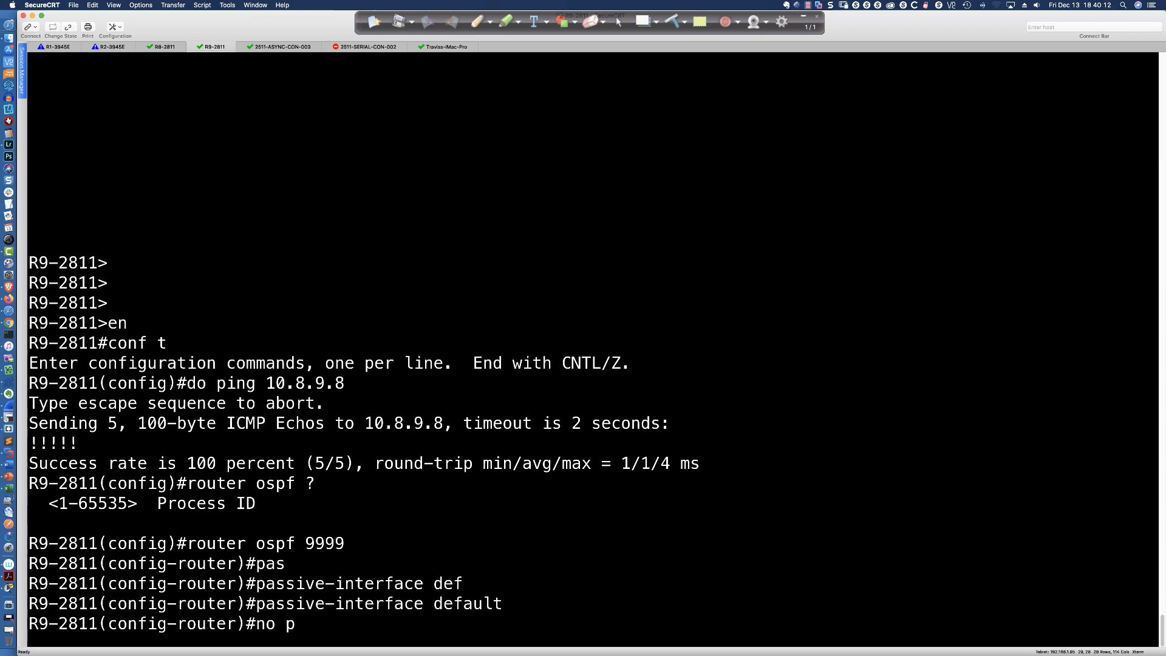
key(Tab)
text(fa0/0)
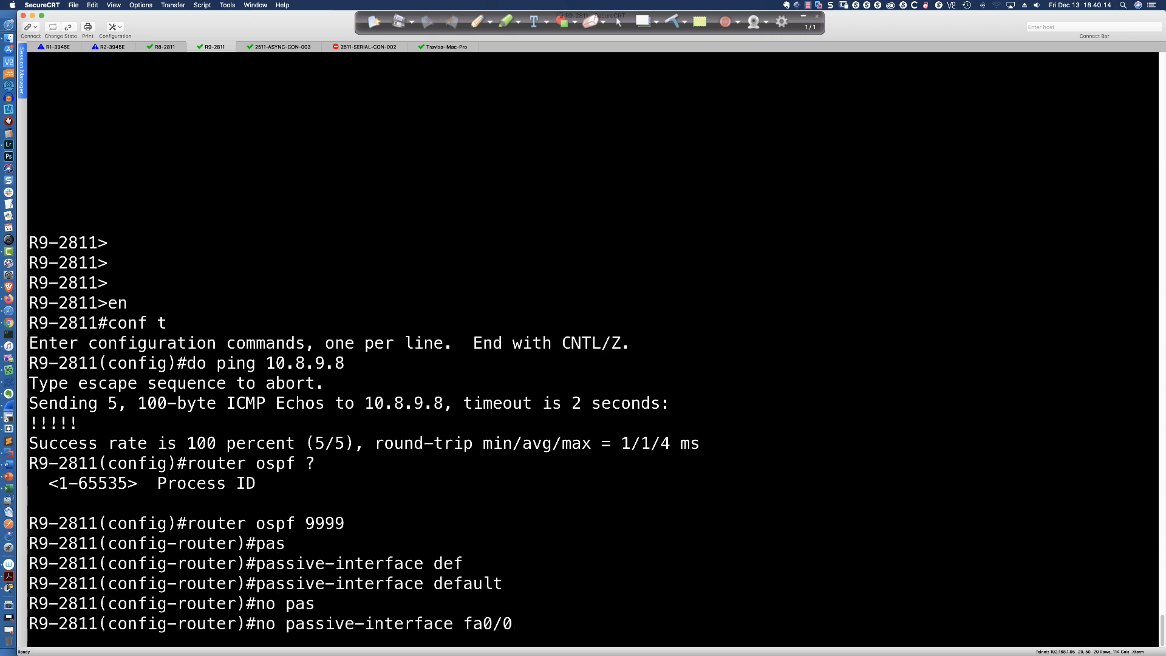
key(Return)
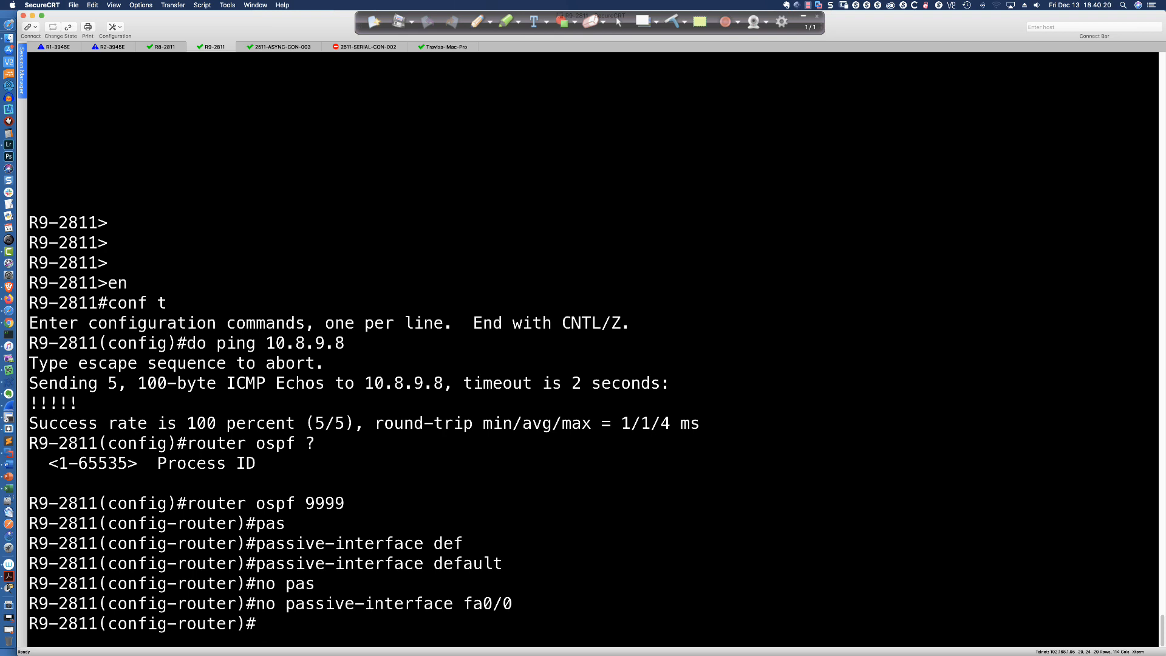
text(net)
key(Tab)
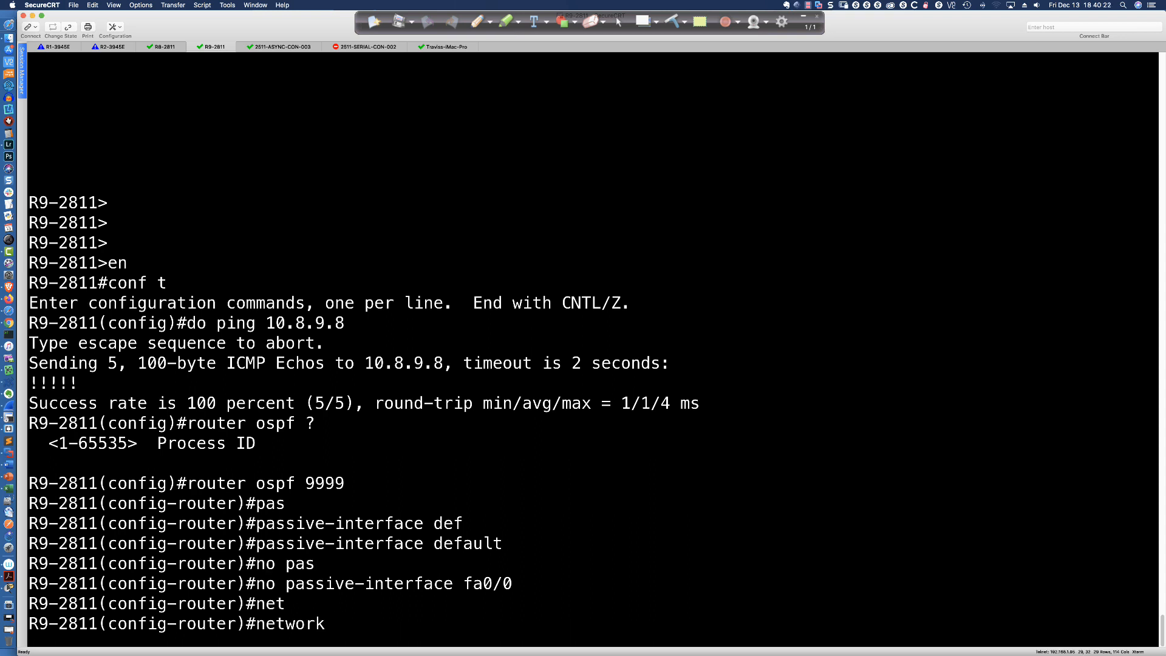
key(BackSpace)
key(BackSpace)
key(BackSpace)
key(BackSpace)
key(BackSpace)
key(BackSpace)
key(BackSpace)
Enable OSPF process 9999 in area 0 directly on R9-2811's interface fa0/0
text(int fa0/0)
key(Return)
text(ip ospf)
text( 1 ar)
key(BackSpace)
key(BackSpace)
key(BackSpace)
key(BackSpace)
text(99)
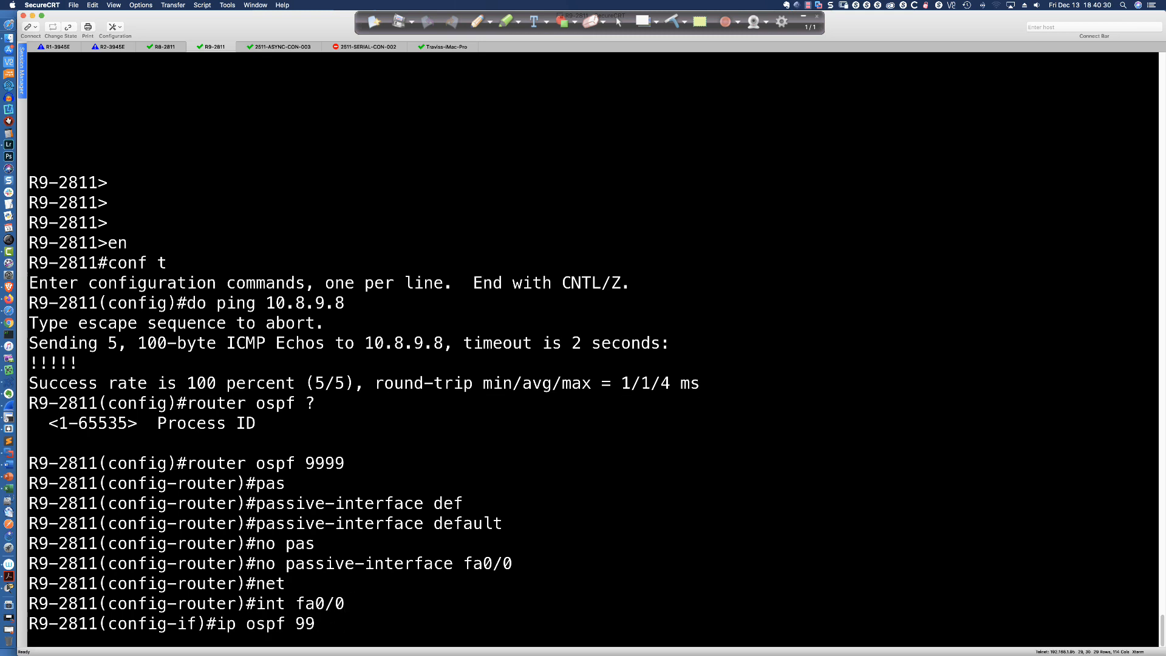
text(99 area 0)
key(Return)
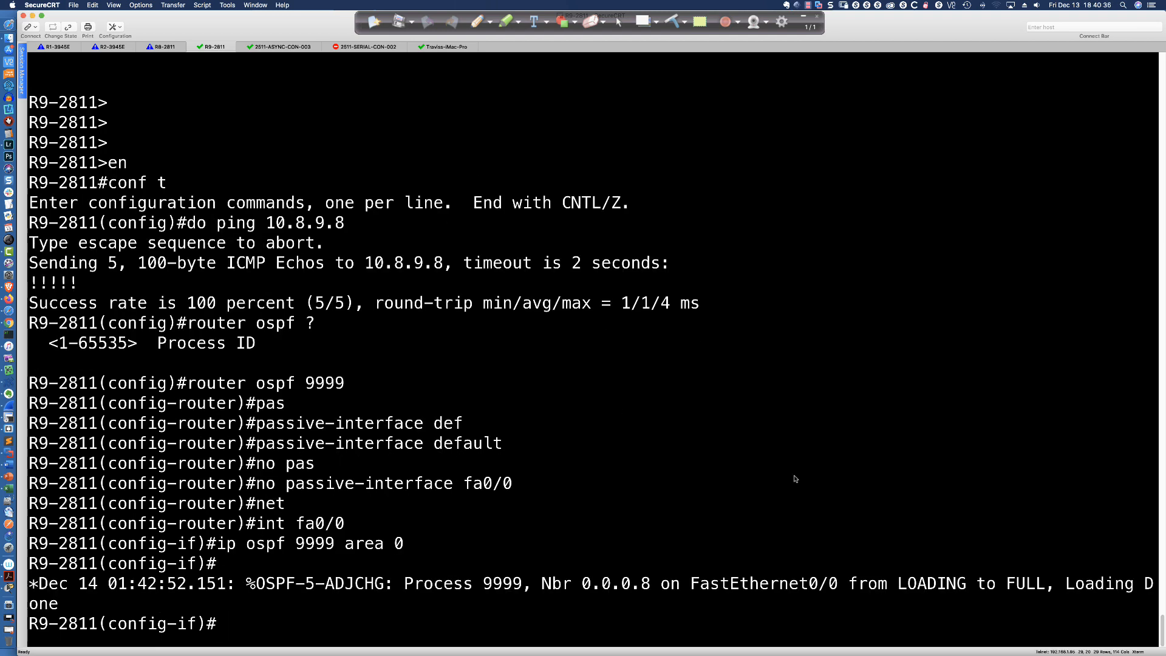
Briefly highlight part of the OSPF adjacency message and leave configuration mode on R9-2811 with end
drag(894, 589, 937, 589)
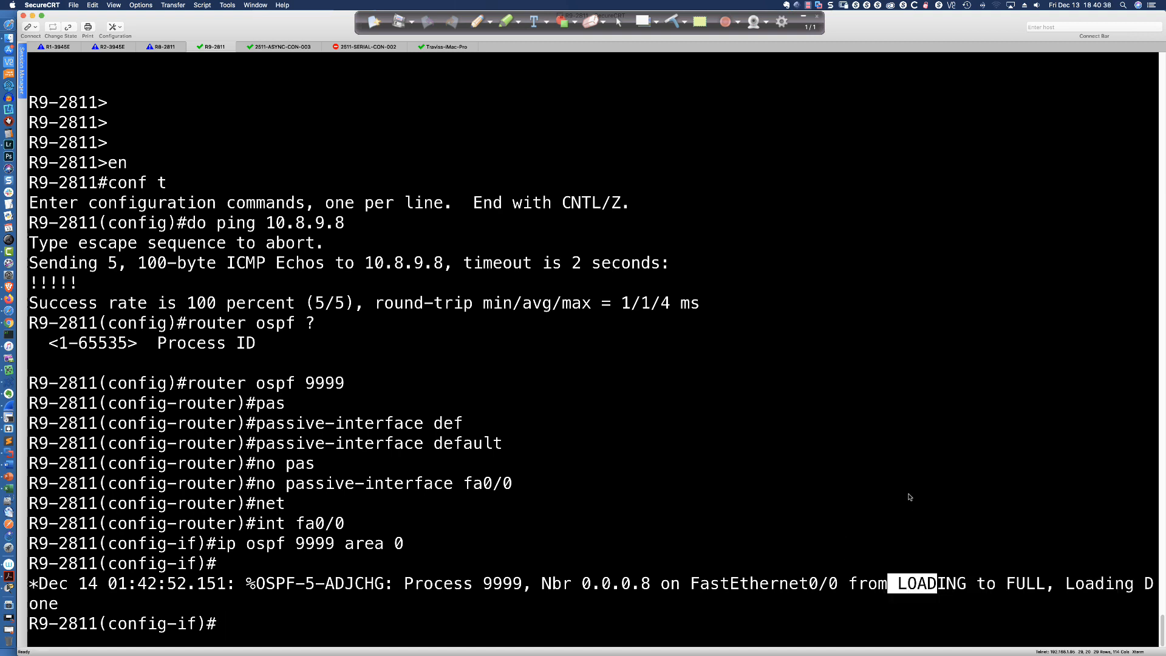
click(856, 460)
text(end)
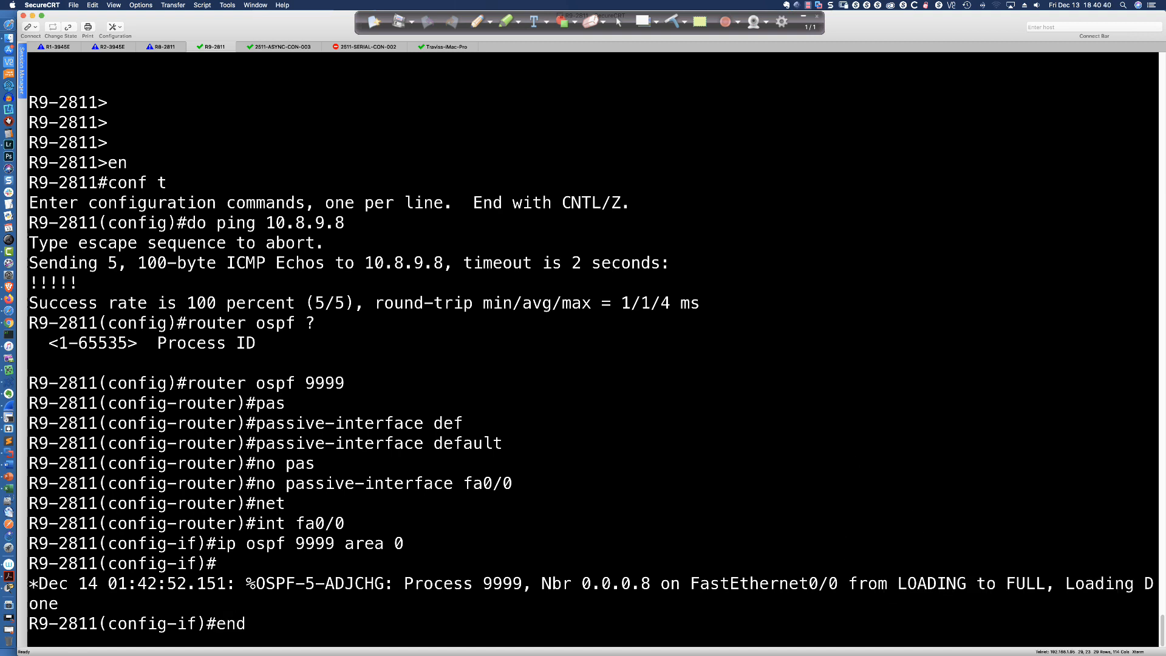
key(Return)
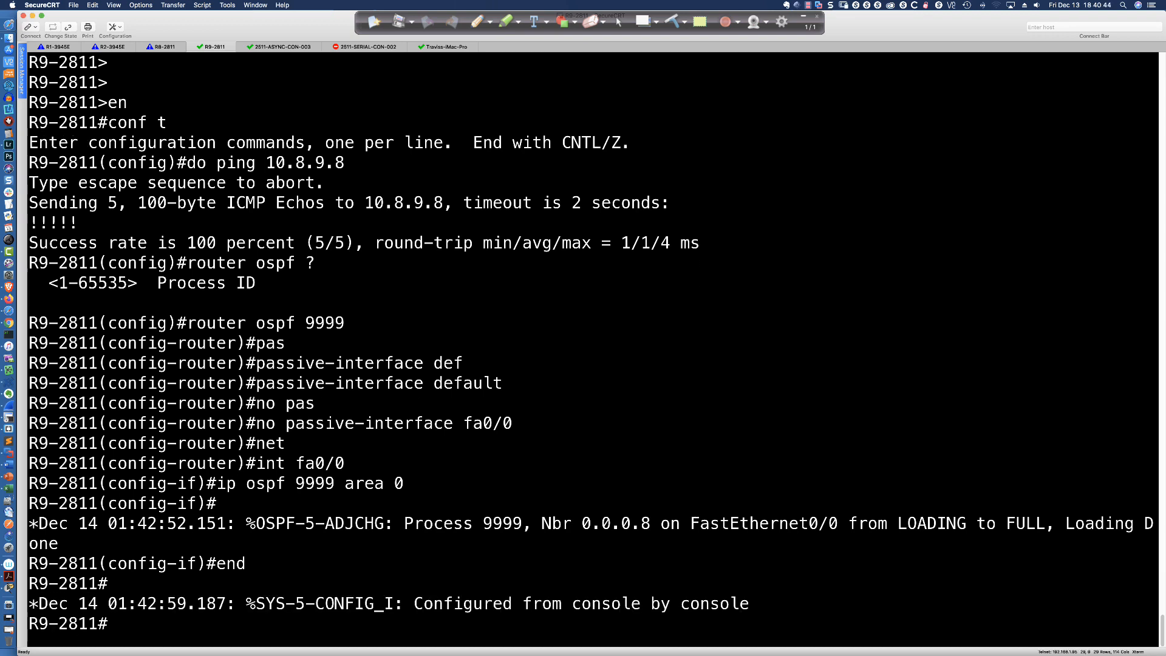
Display the brief OSPF interface summary on R9-2811 with sh ip ospf inter bri
key(Return)
key(Return)
key(Return)
text(sh ip)
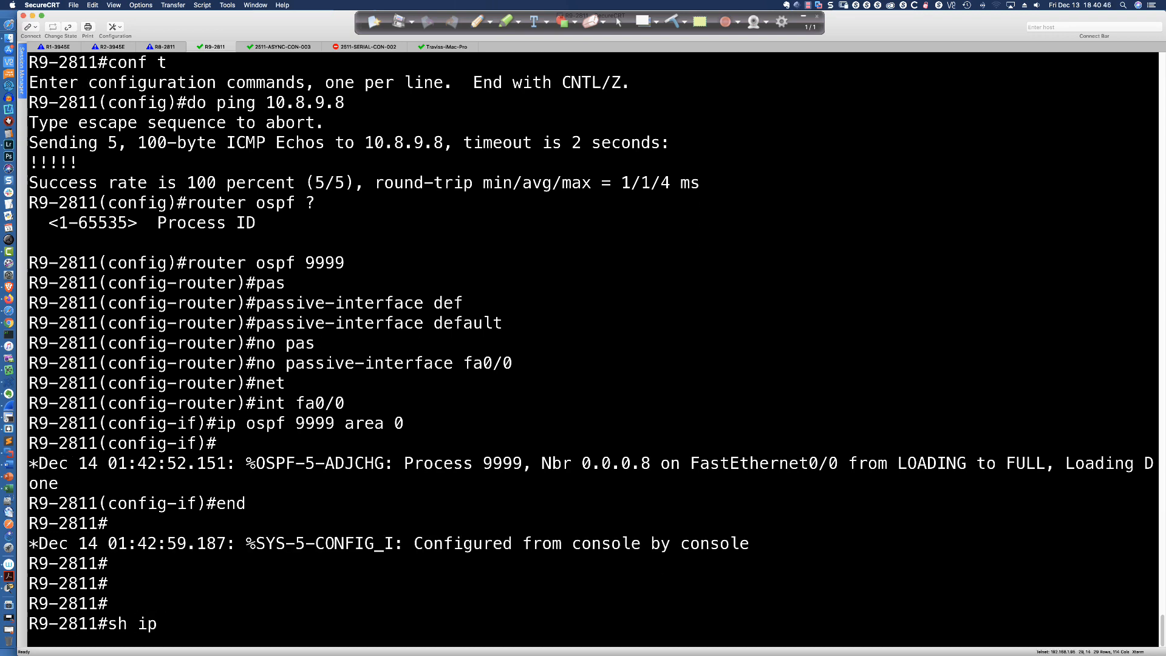
text( ospf inter bri)
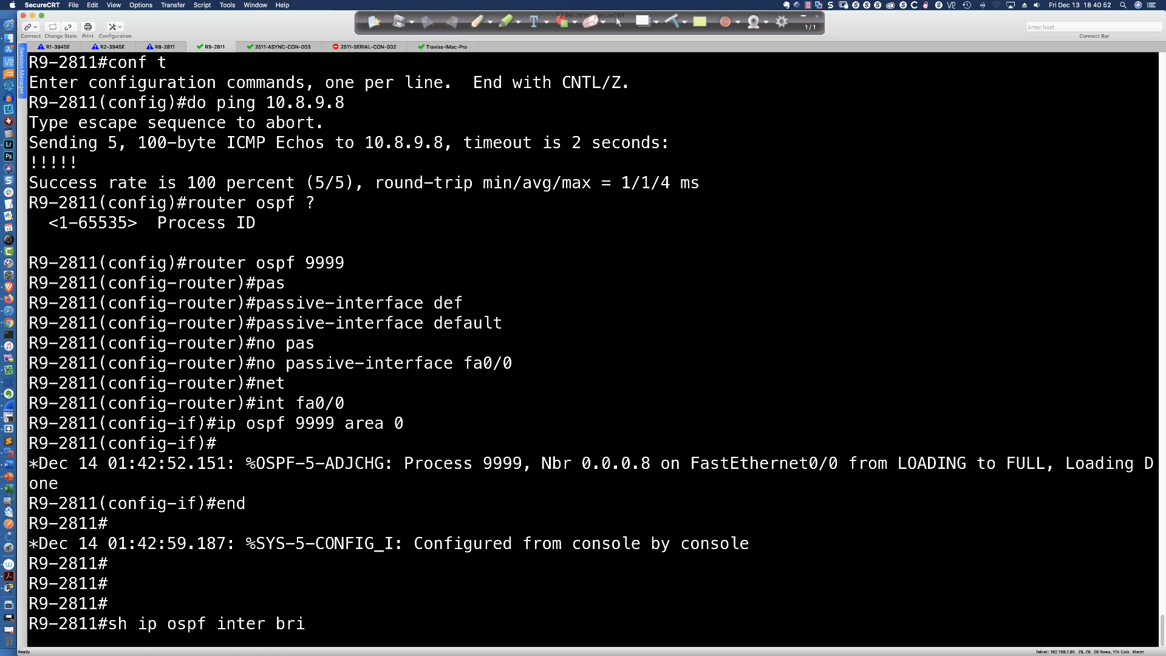
key(Return)
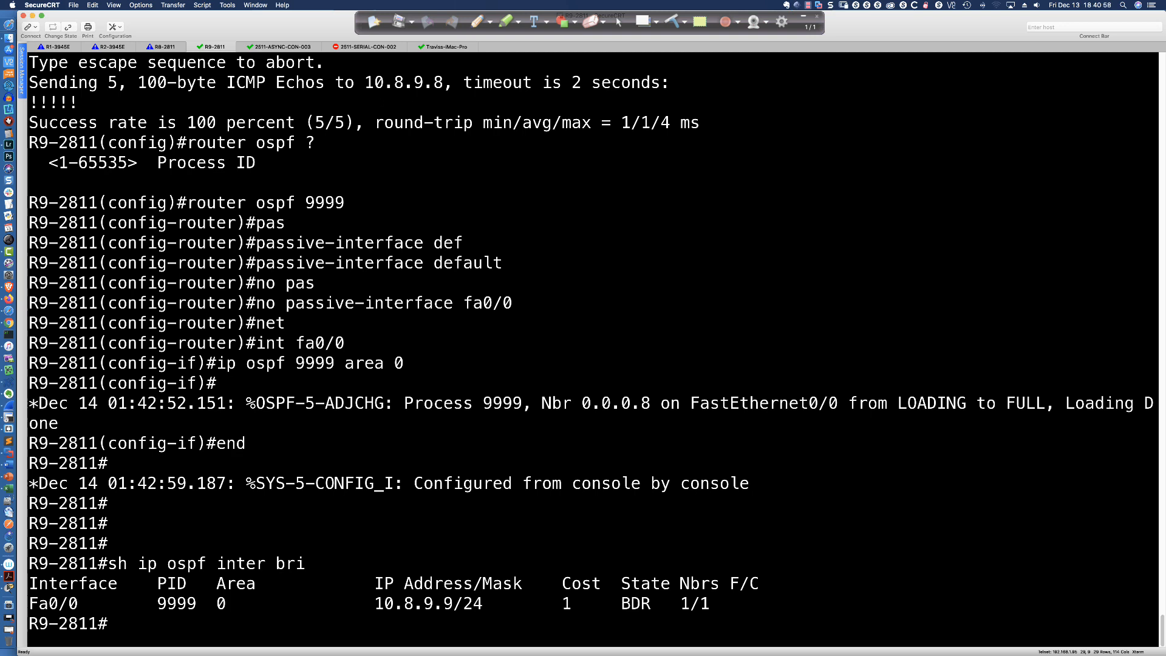
Highlight the neighbor count in the interface summary and display fa0/0's OSPF details on R9-2811 with sh ip ospf inter fa0/0
drag(553, 605, 720, 605)
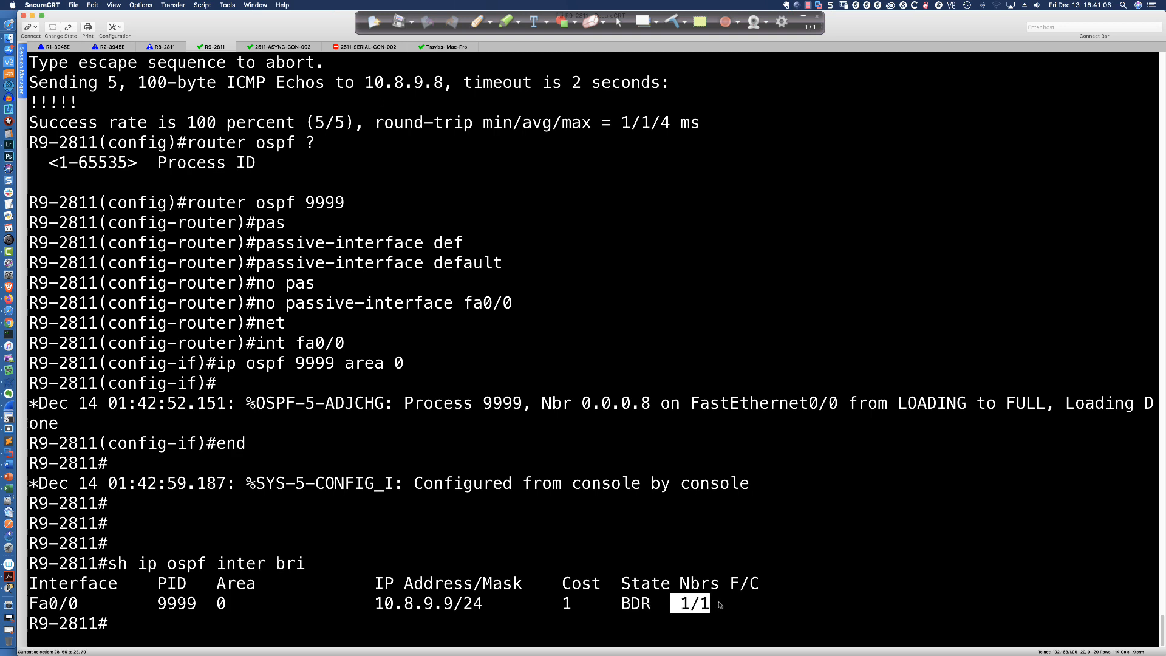
click(873, 597)
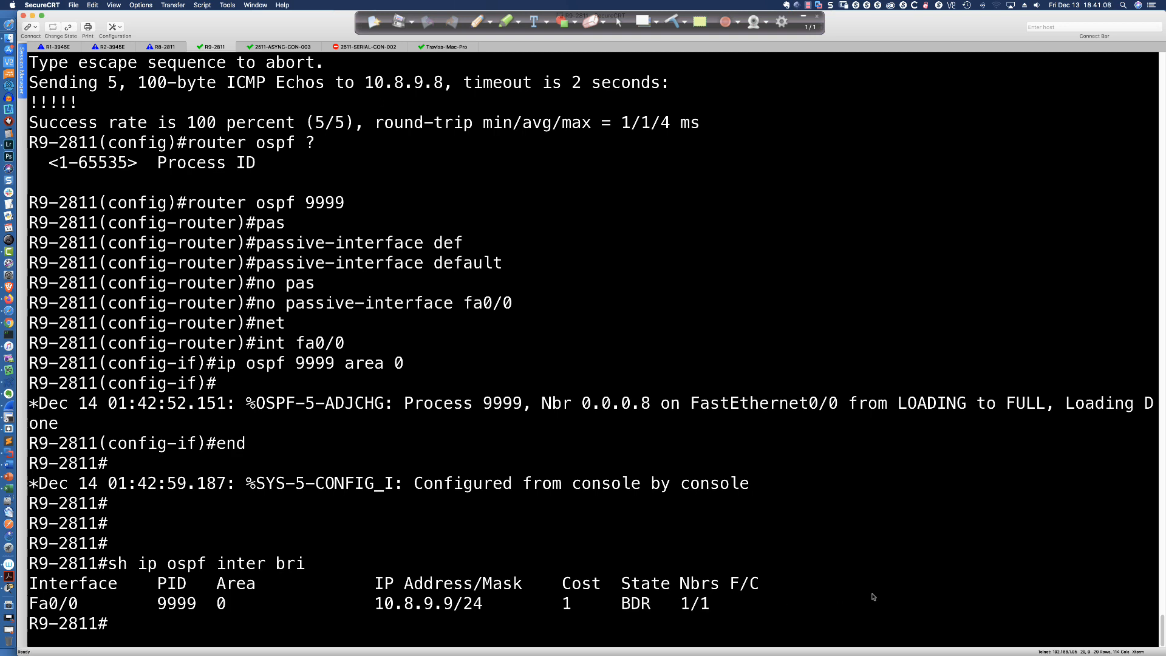
key(Up)
key(BackSpace)
key(BackSpace)
key(BackSpace)
text(fa0/0)
key(Return)
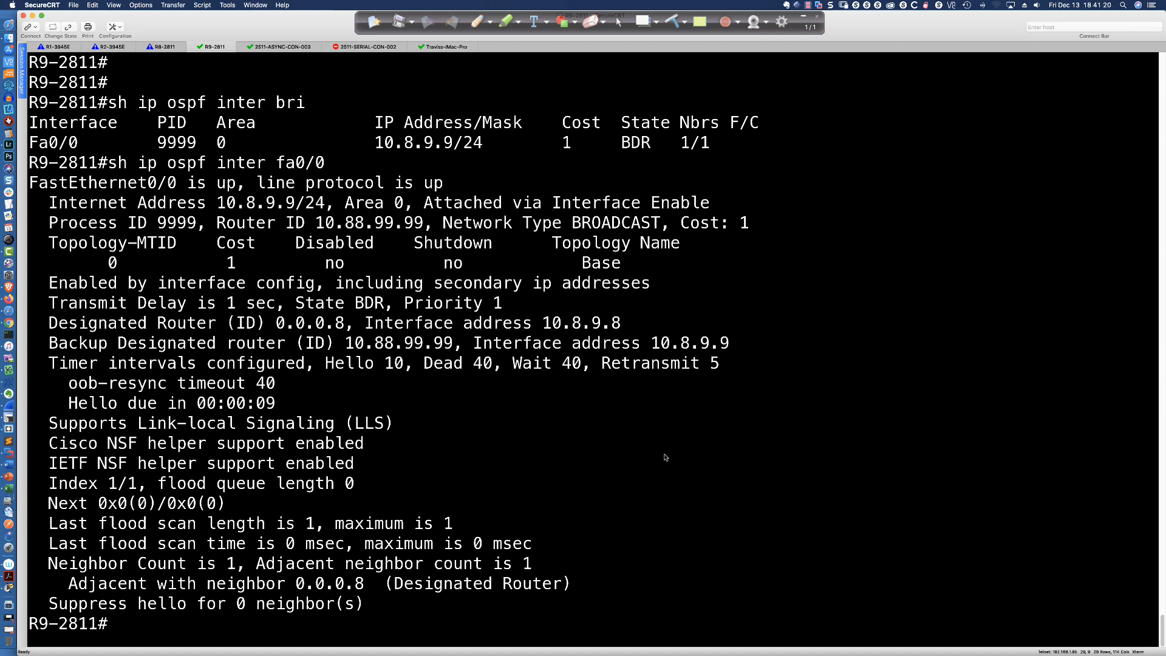
Display the OSPF neighbor table on R9-2811 with sh ip ospf neigh and highlight the neighbor's ID, priority and role
text(sh ip ospf neigh)
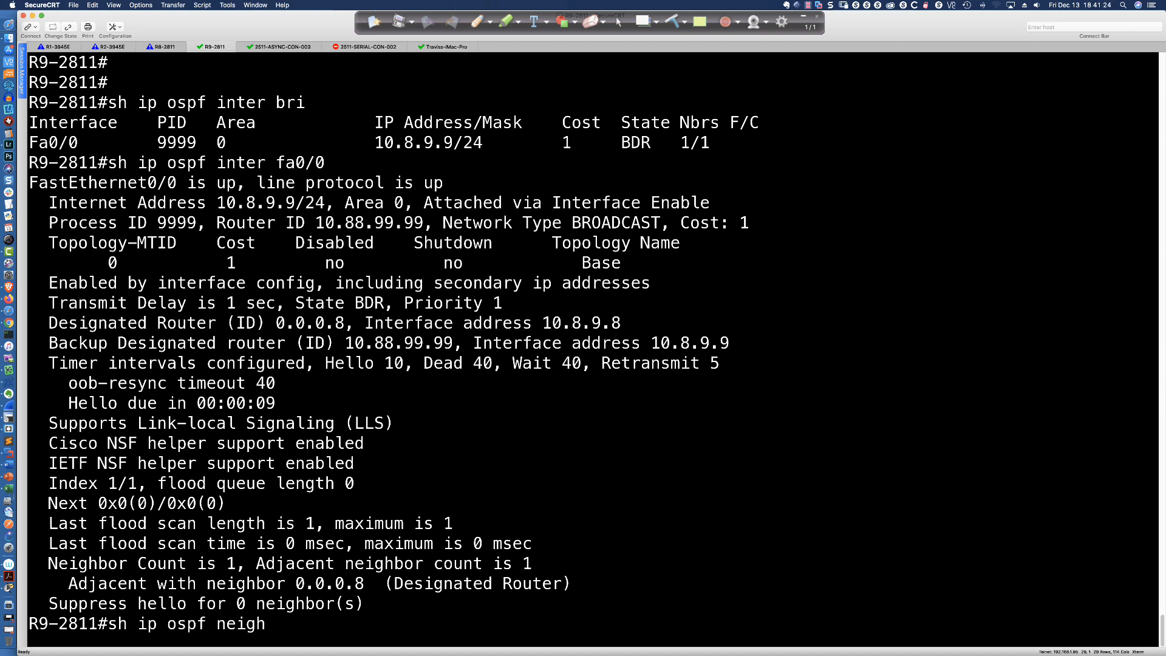
key(Return)
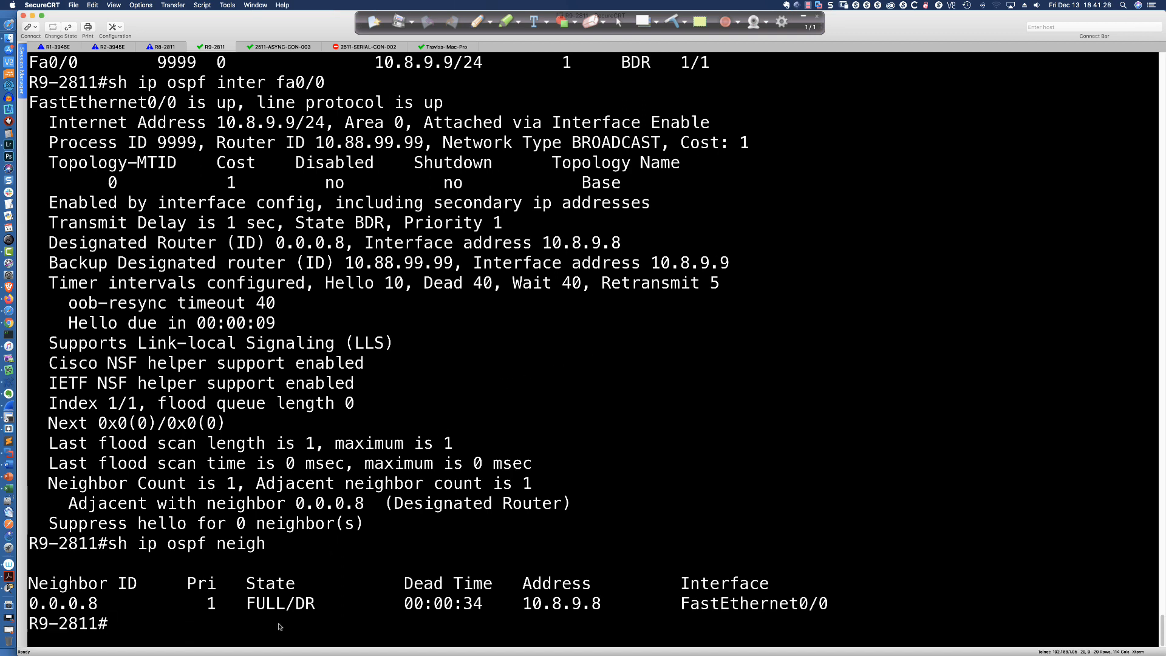
drag(110, 546, 266, 549)
click(95, 603)
drag(96, 604, 33, 603)
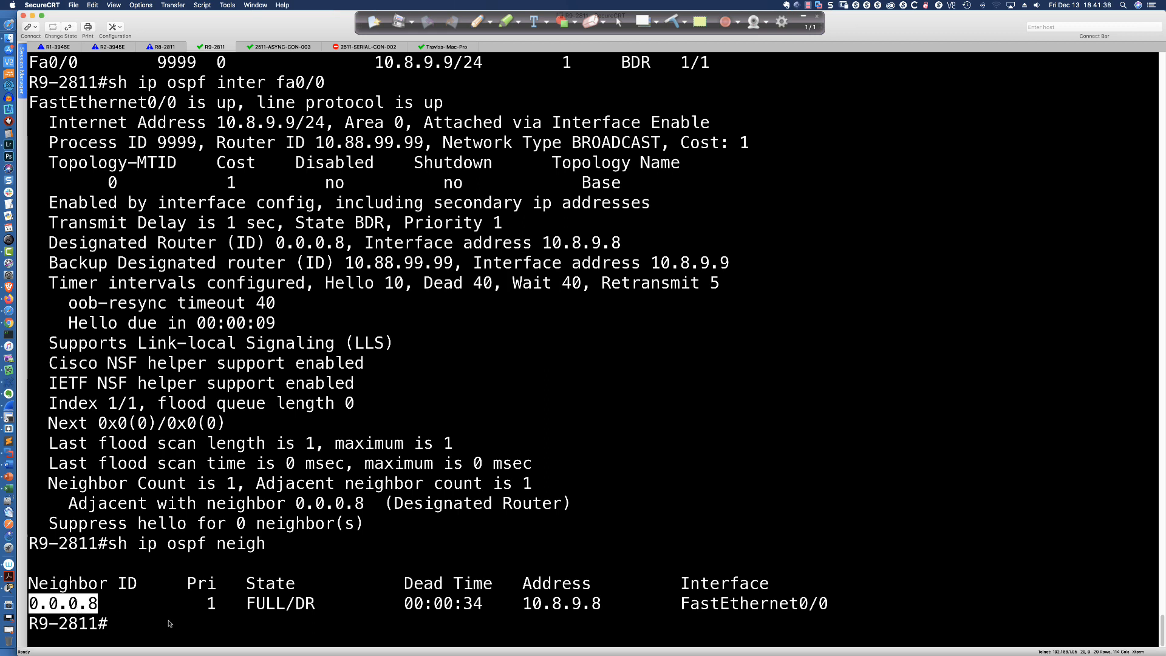
drag(203, 609, 224, 606)
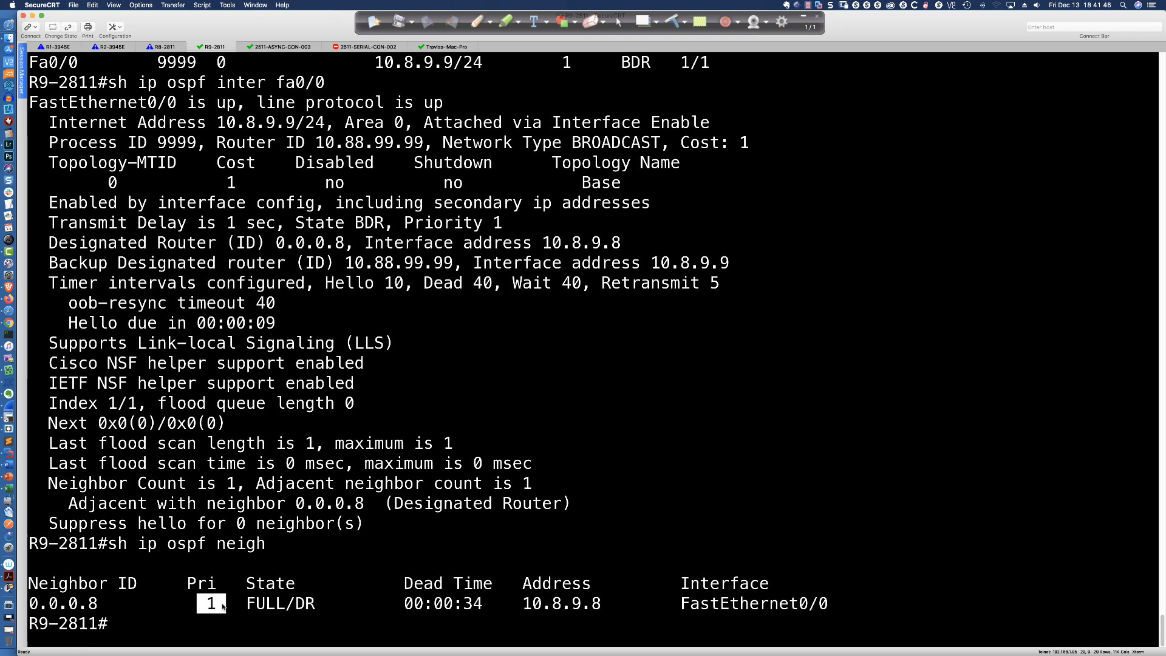
drag(294, 605, 315, 607)
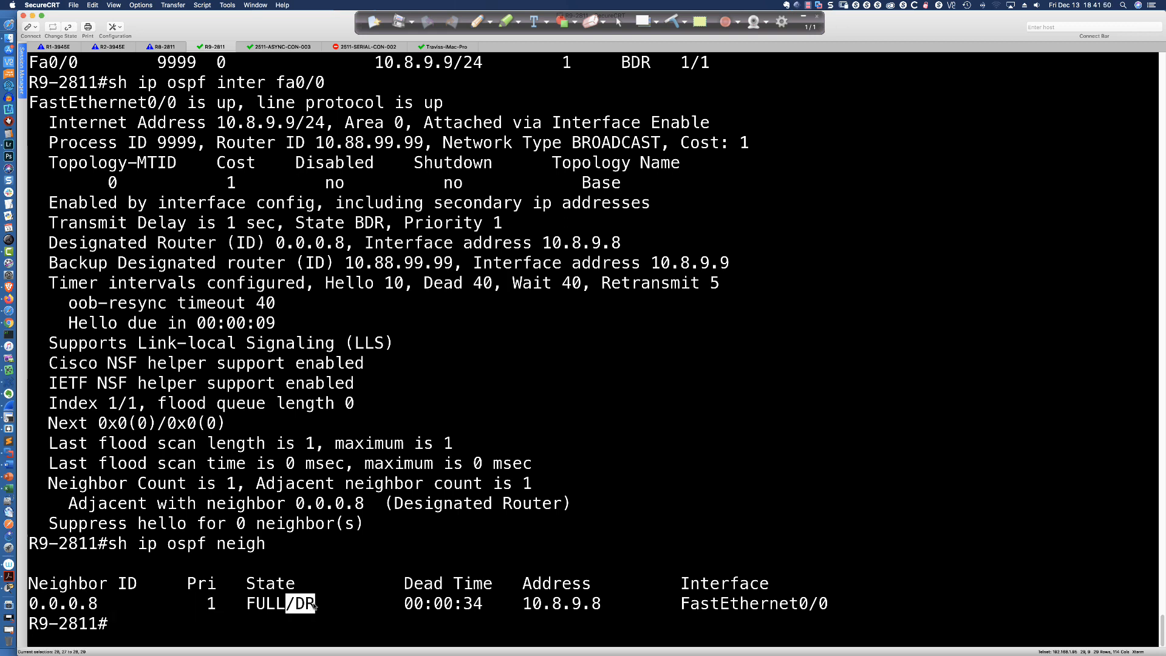
click(314, 607)
drag(296, 606, 311, 606)
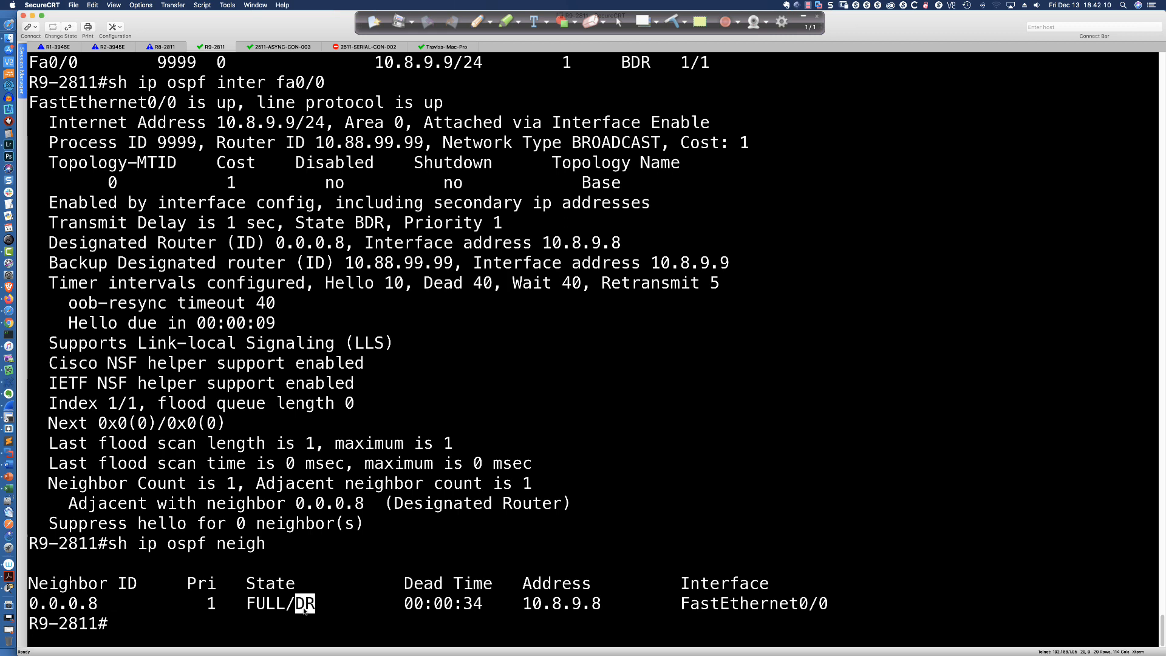
Compare the neighbor's ID and role in the neighbor table with the Designated Router line of the fa0/0 output
double_click(96, 604)
drag(97, 604, 39, 605)
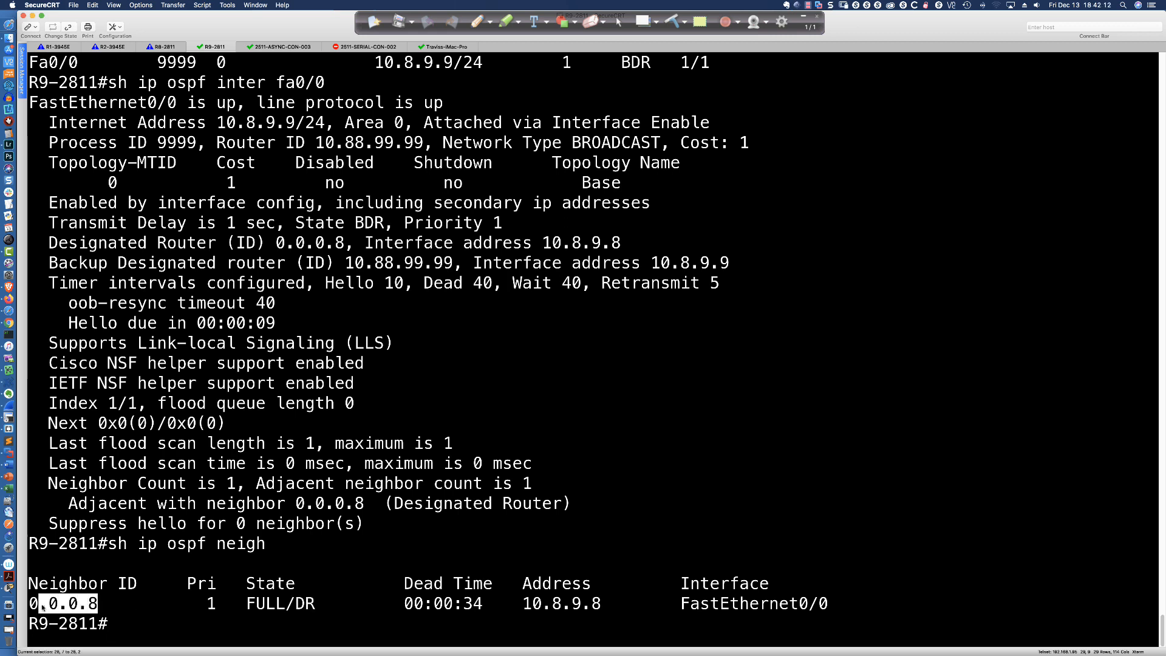
drag(53, 266, 142, 265)
scroll(54, 265, up, 1)
click(55, 266)
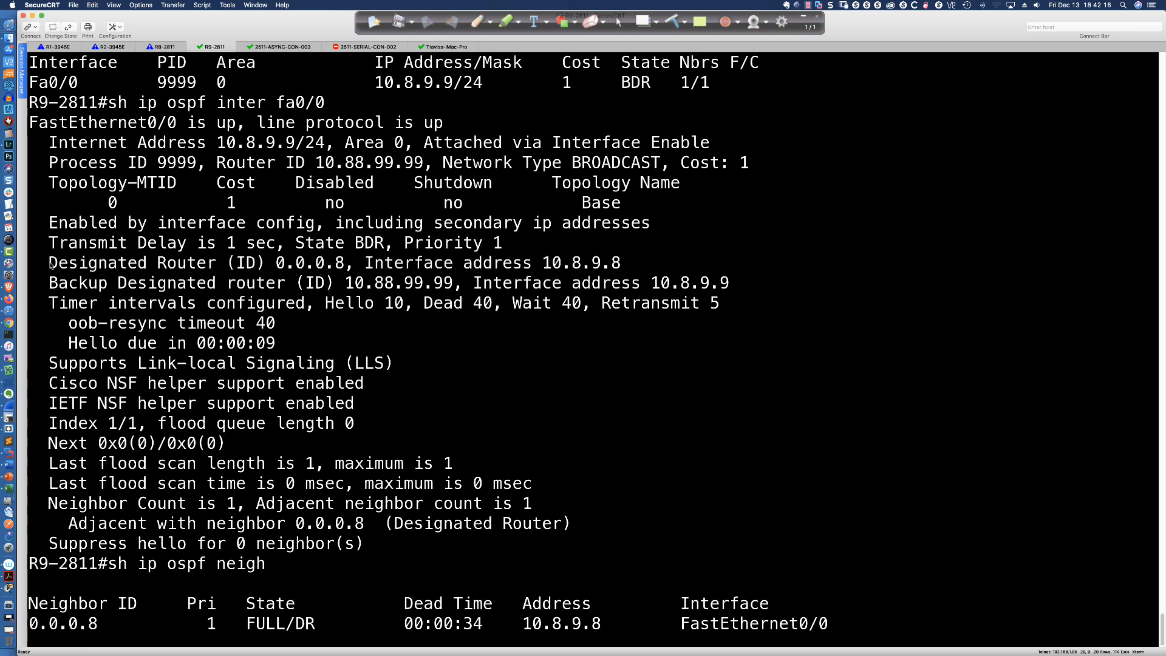
drag(41, 266, 347, 265)
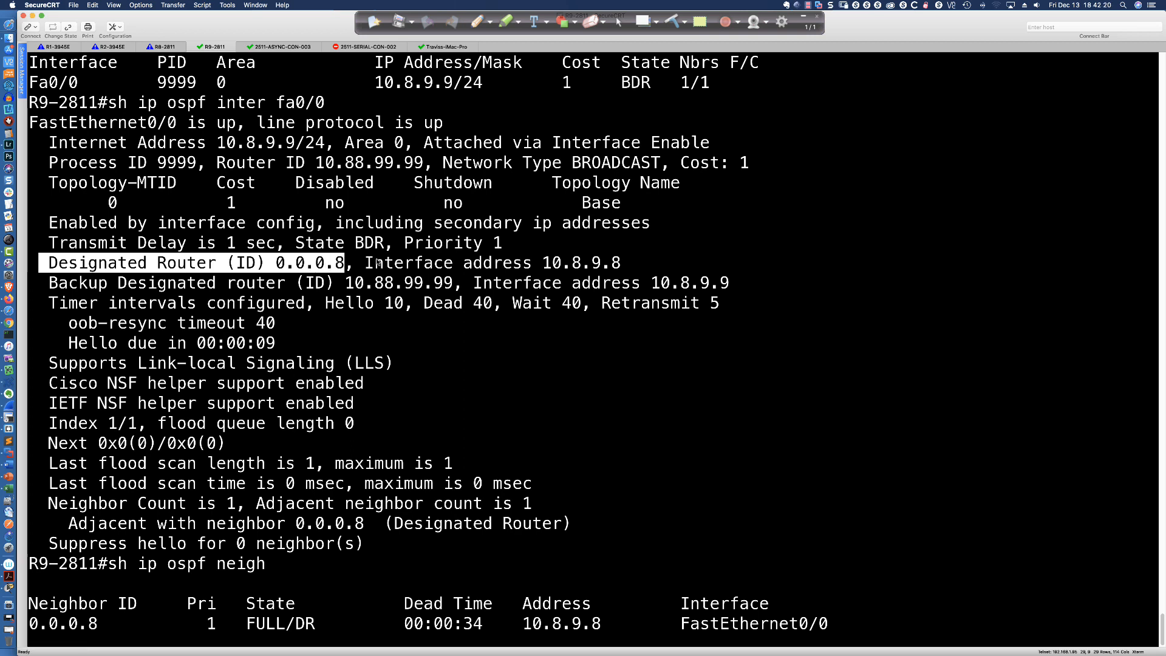
scroll(378, 263, down, 1)
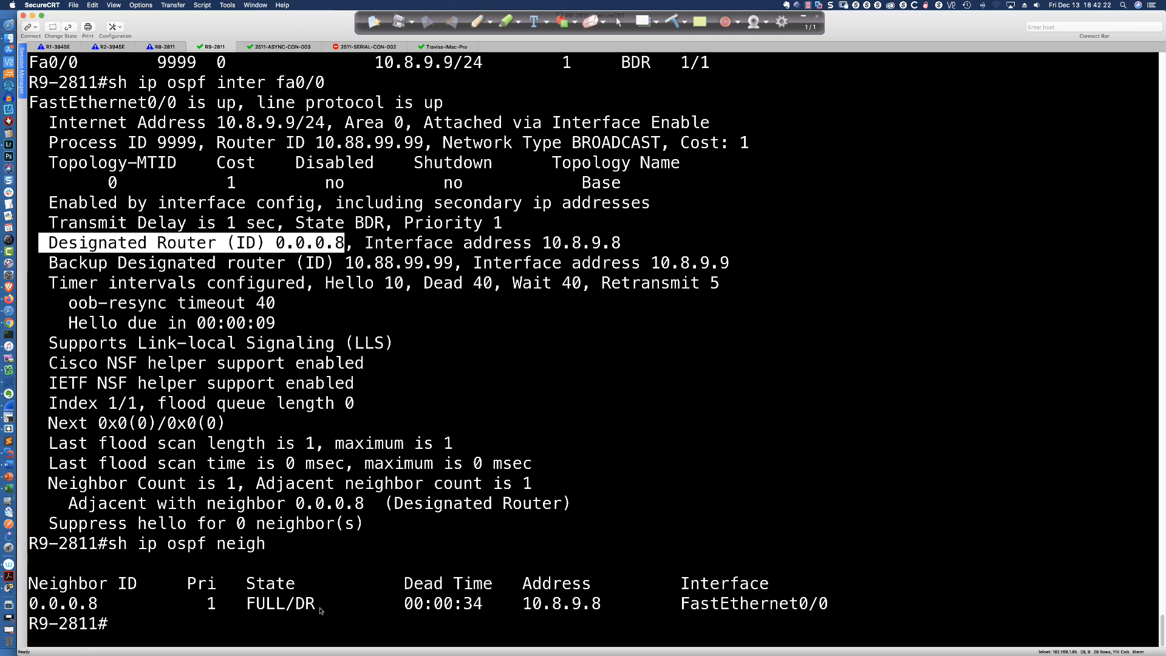
drag(319, 607, 299, 606)
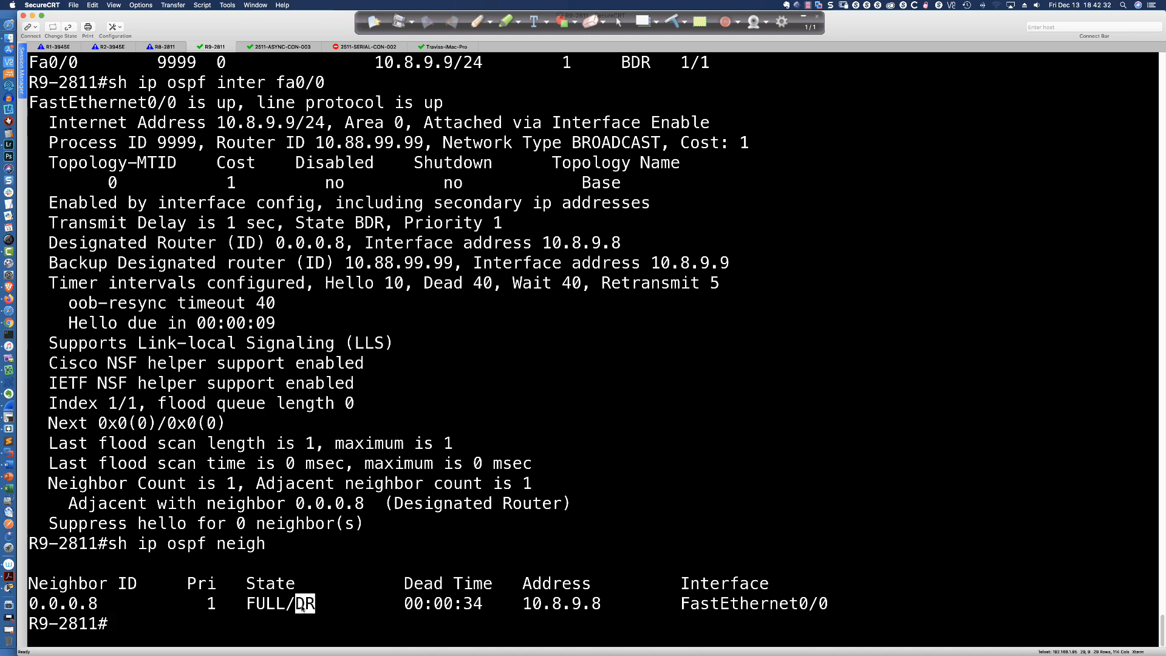
drag(118, 604, 50, 605)
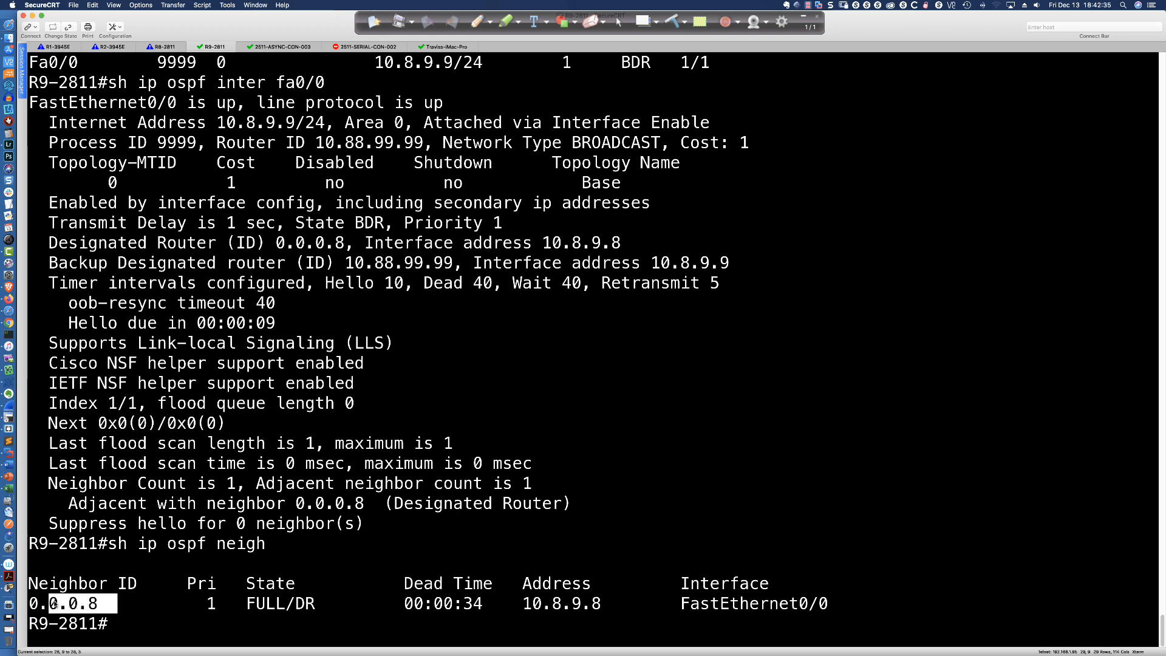
double_click(307, 608)
click(552, 555)
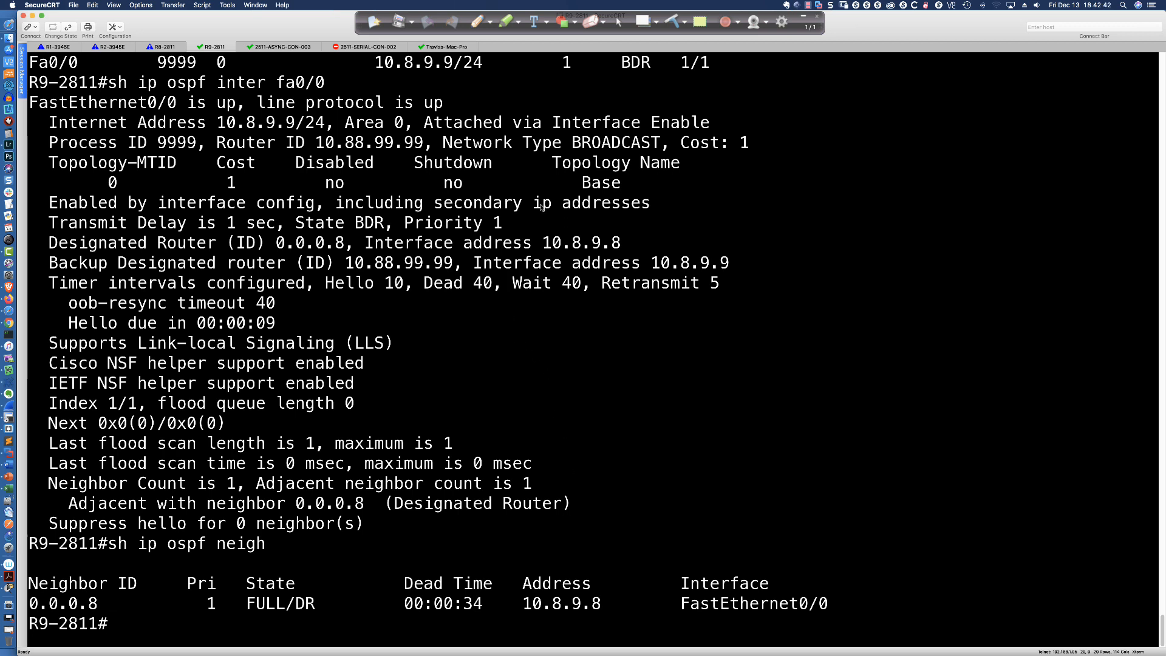
Highlight the network type and the designated and backup designated router lines in R9-2811's fa0/0 OSPF output
drag(552, 143, 679, 143)
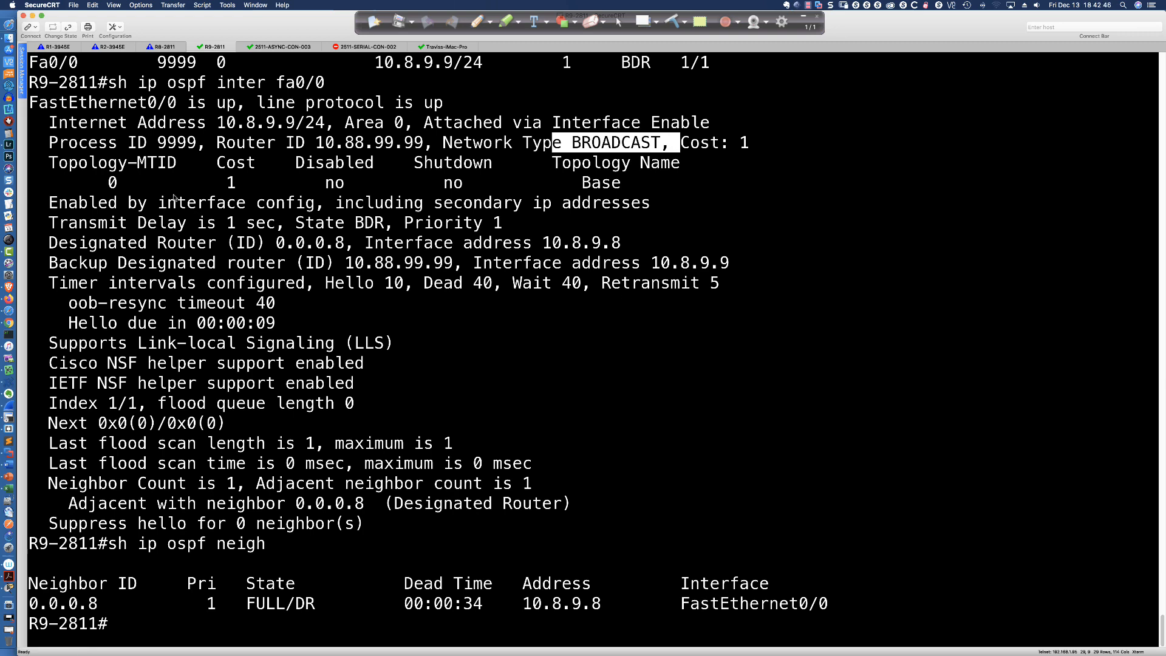
scroll(100, 269, up, 2)
key(Return)
drag(50, 246, 582, 266)
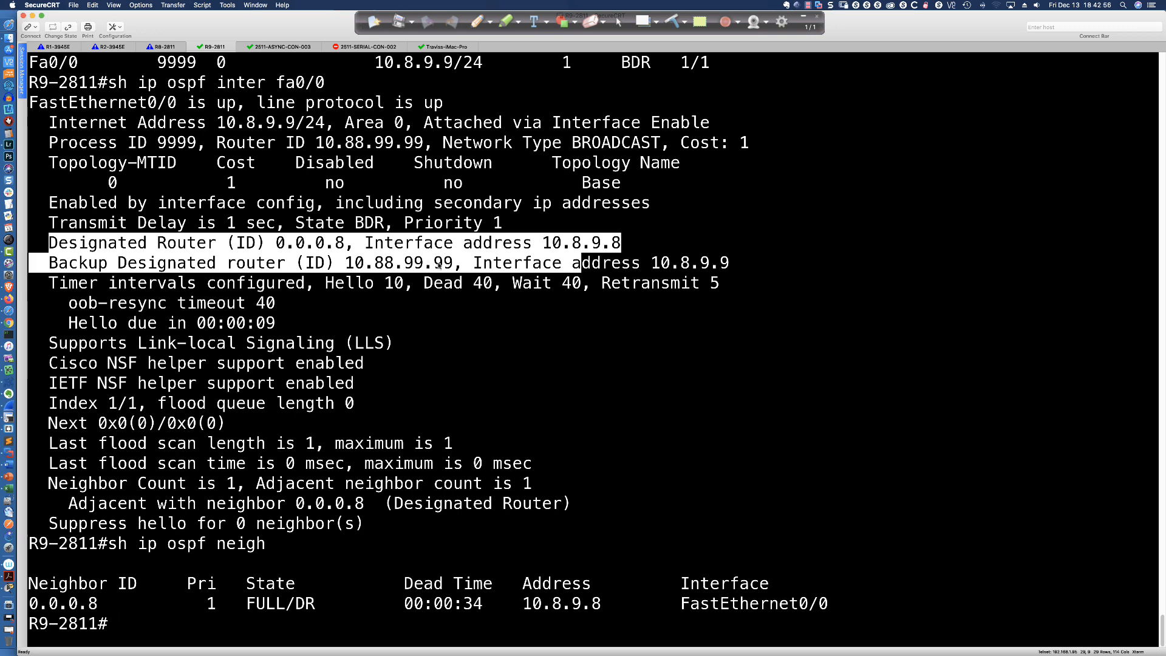
drag(350, 267, 455, 265)
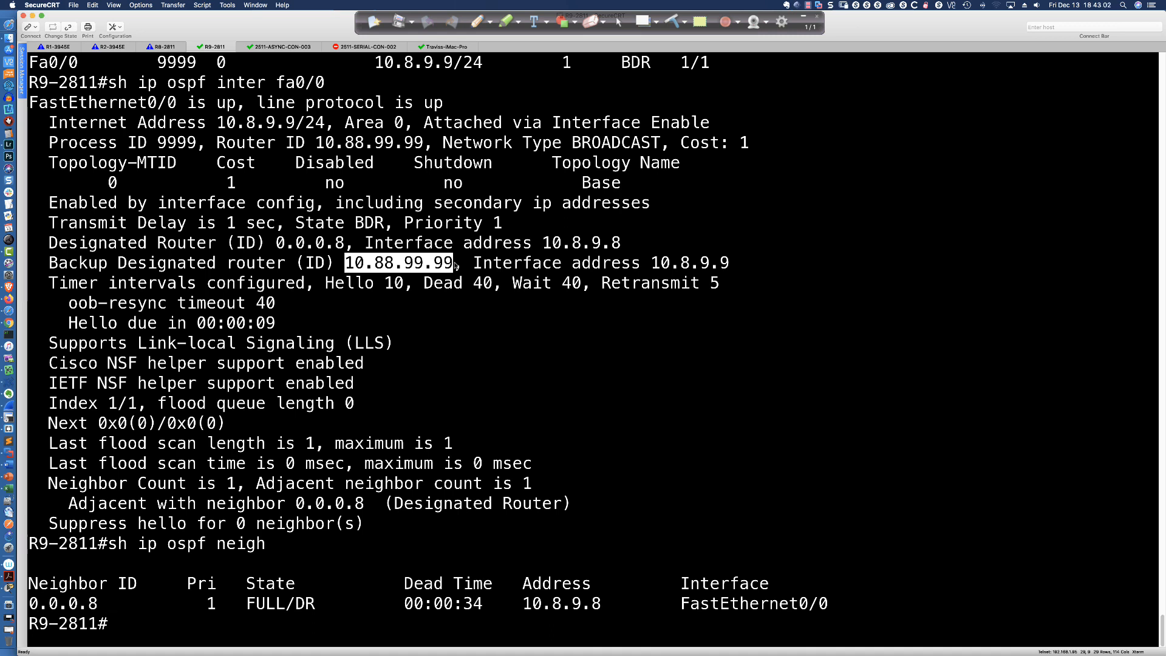
click(805, 357)
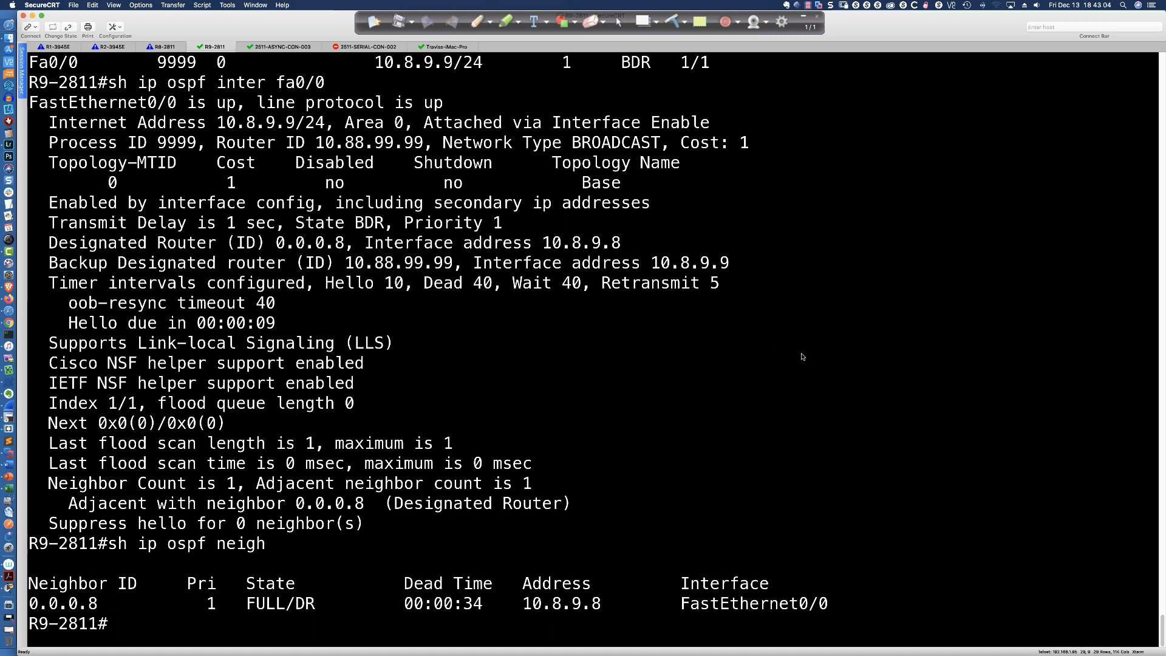
Enter router configuration mode for OSPF process 9999 on R9-2811
text(conf t)
key(Return)
text(router ospf 9999)
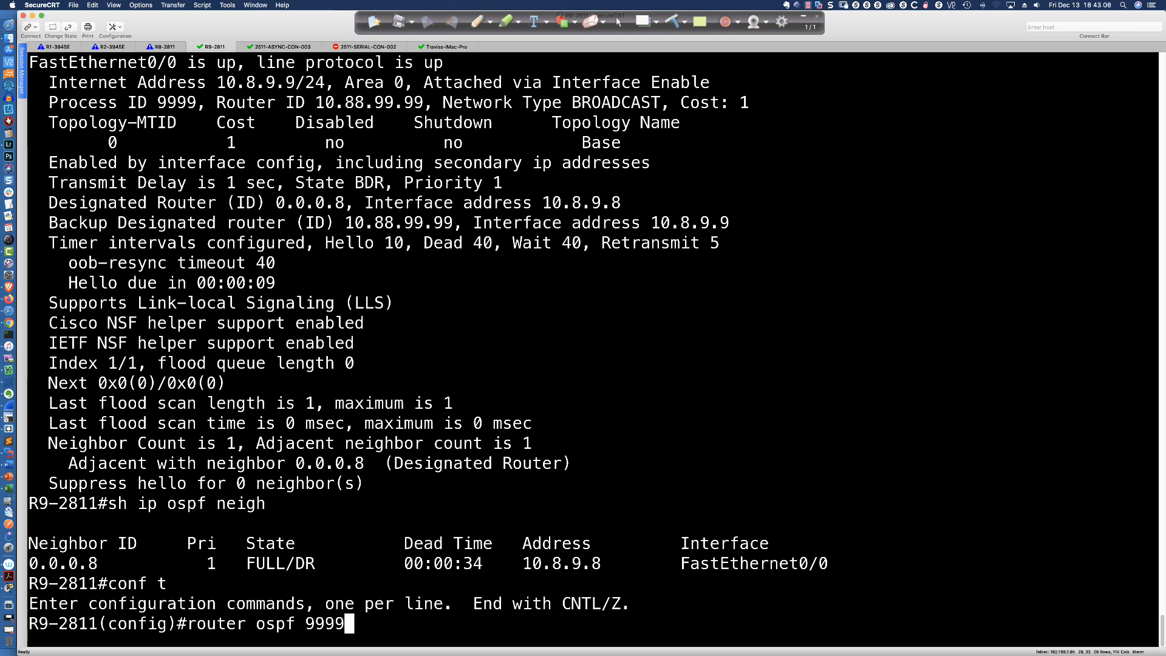
key(Return)
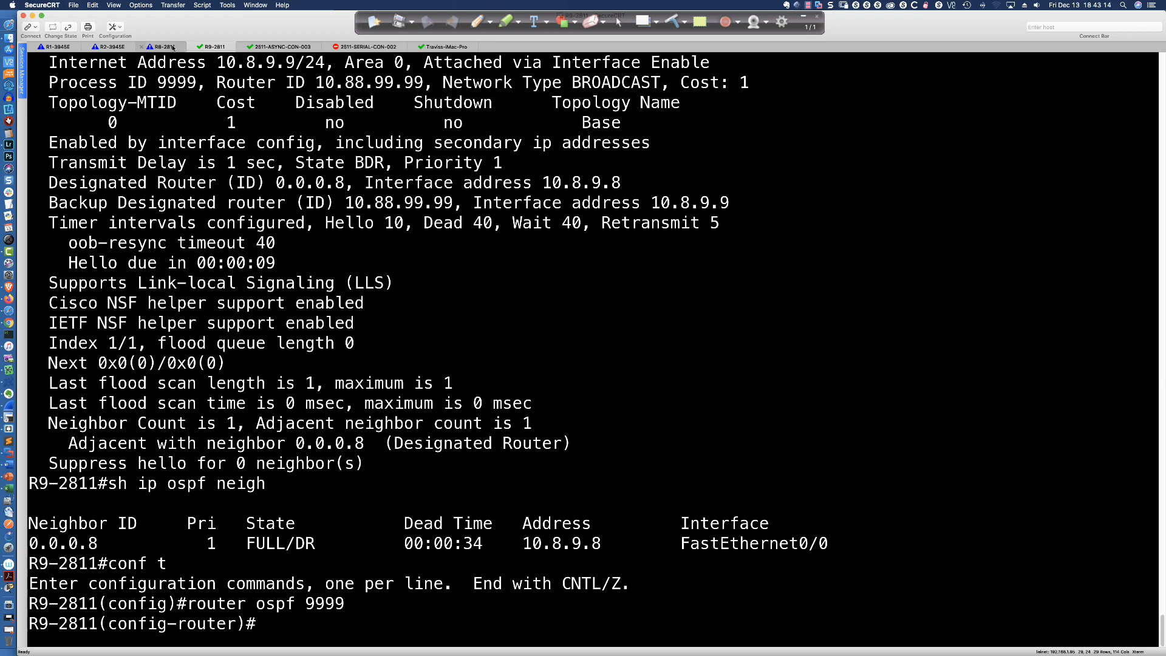
Display the OSPF neighbor table on R8-2811 with do sh ip ospf neigh and highlight the neighbor ID
click(168, 47)
text(do)
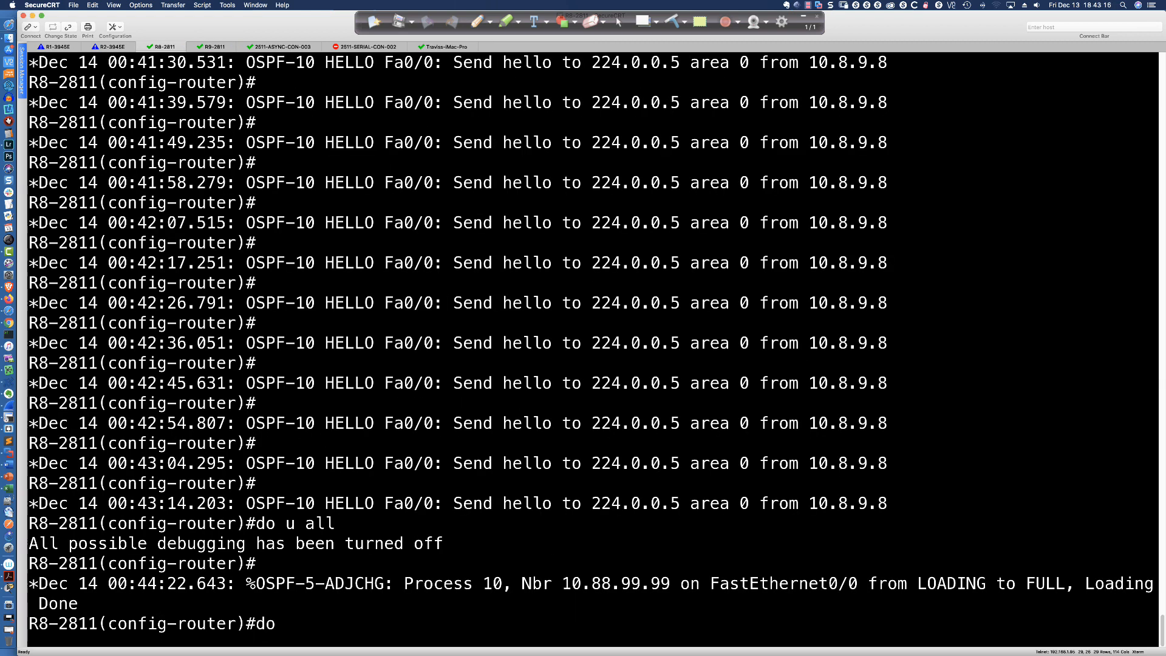
text( sh ip ospf neigh)
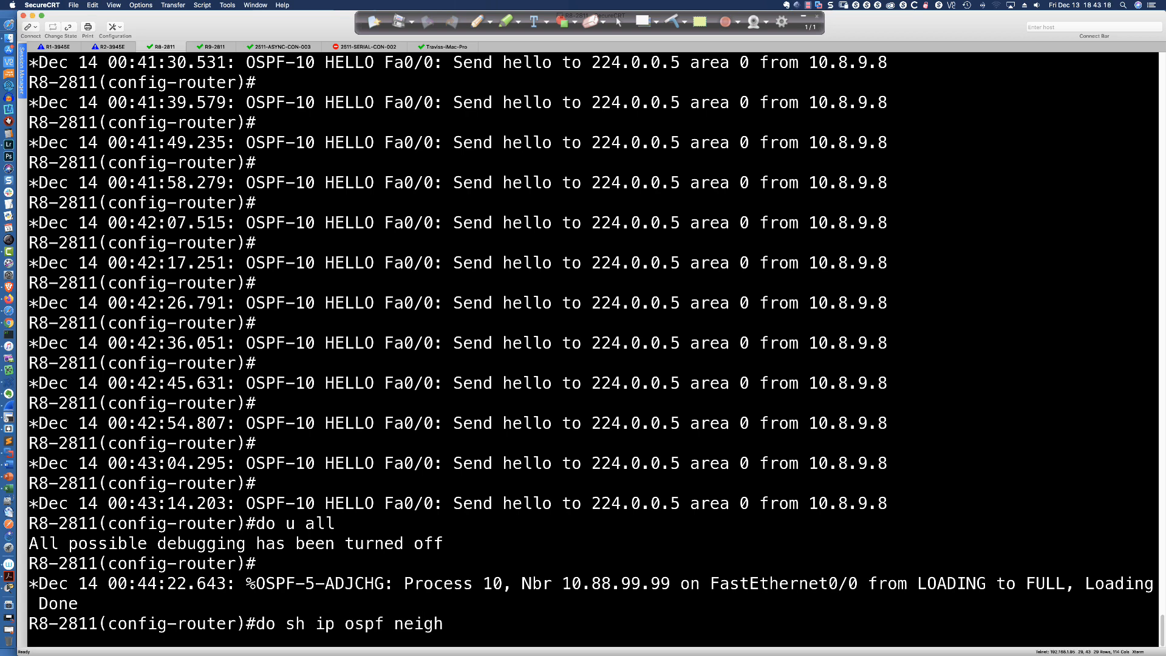
key(Return)
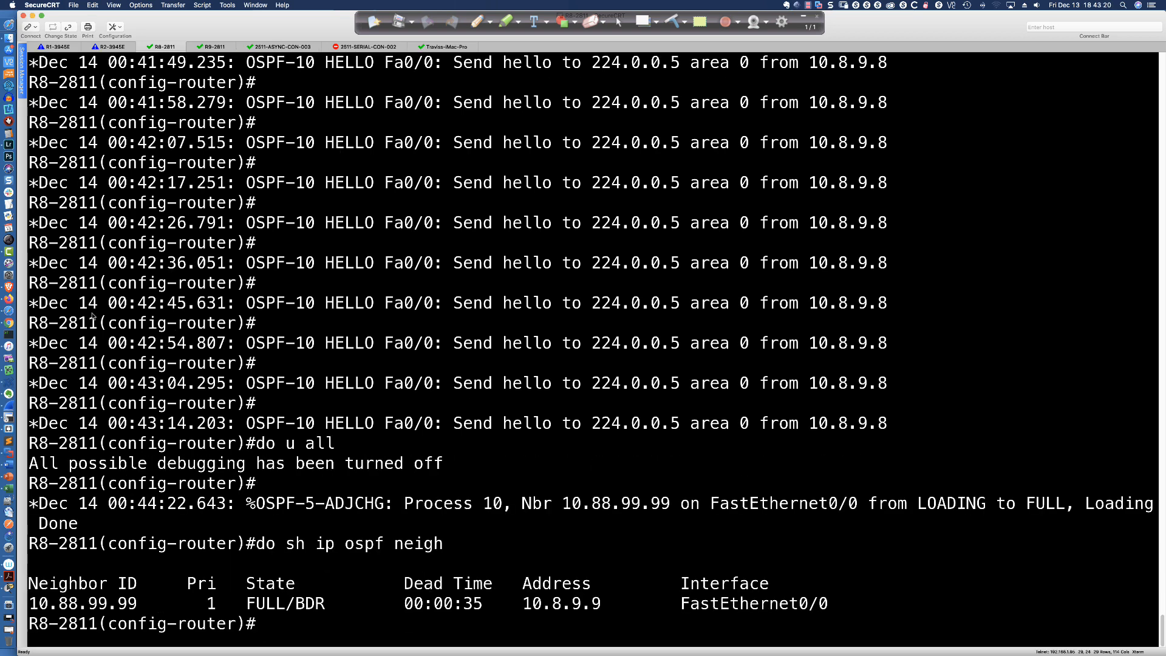
drag(140, 603, 37, 604)
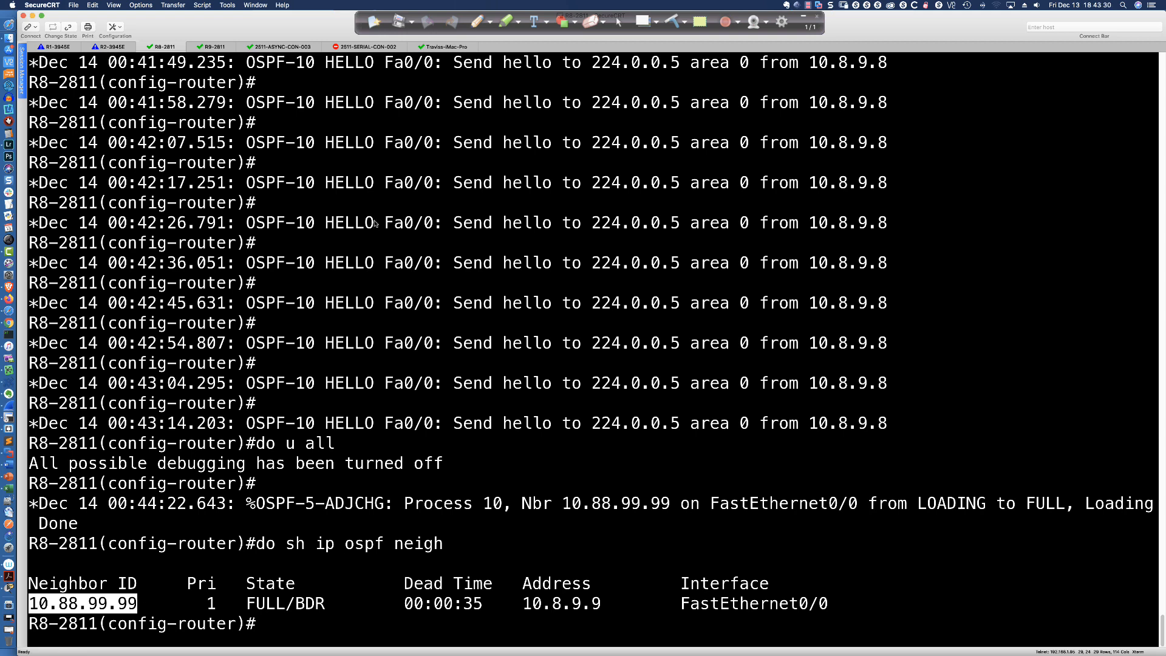
Return to R9-2811 and set the router ID of OSPF process 9999 to 0.0.0.9
click(215, 47)
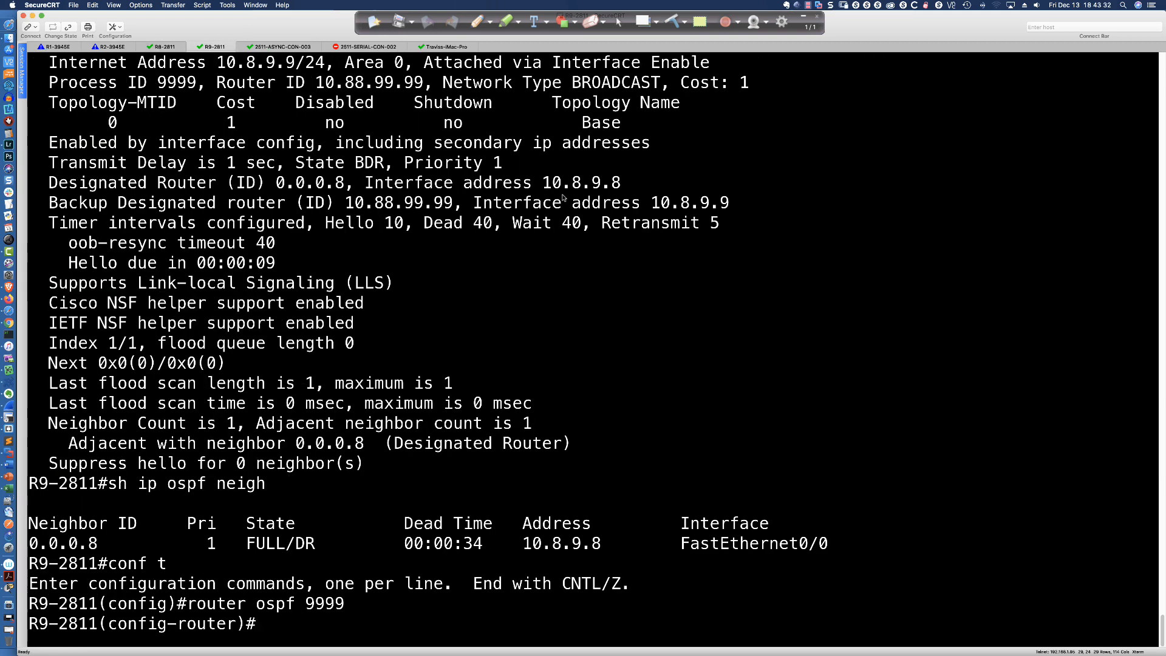
key(Return)
key(Return)
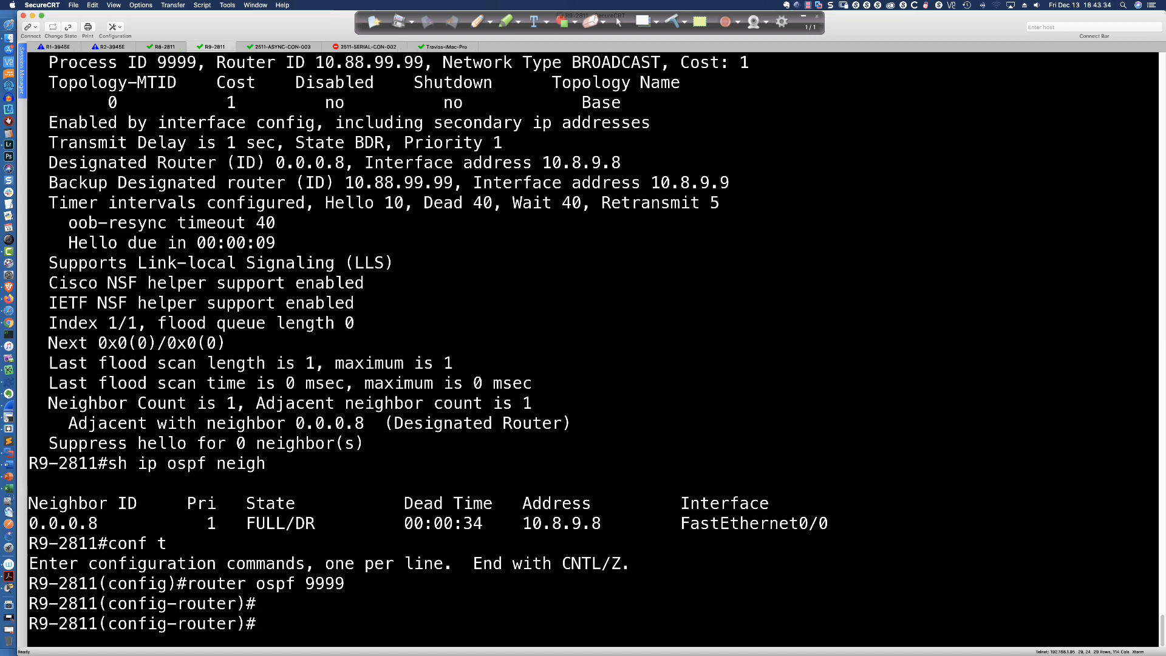
text(route)
key(Tab)
text(0.0.)
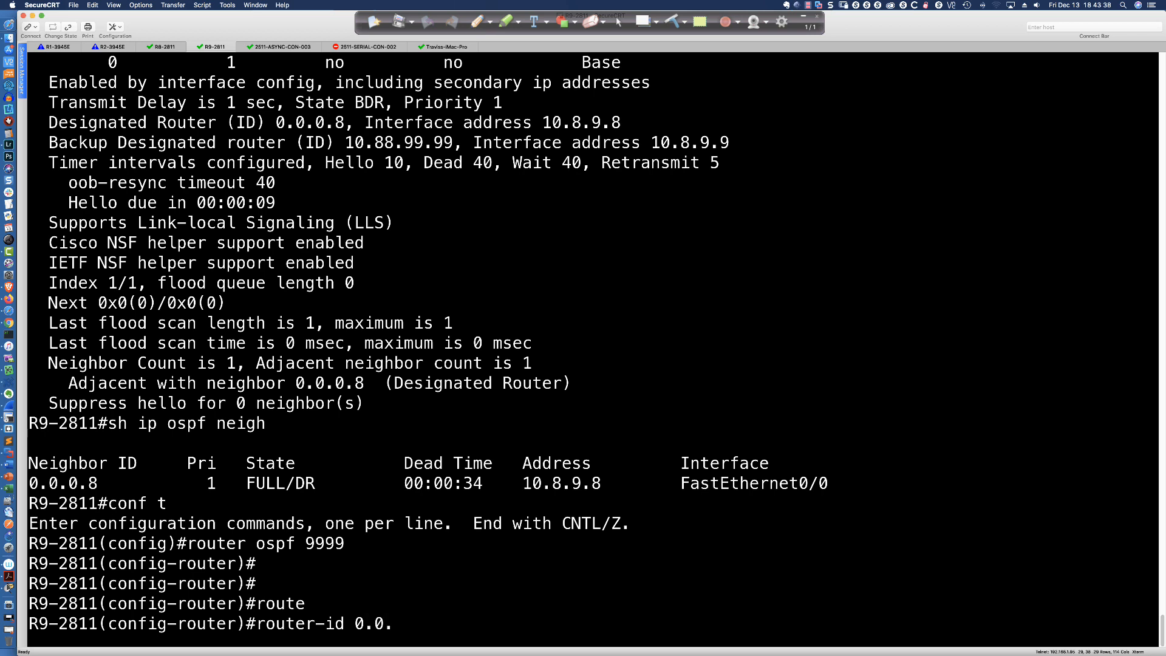
text(0.9)
key(Return)
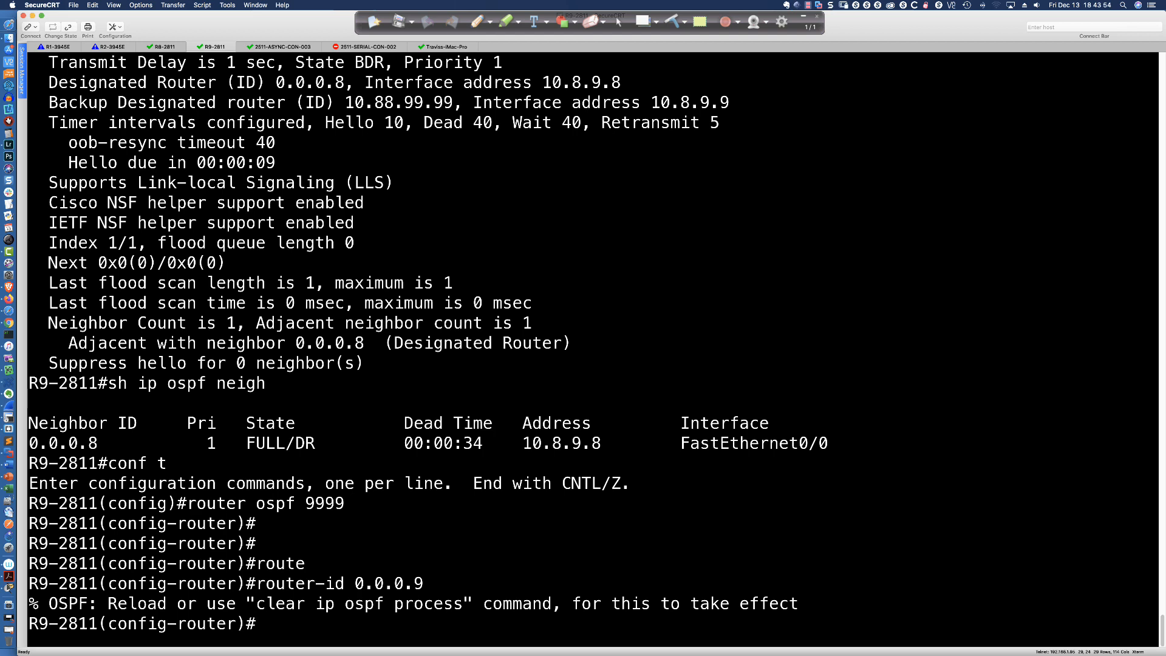
Reset all OSPF processes on R9-2811 with do clear ip ospf proc, answering yes to the confirmation
text(clear ip ospf proce)
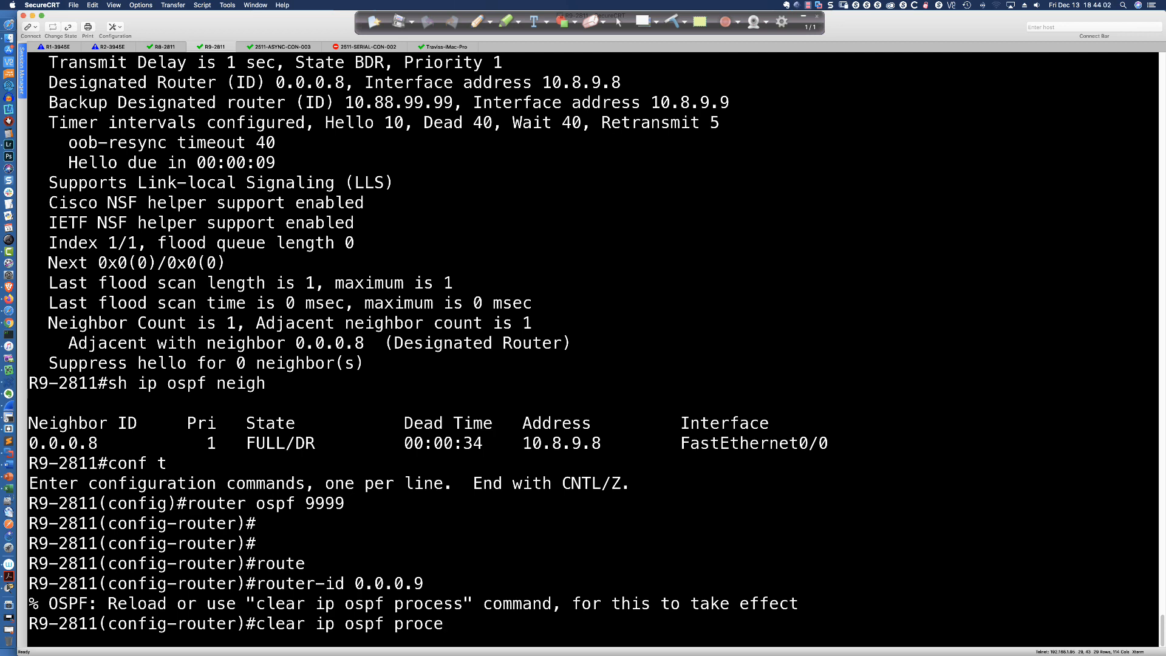
key(Tab)
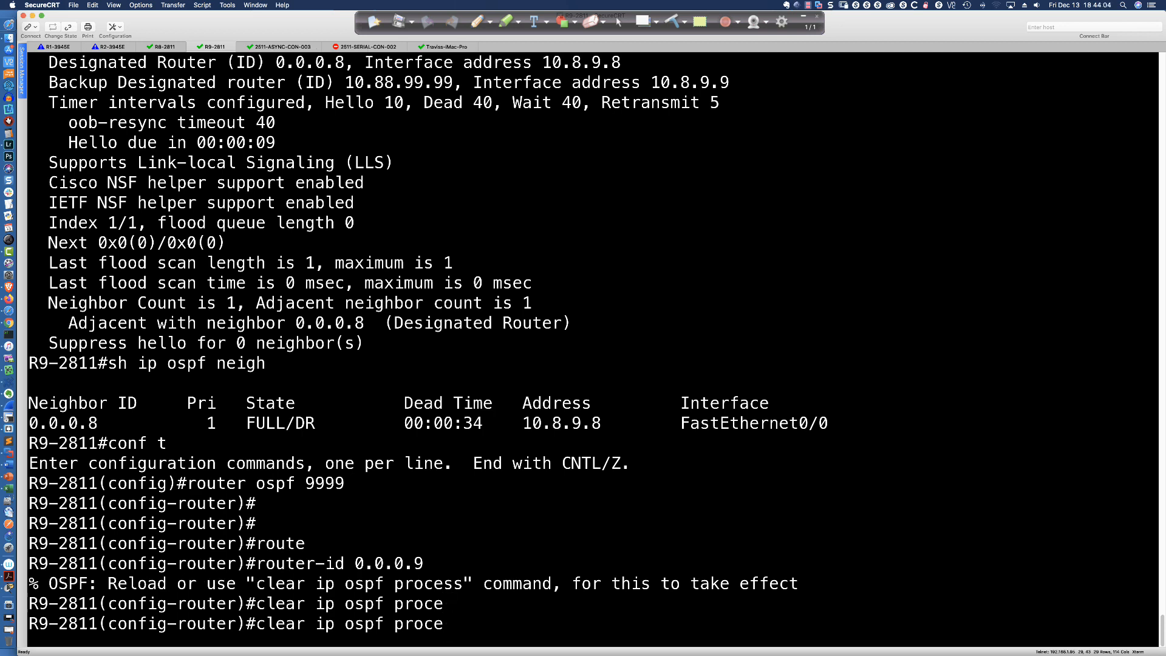
key(BackSpace)
key(Return)
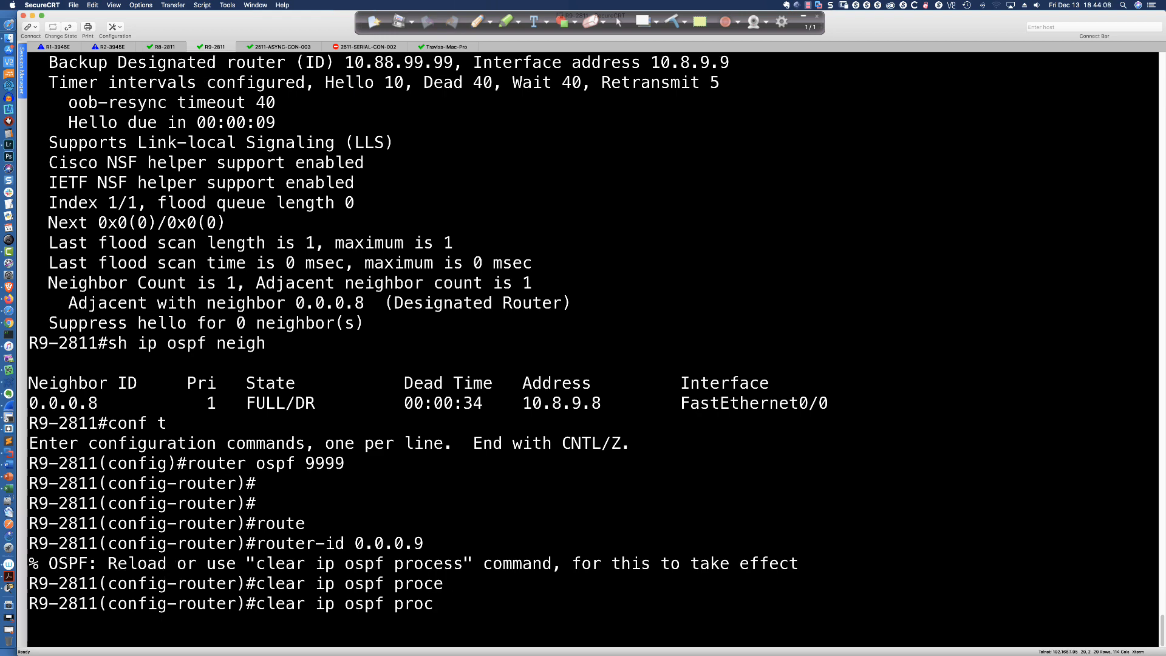
key(Up)
key(Left)
key(ctrl+a)
text(do)
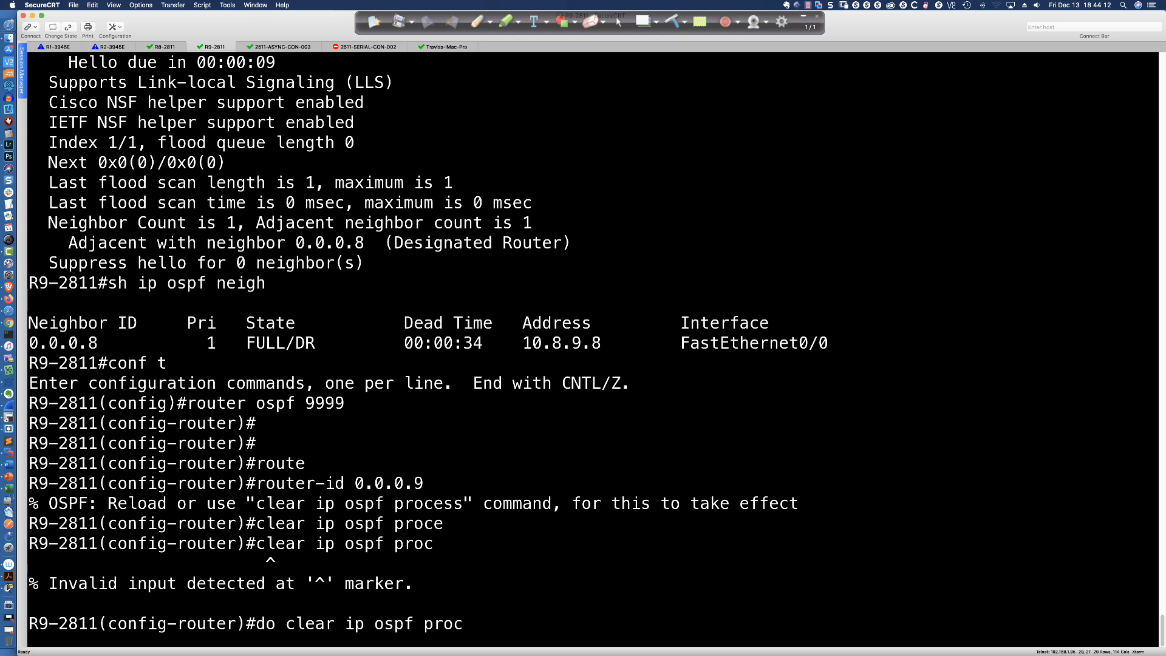
key(Return)
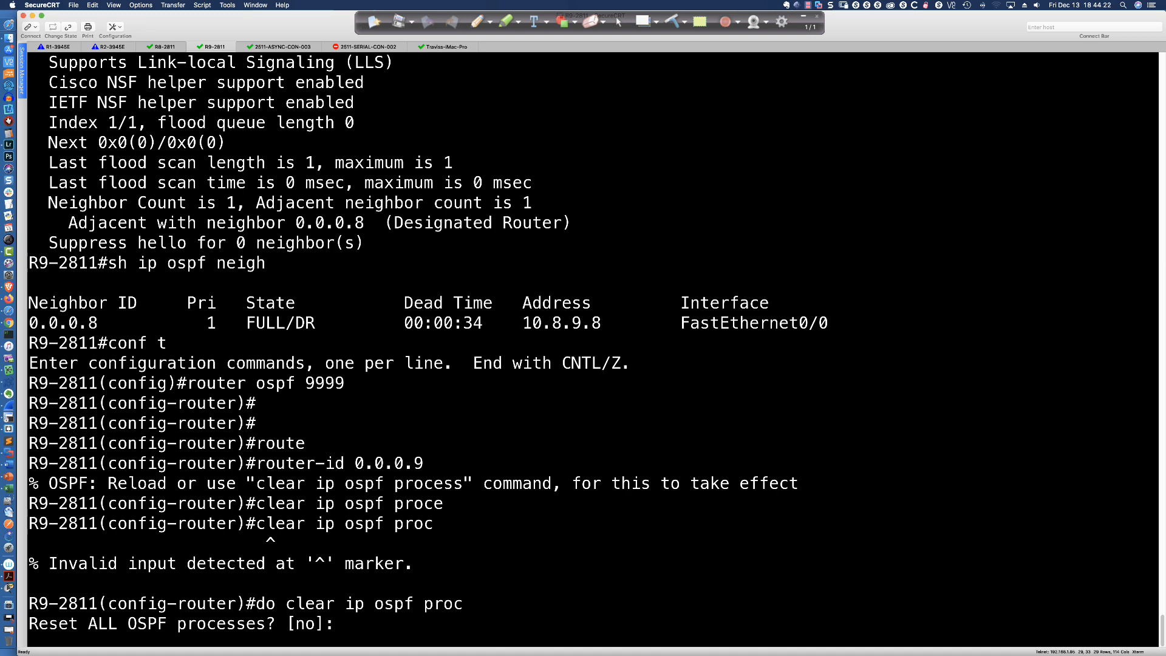
text(yes)
key(Return)
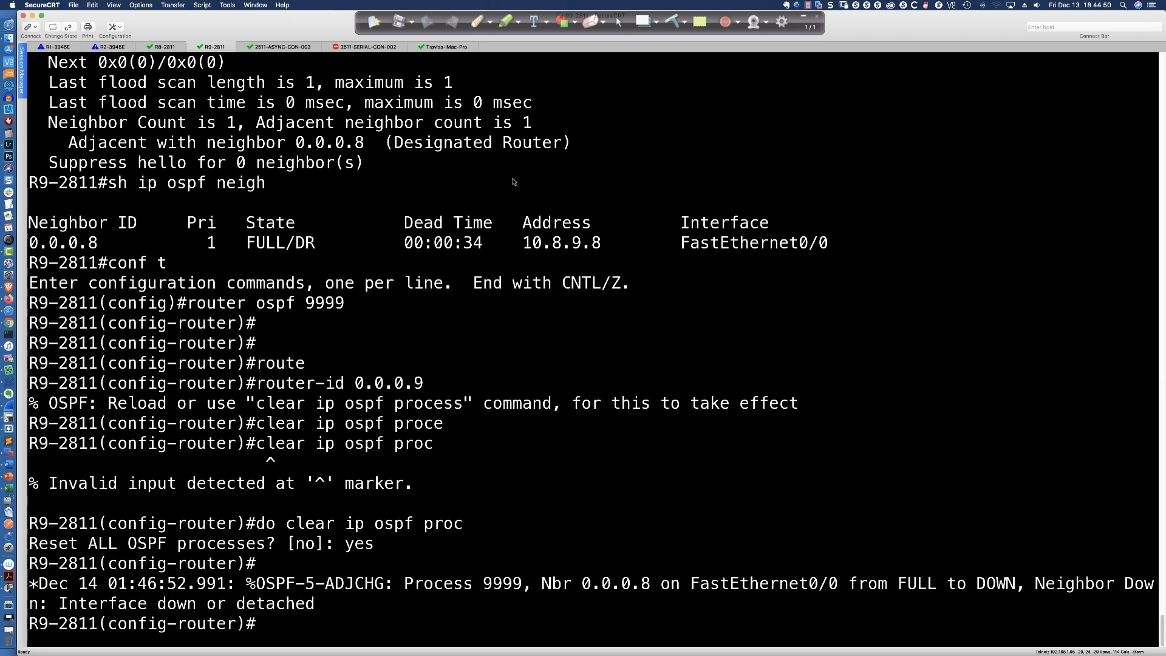
Switch to R8-2811, redisplay the OSPF neighbor table, and highlight the 10.88.99.99 neighbor ID and its dead time
click(163, 47)
key(Up)
key(Return)
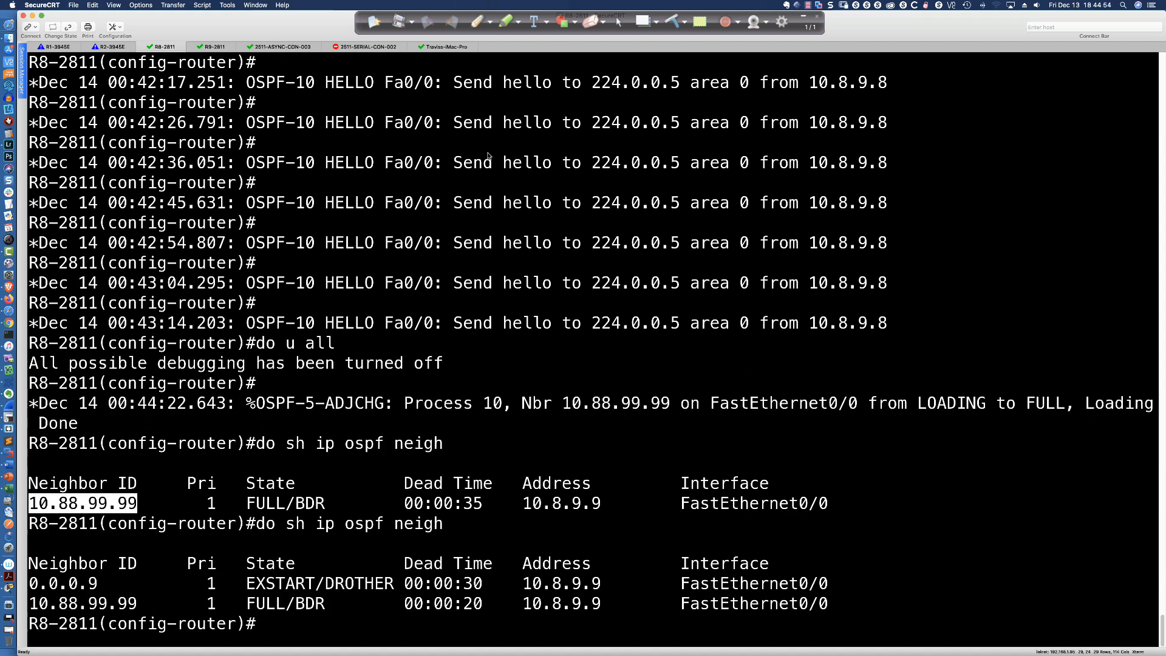
drag(139, 603, 34, 602)
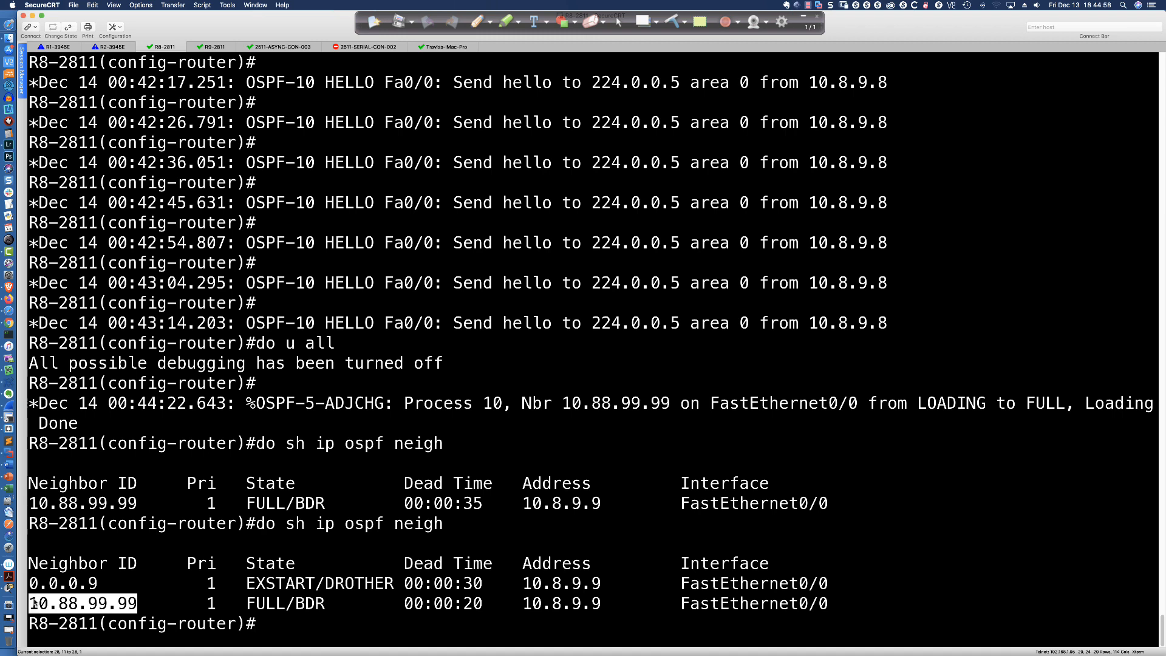
drag(485, 608, 409, 606)
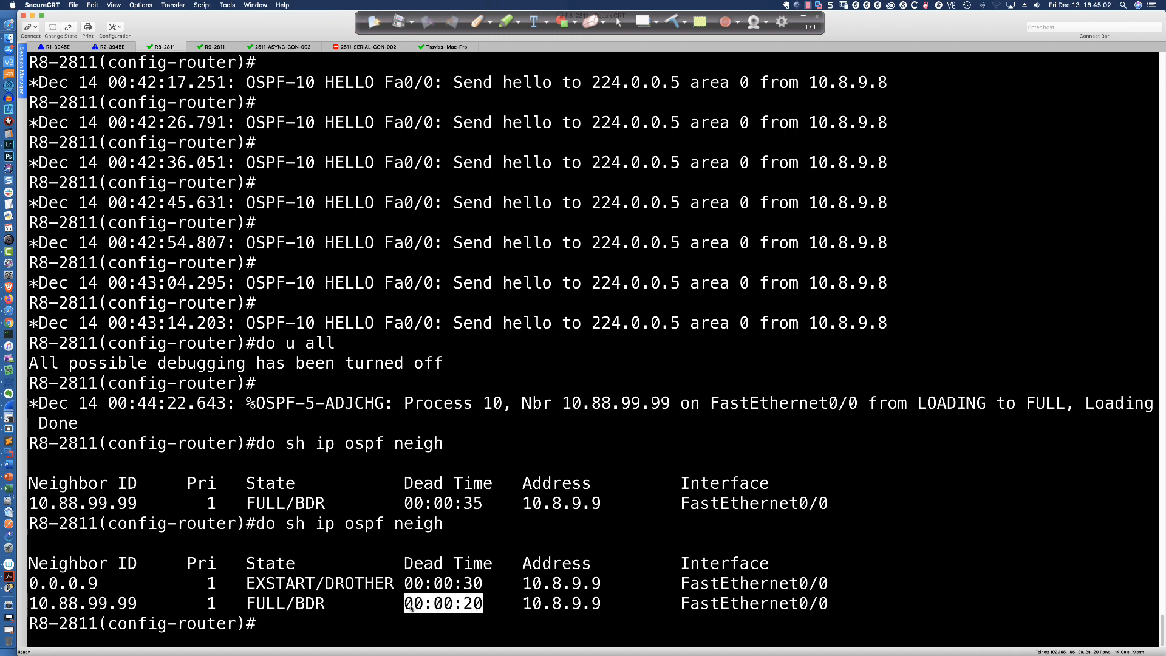
click(509, 617)
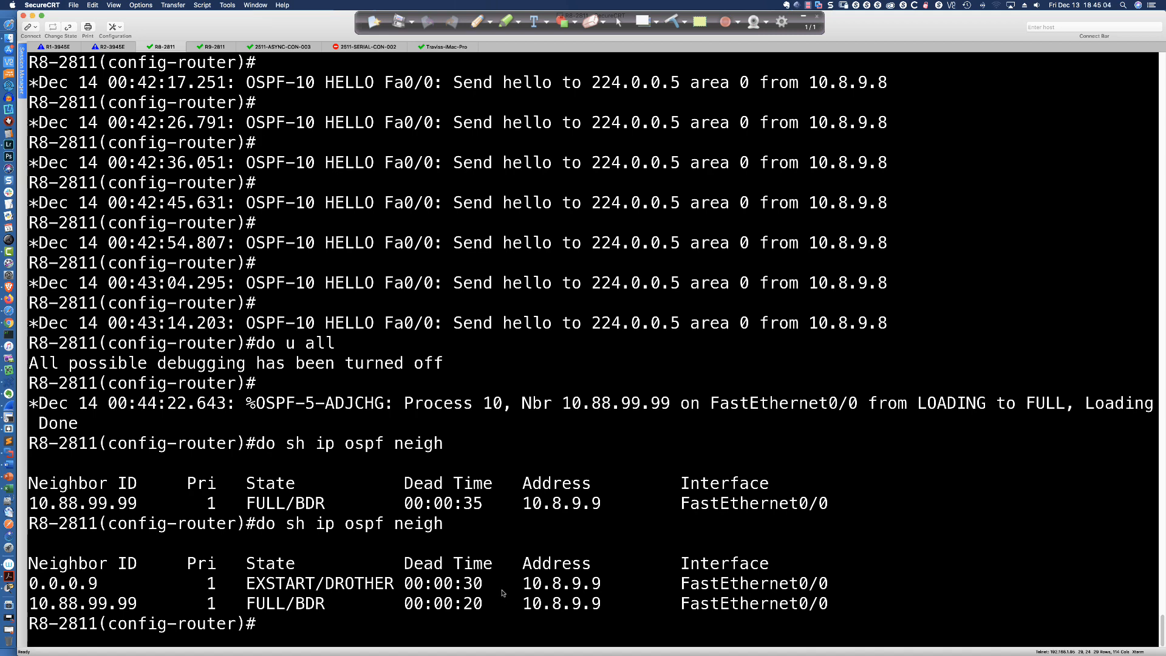
Run do sh ip ospf neigh again on R8-2811 and highlight the remaining dead-time seconds for neighbor 10.88.99.99
key(Up)
key(Return)
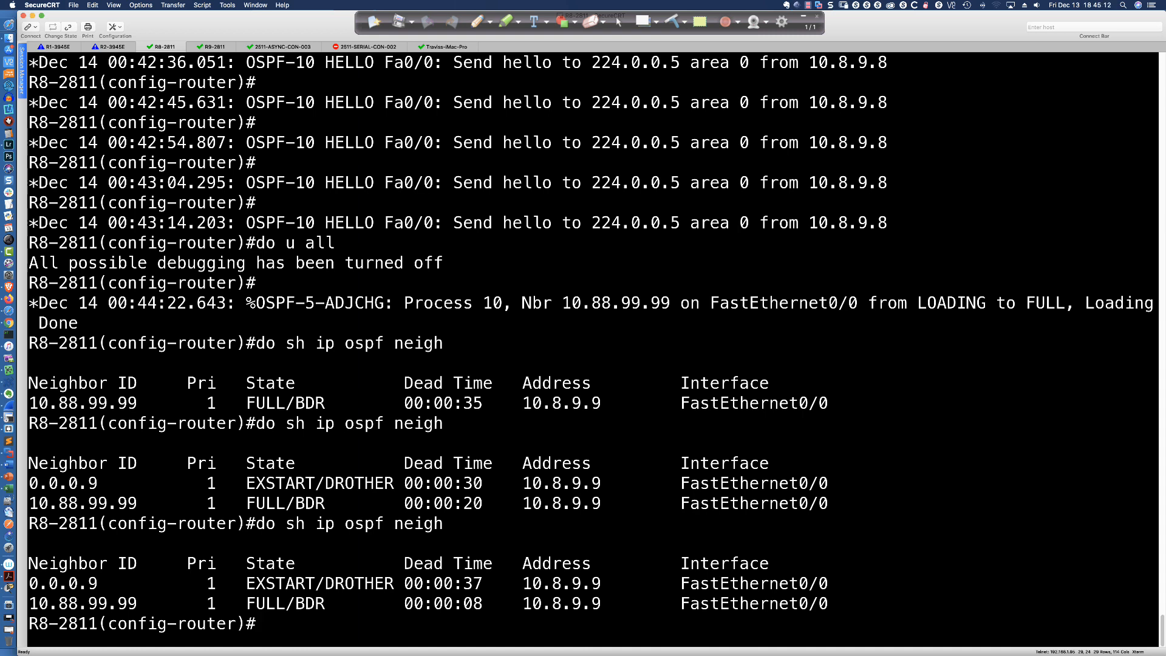
double_click(467, 603)
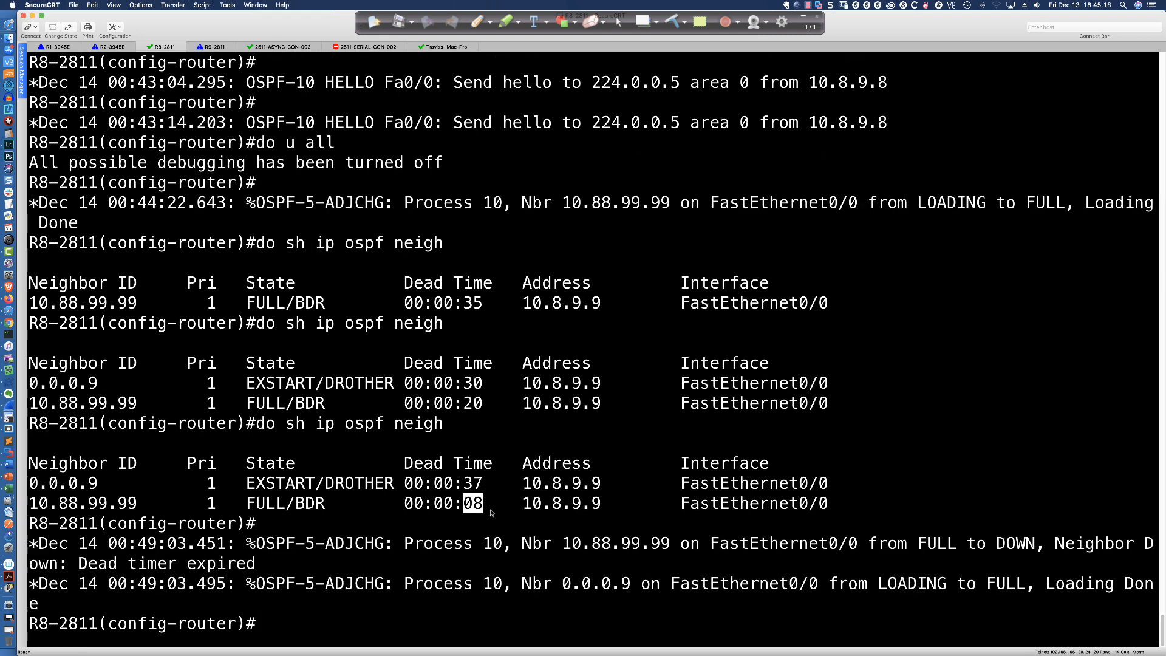
Refresh R8-2811's OSPF neighbor table after the dead timer runs out and highlight the neighbor's ID and router role
click(563, 498)
key(Return)
key(Return)
key(Return)
key(Return)
key(Up)
key(Return)
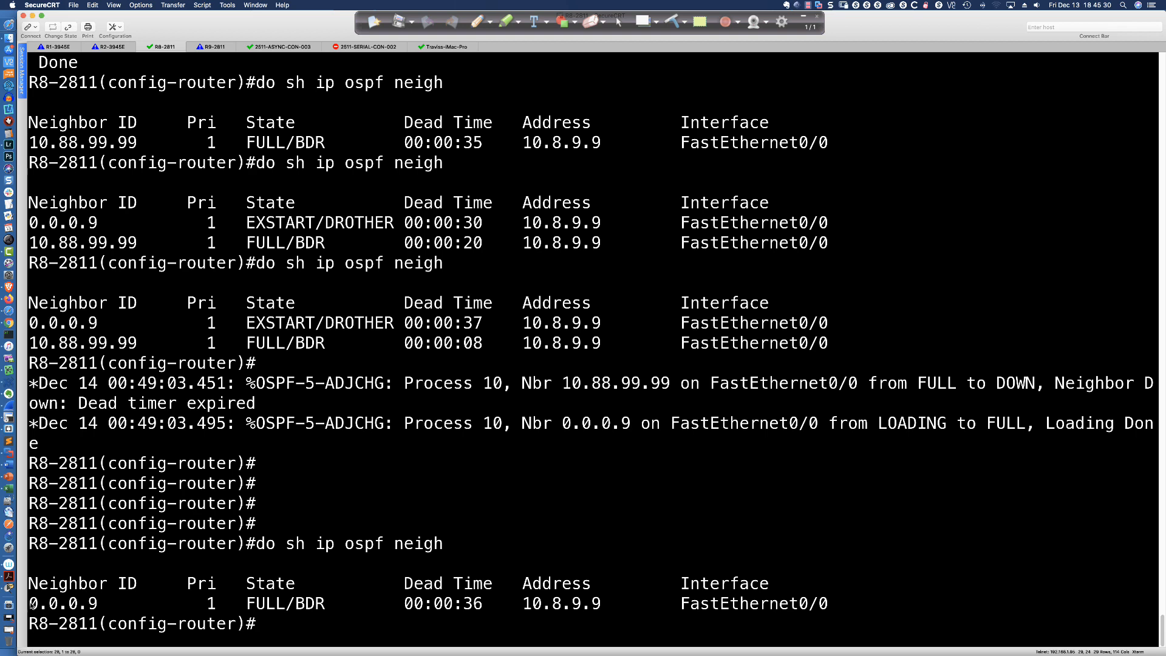
drag(29, 604, 93, 607)
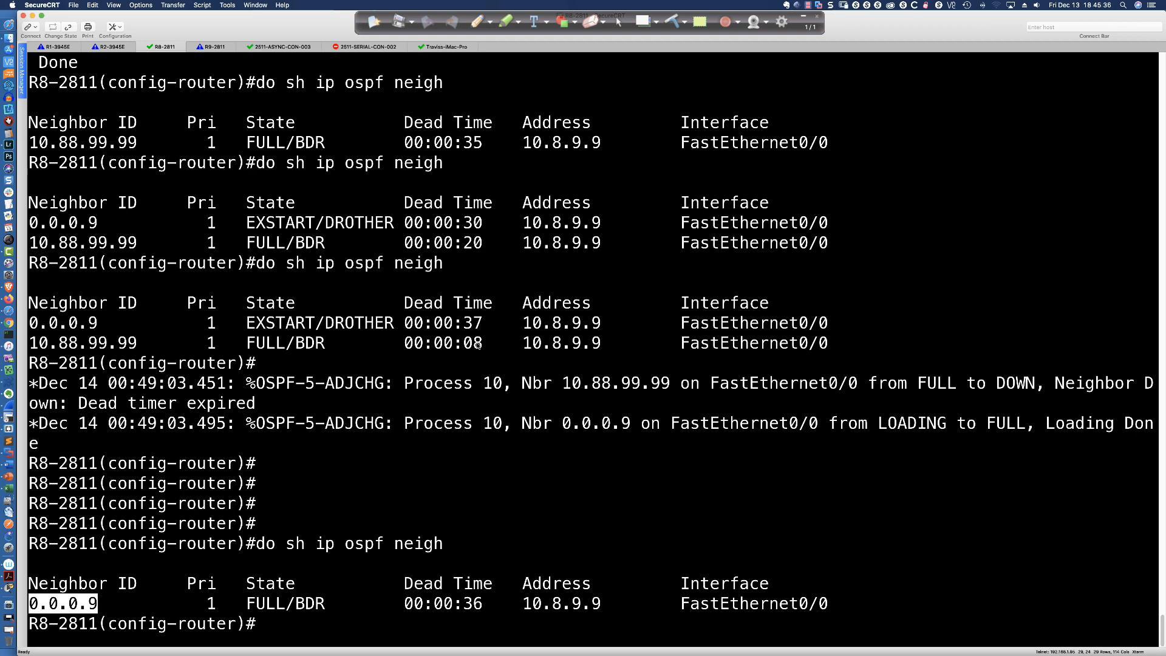
drag(296, 610, 324, 611)
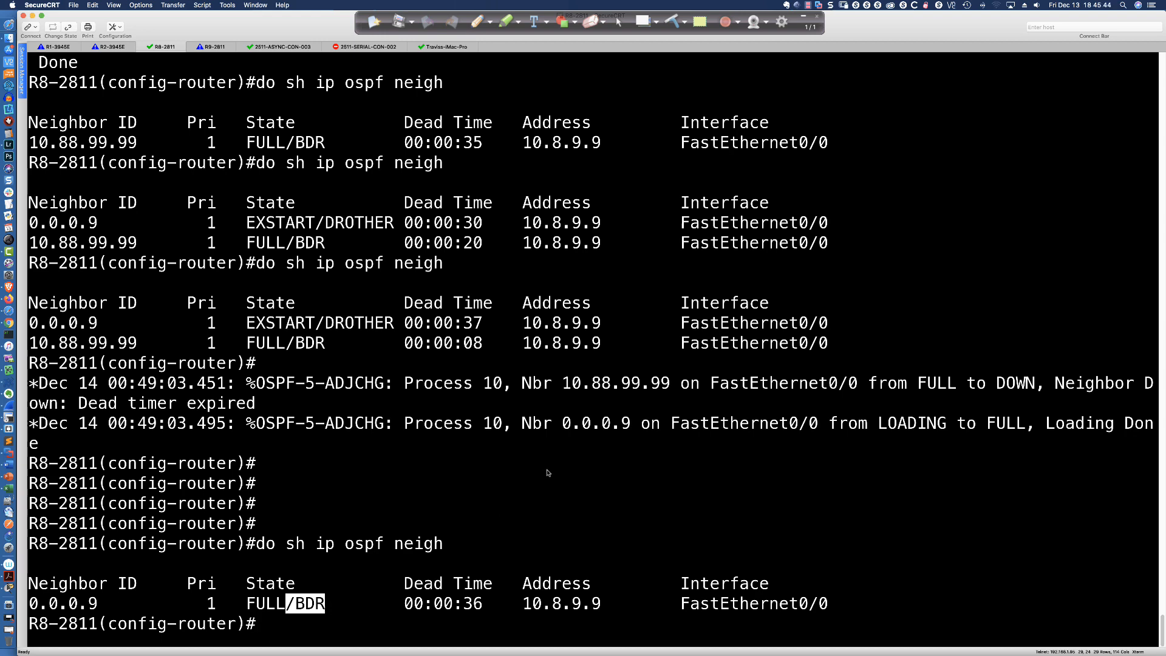
Switch to Packet Tracer and display R3's routing protocol settings with sh ip proto
key(super+Tab)
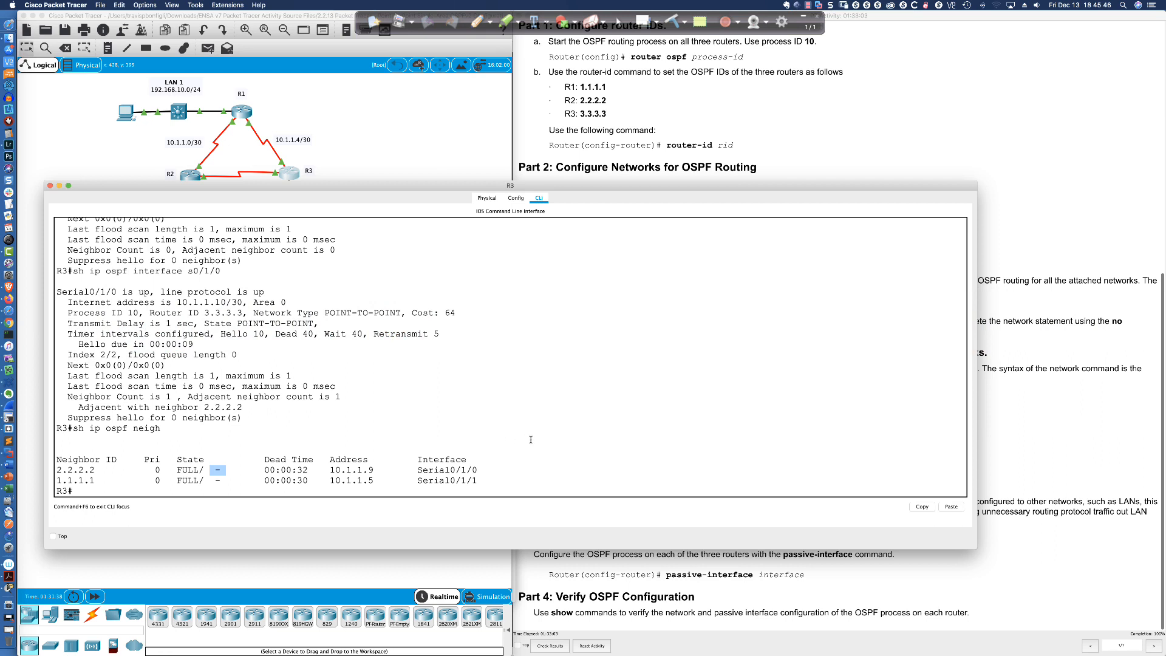
click(530, 439)
key(Return)
key(Return)
key(Return)
key(Return)
text(sh)
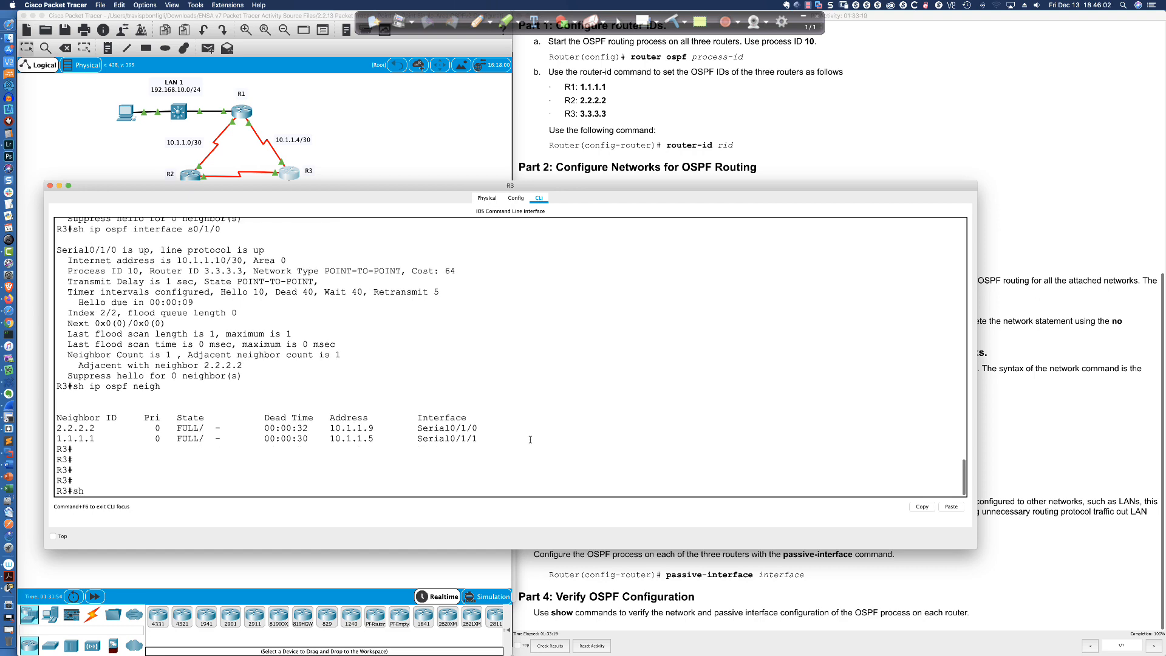
text( ip proto)
key(Return)
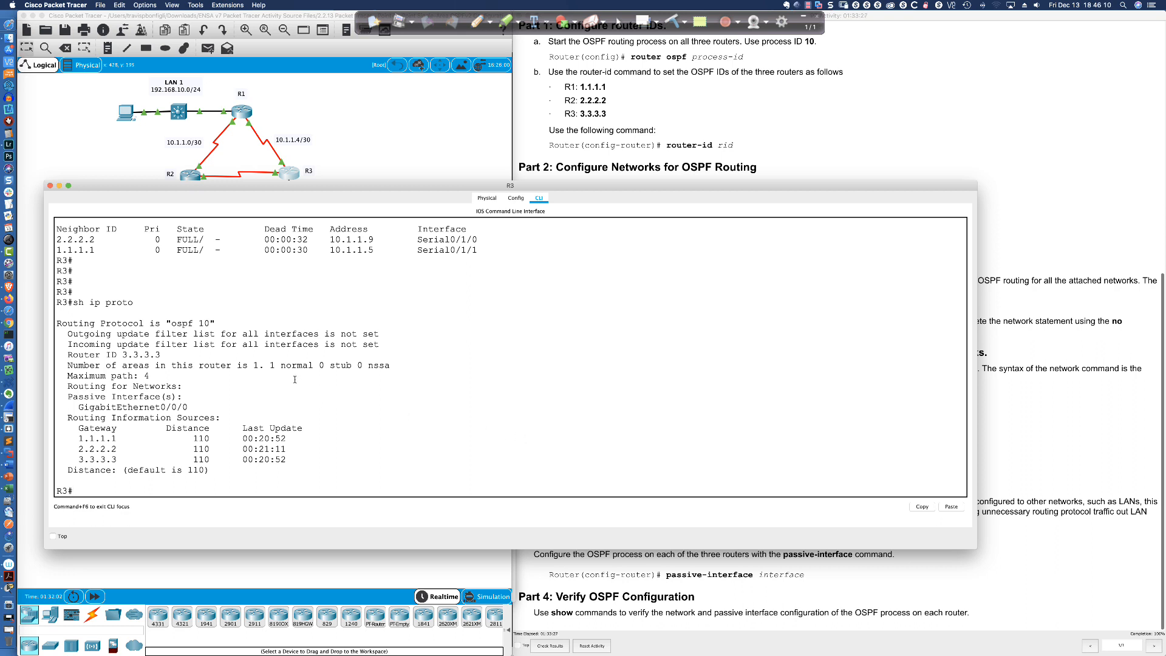
Highlight the OSPF process, router ID and passive interface lines in R3's sh ip proto output
drag(165, 324, 212, 324)
drag(68, 355, 160, 355)
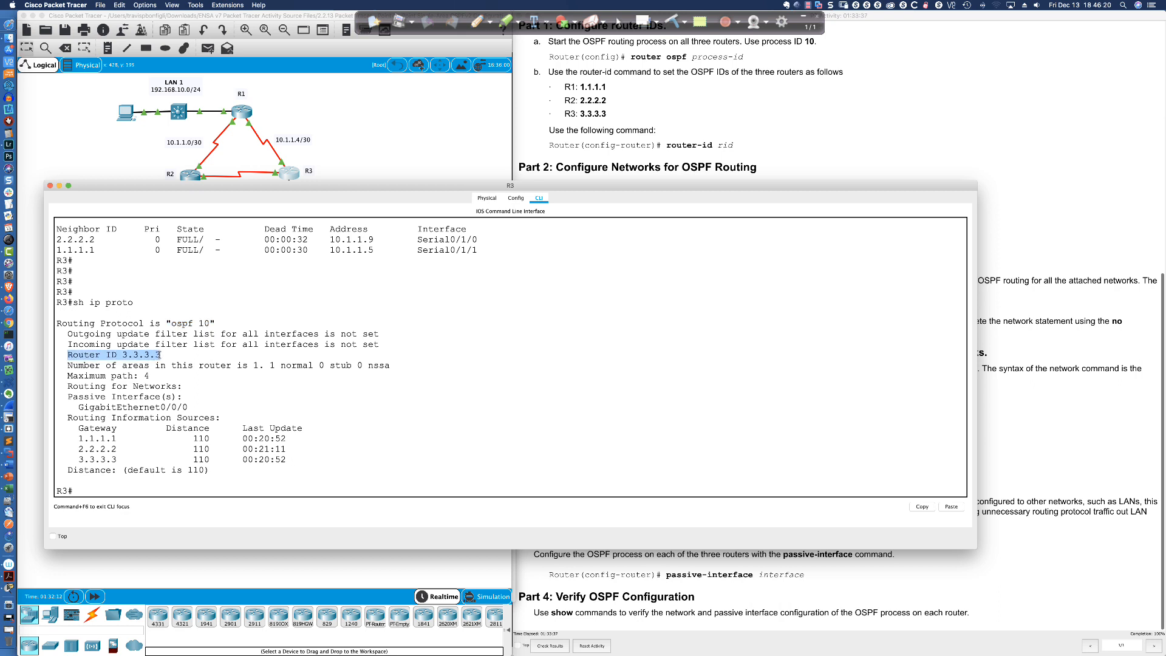
drag(67, 398, 186, 407)
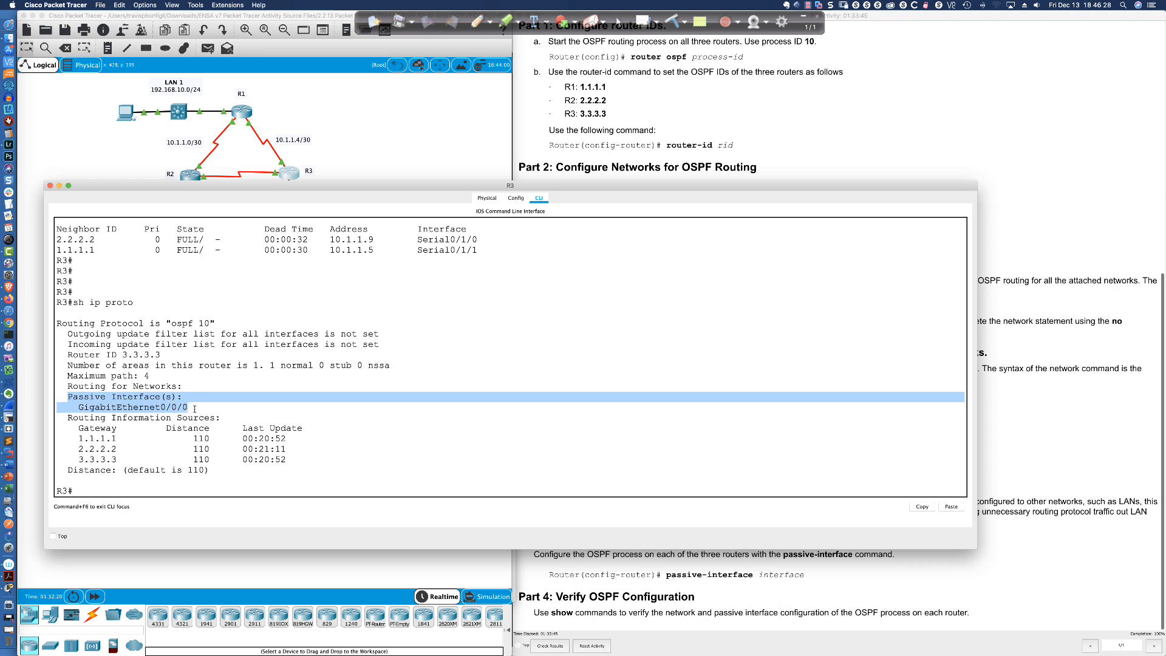
Switch to SecureCRT, run do sh ip proto on R8-2811, and highlight the passive interface list
key(super+Tab)
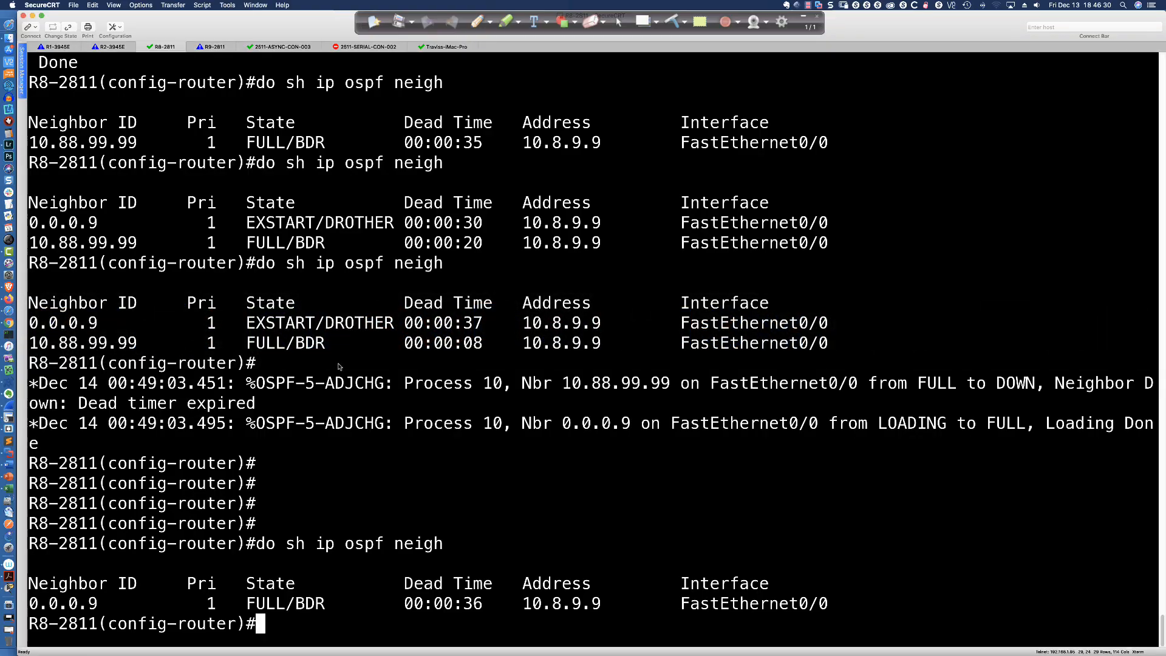
text(do sh ip p)
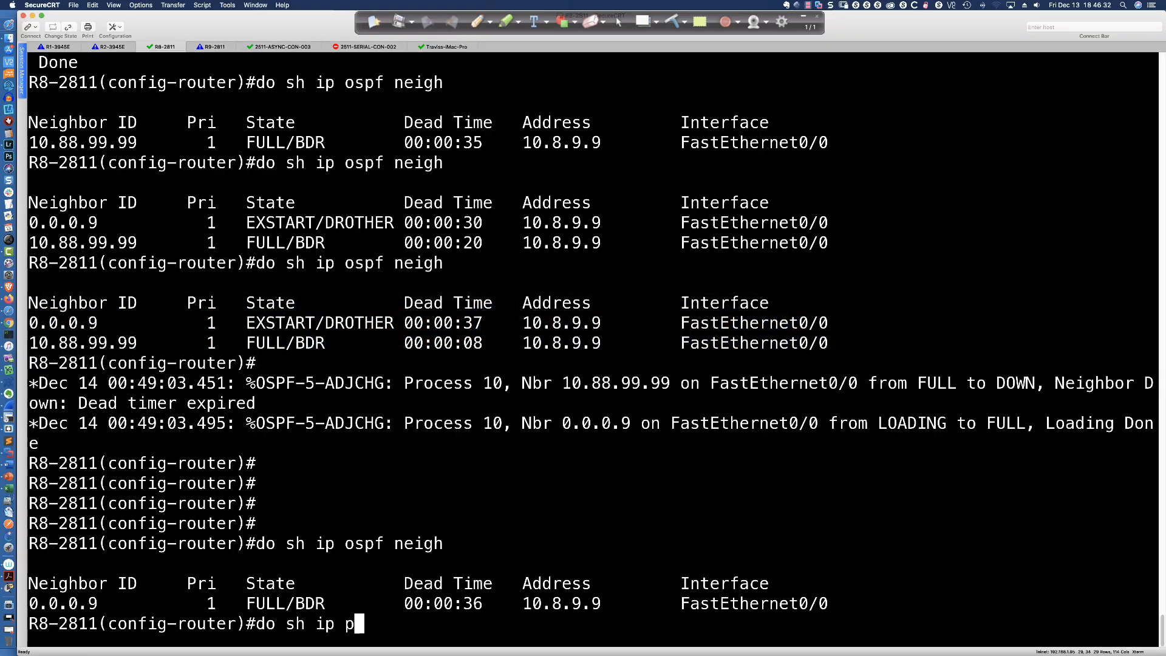
text(roto)
key(Return)
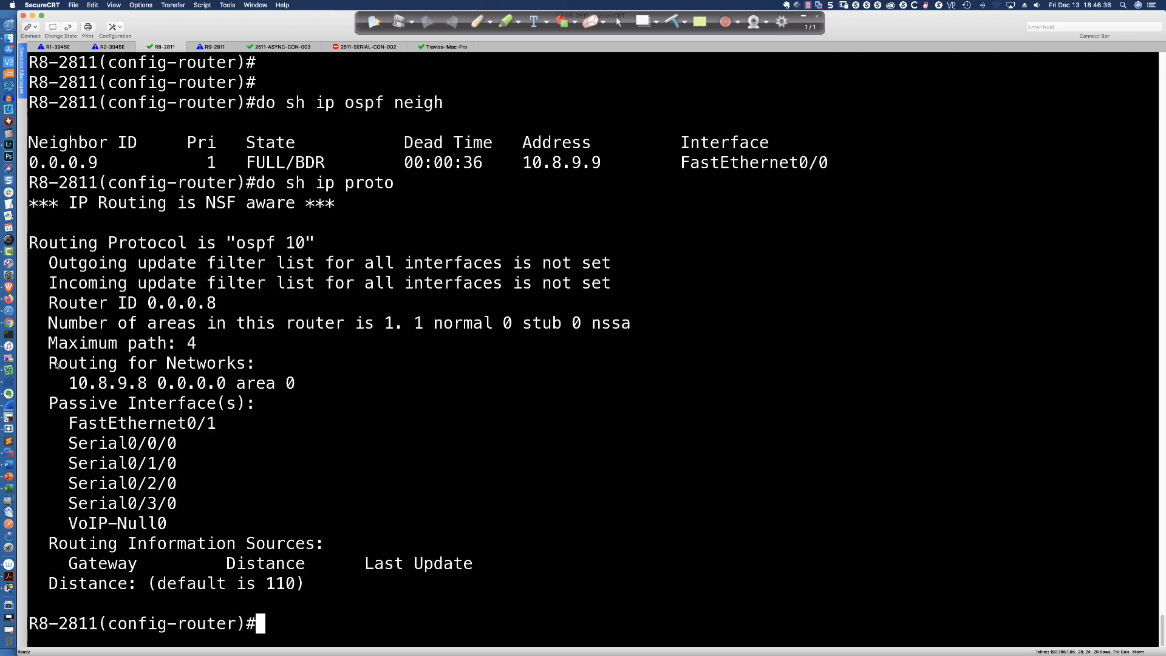
drag(40, 402, 284, 517)
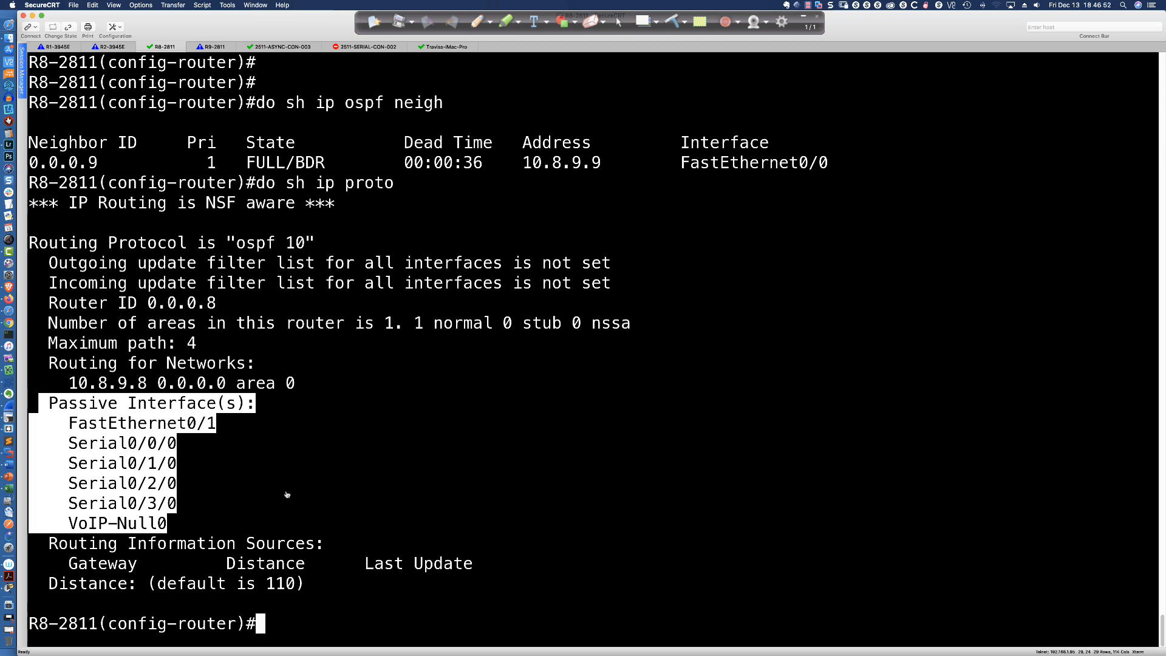
Return to R3's sh ip proto output in Packet Tracer, clear the text selection, and start switching to another application
key(super+Tab)
click(340, 463)
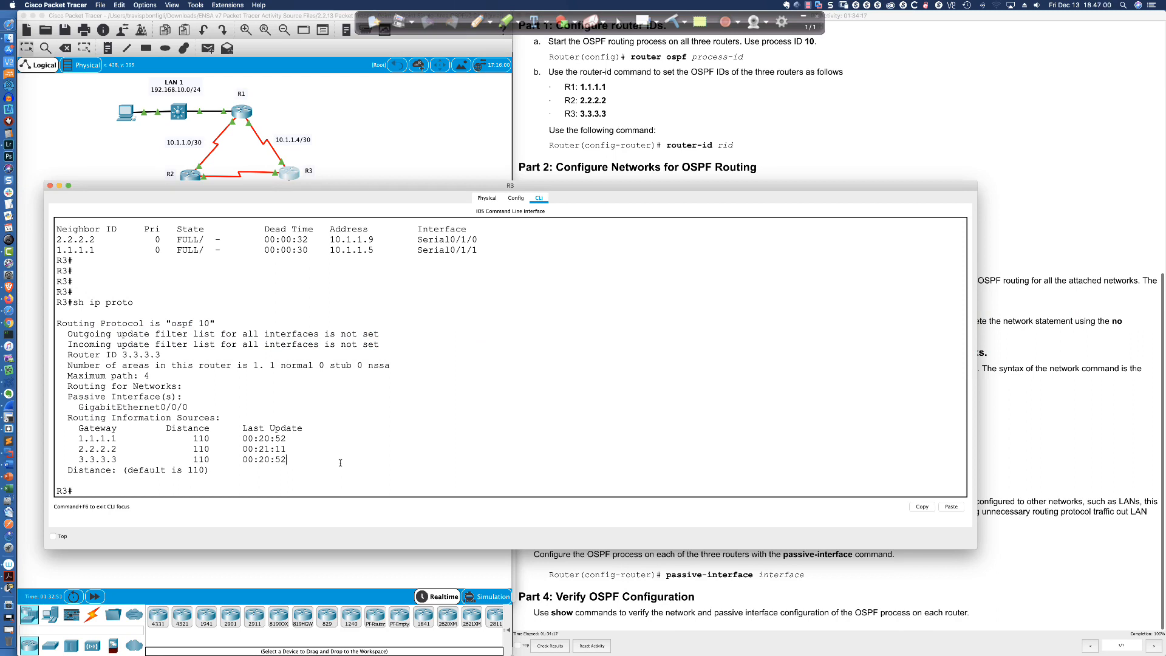
key(super+Tab)
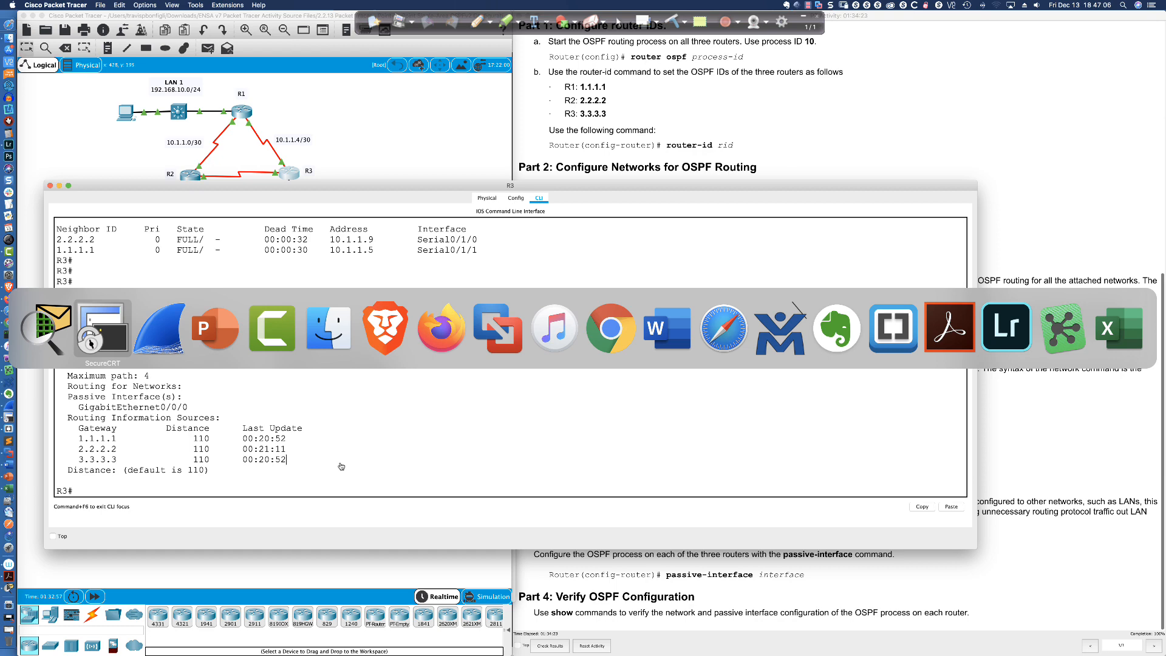
key(super+Tab)
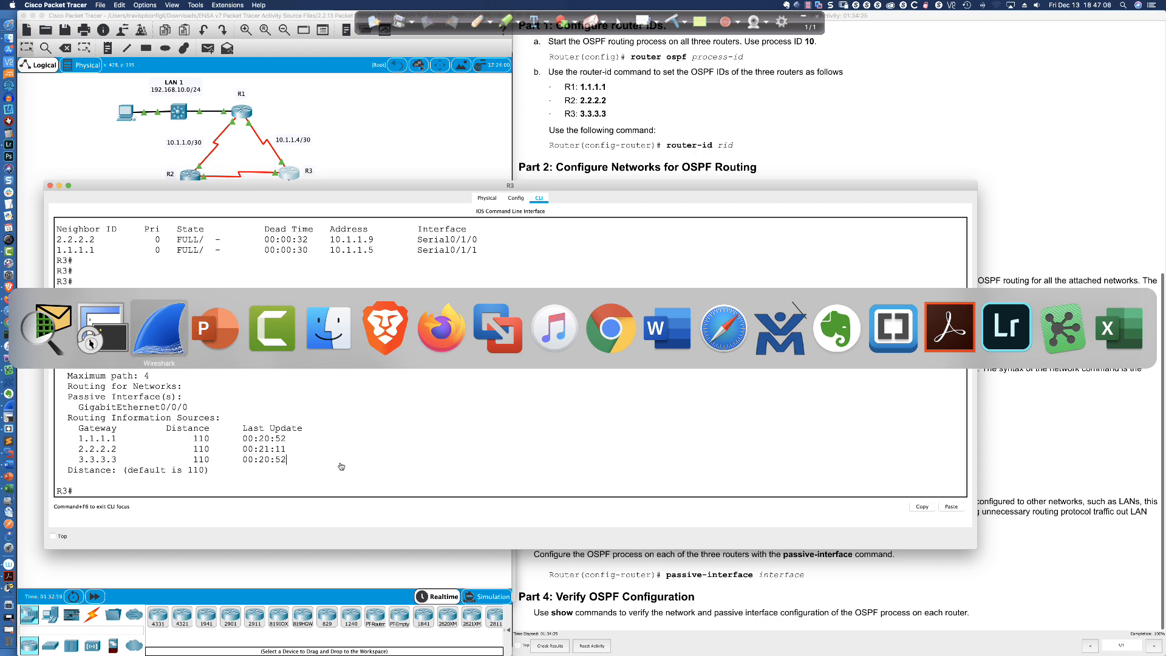